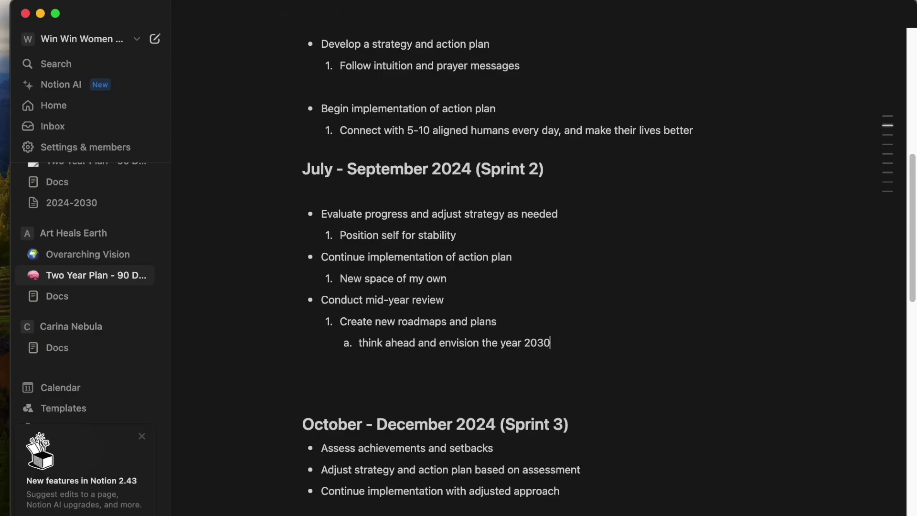
Nest the sub-items 'reverse engineer reality', 'setting KPIs and SMART goals' and 'Delulu = the solulu' under the 2030 item.
{"action": "key", "text": "Return"}
{"action": "key", "text": "Tab"}
{"action": "type", "text": "r"}
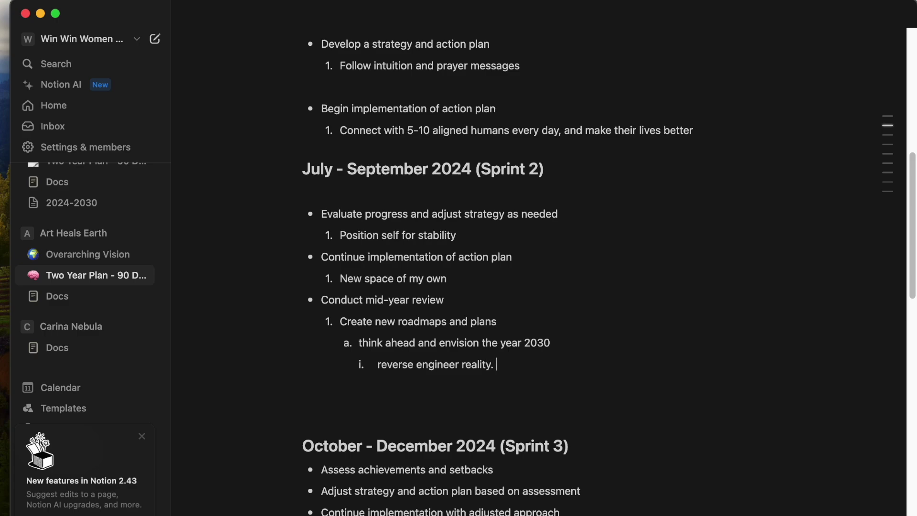
{"action": "key", "text": "Return"}
{"action": "key", "text": "Tab"}
{"action": "type", "text": "set"}
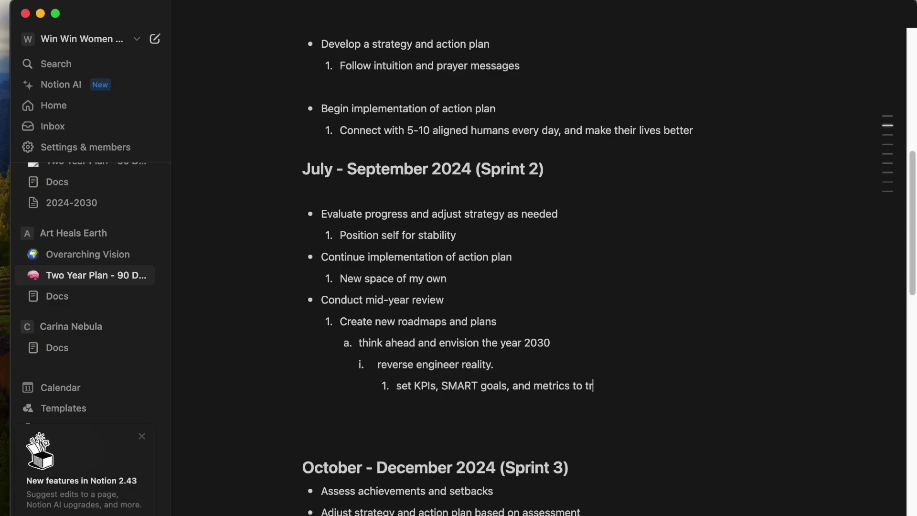
{"action": "key", "text": "Return"}
{"action": "key", "text": "Tab"}
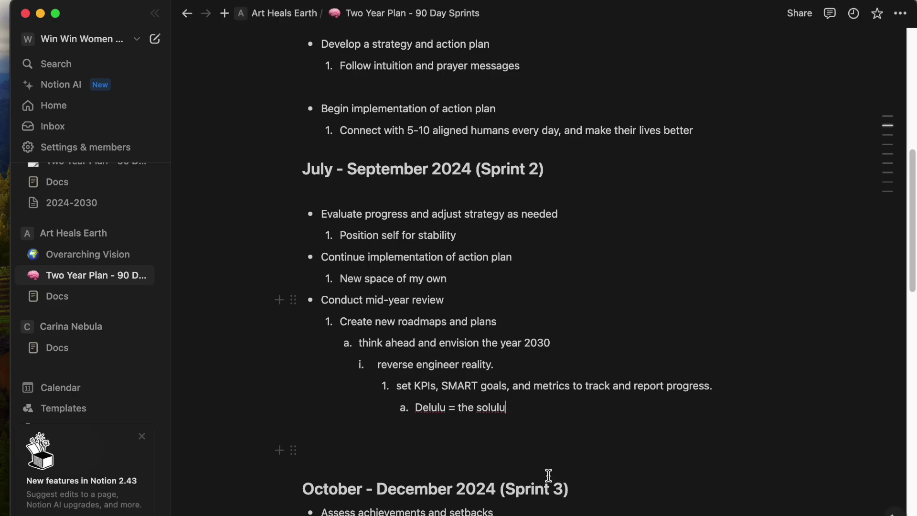
Open the Win Win Women Overarching Vision page from the sidebar.
{"action": "scroll", "coordinate": [57, 272], "scroll_direction": "up", "scroll_amount": 3}
{"action": "left_click", "coordinate": [76, 387]}
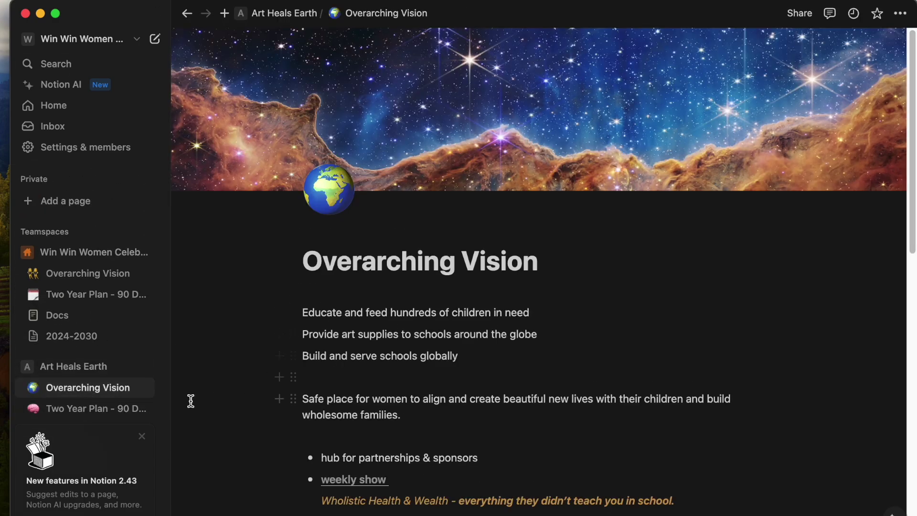
{"action": "left_click", "coordinate": [43, 253]}
{"action": "left_click", "coordinate": [81, 253]}
{"action": "left_click", "coordinate": [82, 273]}
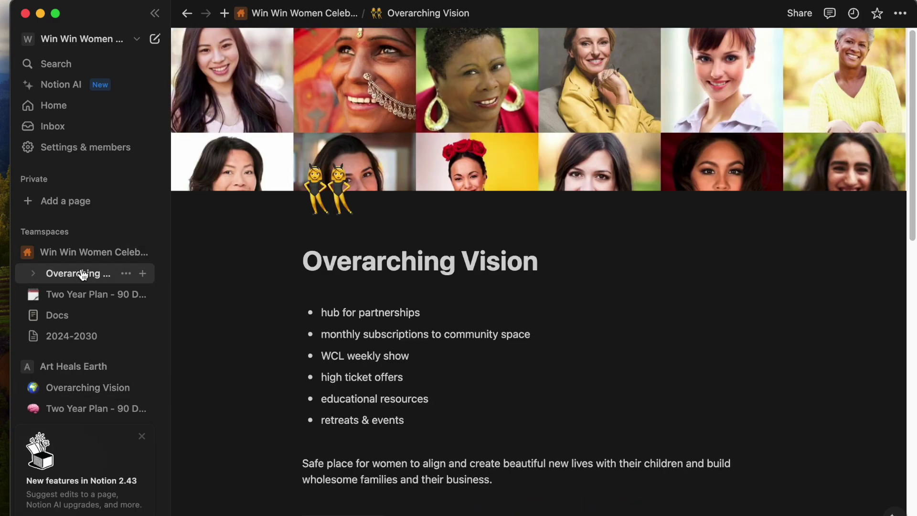
Scroll through the page's offer tiers, from Merch / Swag to 10,000 Masterminds.
{"action": "scroll", "coordinate": [520, 424], "scroll_direction": "down", "scroll_amount": 10}
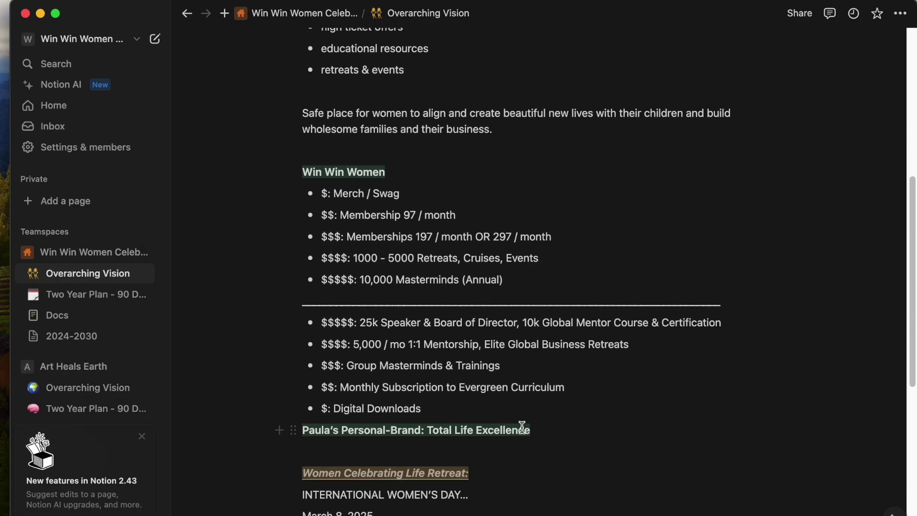
{"action": "scroll", "coordinate": [581, 449], "scroll_direction": "down", "scroll_amount": 1}
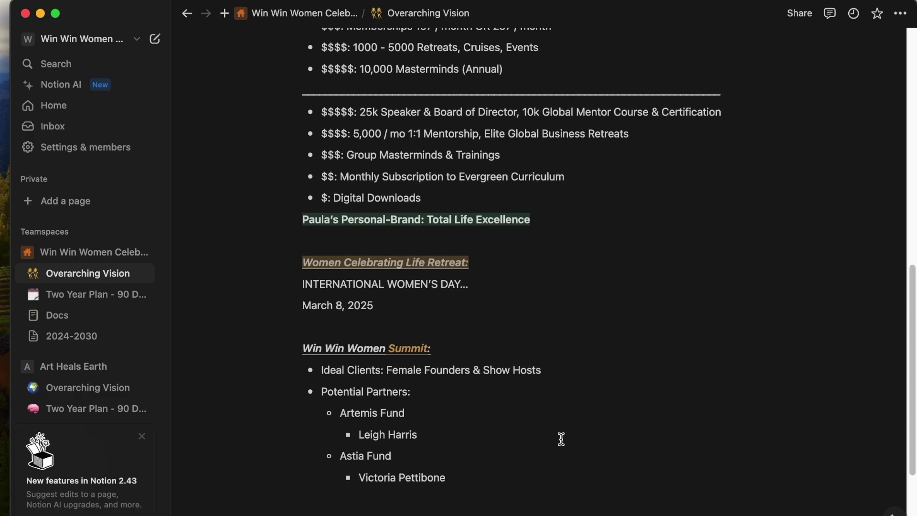
{"action": "scroll", "coordinate": [561, 441], "scroll_direction": "up", "scroll_amount": 1}
{"action": "left_click_drag", "start_coordinate": [463, 497], "coordinate": [325, 405]}
{"action": "left_click", "coordinate": [544, 469]}
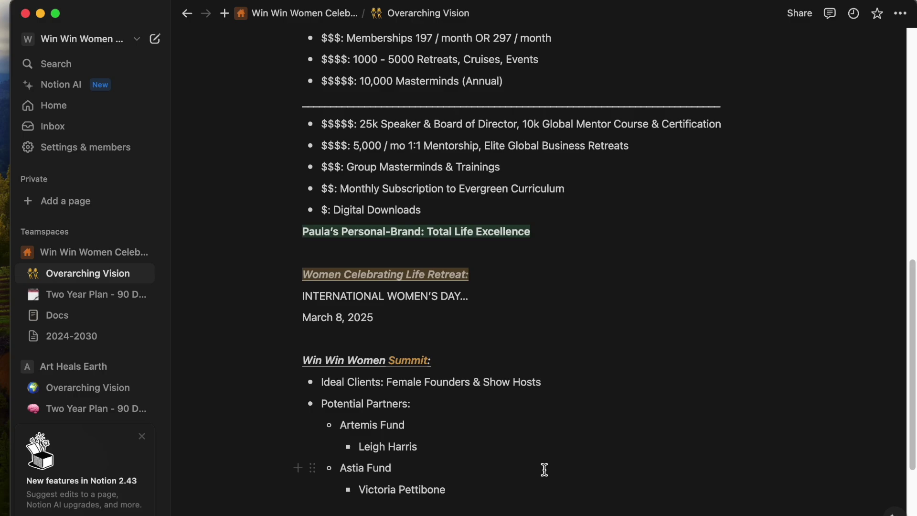
{"action": "scroll", "coordinate": [543, 469], "scroll_direction": "up", "scroll_amount": 5}
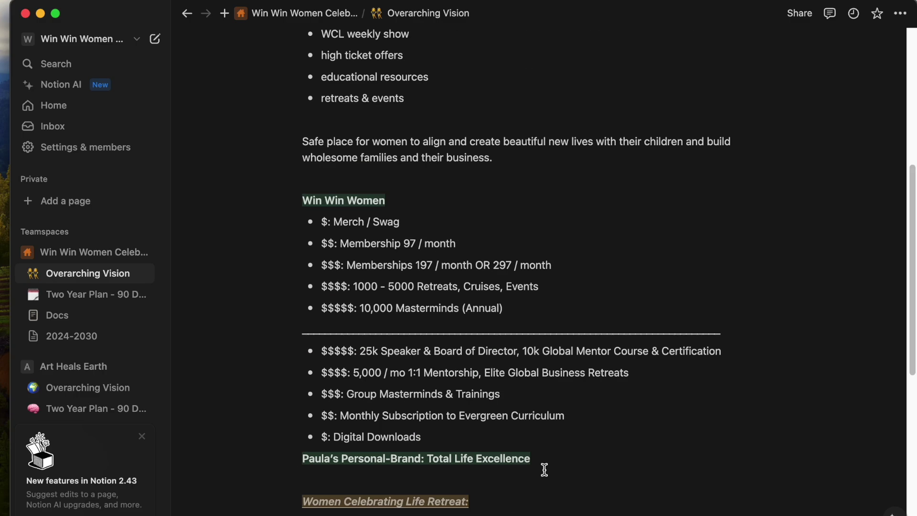
{"action": "scroll", "coordinate": [544, 469], "scroll_direction": "up", "scroll_amount": 7}
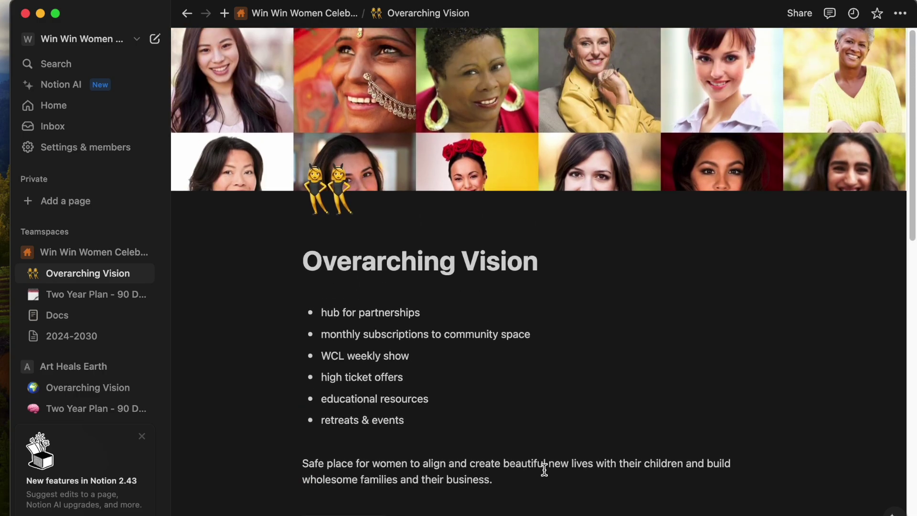
On the Two Year Plan - 90 Day Sprints page, add an empty block above Begin implementation.
{"action": "left_click", "coordinate": [93, 295]}
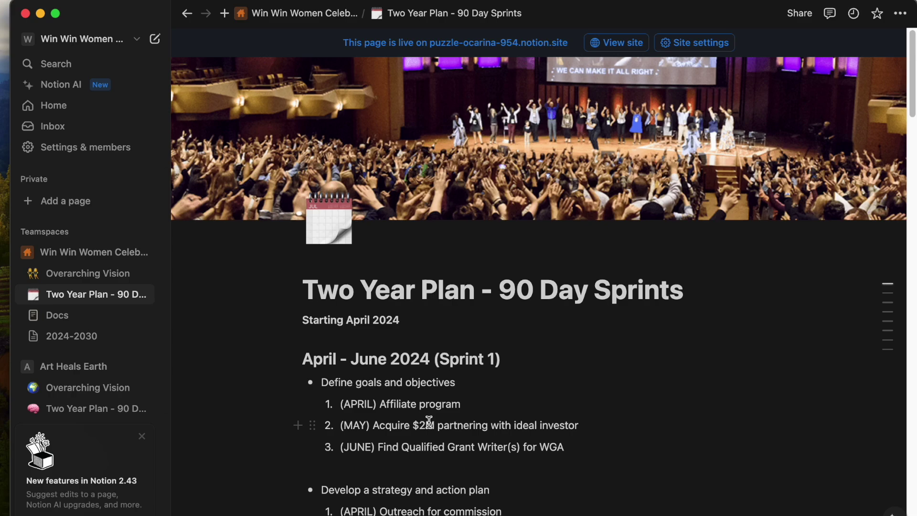
{"action": "scroll", "coordinate": [429, 422], "scroll_direction": "down", "scroll_amount": 4}
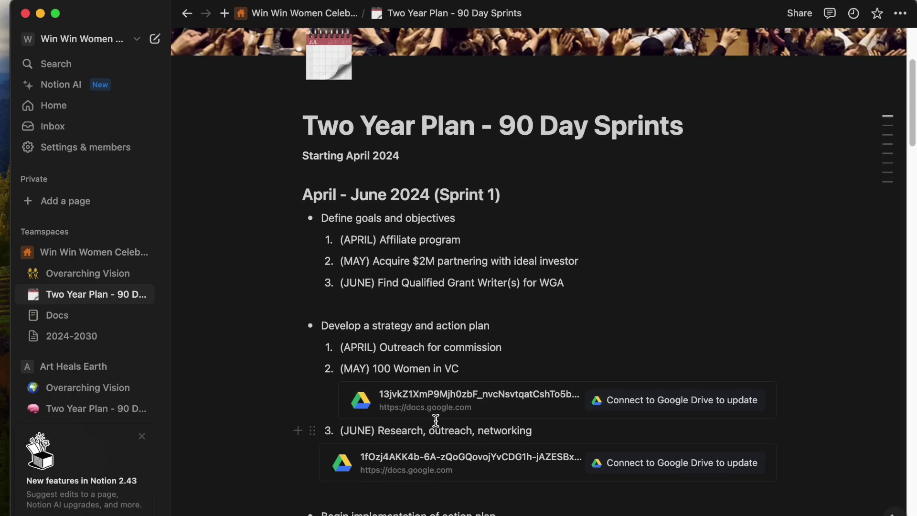
{"action": "scroll", "coordinate": [287, 405], "scroll_direction": "down", "scroll_amount": 2}
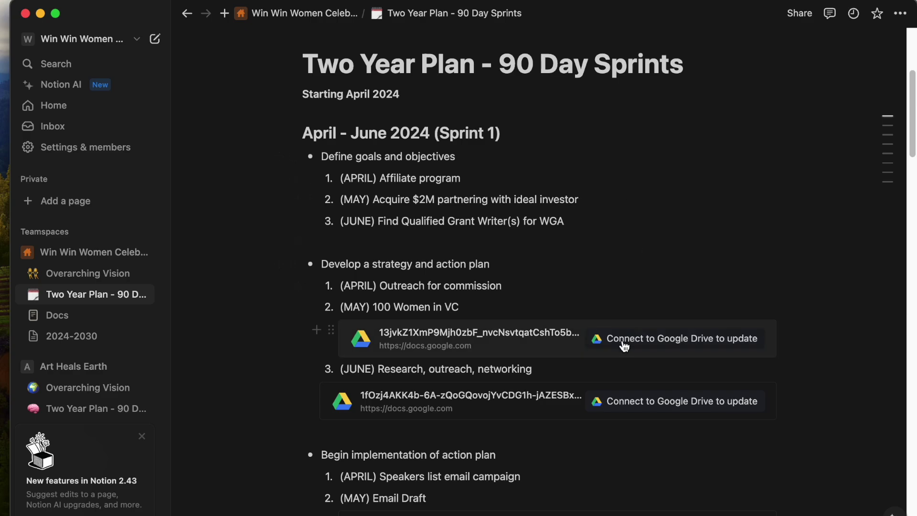
{"action": "left_click", "coordinate": [639, 431]}
Open the 100 Women in VC Google Drive embed.
{"action": "scroll", "coordinate": [631, 427], "scroll_direction": "down", "scroll_amount": 2}
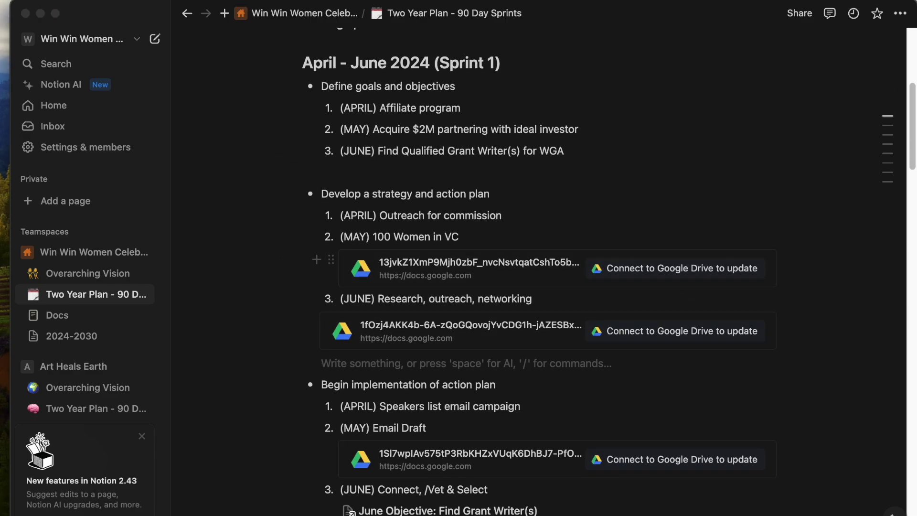
{"action": "left_click", "coordinate": [477, 262]}
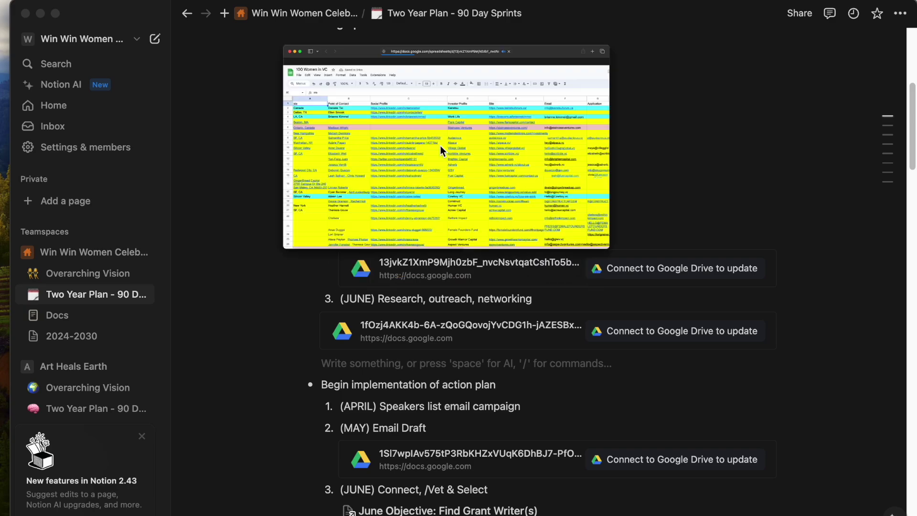
{"action": "scroll", "coordinate": [463, 234], "scroll_direction": "down", "scroll_amount": 15}
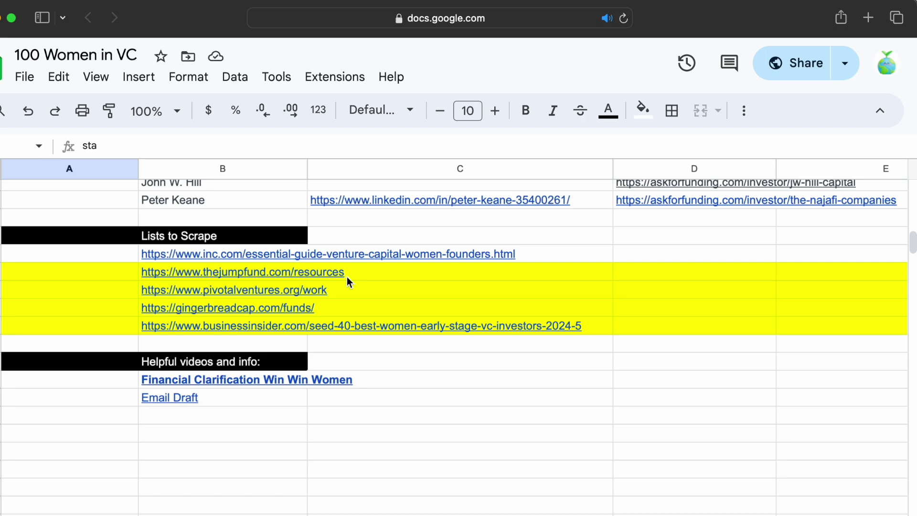
Open the Financial Clarification Win Win Women doc linked from the sheet.
{"action": "scroll", "coordinate": [348, 281], "scroll_direction": "up", "scroll_amount": 5}
{"action": "scroll", "coordinate": [348, 283], "scroll_direction": "up", "scroll_amount": 3}
{"action": "scroll", "coordinate": [348, 283], "scroll_direction": "down", "scroll_amount": 10}
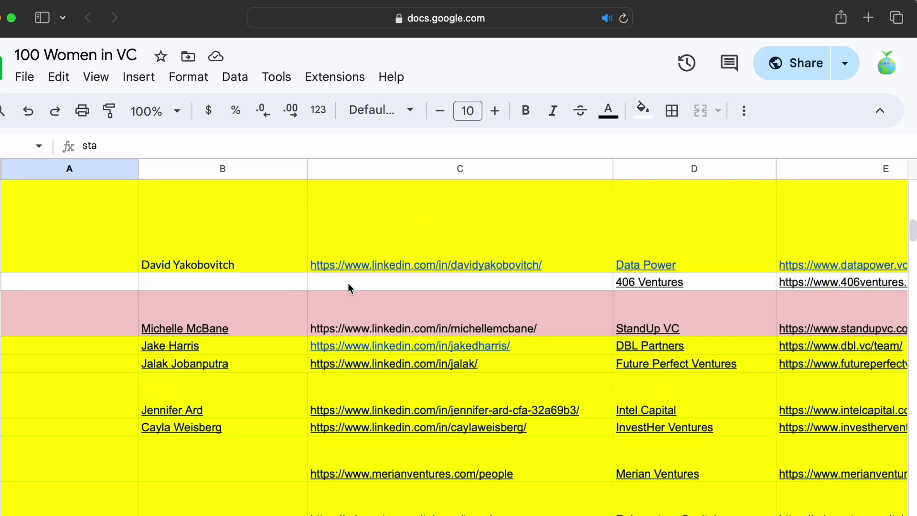
{"action": "left_click", "coordinate": [265, 392]}
{"action": "left_click", "coordinate": [305, 442]}
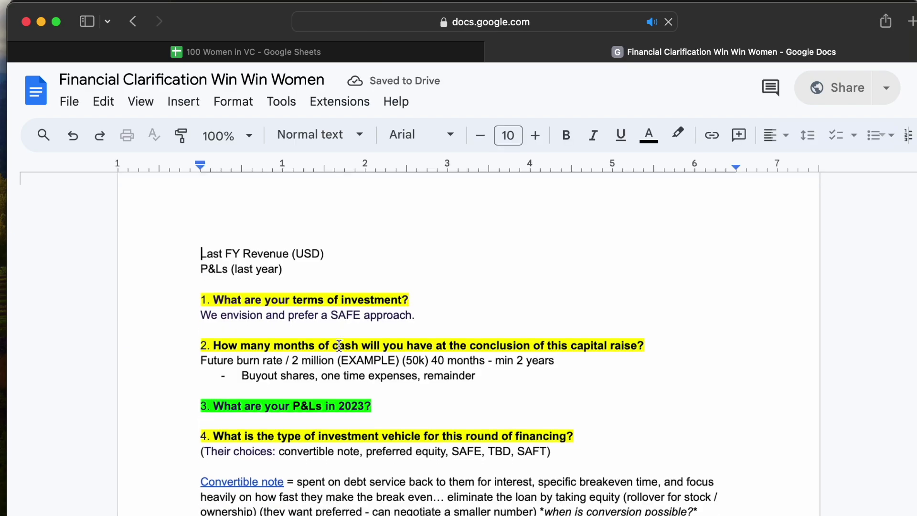
Scroll through the doc, then close the Safari window to return to Notion.
{"action": "scroll", "coordinate": [460, 364], "scroll_direction": "down", "scroll_amount": 7}
{"action": "scroll", "coordinate": [459, 364], "scroll_direction": "down", "scroll_amount": 20}
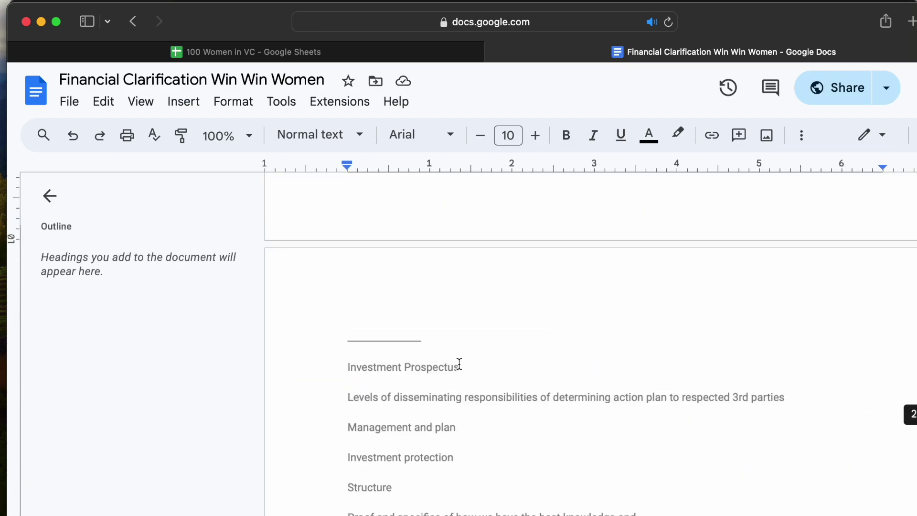
{"action": "left_click", "coordinate": [27, 21]}
{"action": "scroll", "coordinate": [468, 285], "scroll_direction": "down", "scroll_amount": 6}
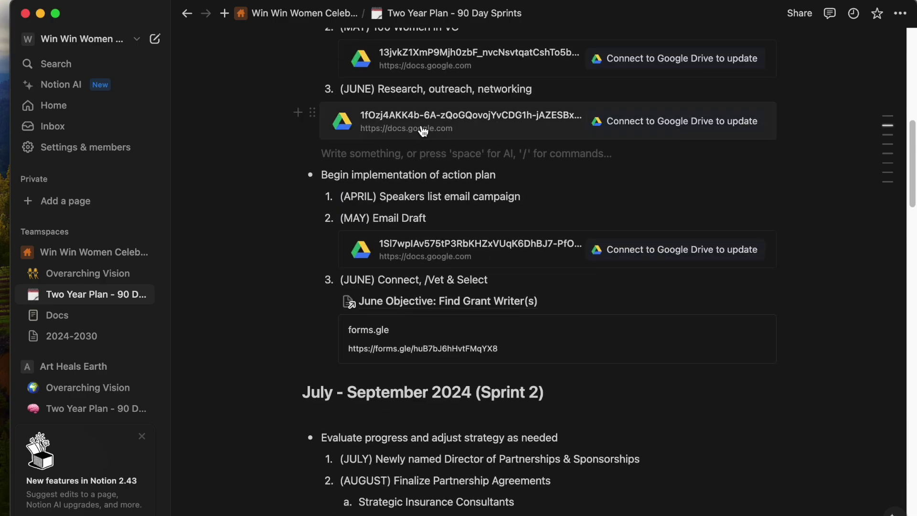
Preview the linked Google Drive sheet and scroll around it.
{"action": "left_click", "coordinate": [398, 131]}
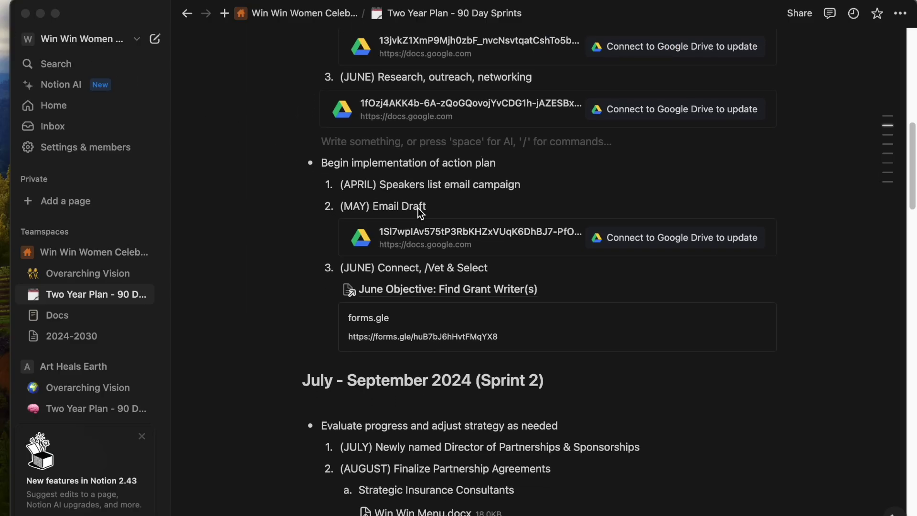
{"action": "scroll", "coordinate": [417, 205], "scroll_direction": "up", "scroll_amount": 3}
{"action": "scroll", "coordinate": [417, 205], "scroll_direction": "up", "scroll_amount": 2}
{"action": "scroll", "coordinate": [430, 208], "scroll_direction": "up", "scroll_amount": 3}
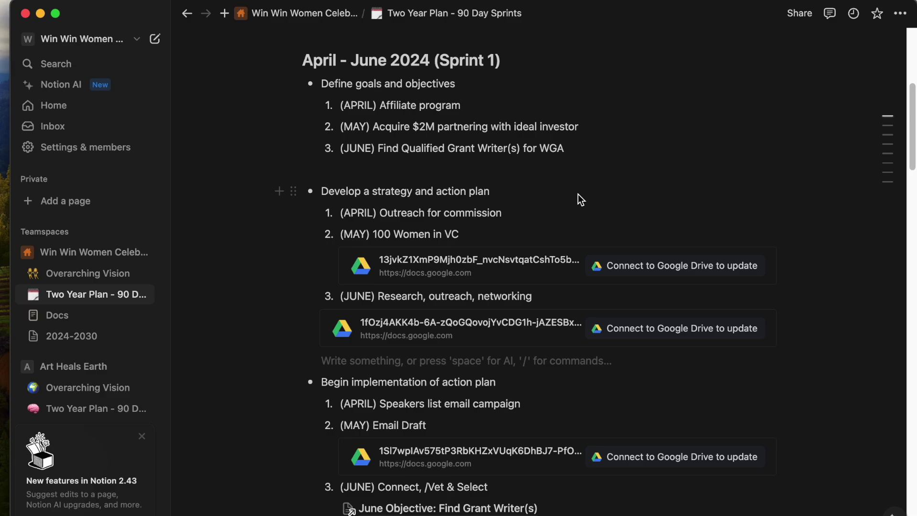
{"action": "scroll", "coordinate": [577, 192], "scroll_direction": "down", "scroll_amount": 10}
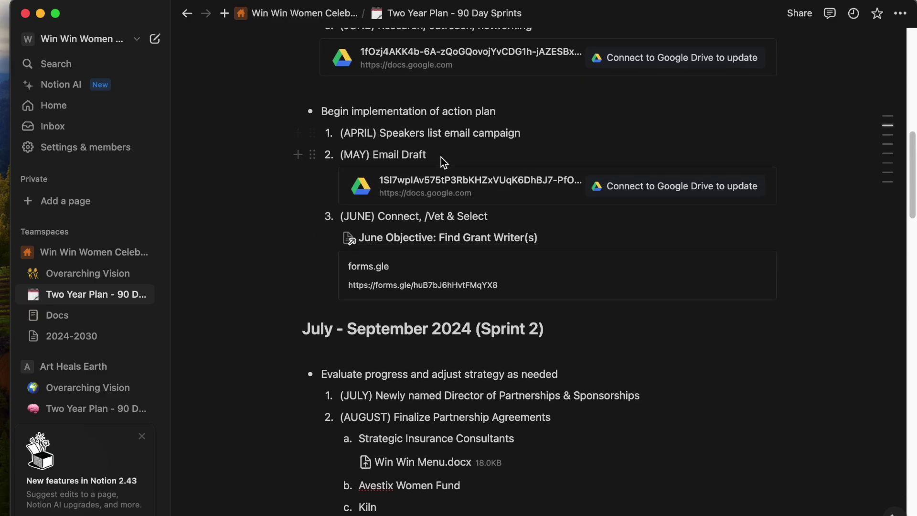
{"action": "scroll", "coordinate": [435, 155], "scroll_direction": "up", "scroll_amount": 5}
Select the (MAY) Email Draft line and open its Email Draft Google Doc embed.
{"action": "left_click_drag", "start_coordinate": [340, 85], "coordinate": [472, 96]}
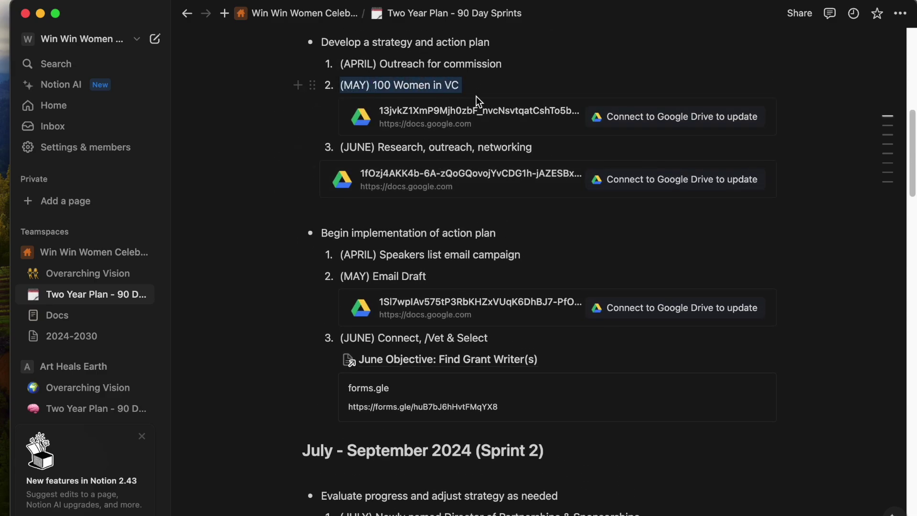
{"action": "left_click_drag", "start_coordinate": [340, 276], "coordinate": [426, 279]}
{"action": "left_click_drag", "start_coordinate": [422, 313], "coordinate": [520, 151]}
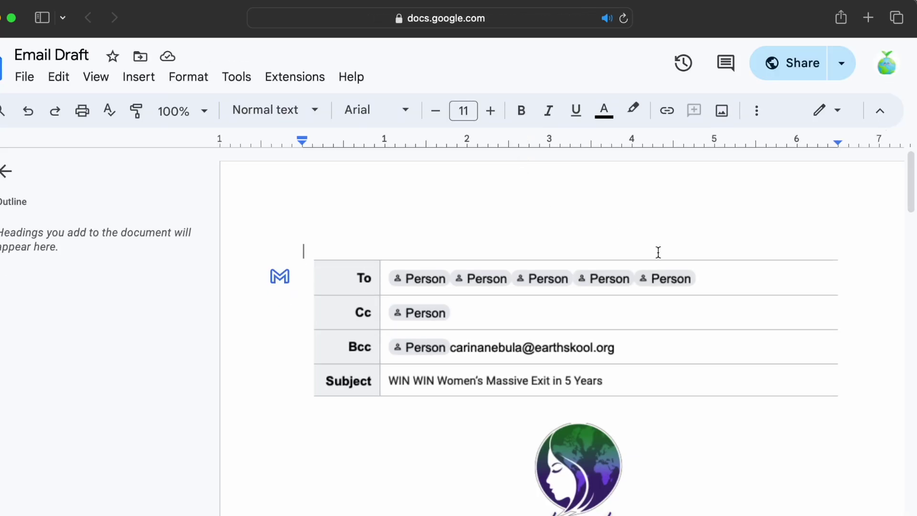
{"action": "scroll", "coordinate": [657, 251], "scroll_direction": "down", "scroll_amount": 10}
{"action": "scroll", "coordinate": [657, 249], "scroll_direction": "down", "scroll_amount": 20}
{"action": "scroll", "coordinate": [657, 247], "scroll_direction": "down", "scroll_amount": 3}
{"action": "scroll", "coordinate": [658, 248], "scroll_direction": "up", "scroll_amount": 20}
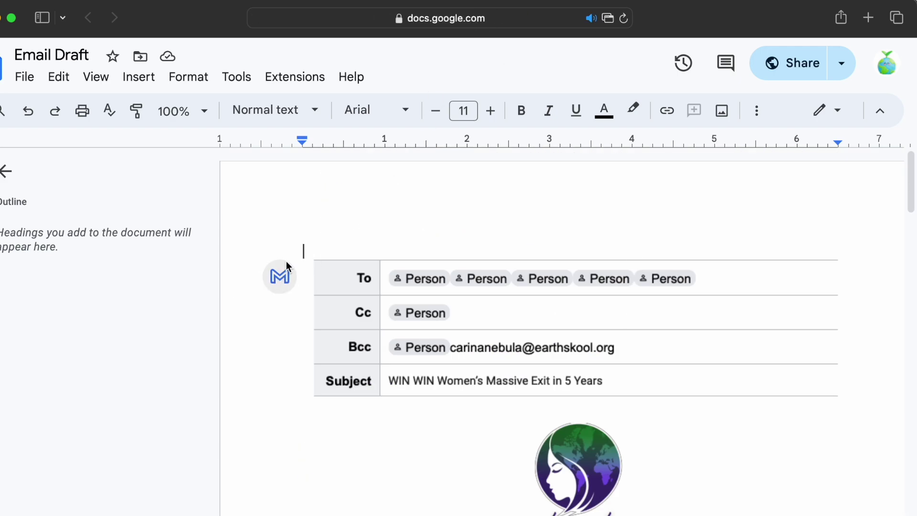
Bring up and dismiss the Safari favourites list twice.
{"action": "left_click", "coordinate": [435, 21]}
{"action": "left_click", "coordinate": [280, 282]}
{"action": "left_click", "coordinate": [384, 21]}
{"action": "left_click", "coordinate": [281, 275]}
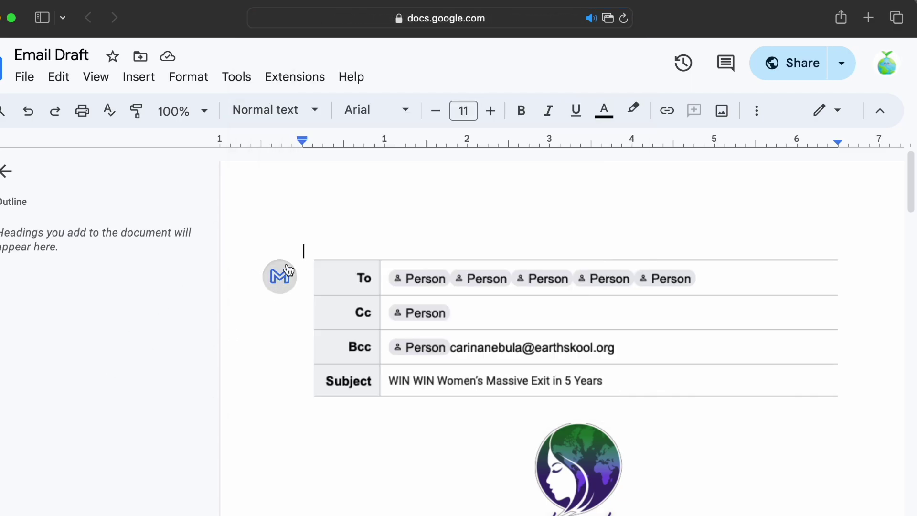
Create a Gmail draft from the Email Draft header, then close the compose window.
{"action": "left_click", "coordinate": [608, 22]}
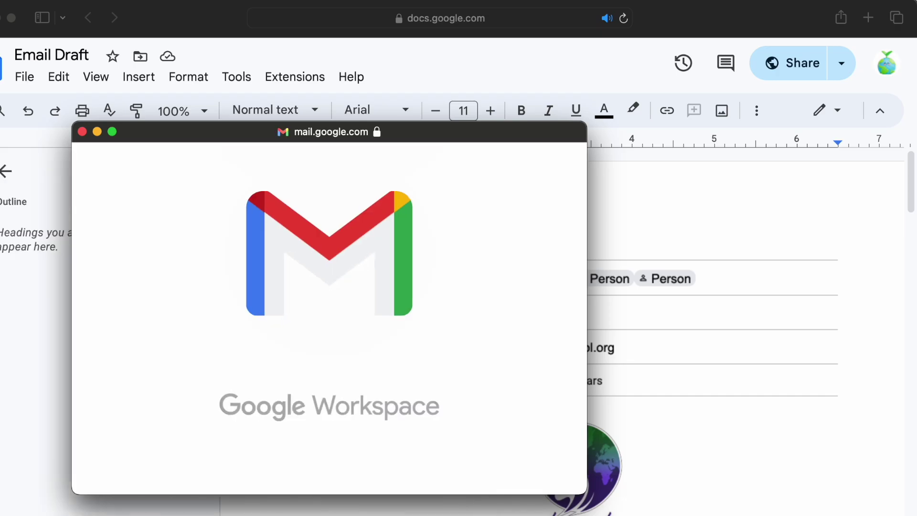
{"action": "scroll", "coordinate": [325, 325], "scroll_direction": "down", "scroll_amount": 15}
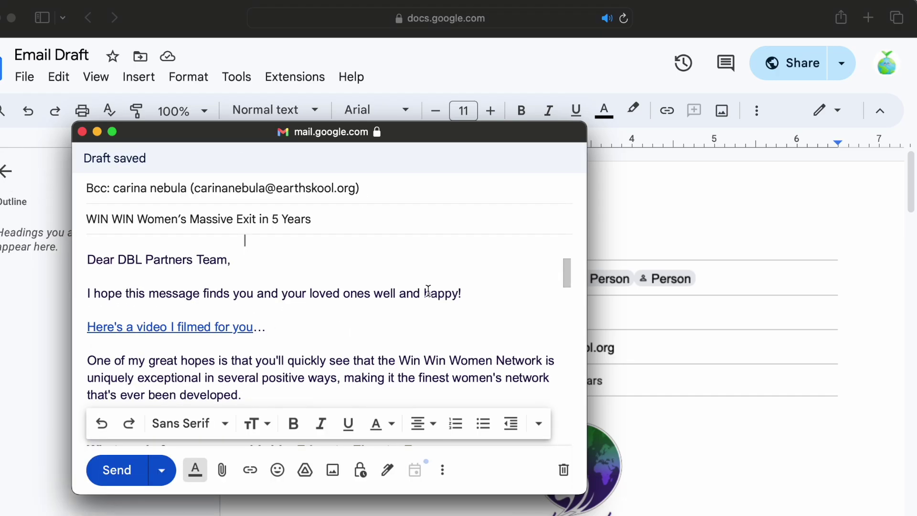
{"action": "left_click", "coordinate": [83, 132]}
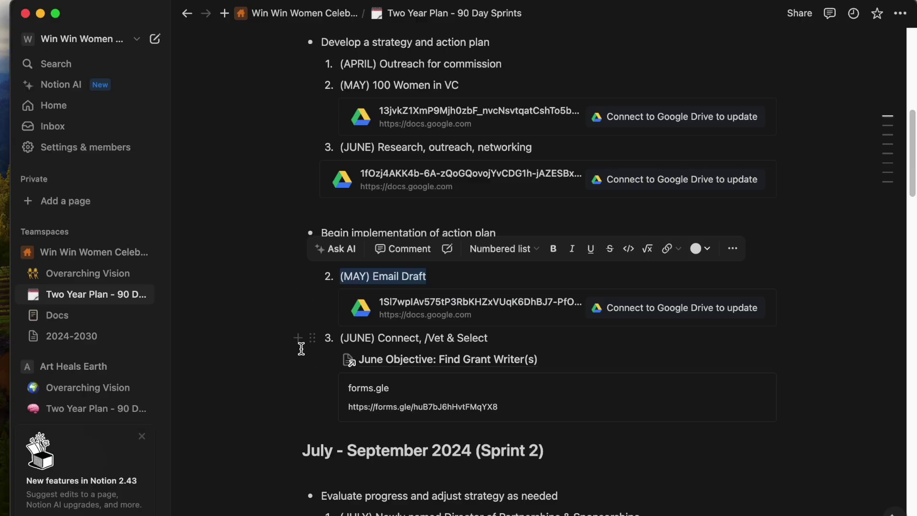
Open the linked 'June Objective: Find Grant Writer(s)' page.
{"action": "left_click", "coordinate": [302, 348]}
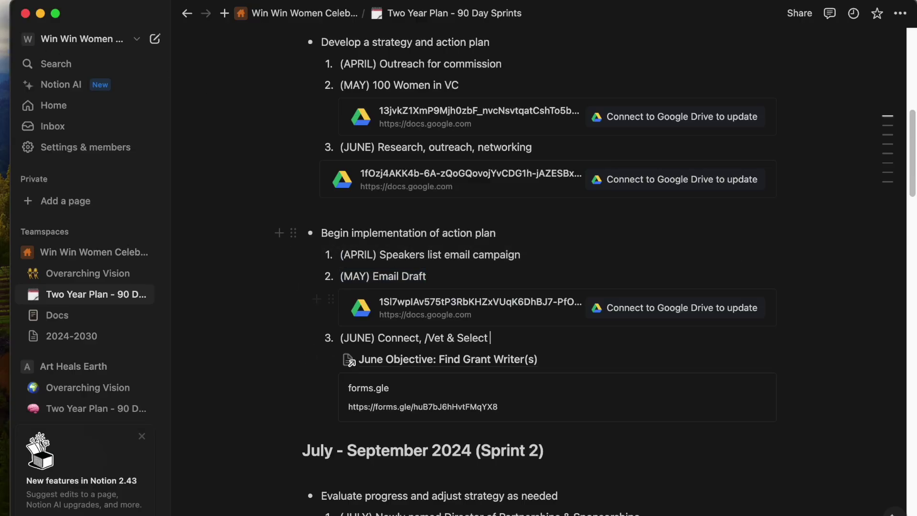
{"action": "left_click_drag", "start_coordinate": [463, 152], "coordinate": [310, 144]}
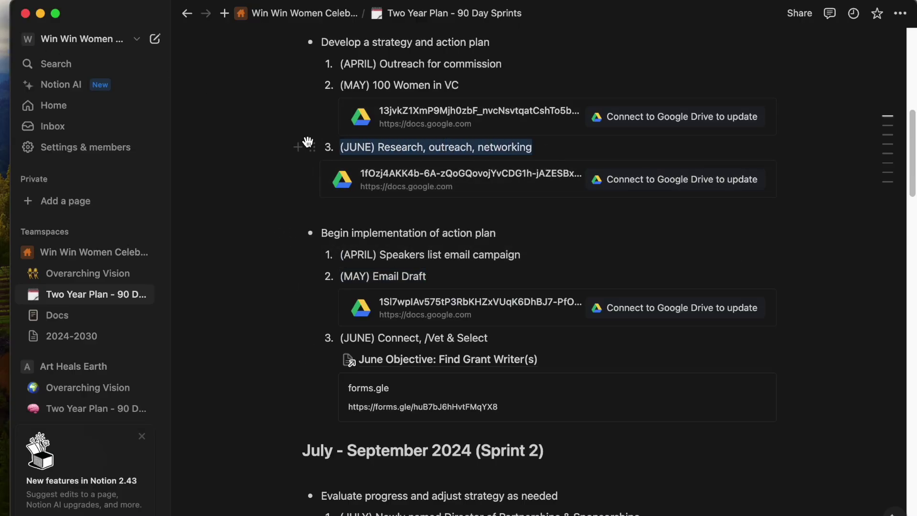
{"action": "left_click", "coordinate": [543, 364]}
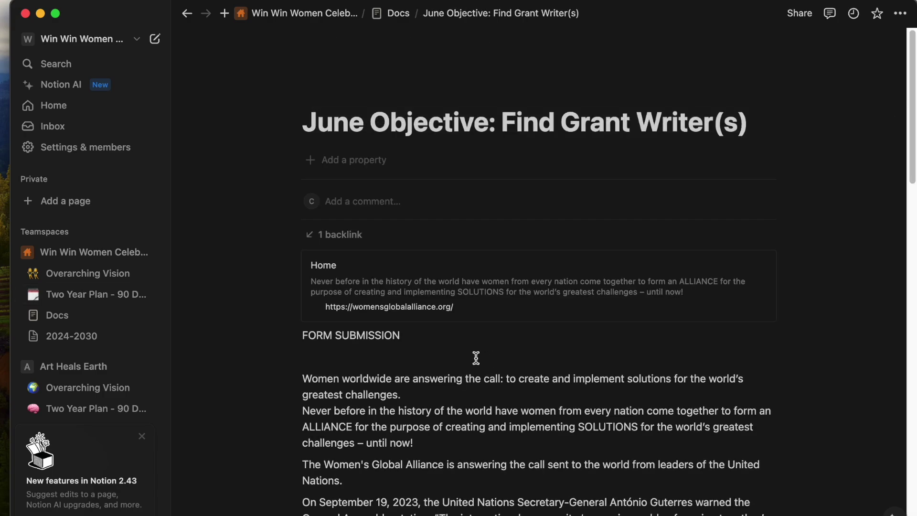
{"action": "triple_click", "coordinate": [652, 125]}
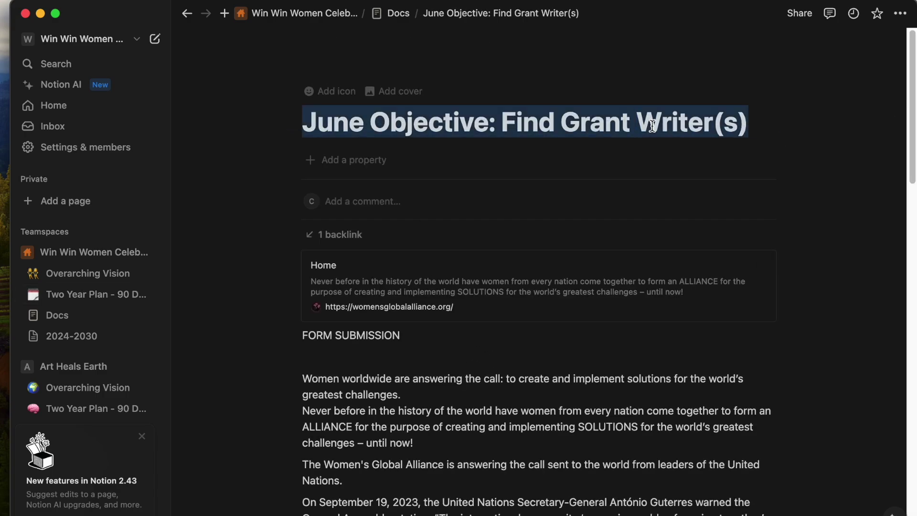
{"action": "scroll", "coordinate": [428, 328], "scroll_direction": "down", "scroll_amount": 3}
{"action": "scroll", "coordinate": [343, 302], "scroll_direction": "down", "scroll_amount": 20}
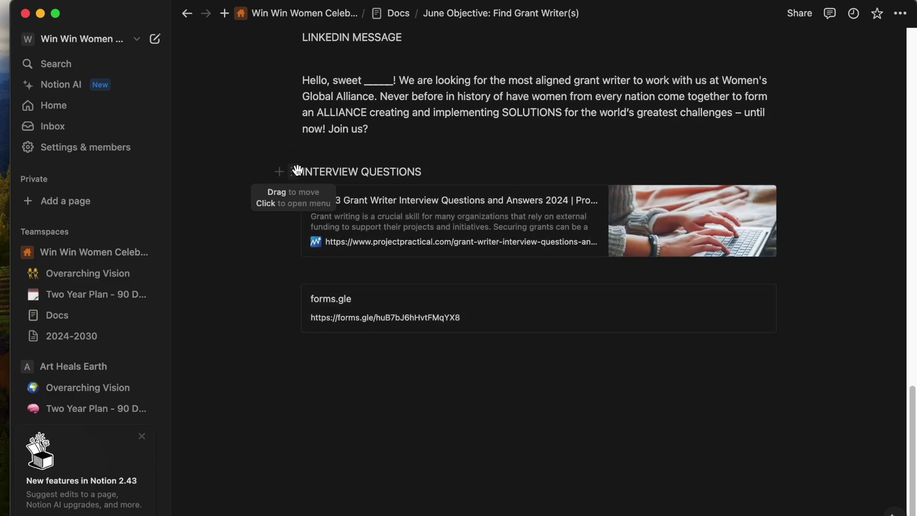
Add an empty line below the forms.gle link, preview the grant-writer Google Form, then close it.
{"action": "left_click_drag", "start_coordinate": [300, 172], "coordinate": [424, 172]}
{"action": "left_click", "coordinate": [592, 388]}
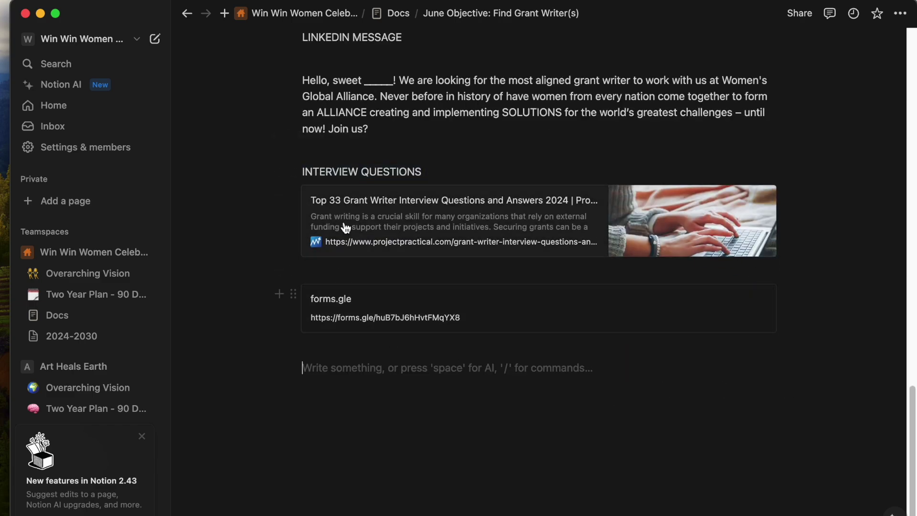
{"action": "left_click_drag", "start_coordinate": [2, 406], "coordinate": [476, 140]}
{"action": "scroll", "coordinate": [518, 355], "scroll_direction": "down", "scroll_amount": 3}
{"action": "scroll", "coordinate": [550, 399], "scroll_direction": "down", "scroll_amount": 20}
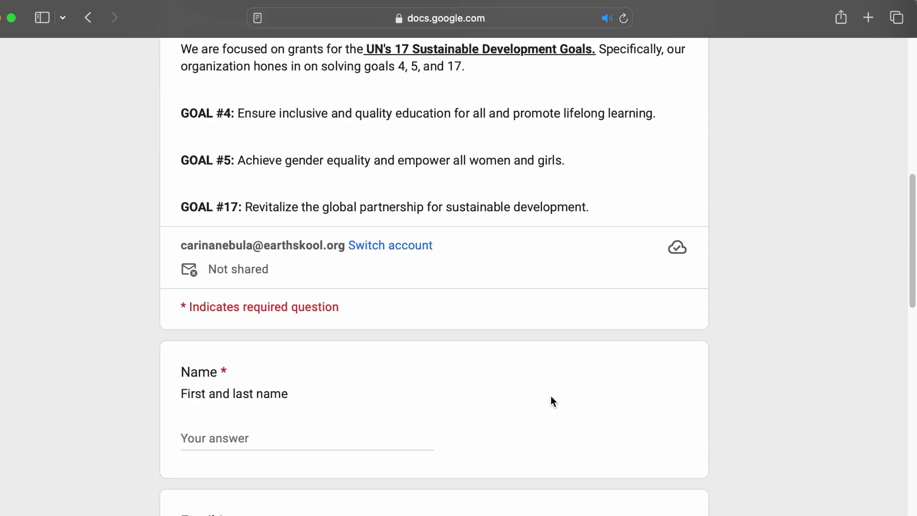
{"action": "scroll", "coordinate": [551, 400], "scroll_direction": "down", "scroll_amount": 8}
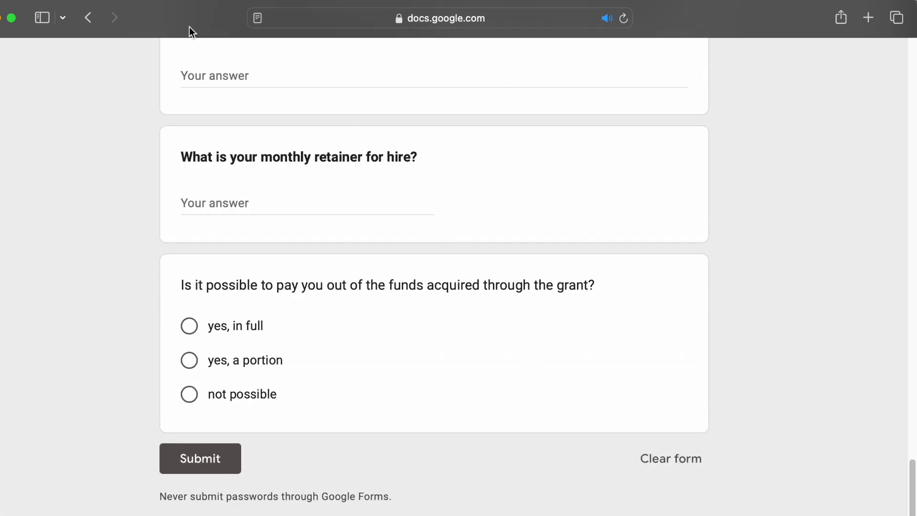
{"action": "left_click", "coordinate": [0, 18]}
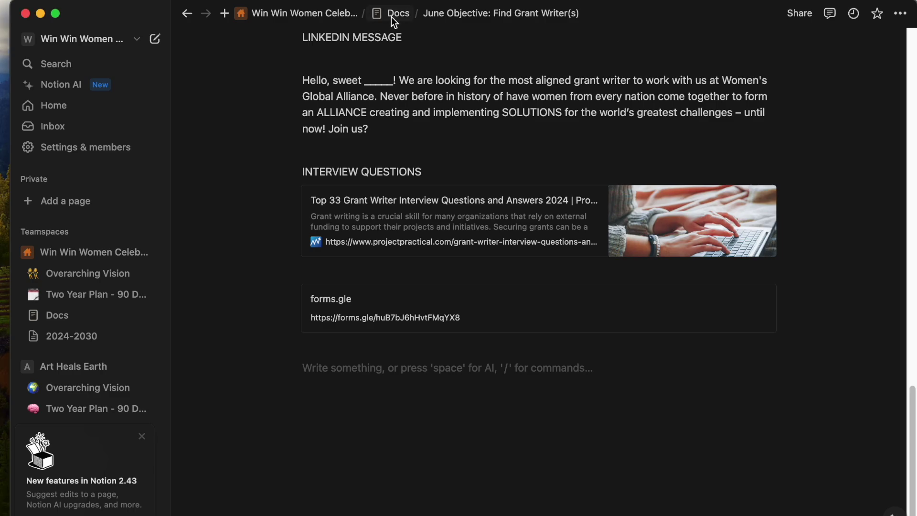
Return to the Two Year Plan - 90 Day Sprints page via the Docs breadcrumb.
{"action": "left_click", "coordinate": [391, 14]}
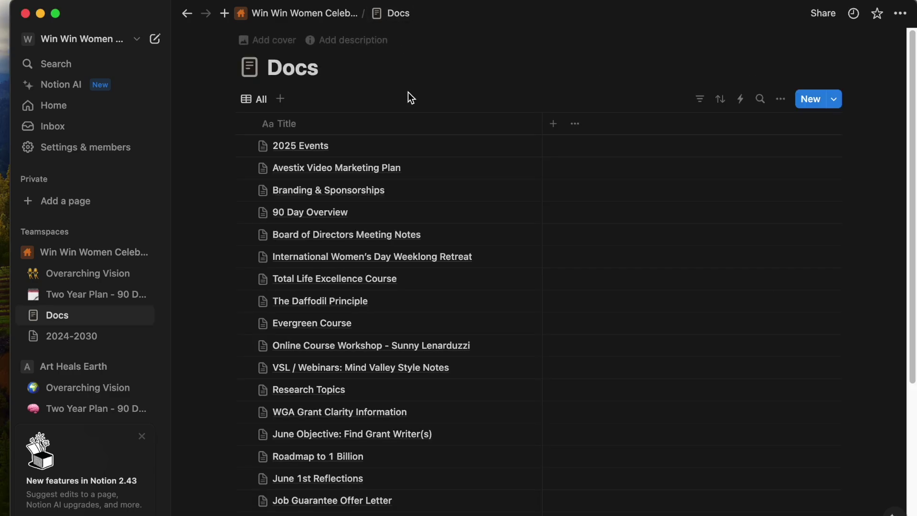
{"action": "left_click", "coordinate": [55, 294]}
{"action": "scroll", "coordinate": [349, 324], "scroll_direction": "down", "scroll_amount": 6}
{"action": "scroll", "coordinate": [348, 325], "scroll_direction": "down", "scroll_amount": 10}
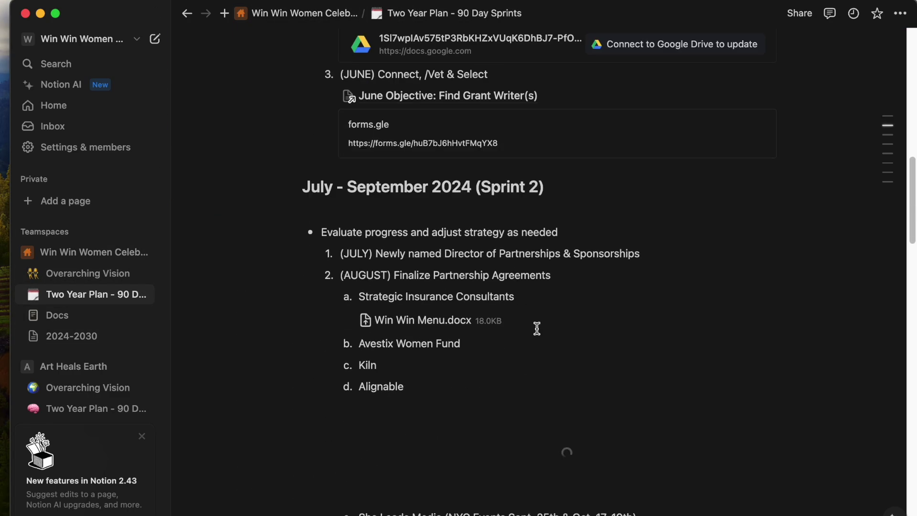
{"action": "scroll", "coordinate": [544, 214], "scroll_direction": "up", "scroll_amount": 5}
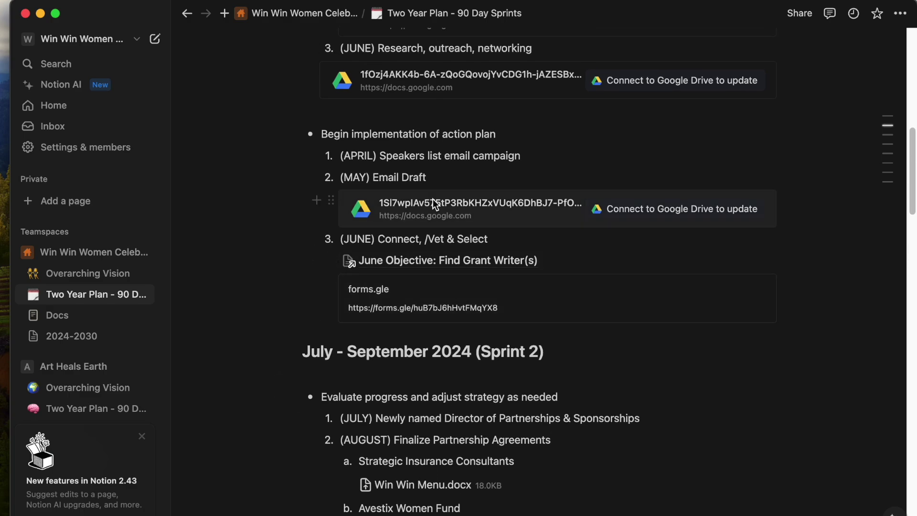
{"action": "scroll", "coordinate": [520, 277], "scroll_direction": "down", "scroll_amount": 10}
{"action": "scroll", "coordinate": [510, 275], "scroll_direction": "up", "scroll_amount": 5}
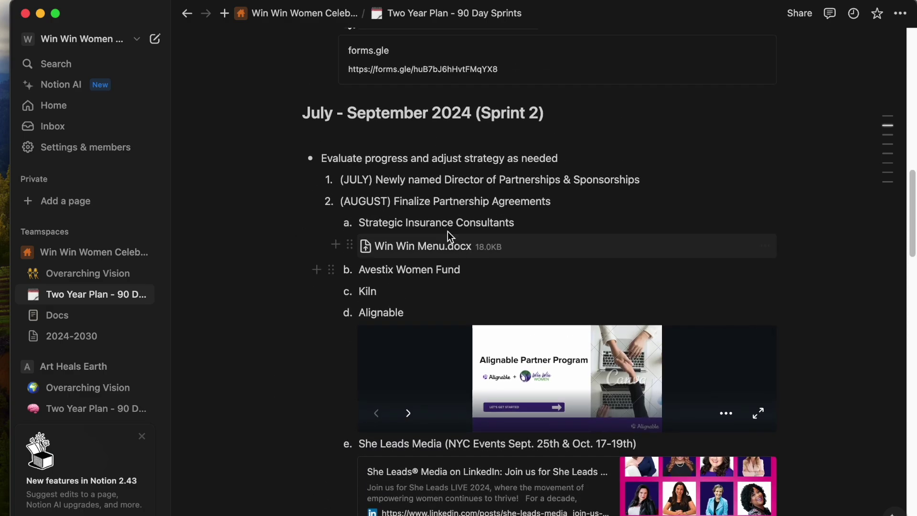
Scroll down to Sprint 2, selecting several of its list lines along the way.
{"action": "left_click_drag", "start_coordinate": [640, 181], "coordinate": [340, 182]}
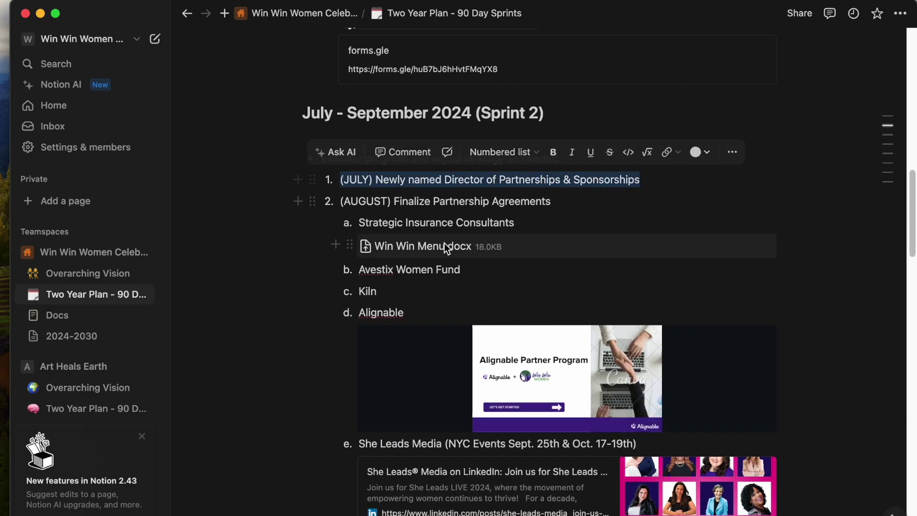
{"action": "scroll", "coordinate": [445, 239], "scroll_direction": "down", "scroll_amount": 3}
{"action": "scroll", "coordinate": [459, 242], "scroll_direction": "down", "scroll_amount": 8}
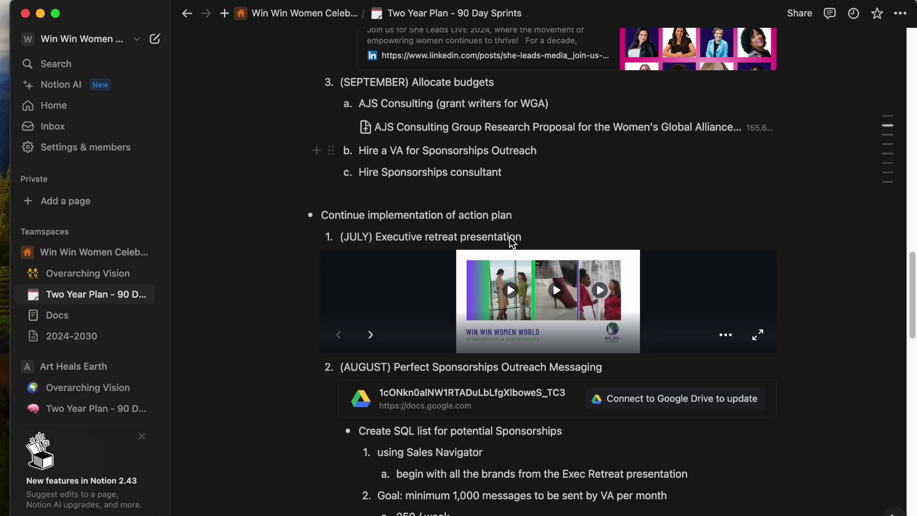
{"action": "left_click_drag", "start_coordinate": [639, 213], "coordinate": [316, 207]}
{"action": "scroll", "coordinate": [356, 211], "scroll_direction": "down", "scroll_amount": 2}
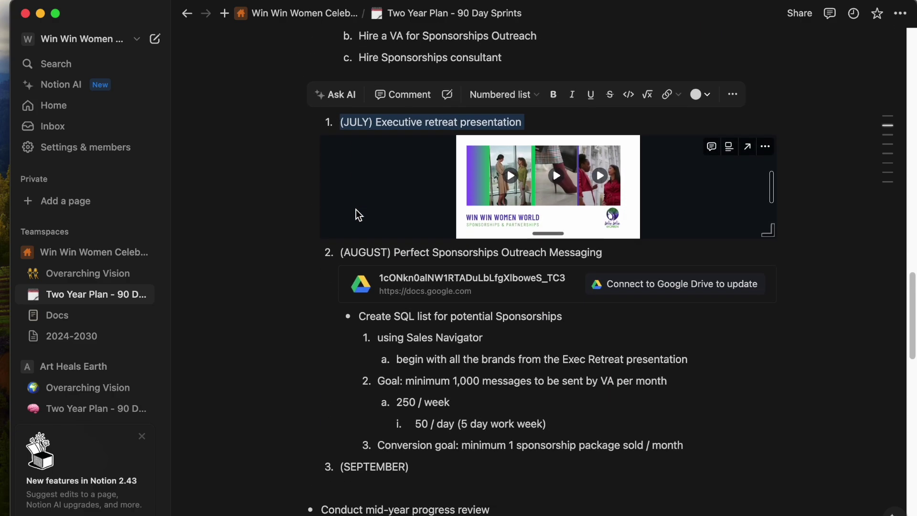
{"action": "scroll", "coordinate": [535, 378], "scroll_direction": "down", "scroll_amount": 6}
{"action": "left_click_drag", "start_coordinate": [542, 289], "coordinate": [331, 281]}
{"action": "scroll", "coordinate": [371, 274], "scroll_direction": "up", "scroll_amount": 12}
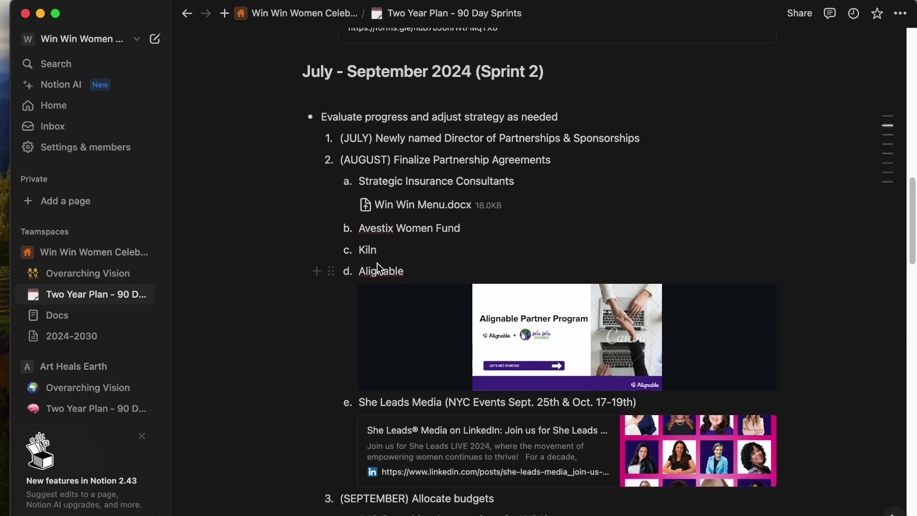
{"action": "left_click_drag", "start_coordinate": [557, 164], "coordinate": [340, 164]}
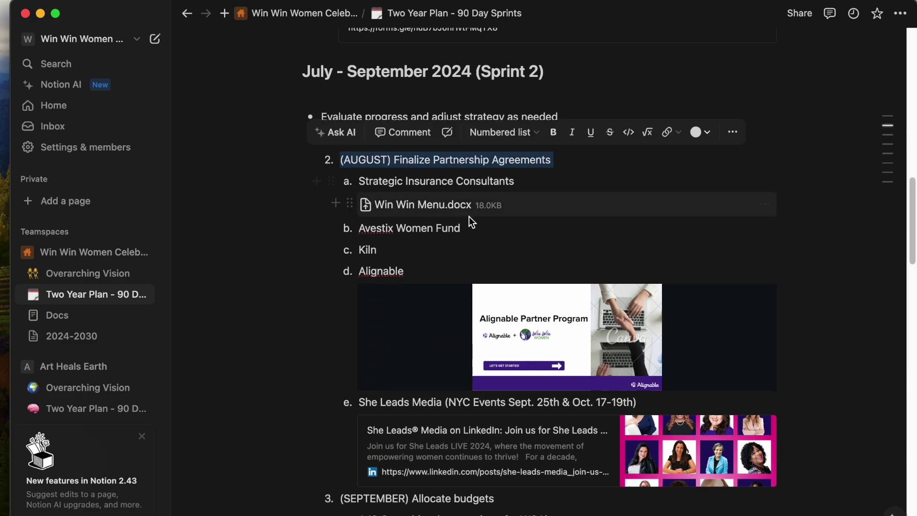
{"action": "scroll", "coordinate": [420, 146], "scroll_direction": "down", "scroll_amount": 1}
Select the Strategic Insurance Consultants line, preview Win Win Menu.docx, then close it.
{"action": "triple_click", "coordinate": [421, 142]}
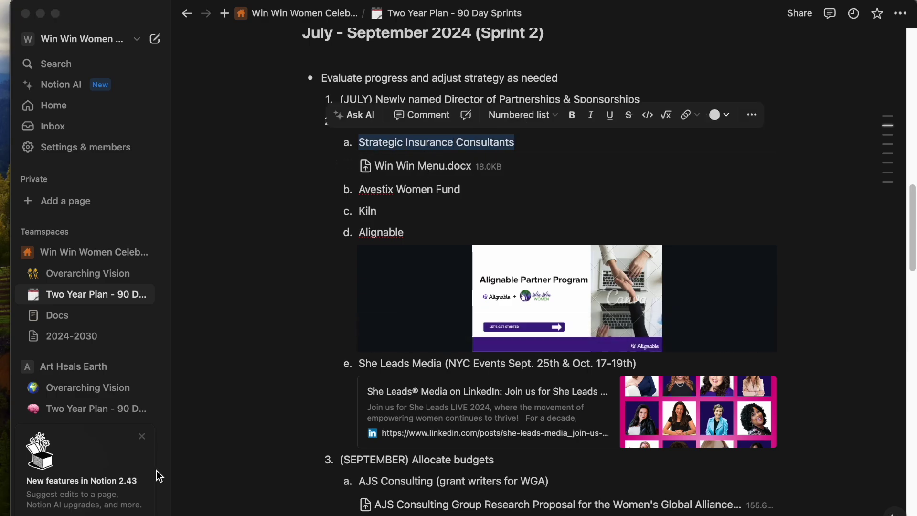
{"action": "left_click_drag", "start_coordinate": [0, 416], "coordinate": [463, 62]}
{"action": "scroll", "coordinate": [463, 211], "scroll_direction": "down", "scroll_amount": 4}
{"action": "scroll", "coordinate": [460, 213], "scroll_direction": "down", "scroll_amount": 20}
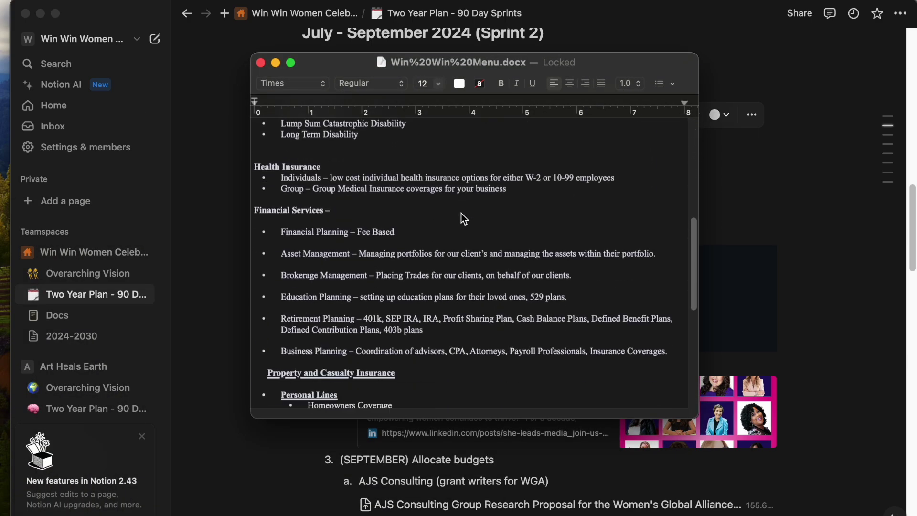
{"action": "scroll", "coordinate": [445, 218], "scroll_direction": "down", "scroll_amount": 5}
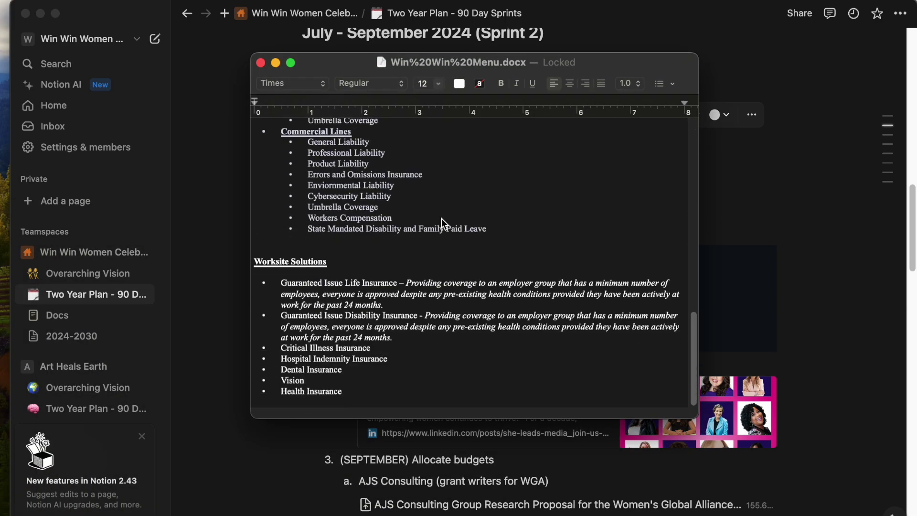
{"action": "left_click", "coordinate": [261, 63]}
Advance the Alignable embed six slides to its end, then open the She Leads Media LinkedIn bookmark.
{"action": "left_click", "coordinate": [427, 190]}
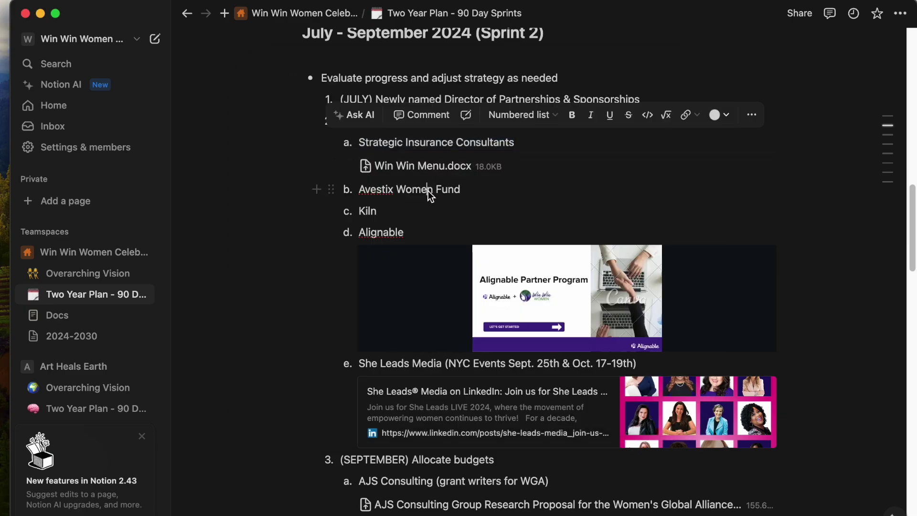
{"action": "scroll", "coordinate": [423, 197], "scroll_direction": "down", "scroll_amount": 1}
{"action": "scroll", "coordinate": [423, 198], "scroll_direction": "down", "scroll_amount": 5}
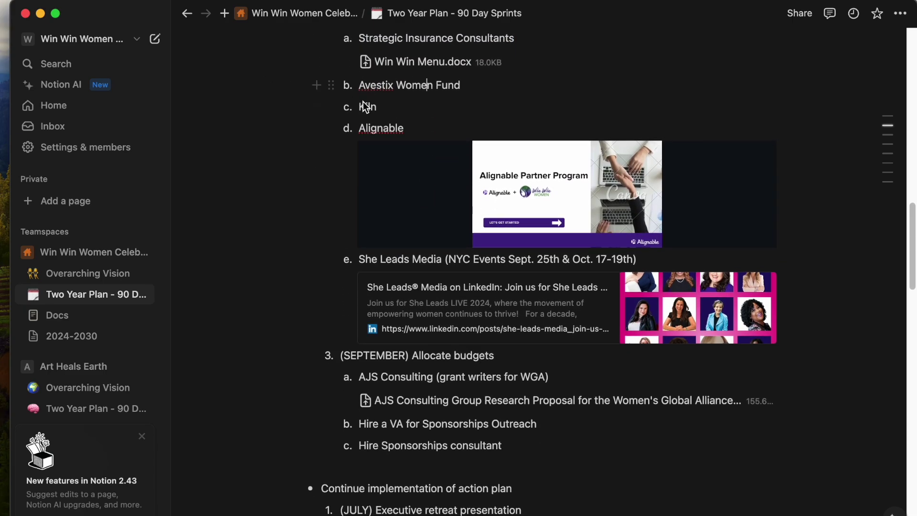
{"action": "scroll", "coordinate": [492, 137], "scroll_direction": "down", "scroll_amount": 1}
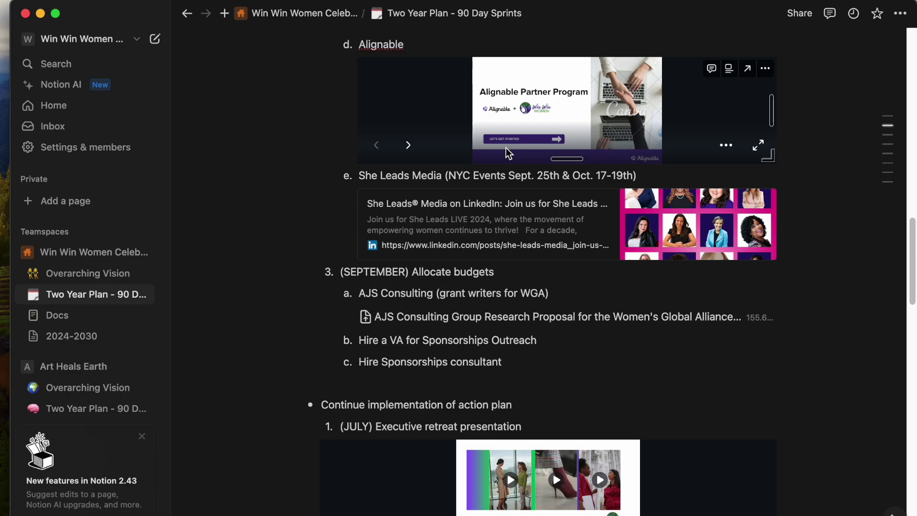
{"action": "left_click", "coordinate": [409, 145]}
{"action": "left_click", "coordinate": [408, 145]}
{"action": "left_click", "coordinate": [408, 145]}
{"action": "left_click", "coordinate": [408, 145]}
{"action": "left_click", "coordinate": [409, 145]}
{"action": "left_click", "coordinate": [409, 146]}
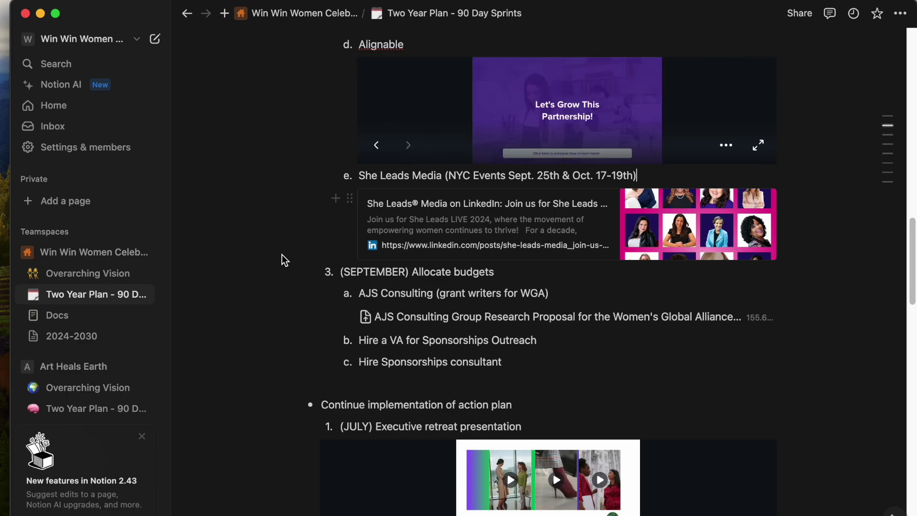
{"action": "left_click", "coordinate": [568, 211]}
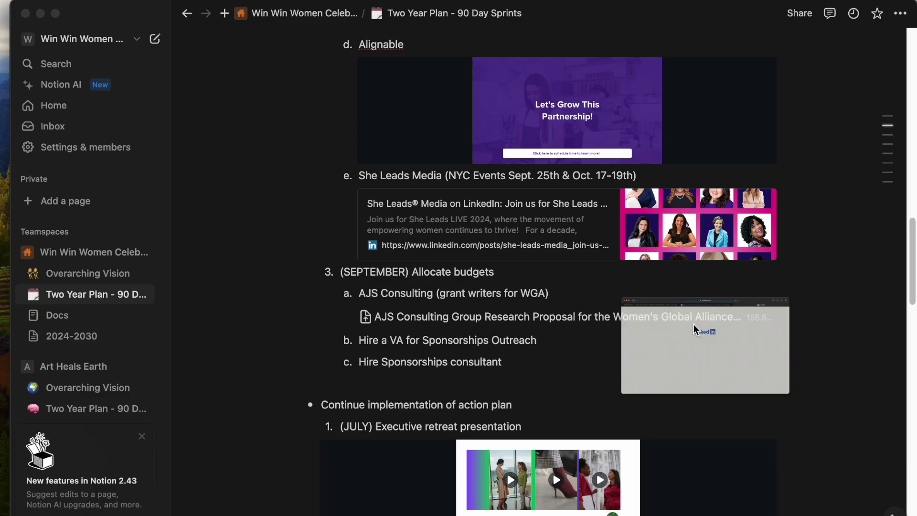
{"action": "scroll", "coordinate": [509, 328], "scroll_direction": "down", "scroll_amount": 10}
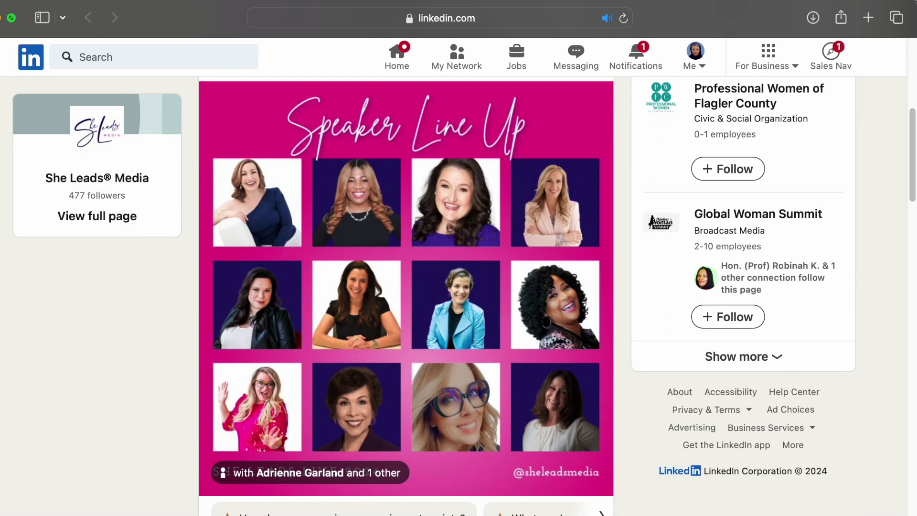
Back in Notion, open the AJS Consulting proposal PDF and scroll through its timeline and fees.
{"action": "key", "text": "super+Tab"}
{"action": "scroll", "coordinate": [422, 284], "scroll_direction": "down", "scroll_amount": 5}
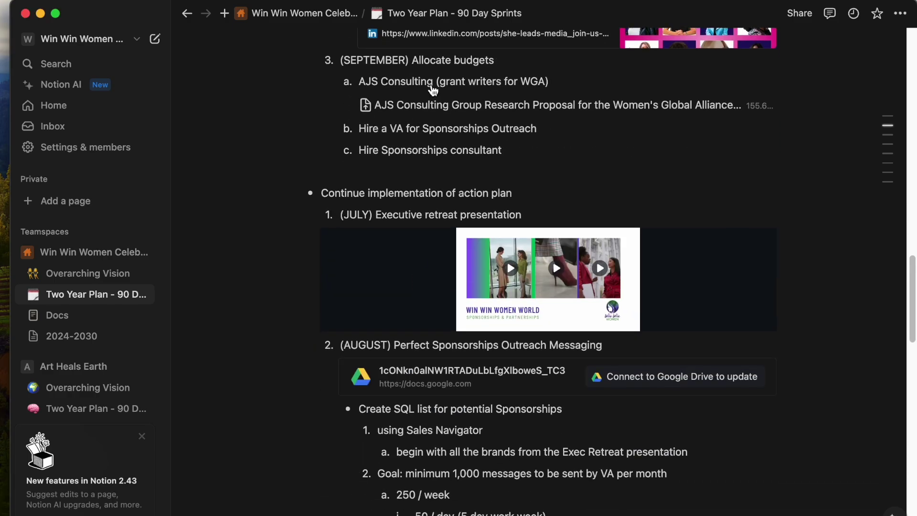
{"action": "left_click_drag", "start_coordinate": [542, 91], "coordinate": [342, 79]}
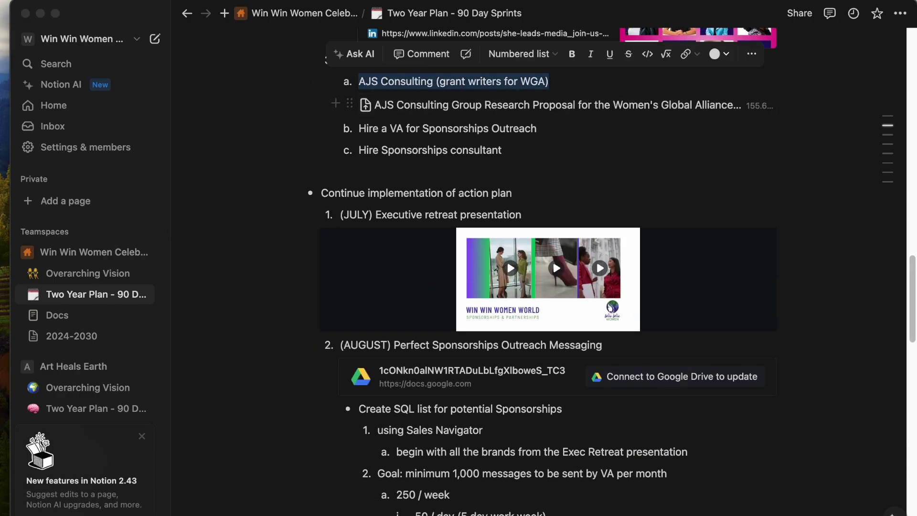
{"action": "left_click", "coordinate": [503, 107]}
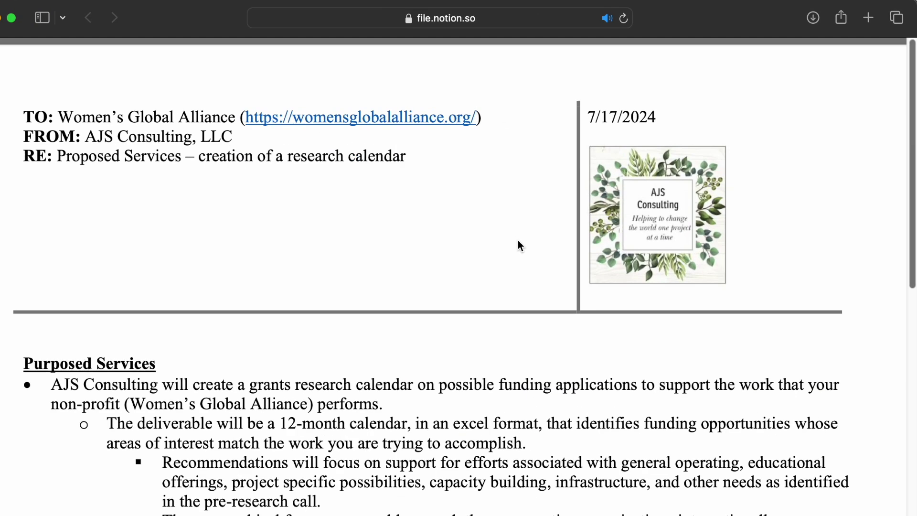
{"action": "scroll", "coordinate": [510, 239], "scroll_direction": "down", "scroll_amount": 10}
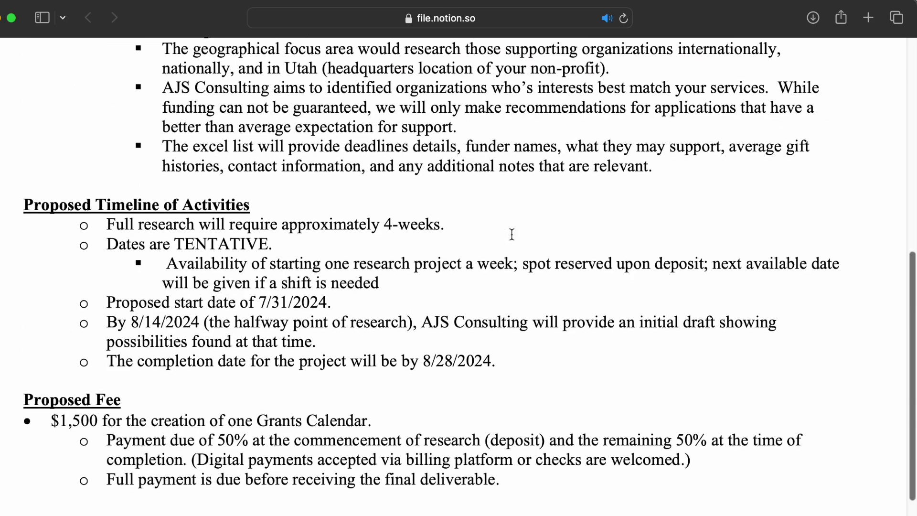
{"action": "scroll", "coordinate": [511, 234], "scroll_direction": "down", "scroll_amount": 3}
Back in Notion's Two Year Plan, select the (AUGUST) Sales Navigator sponsorship-outreach tasks.
{"action": "key", "text": "super+w"}
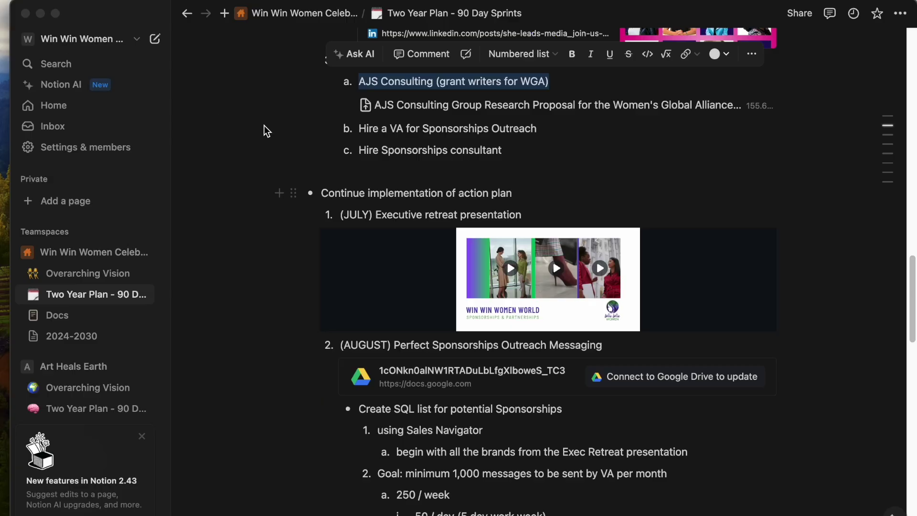
{"action": "left_click", "coordinate": [441, 247]}
{"action": "left_click_drag", "start_coordinate": [545, 128], "coordinate": [358, 125]}
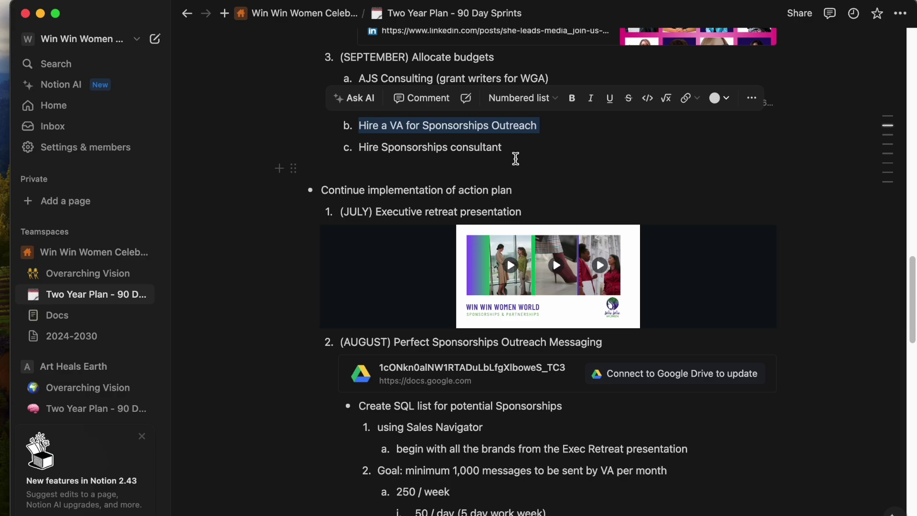
{"action": "left_click_drag", "start_coordinate": [514, 151], "coordinate": [358, 148]}
{"action": "scroll", "coordinate": [471, 229], "scroll_direction": "down", "scroll_amount": 3}
{"action": "scroll", "coordinate": [471, 233], "scroll_direction": "down", "scroll_amount": 3}
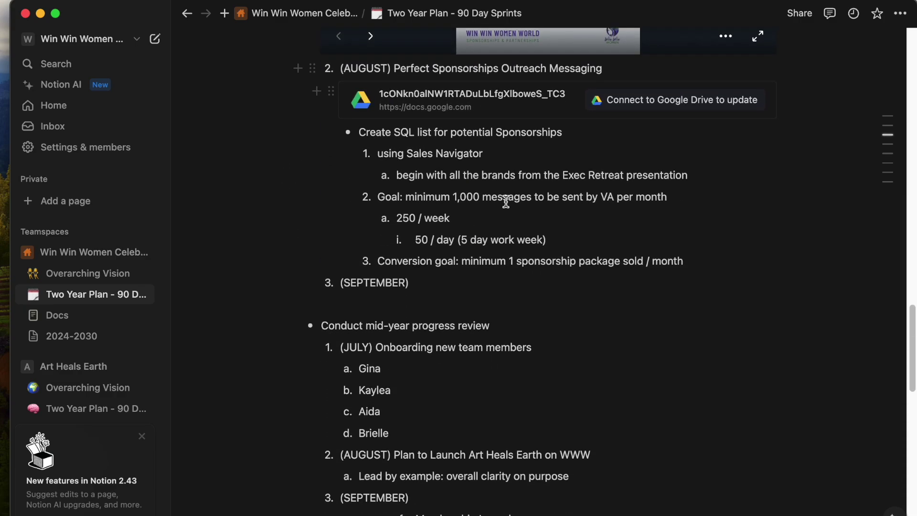
{"action": "left_click_drag", "start_coordinate": [359, 132], "coordinate": [697, 260]}
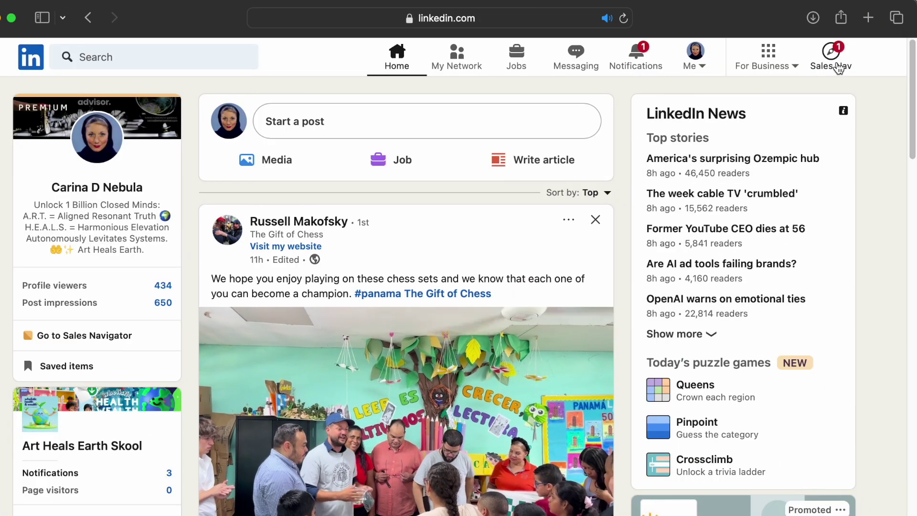
{"action": "left_click", "coordinate": [795, 118]}
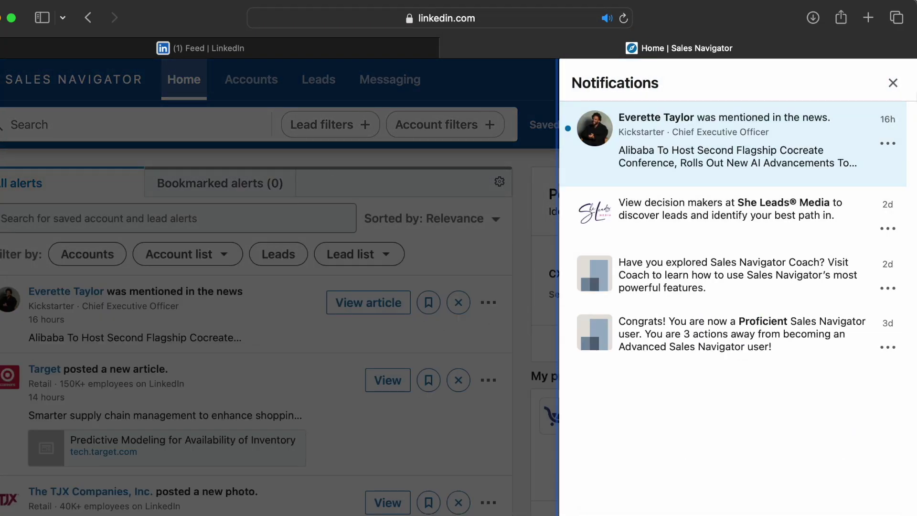
{"action": "left_click", "coordinate": [890, 84]}
{"action": "left_click", "coordinate": [318, 82]}
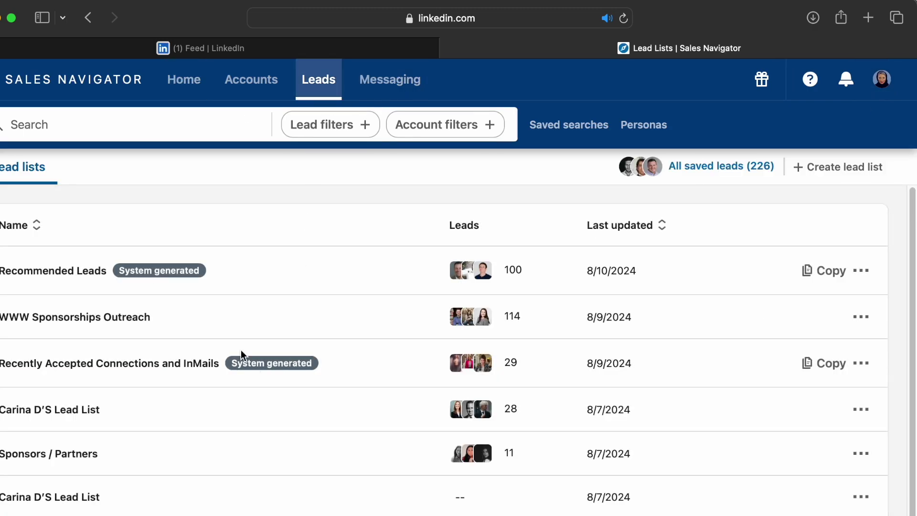
{"action": "left_click", "coordinate": [84, 318]}
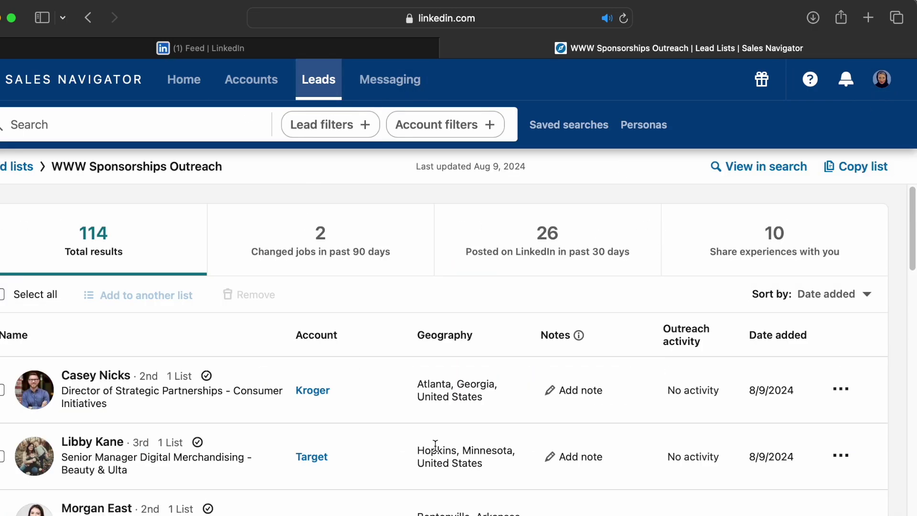
{"action": "scroll", "coordinate": [435, 446], "scroll_direction": "down", "scroll_amount": 4}
{"action": "scroll", "coordinate": [360, 211], "scroll_direction": "down", "scroll_amount": 8}
{"action": "scroll", "coordinate": [351, 399], "scroll_direction": "down", "scroll_amount": 15}
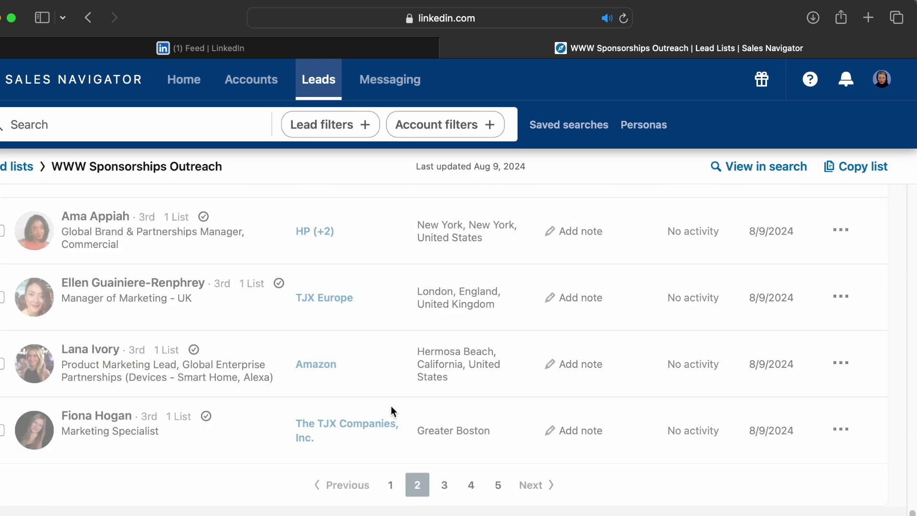
{"action": "scroll", "coordinate": [356, 413], "scroll_direction": "down", "scroll_amount": 20}
{"action": "scroll", "coordinate": [356, 413], "scroll_direction": "down", "scroll_amount": 10}
{"action": "left_click", "coordinate": [444, 486]}
{"action": "scroll", "coordinate": [314, 348], "scroll_direction": "down", "scroll_amount": 20}
{"action": "left_click", "coordinate": [462, 486]}
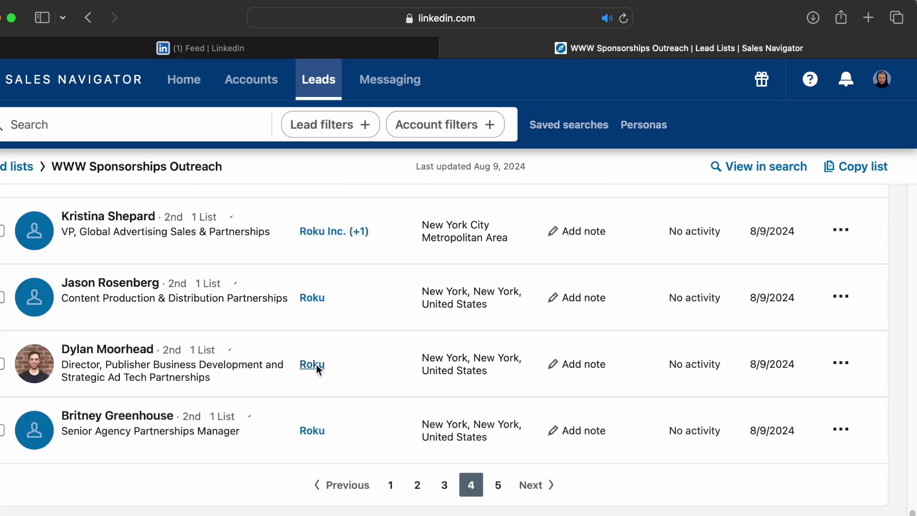
{"action": "left_click", "coordinate": [501, 487]}
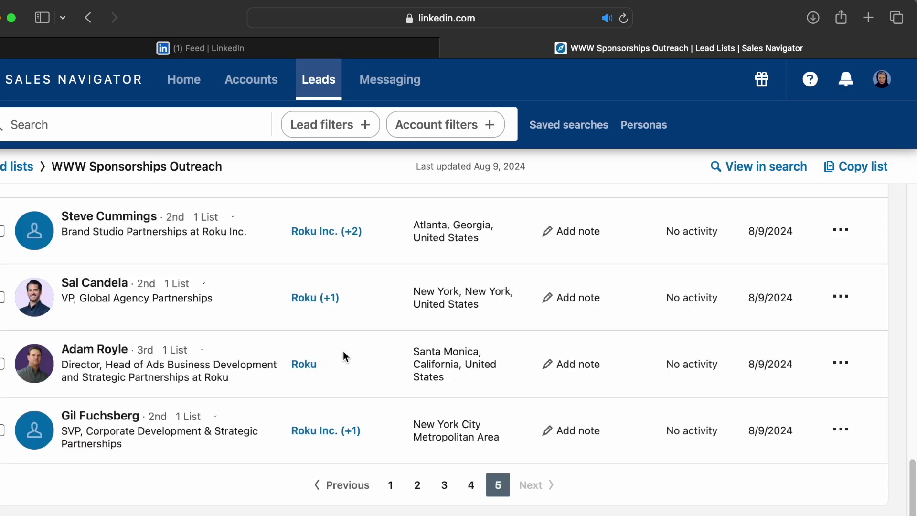
{"action": "left_click", "coordinate": [449, 48]}
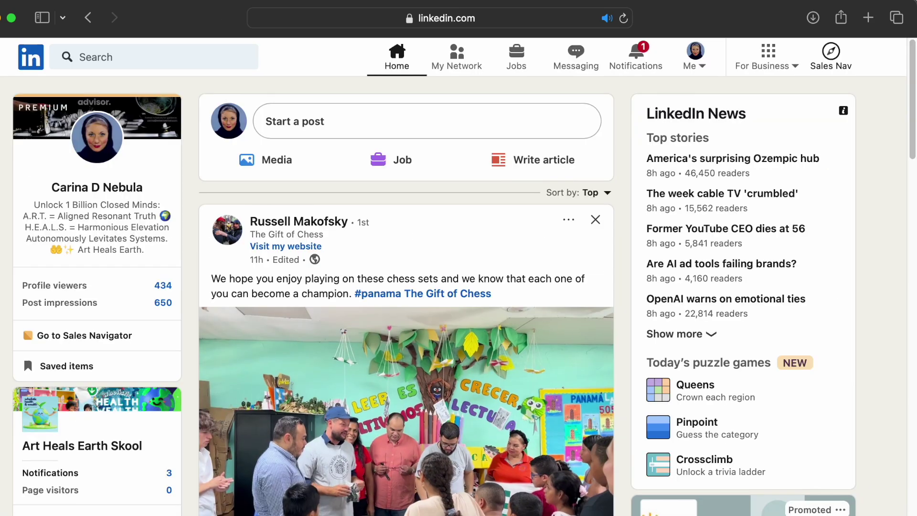
Return to the Two Year Plan page and review its lower tasks.
{"action": "key", "text": "super+Tab"}
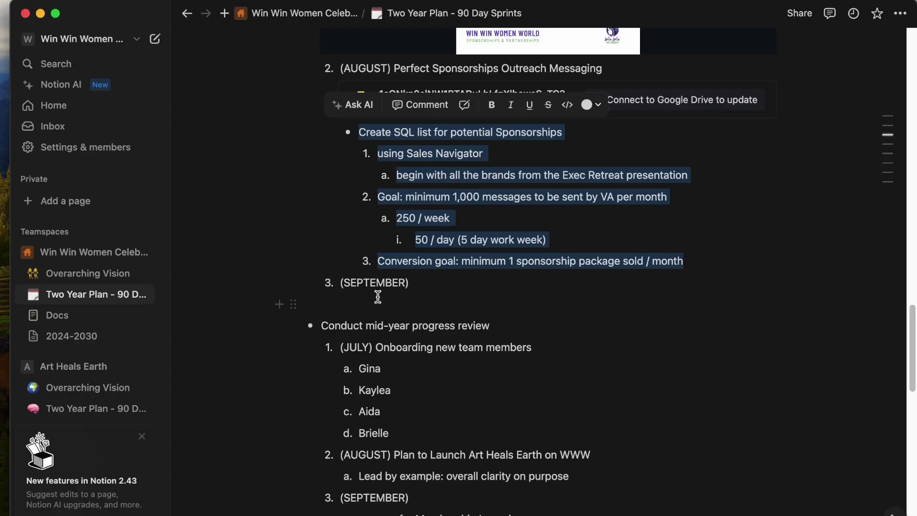
{"action": "scroll", "coordinate": [375, 295], "scroll_direction": "down", "scroll_amount": 10}
{"action": "scroll", "coordinate": [463, 288], "scroll_direction": "down", "scroll_amount": 2}
{"action": "left_click_drag", "start_coordinate": [603, 159], "coordinate": [330, 149]}
{"action": "left_click", "coordinate": [496, 210]}
{"action": "scroll", "coordinate": [496, 212], "scroll_direction": "down", "scroll_amount": 5}
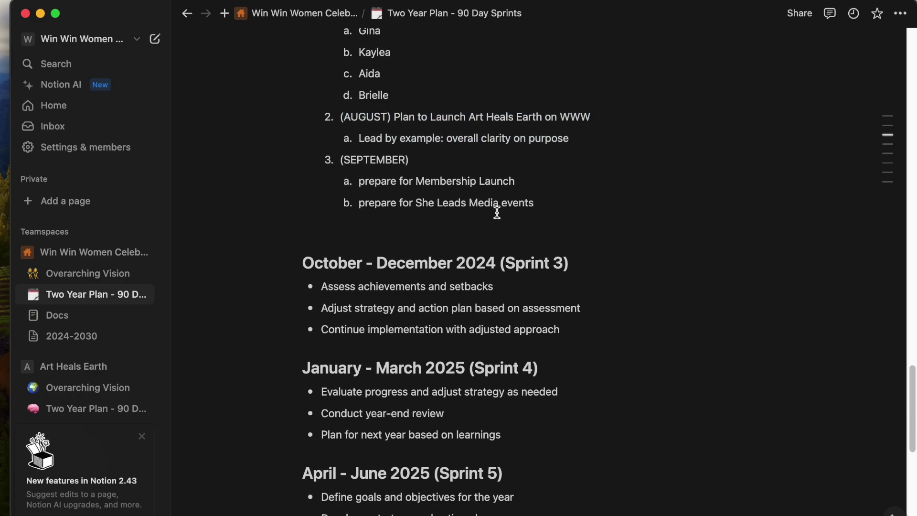
Open the Docs database and preview the Branding & Sponsorships page in side peek.
{"action": "left_click", "coordinate": [61, 323]}
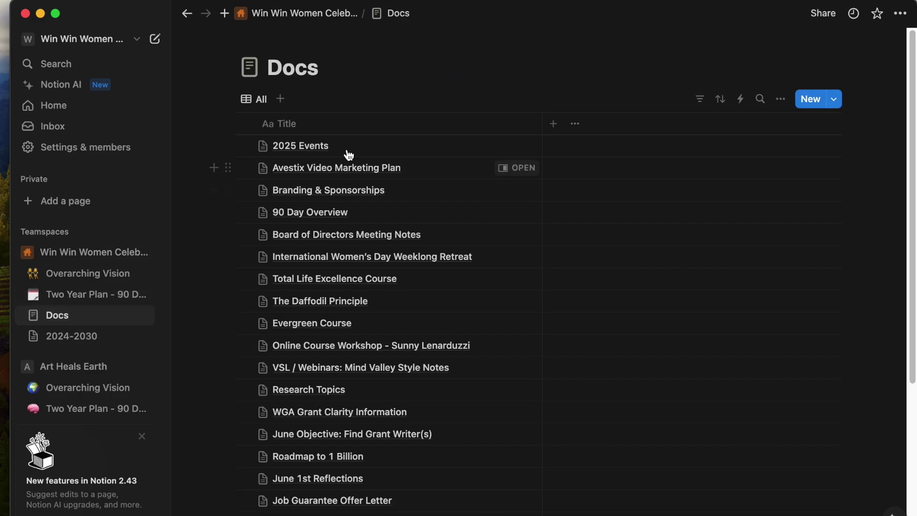
{"action": "scroll", "coordinate": [403, 162], "scroll_direction": "down", "scroll_amount": 4}
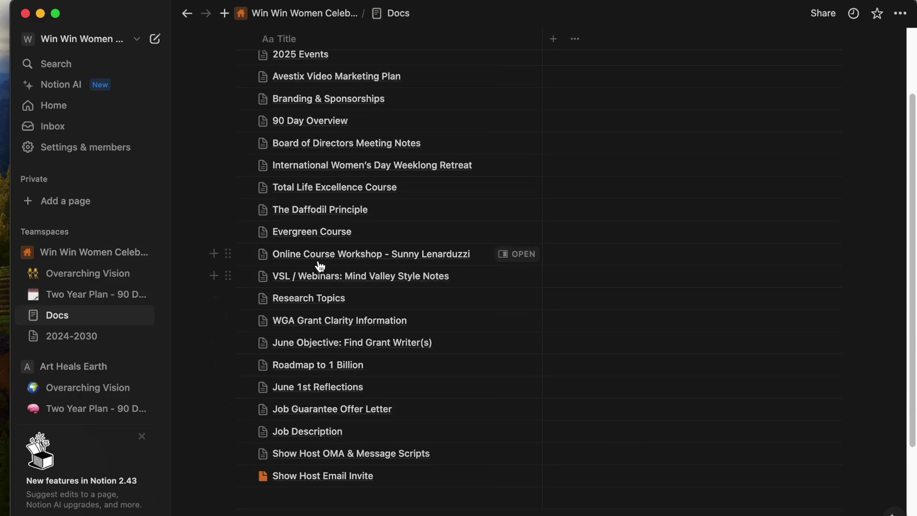
{"action": "scroll", "coordinate": [328, 148], "scroll_direction": "up", "scroll_amount": 2}
{"action": "scroll", "coordinate": [329, 150], "scroll_direction": "up", "scroll_amount": 2}
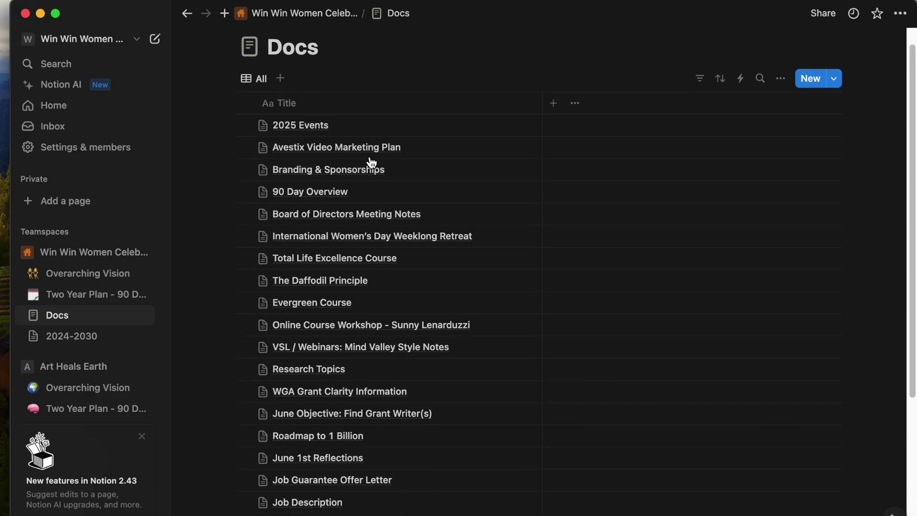
{"action": "left_click", "coordinate": [503, 186]}
{"action": "scroll", "coordinate": [533, 412], "scroll_direction": "down", "scroll_amount": 20}
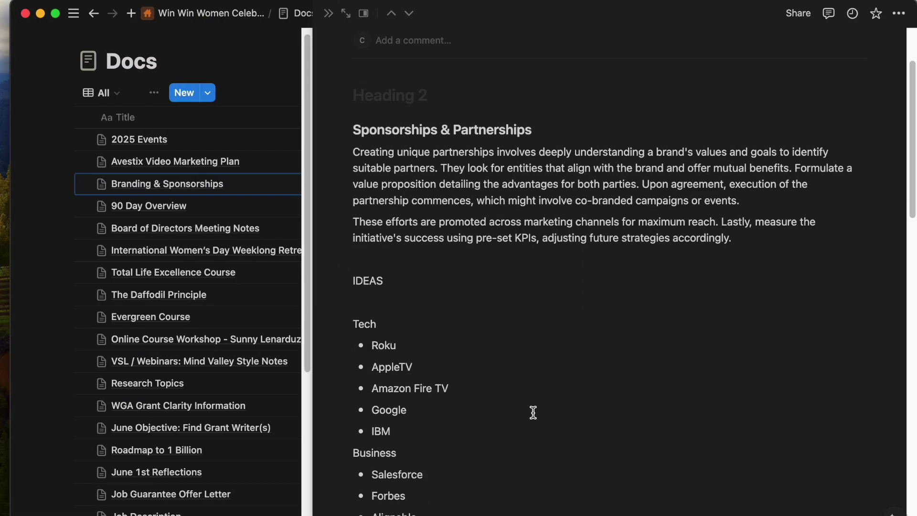
{"action": "scroll", "coordinate": [533, 412], "scroll_direction": "down", "scroll_amount": 3}
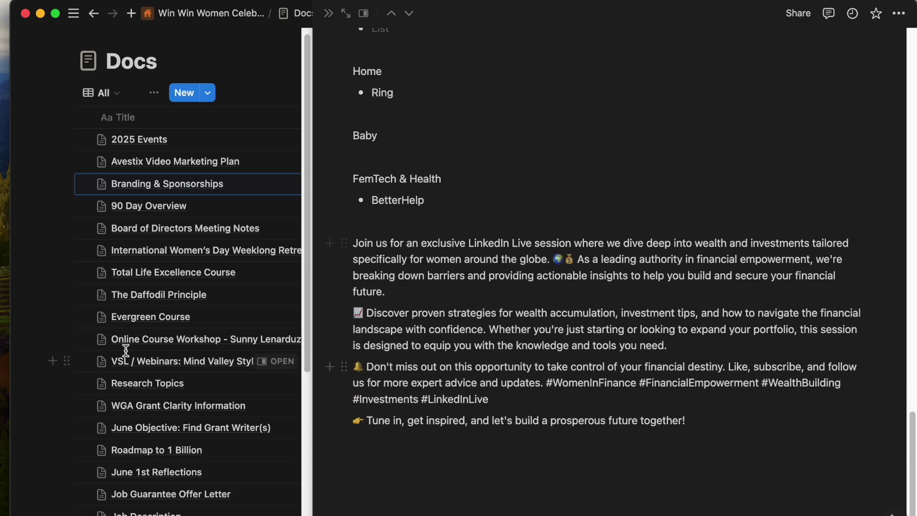
{"action": "left_click", "coordinate": [328, 13]}
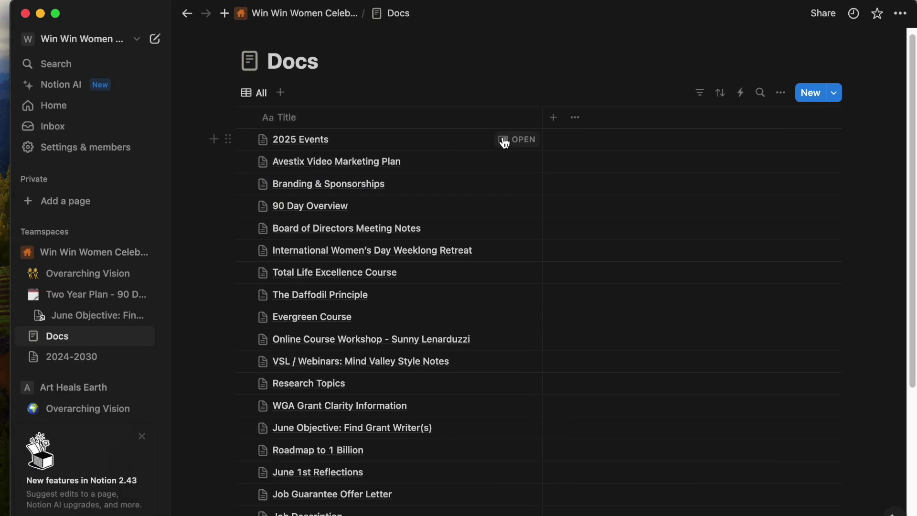
Preview the 2025 Events page in side peek, then close it.
{"action": "left_click", "coordinate": [506, 139]}
{"action": "scroll", "coordinate": [586, 389], "scroll_direction": "down", "scroll_amount": 5}
{"action": "scroll", "coordinate": [586, 389], "scroll_direction": "down", "scroll_amount": 20}
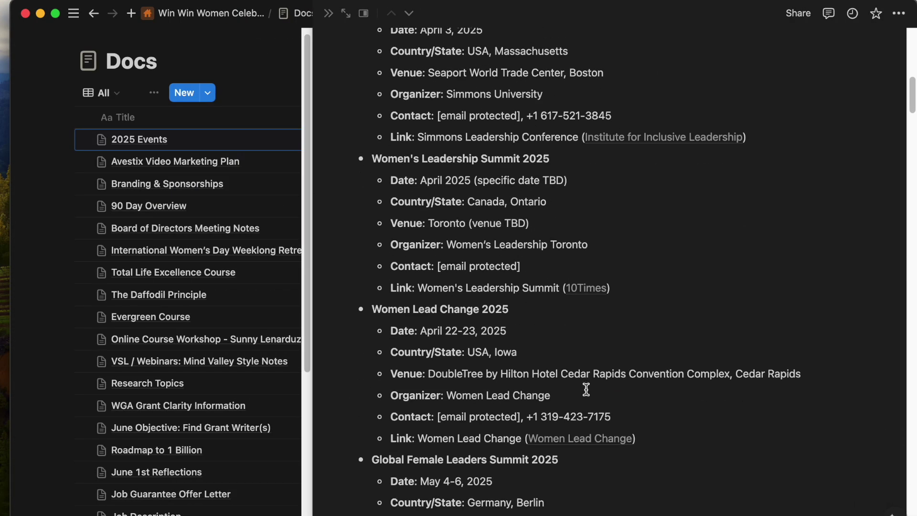
{"action": "scroll", "coordinate": [574, 383], "scroll_direction": "down", "scroll_amount": 10}
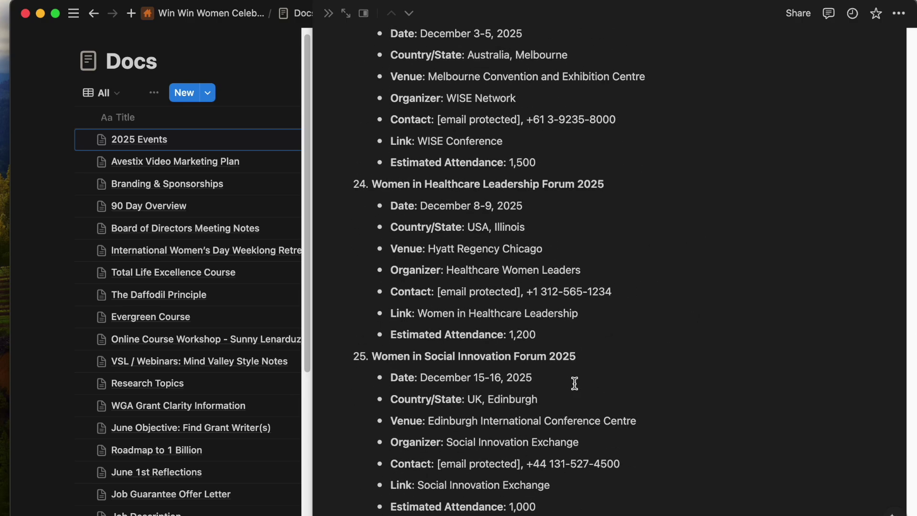
{"action": "left_click", "coordinate": [328, 13]}
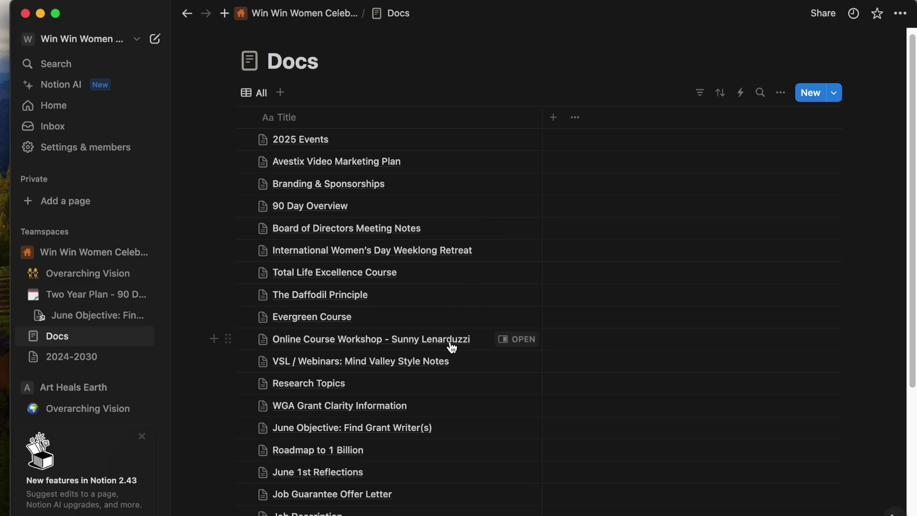
Preview and close the VSL / Webinars page, then show the teamspace's page list.
{"action": "scroll", "coordinate": [450, 344], "scroll_direction": "down", "scroll_amount": 5}
{"action": "left_click", "coordinate": [509, 227]}
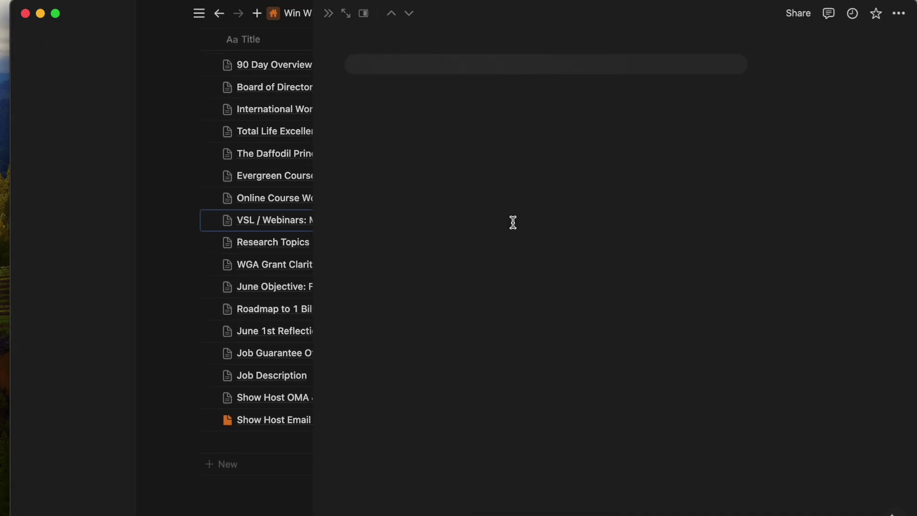
{"action": "left_click", "coordinate": [328, 15]}
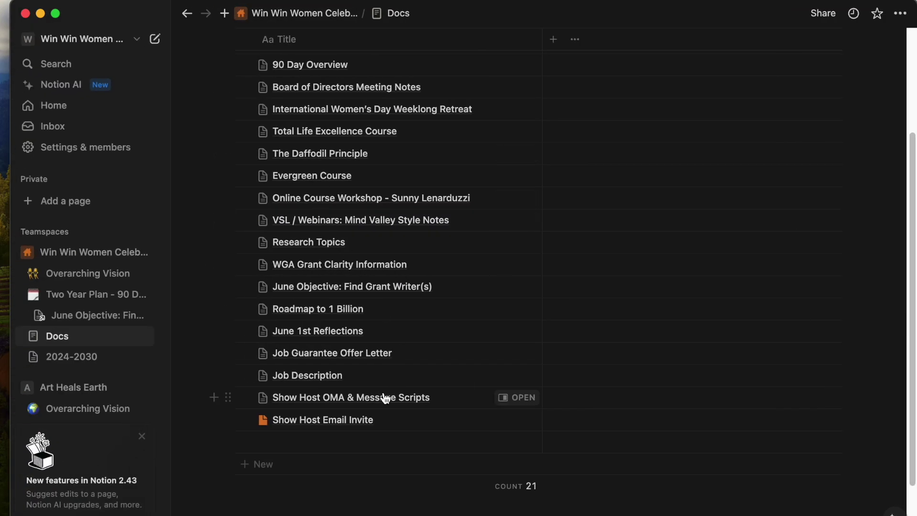
{"action": "scroll", "coordinate": [336, 322], "scroll_direction": "down", "scroll_amount": 3}
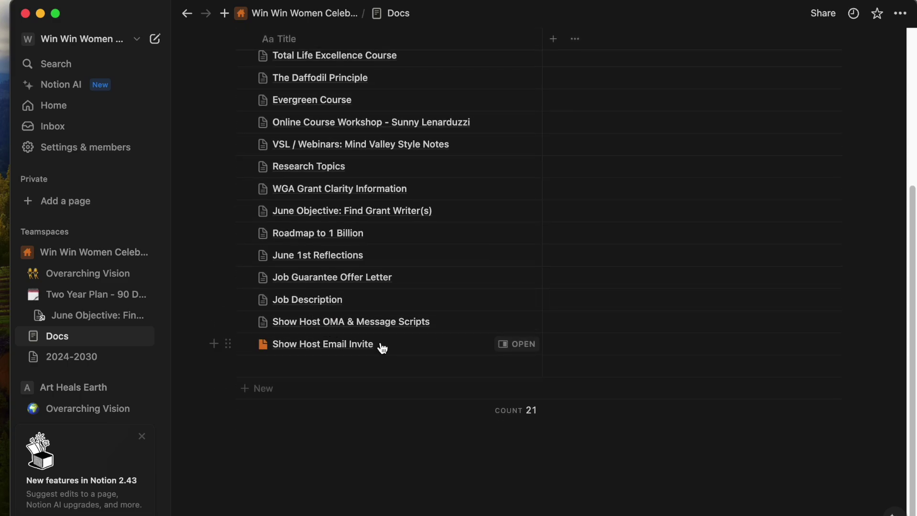
{"action": "scroll", "coordinate": [379, 347], "scroll_direction": "up", "scroll_amount": 8}
{"action": "left_click", "coordinate": [281, 14]}
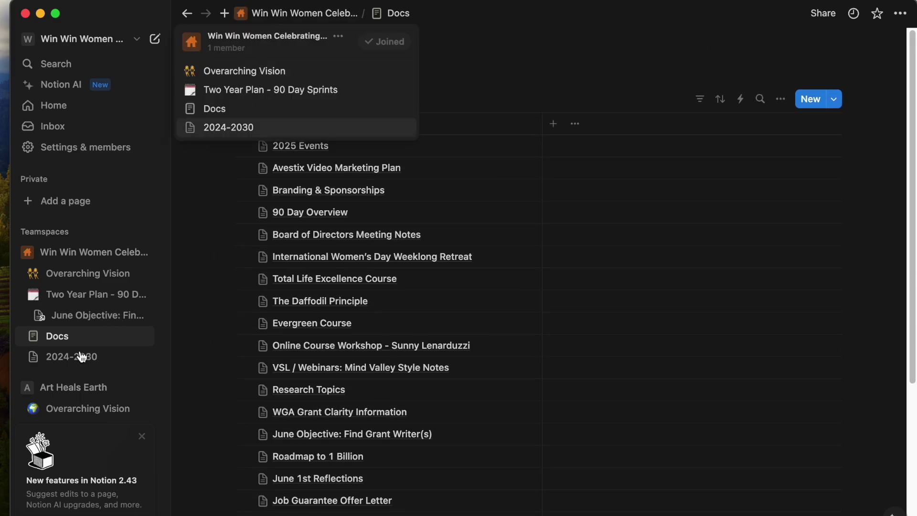
Browse the 2024-2030, Docs and Two Year Plan - 90 Day Sprints pages.
{"action": "left_click", "coordinate": [64, 358]}
{"action": "left_click", "coordinate": [76, 362]}
{"action": "scroll", "coordinate": [467, 403], "scroll_direction": "down", "scroll_amount": 10}
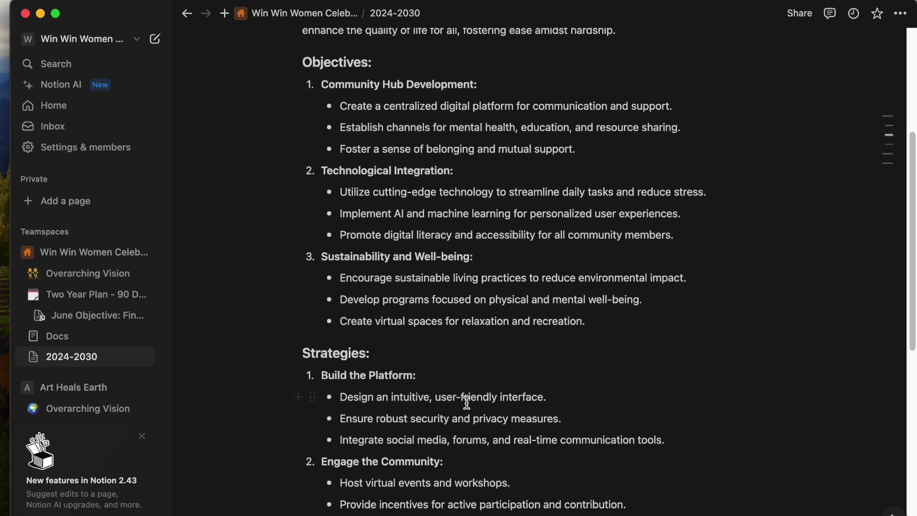
{"action": "left_click", "coordinate": [65, 342]}
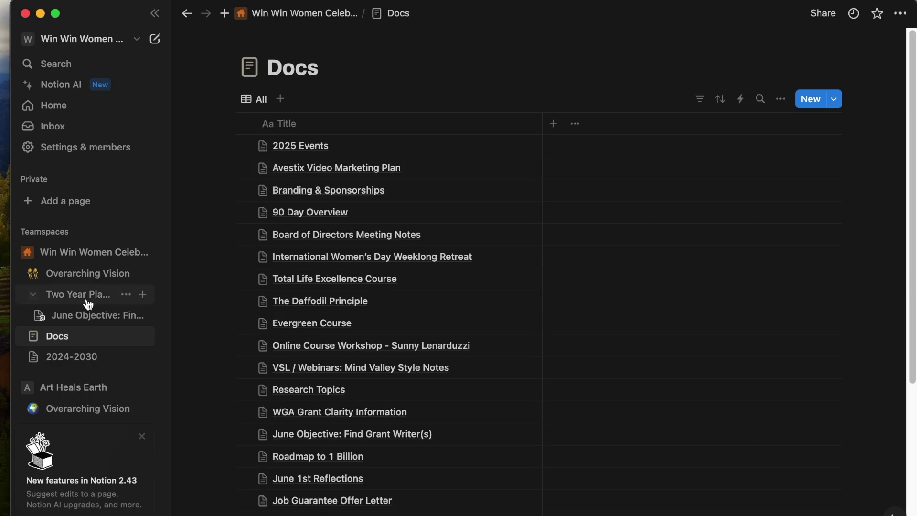
{"action": "scroll", "coordinate": [449, 215], "scroll_direction": "down", "scroll_amount": 5}
{"action": "scroll", "coordinate": [449, 215], "scroll_direction": "up", "scroll_amount": 5}
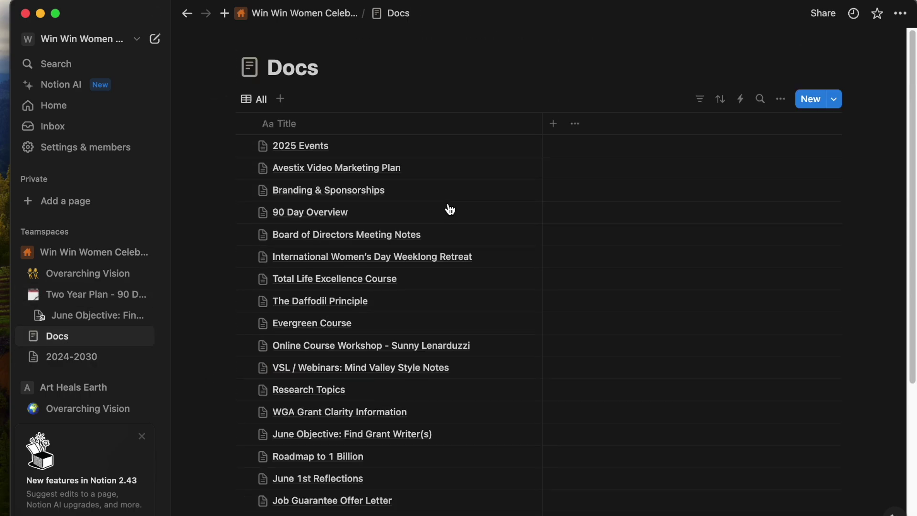
{"action": "left_click", "coordinate": [77, 293]}
{"action": "scroll", "coordinate": [384, 330], "scroll_direction": "down", "scroll_amount": 20}
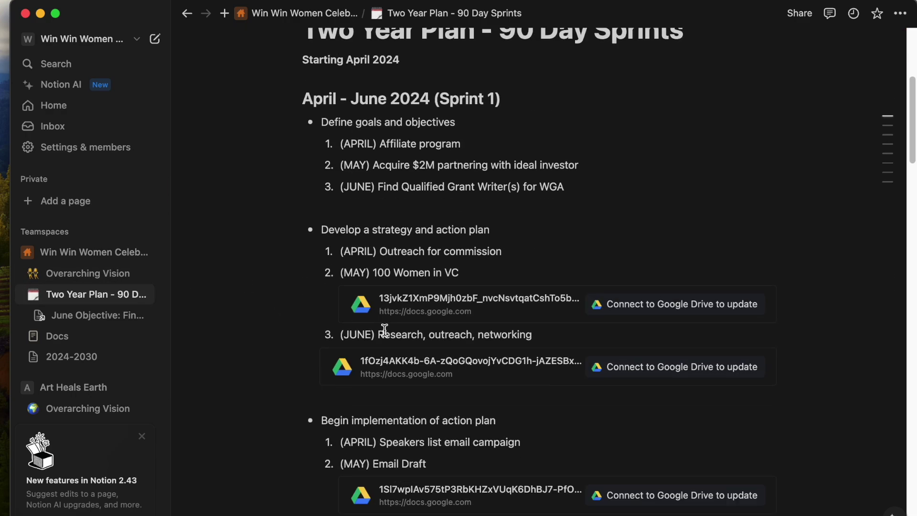
Look over the Overarching Vision page, then add a new row below 2025 Events.
{"action": "left_click", "coordinate": [61, 272]}
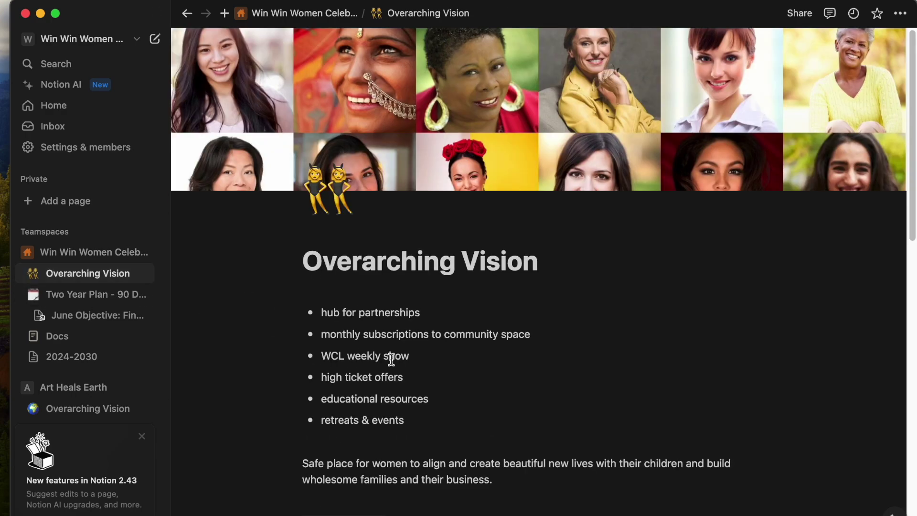
{"action": "scroll", "coordinate": [388, 359], "scroll_direction": "down", "scroll_amount": 5}
{"action": "scroll", "coordinate": [569, 412], "scroll_direction": "down", "scroll_amount": 8}
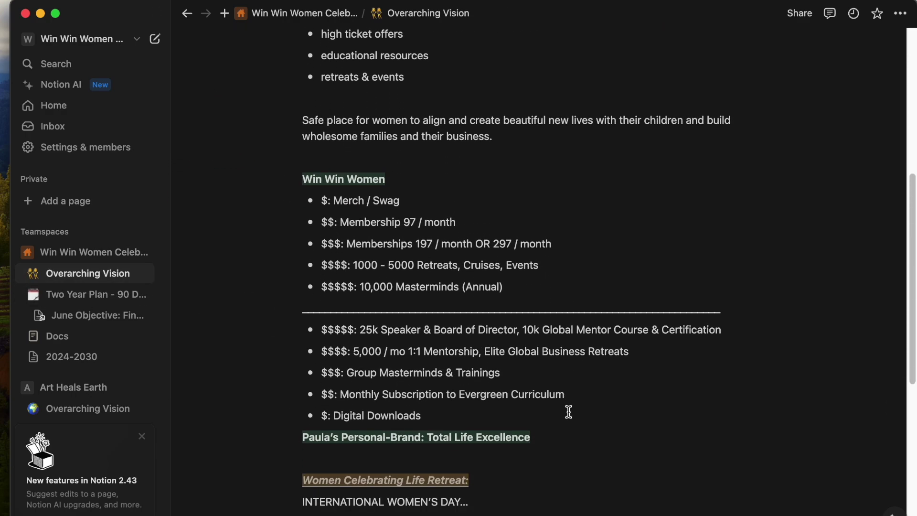
{"action": "scroll", "coordinate": [568, 411], "scroll_direction": "down", "scroll_amount": 2}
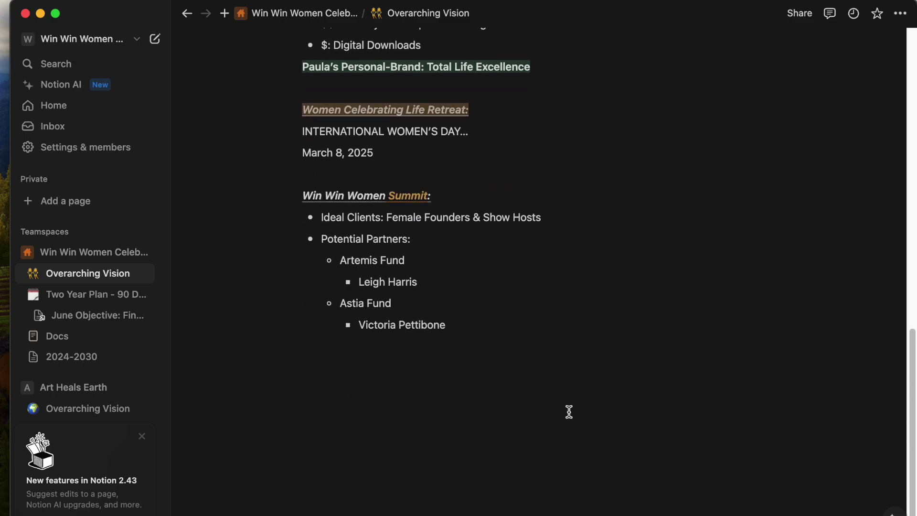
{"action": "scroll", "coordinate": [570, 411], "scroll_direction": "up", "scroll_amount": 15}
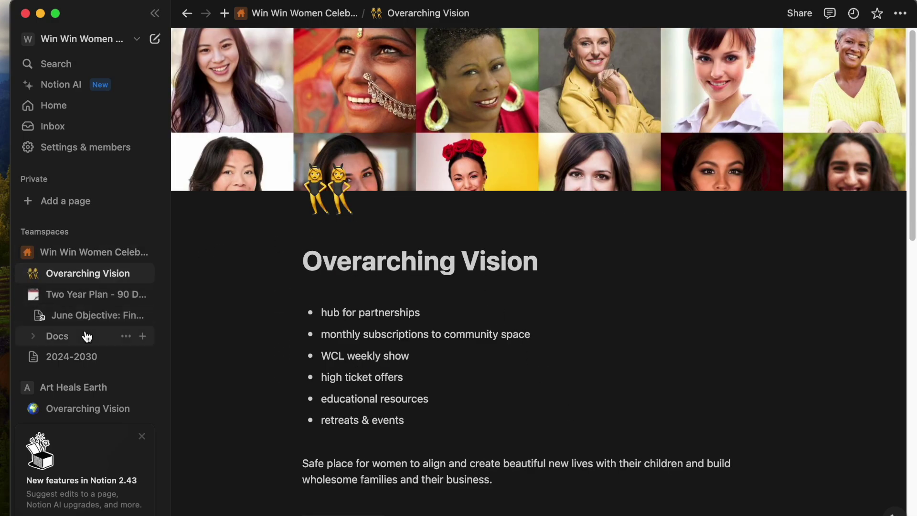
{"action": "scroll", "coordinate": [82, 352], "scroll_direction": "down", "scroll_amount": 3}
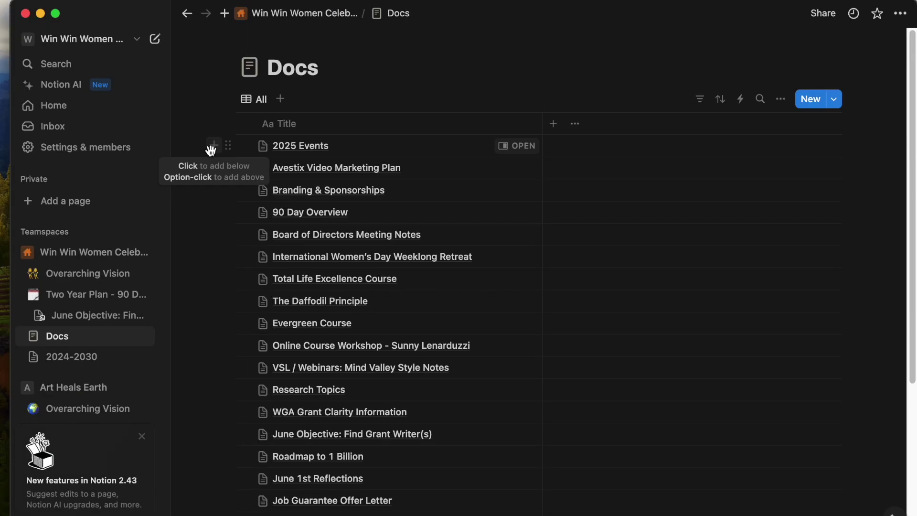
{"action": "left_click", "coordinate": [210, 148]}
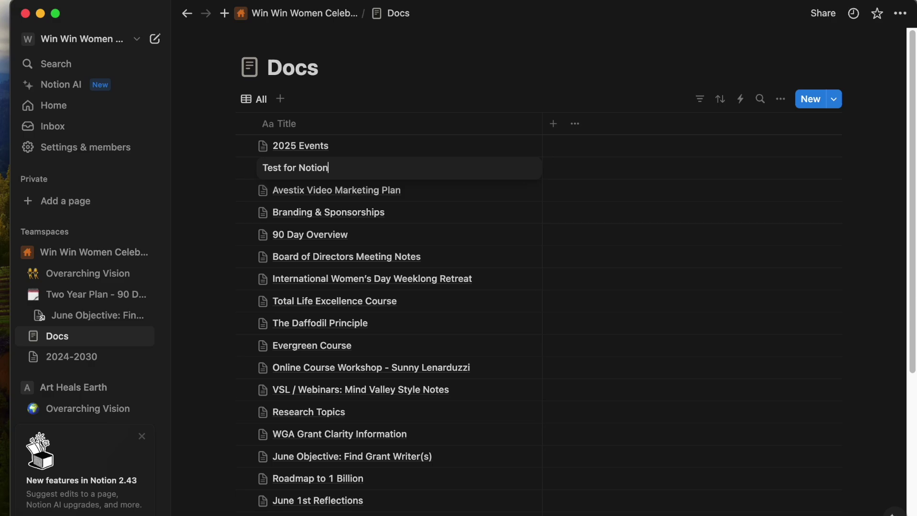
Title the new row 'Test for Notion Tutorial' and open it in side peek.
{"action": "type", "text": "Test for Notion Tutorial"}
{"action": "key", "text": "Return"}
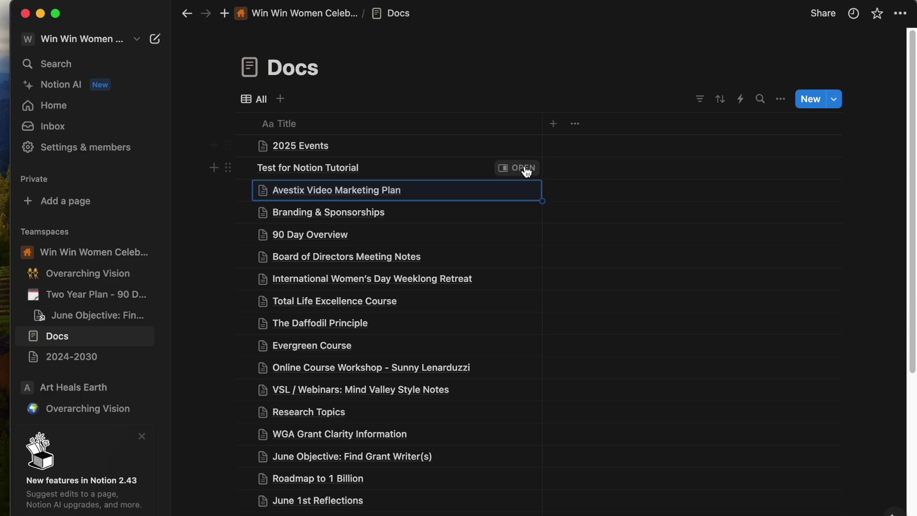
{"action": "left_click", "coordinate": [523, 168]}
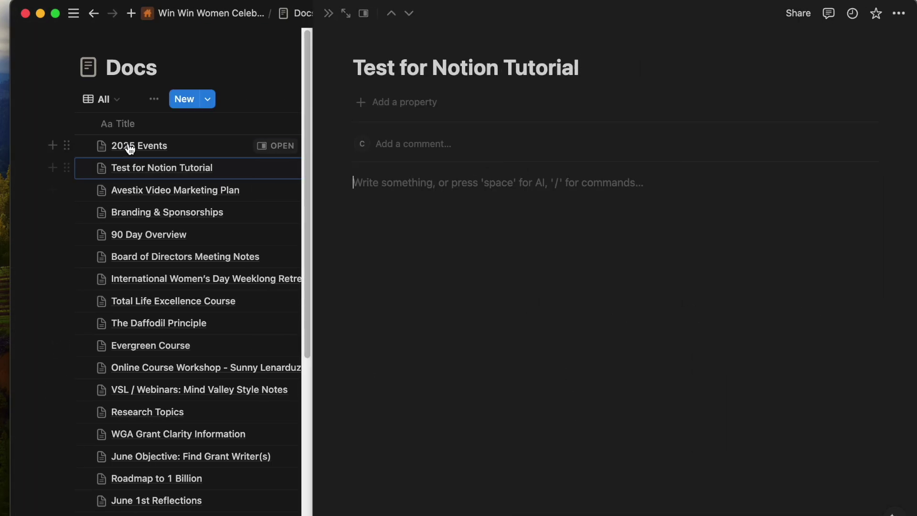
{"action": "left_click", "coordinate": [328, 13]}
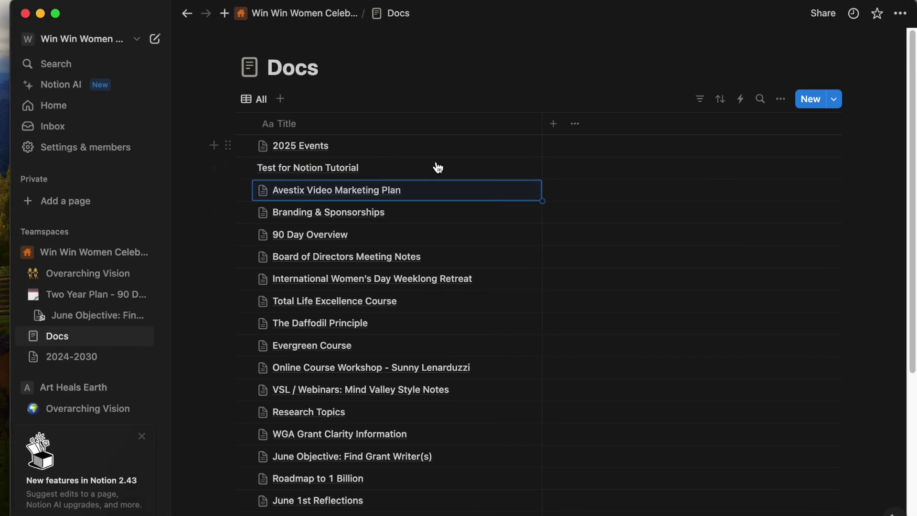
{"action": "left_click", "coordinate": [513, 167]}
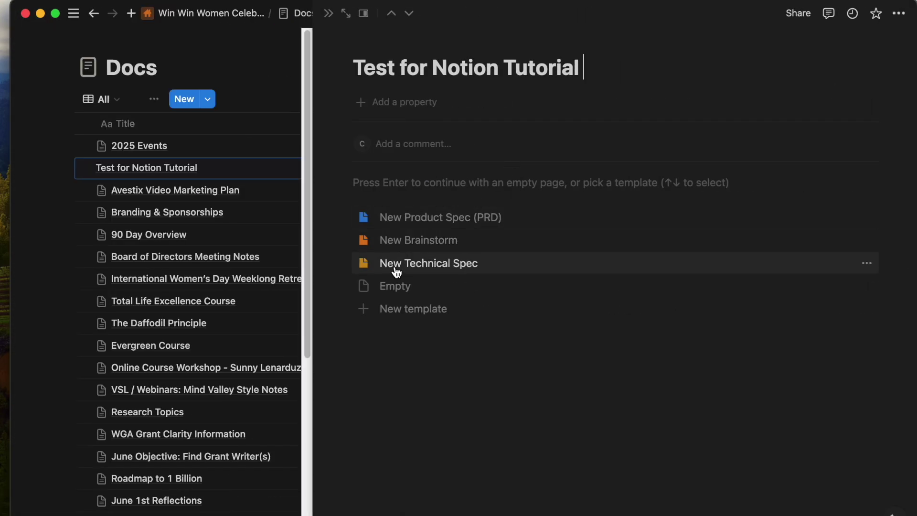
Apply the Brainstorm template, undo it back to a blank body, and summon AI.
{"action": "left_click", "coordinate": [409, 240]}
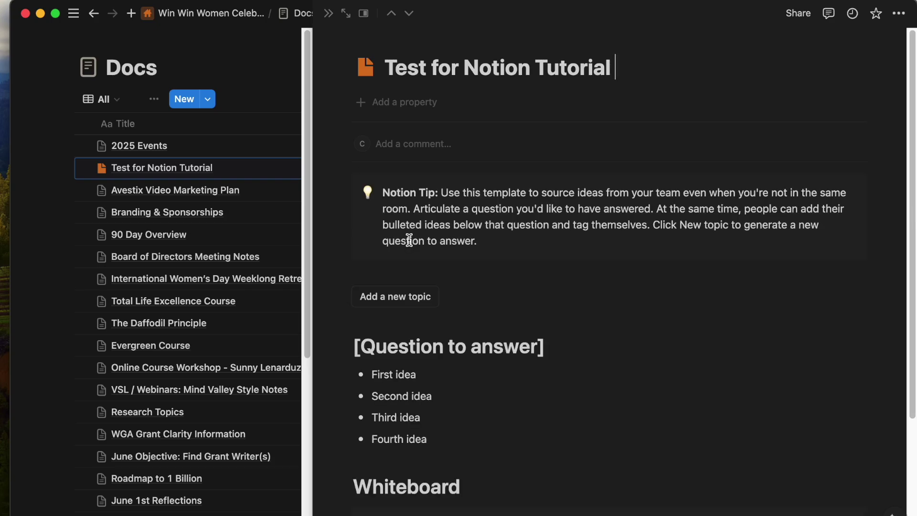
{"action": "scroll", "coordinate": [410, 240], "scroll_direction": "down", "scroll_amount": 5}
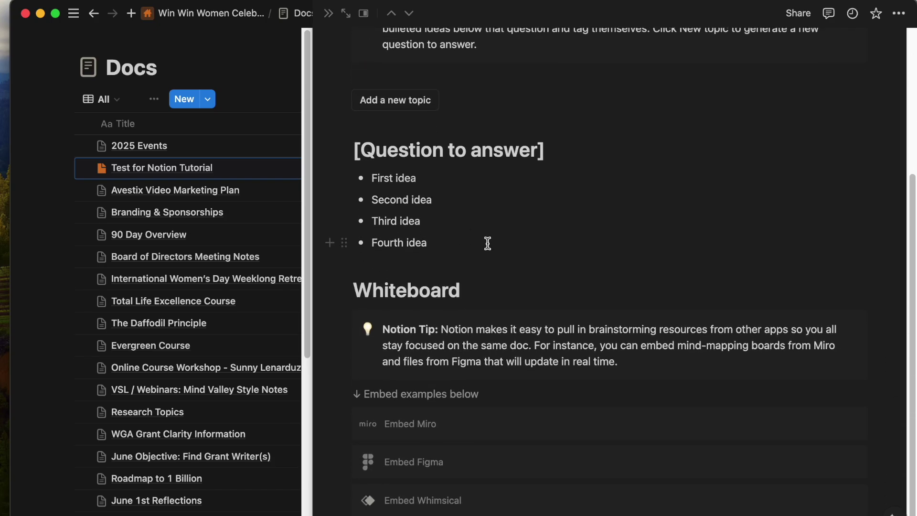
{"action": "left_click", "coordinate": [430, 437]}
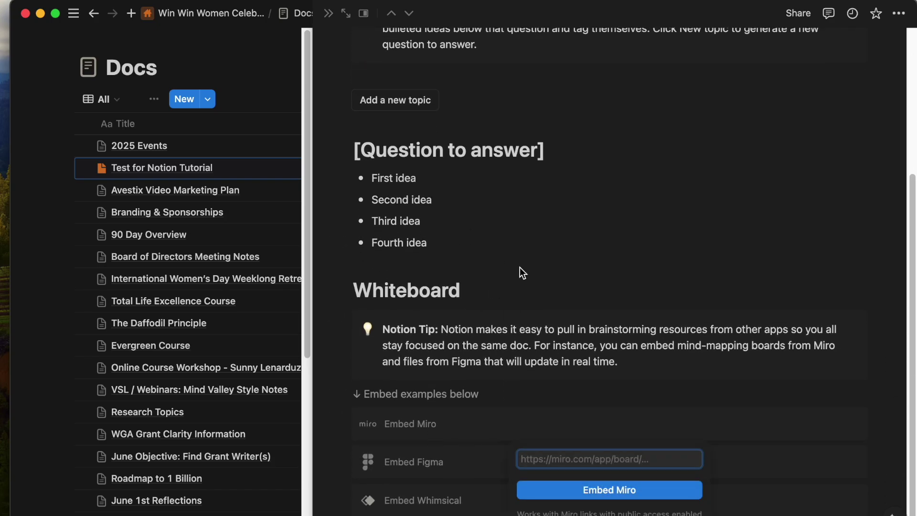
{"action": "scroll", "coordinate": [519, 267], "scroll_direction": "up", "scroll_amount": 5}
{"action": "key", "text": "super+z"}
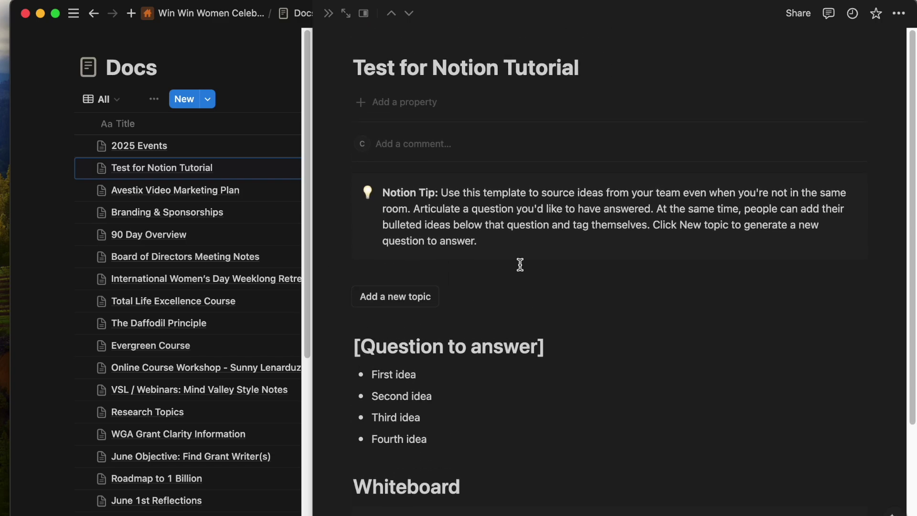
{"action": "scroll", "coordinate": [668, 357], "scroll_direction": "down", "scroll_amount": 5}
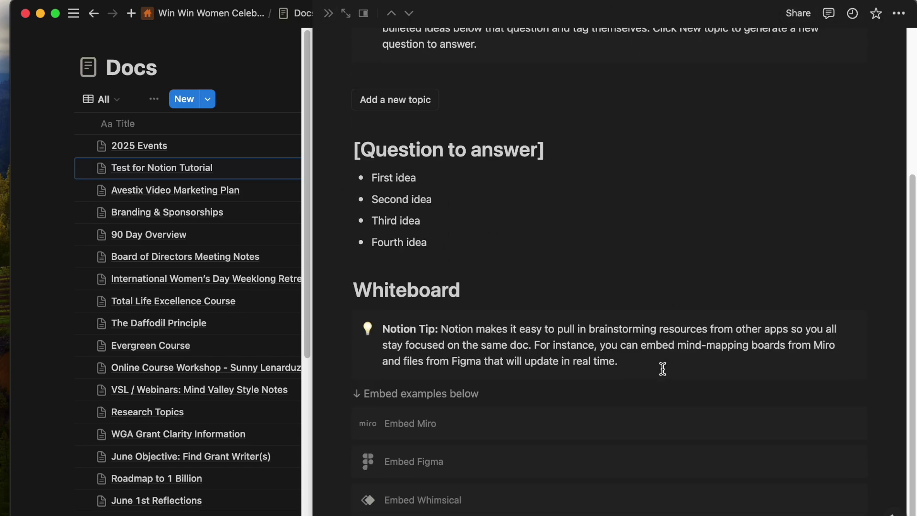
{"action": "scroll", "coordinate": [523, 311], "scroll_direction": "up", "scroll_amount": 5}
{"action": "key", "text": "super+z"}
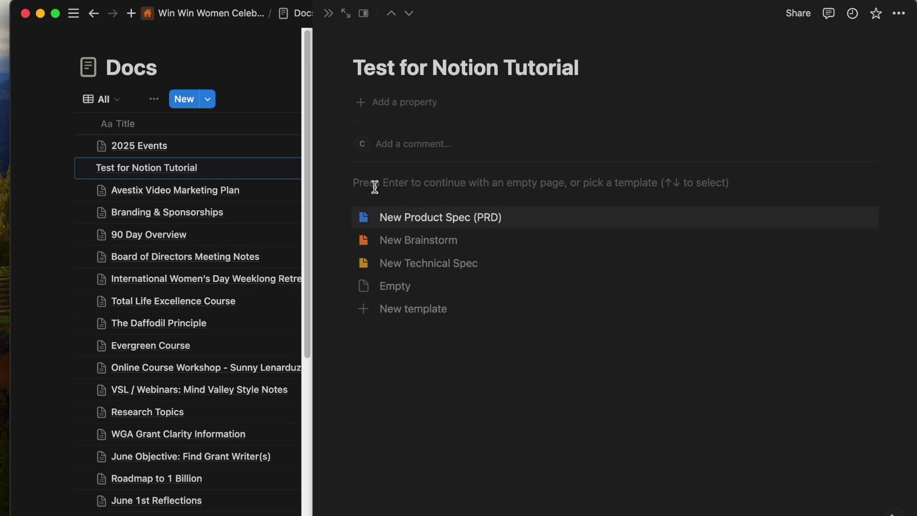
{"action": "left_click", "coordinate": [374, 186]}
{"action": "key", "text": "space"}
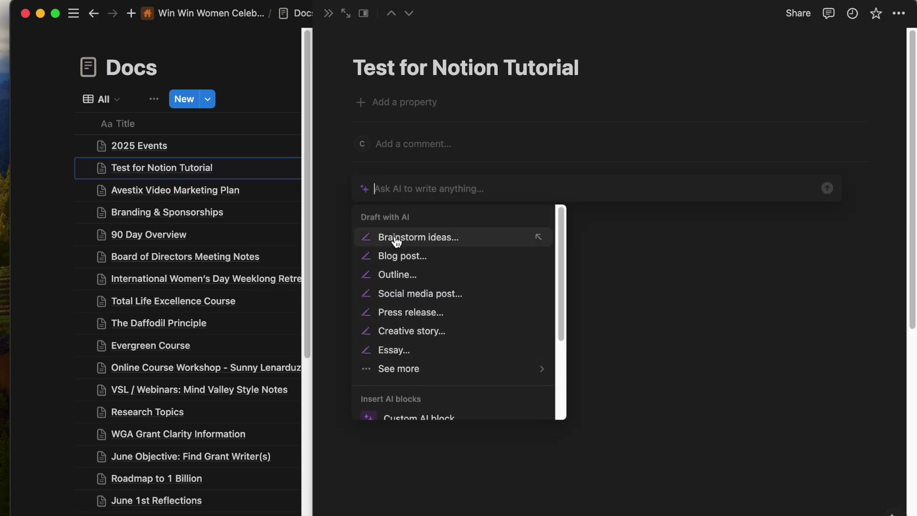
Choose Social media post… from the Ask AI menu to start 'Write a social media post about'.
{"action": "mouse_move", "coordinate": [398, 367]}
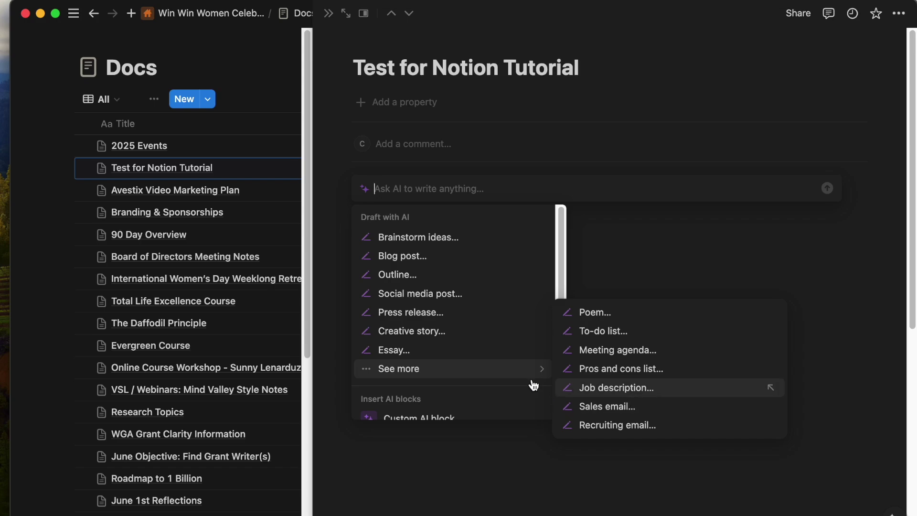
{"action": "scroll", "coordinate": [525, 392], "scroll_direction": "down", "scroll_amount": 5}
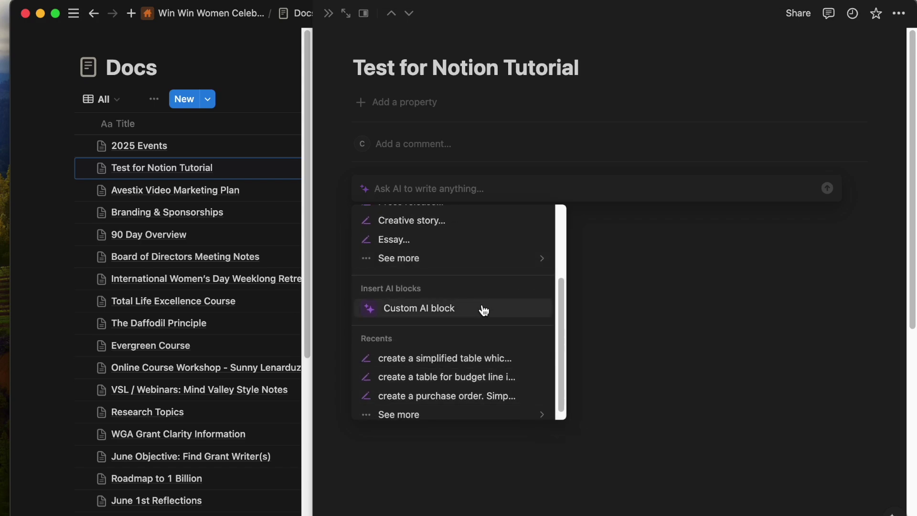
{"action": "mouse_move", "coordinate": [393, 405]}
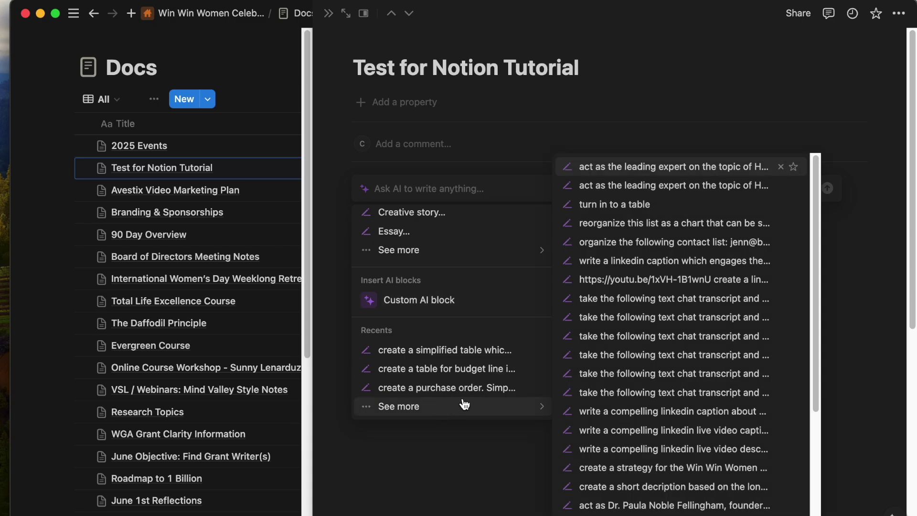
{"action": "mouse_move", "coordinate": [438, 256]}
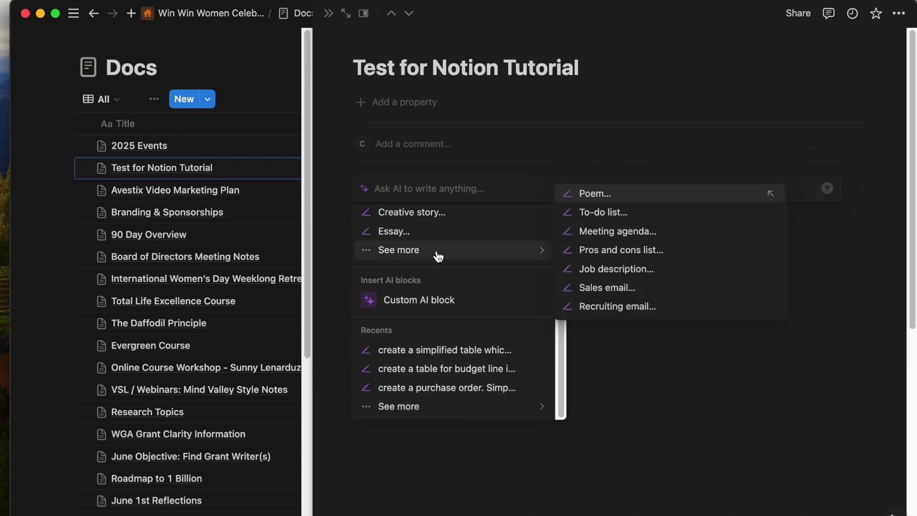
{"action": "scroll", "coordinate": [438, 257], "scroll_direction": "up", "scroll_amount": 5}
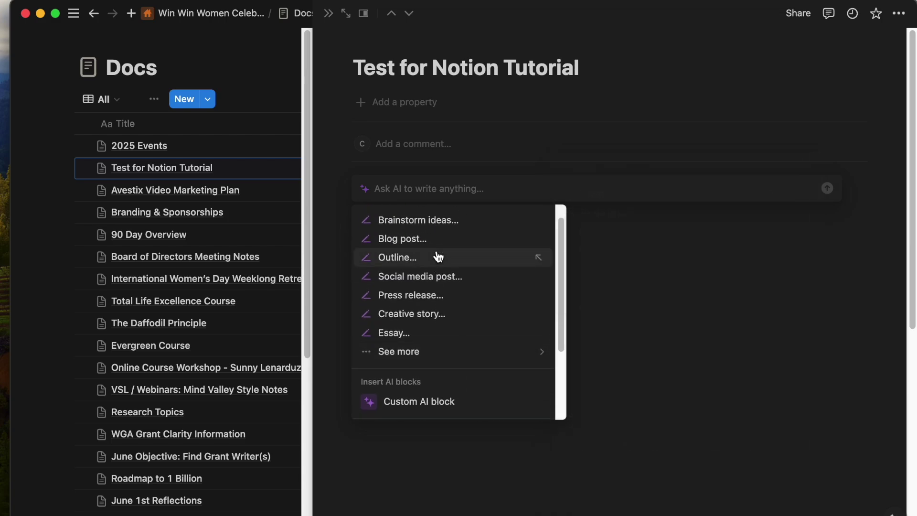
{"action": "left_click", "coordinate": [415, 277]}
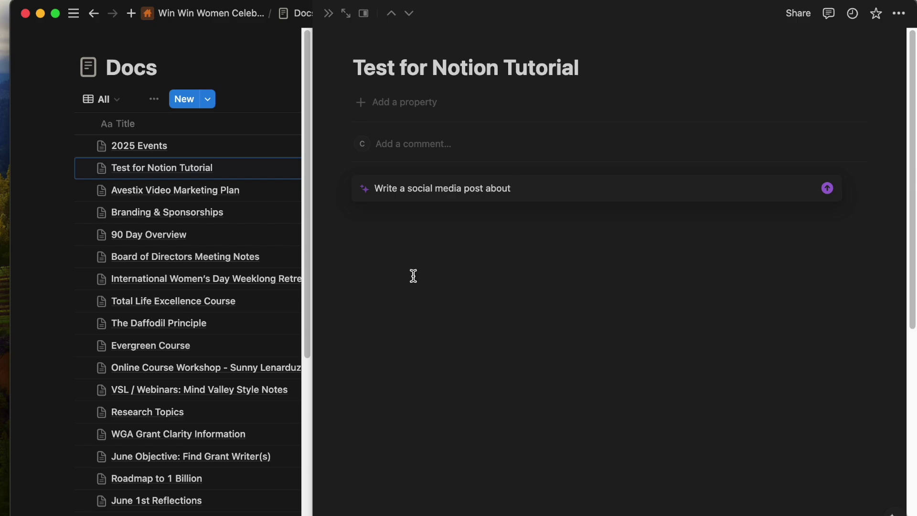
Ask AI for a LinkedIn post written as the CEO of Win Win Women, with emoji.
{"action": "left_click_drag", "start_coordinate": [526, 190], "coordinate": [351, 185]}
{"action": "type", "text": "act a"}
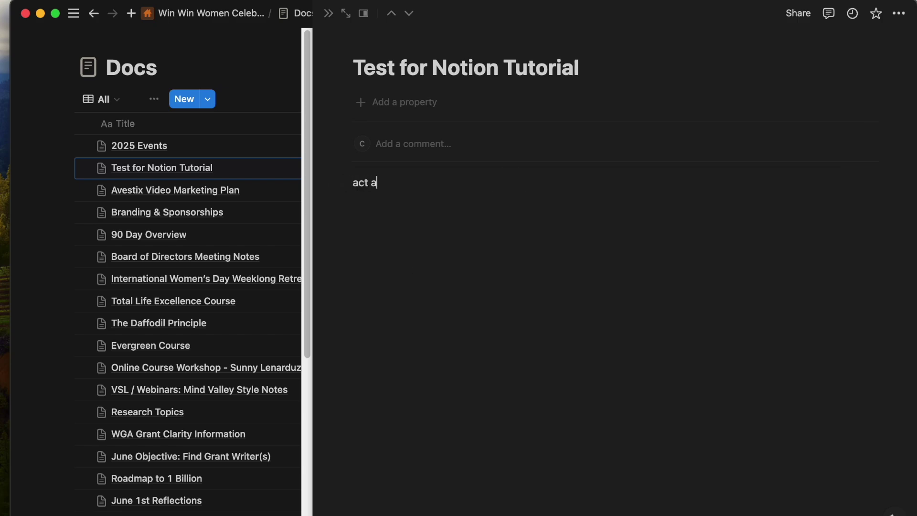
{"action": "key", "text": "BackSpace"}
{"action": "key", "text": "BackSpace"}
{"action": "key", "text": "BackSpace"}
{"action": "key", "text": "BackSpace"}
{"action": "key", "text": "BackSpace"}
{"action": "key", "text": "space"}
{"action": "type", "text": "act as the industry leader in the Women Empowerment space, as the"}
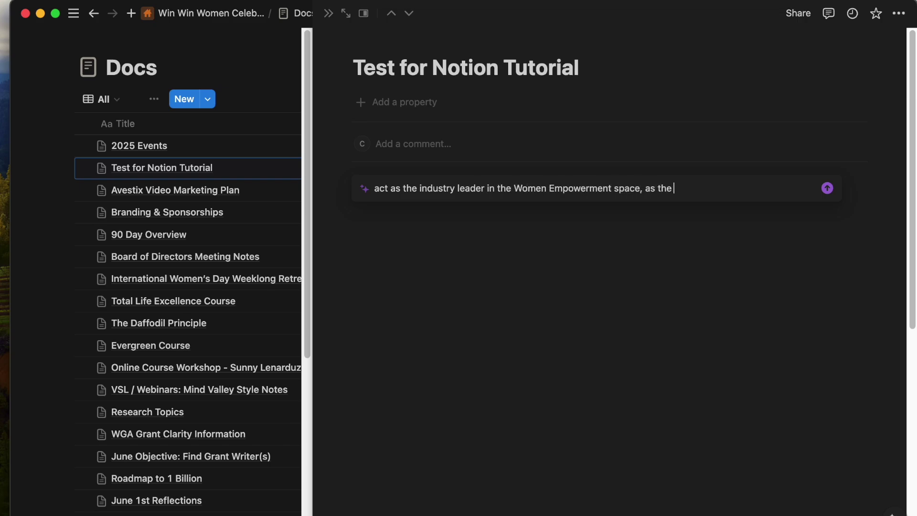
{"action": "type", "text": "CEO of Win Win Wom"}
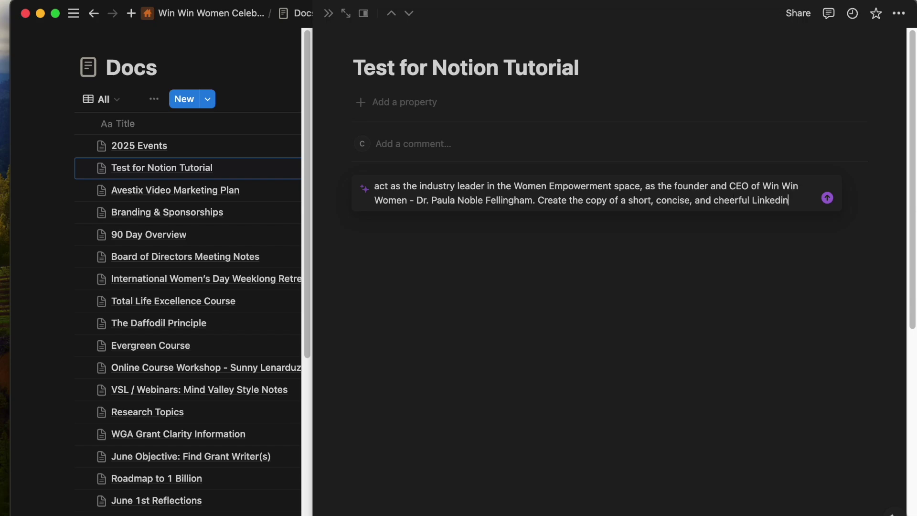
{"action": "type", "text": "which"}
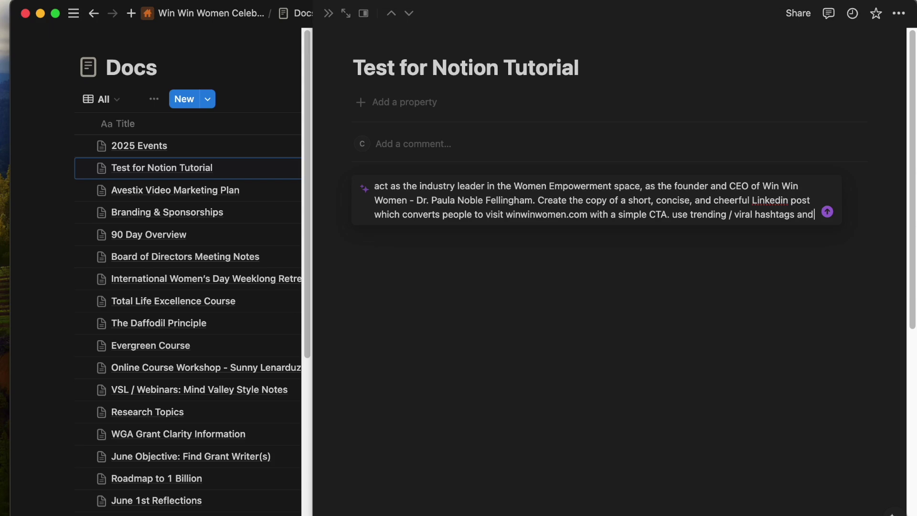
{"action": "type", "text": "emojis. mention to stay tuned for new membership launch in September"}
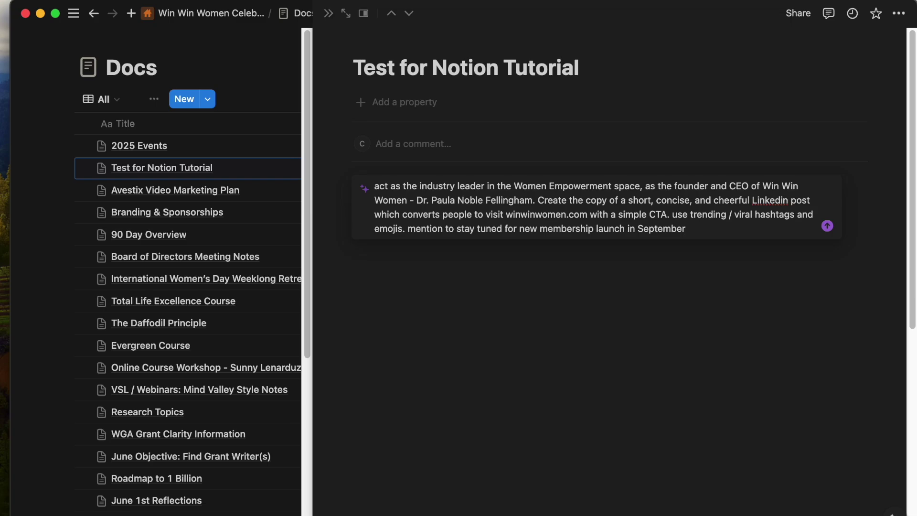
{"action": "key", "text": "Return"}
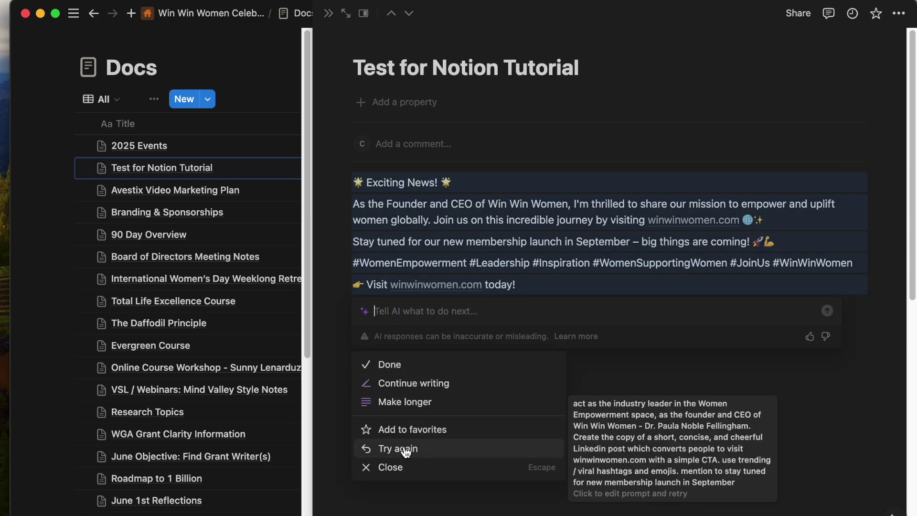
Regenerate the post, make it longer, accept it, and select it.
{"action": "left_click", "coordinate": [405, 451]}
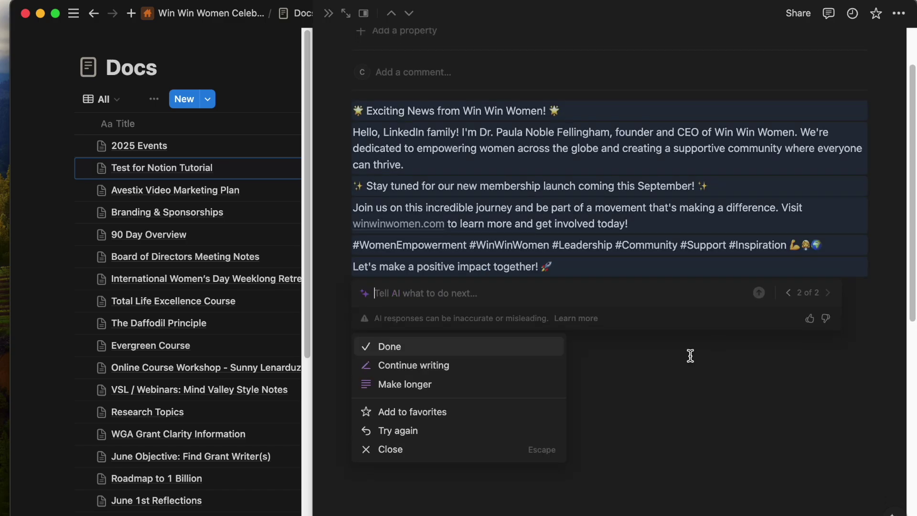
{"action": "left_click", "coordinate": [411, 384]}
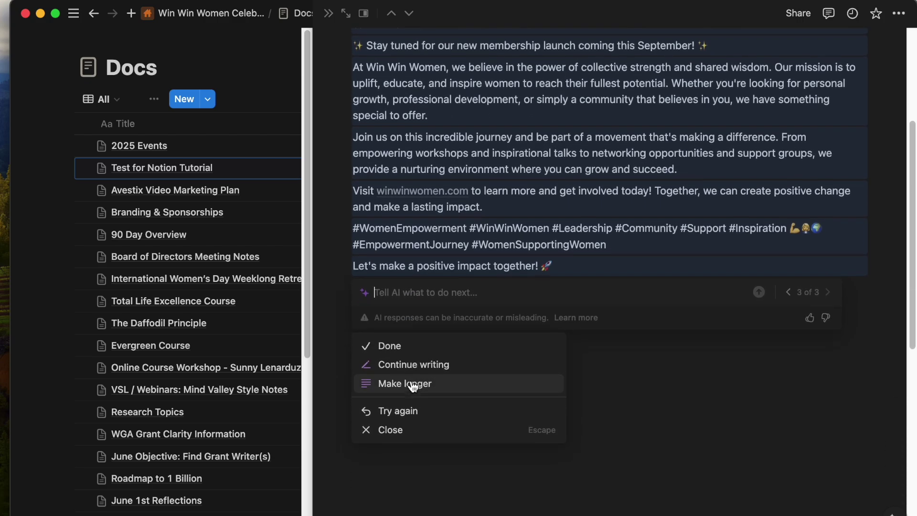
{"action": "left_click", "coordinate": [395, 344]}
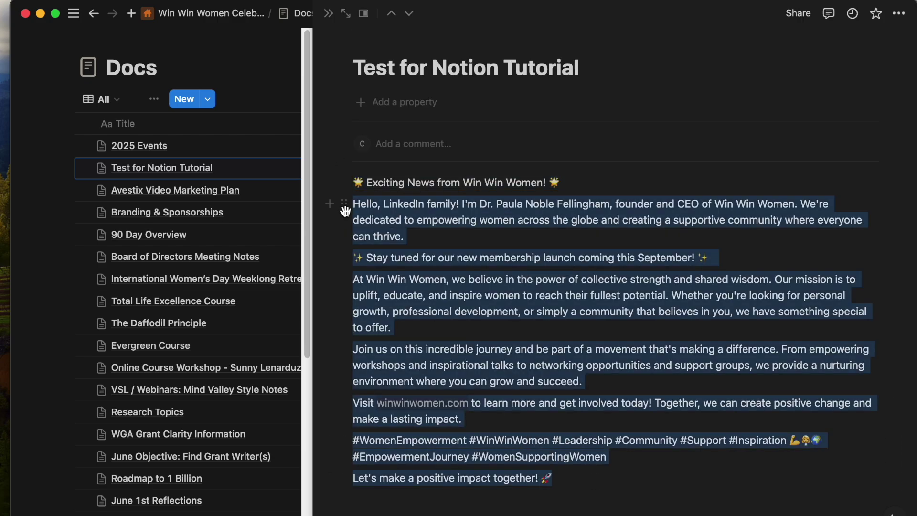
{"action": "left_click_drag", "start_coordinate": [345, 210], "coordinate": [343, 184]}
Rewrite the selected post in a confident tone and replace the original.
{"action": "left_click", "coordinate": [354, 157]}
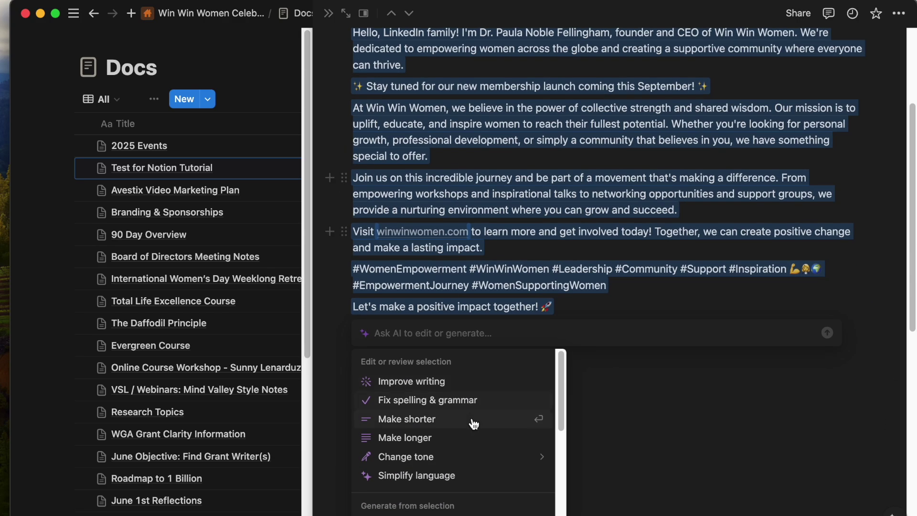
{"action": "mouse_move", "coordinate": [452, 420]}
{"action": "scroll", "coordinate": [449, 422], "scroll_direction": "down", "scroll_amount": 2}
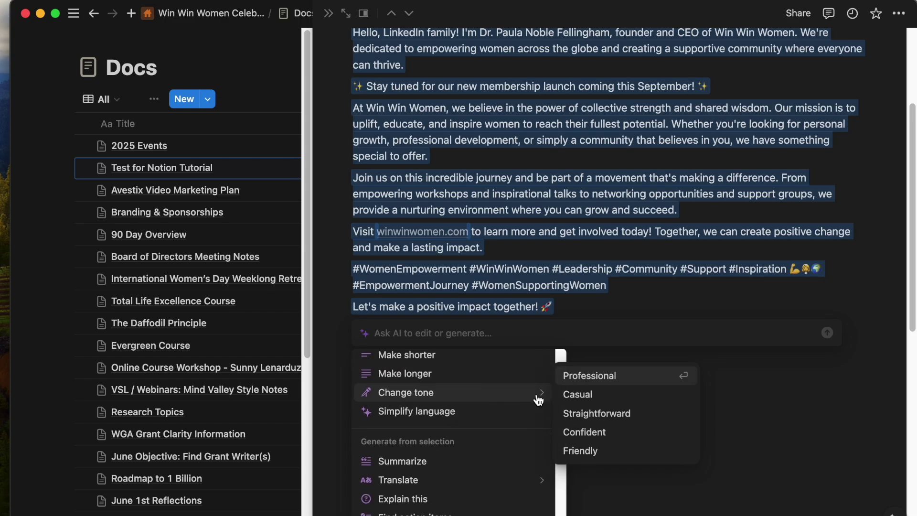
{"action": "left_click", "coordinate": [573, 432]}
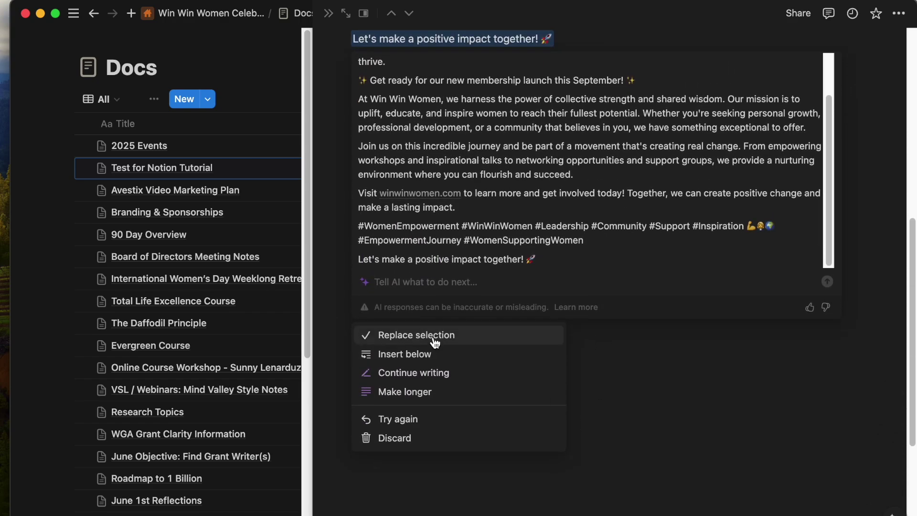
{"action": "left_click", "coordinate": [433, 337]}
Rewrite the post with Simplify language and replace the selection with the result.
{"action": "left_click", "coordinate": [348, 155]}
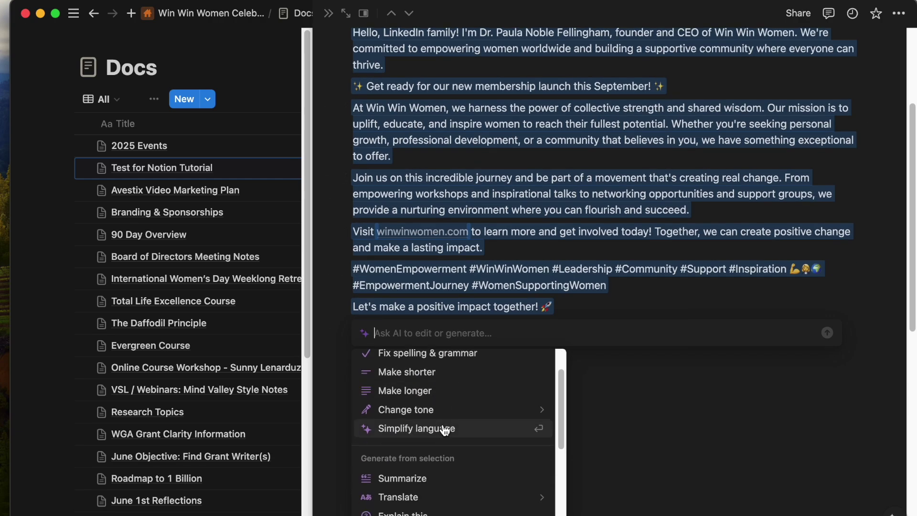
{"action": "scroll", "coordinate": [465, 320], "scroll_direction": "down", "scroll_amount": 5}
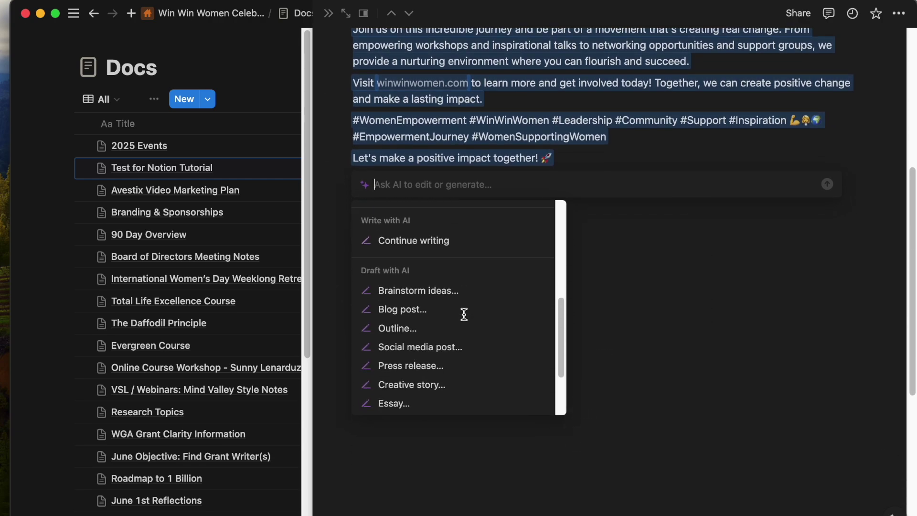
{"action": "scroll", "coordinate": [466, 320], "scroll_direction": "up", "scroll_amount": 7}
{"action": "scroll", "coordinate": [467, 325], "scroll_direction": "down", "scroll_amount": 4}
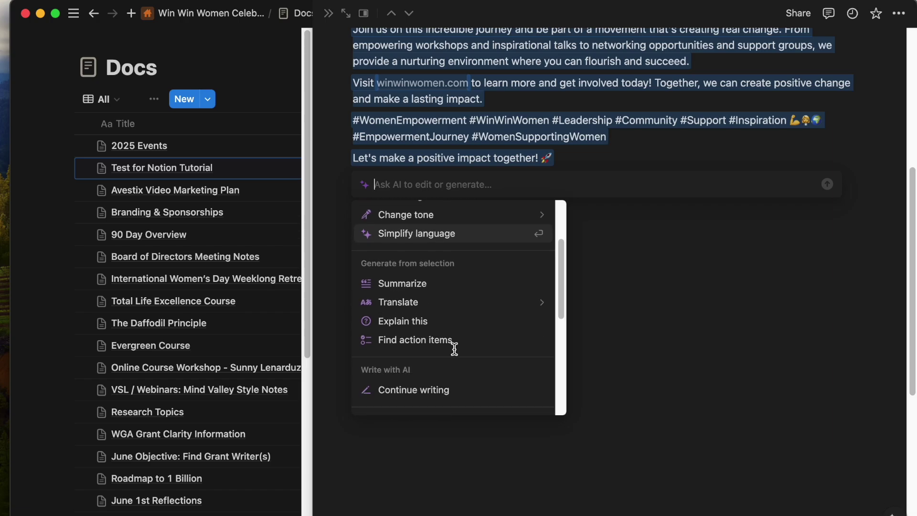
{"action": "left_click", "coordinate": [440, 233]}
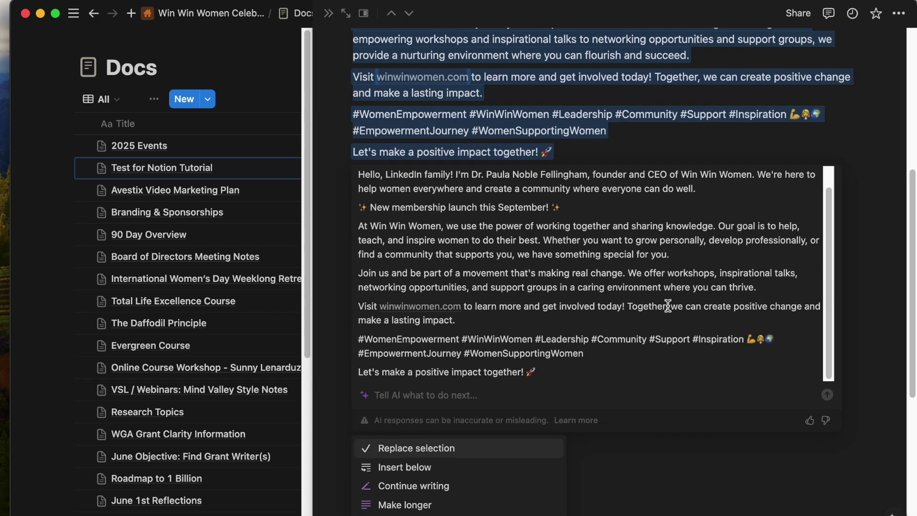
{"action": "left_click", "coordinate": [446, 445]}
{"action": "left_click", "coordinate": [346, 154]}
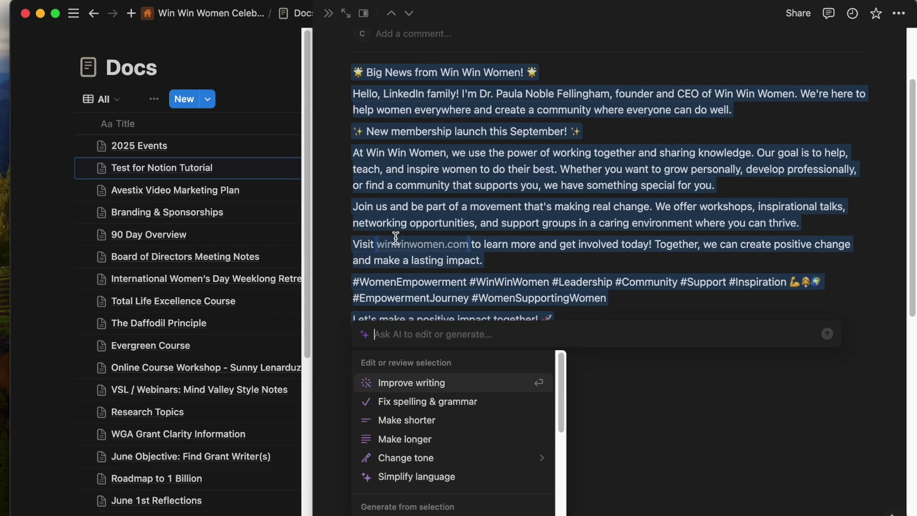
{"action": "scroll", "coordinate": [482, 453], "scroll_direction": "down", "scroll_amount": 3}
Translate the post into Spanish and insert the translation below it.
{"action": "mouse_move", "coordinate": [461, 417]}
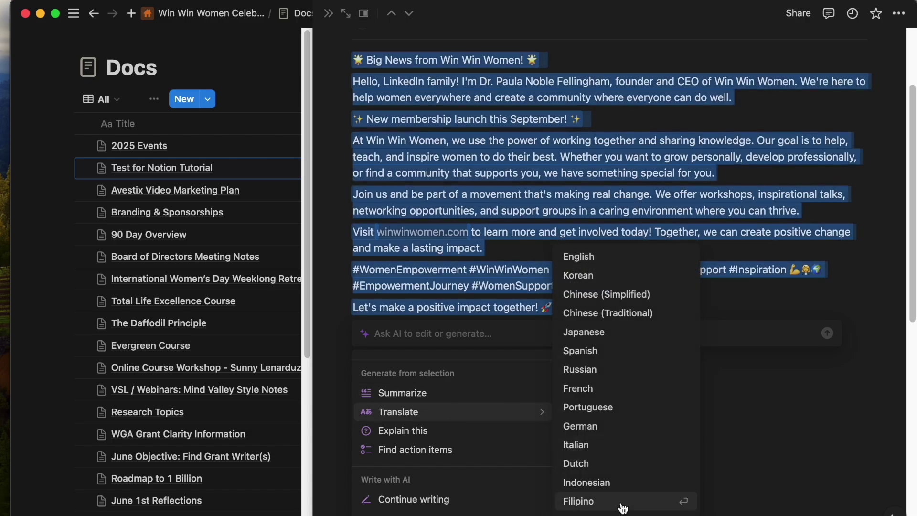
{"action": "left_click", "coordinate": [614, 353]}
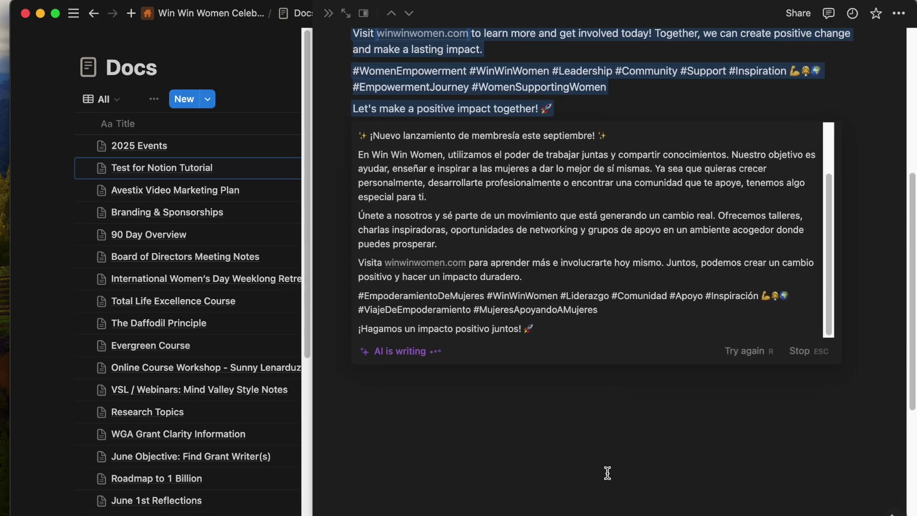
{"action": "left_click", "coordinate": [404, 405]}
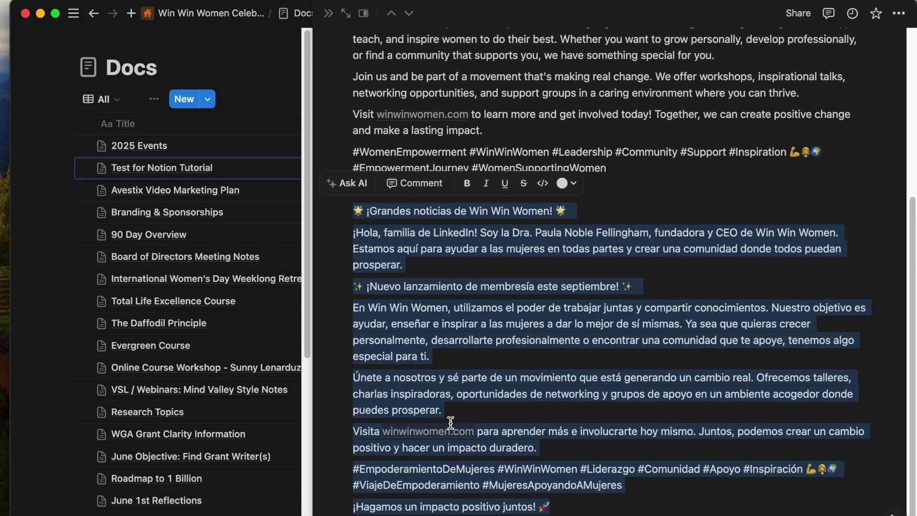
{"action": "scroll", "coordinate": [425, 364], "scroll_direction": "up", "scroll_amount": 5}
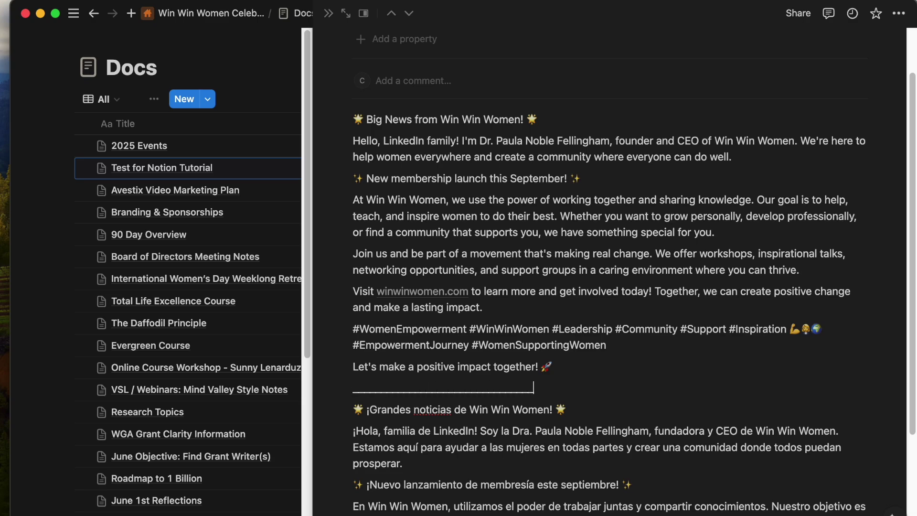
{"action": "scroll", "coordinate": [470, 128], "scroll_direction": "down", "scroll_amount": 3}
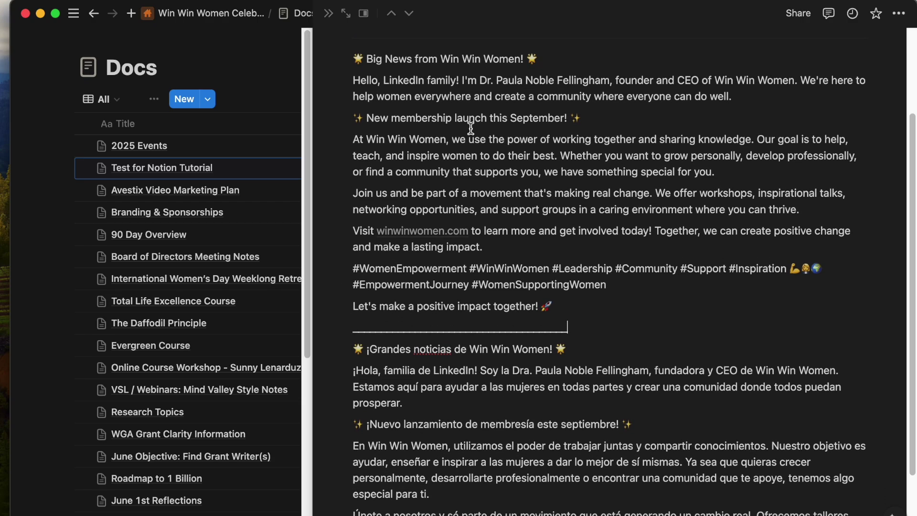
{"action": "scroll", "coordinate": [567, 247], "scroll_direction": "down", "scroll_amount": 5}
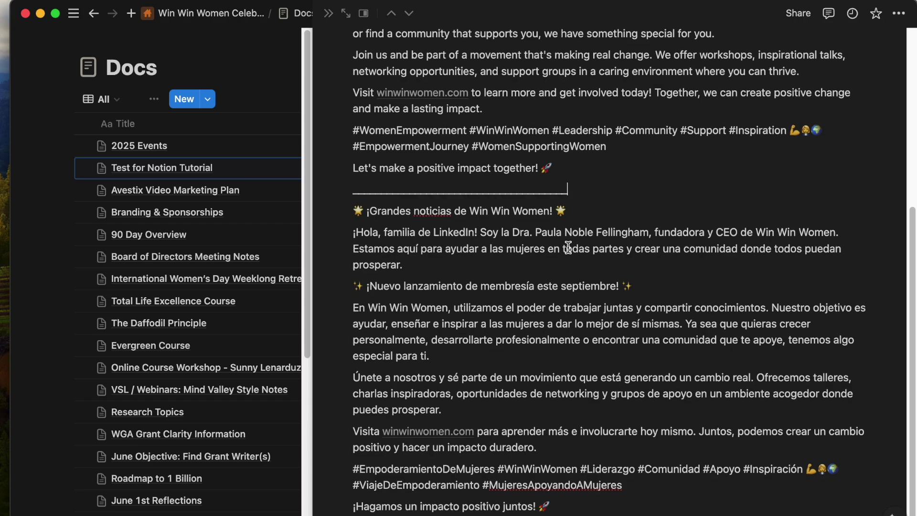
{"action": "scroll", "coordinate": [568, 247], "scroll_direction": "up", "scroll_amount": 10}
{"action": "scroll", "coordinate": [522, 94], "scroll_direction": "down", "scroll_amount": 10}
{"action": "scroll", "coordinate": [567, 514], "scroll_direction": "down", "scroll_amount": 5}
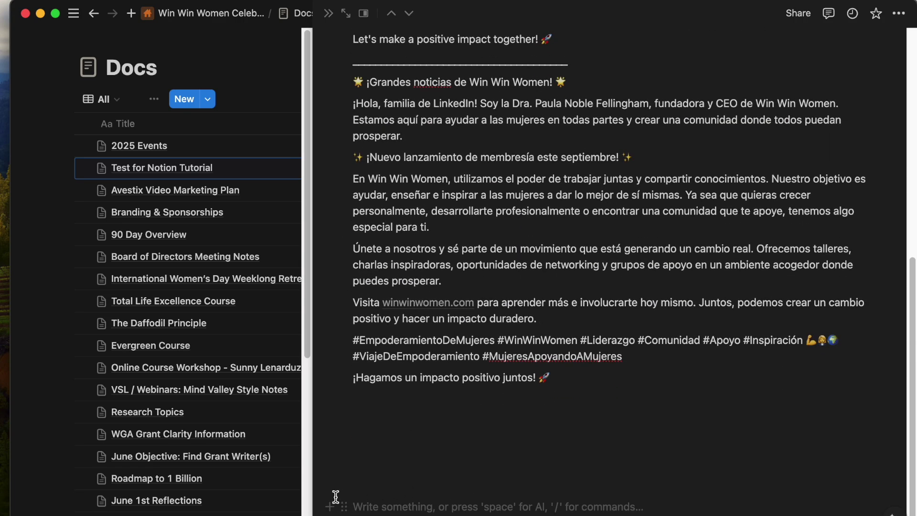
Delete all the page's text, English and Spanish, and start a new AI prompt.
{"action": "left_click", "coordinate": [330, 487]}
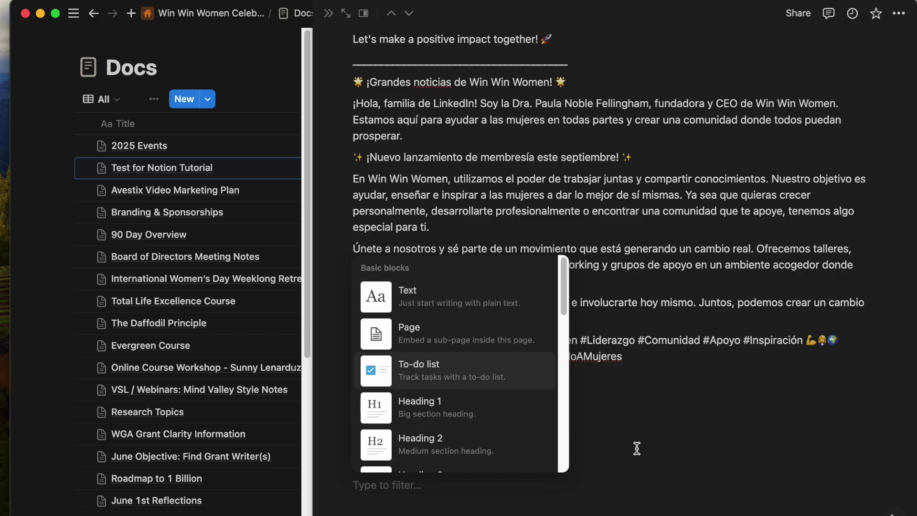
{"action": "key", "text": "Escape"}
{"action": "key", "text": "super+a"}
{"action": "left_click", "coordinate": [441, 312]}
{"action": "scroll", "coordinate": [442, 313], "scroll_direction": "down", "scroll_amount": 12}
{"action": "left_click_drag", "start_coordinate": [549, 418], "coordinate": [363, 194]}
{"action": "key", "text": "BackSpace"}
{"action": "key", "text": "super+a"}
{"action": "key", "text": "BackSpace"}
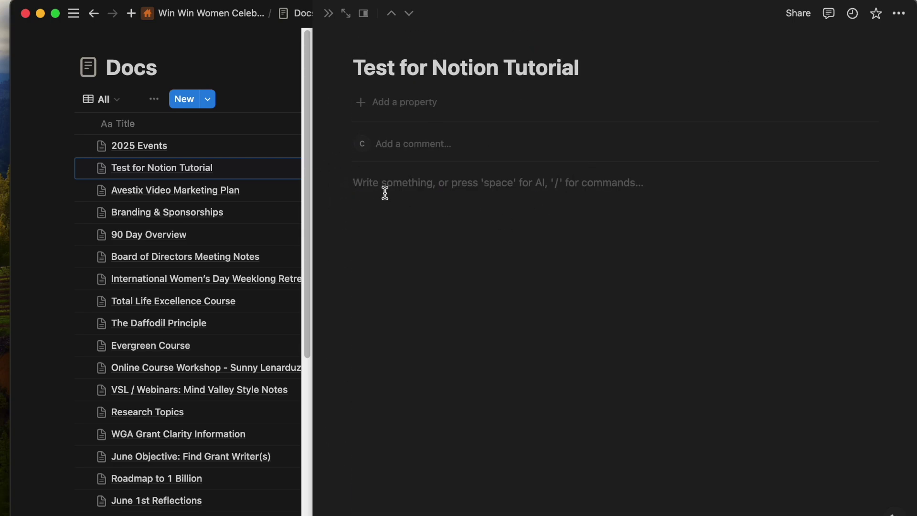
{"action": "key", "text": "space"}
{"action": "scroll", "coordinate": [430, 351], "scroll_direction": "down", "scroll_amount": 3}
{"action": "scroll", "coordinate": [430, 351], "scroll_direction": "down", "scroll_amount": 5}
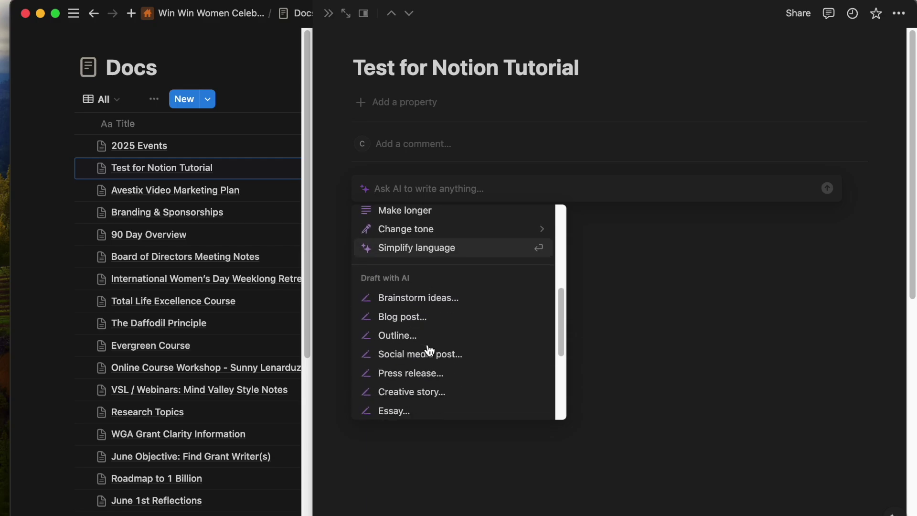
Insert an empty Custom AI block on the Test for Notion Tutorial page.
{"action": "left_click", "coordinate": [420, 326]}
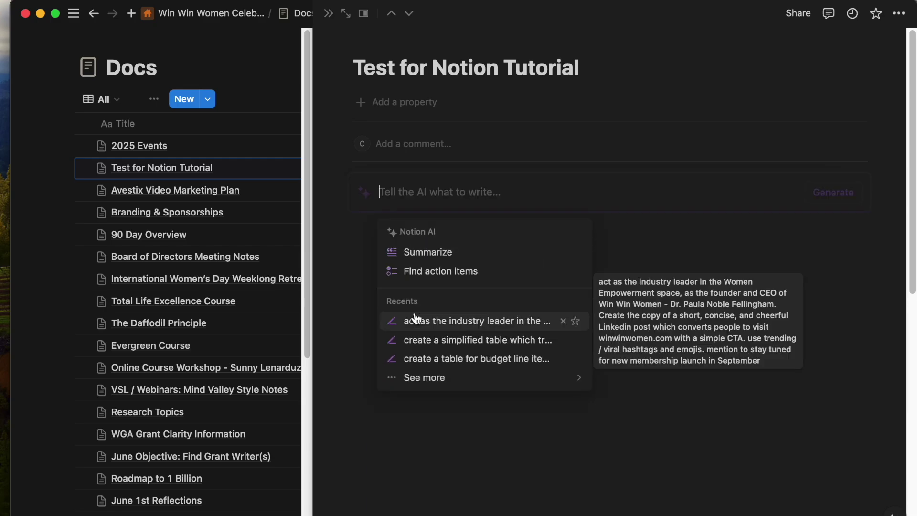
{"action": "key", "text": "Escape"}
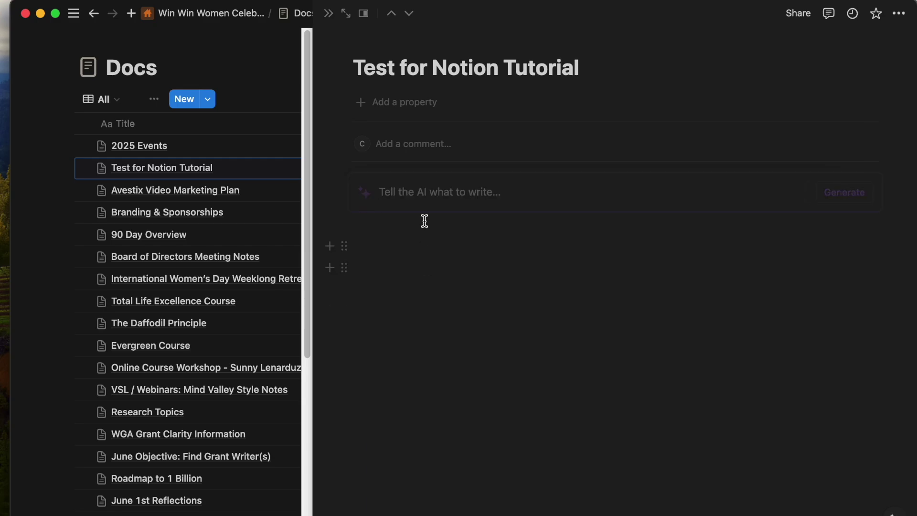
{"action": "left_click", "coordinate": [424, 187]}
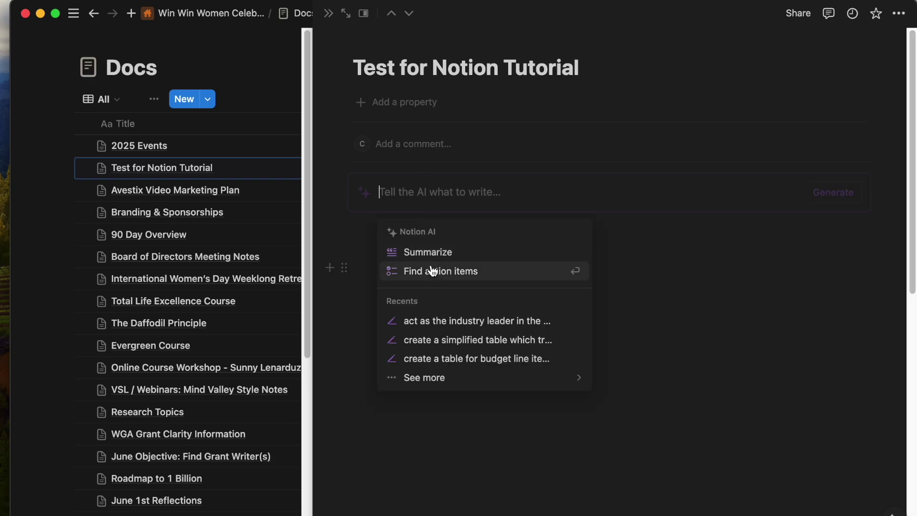
{"action": "left_click", "coordinate": [196, 188]}
Close the Test for Notion Tutorial preview and return to the Docs list.
{"action": "left_click", "coordinate": [150, 143]}
{"action": "left_click", "coordinate": [72, 316]}
{"action": "left_click", "coordinate": [72, 319]}
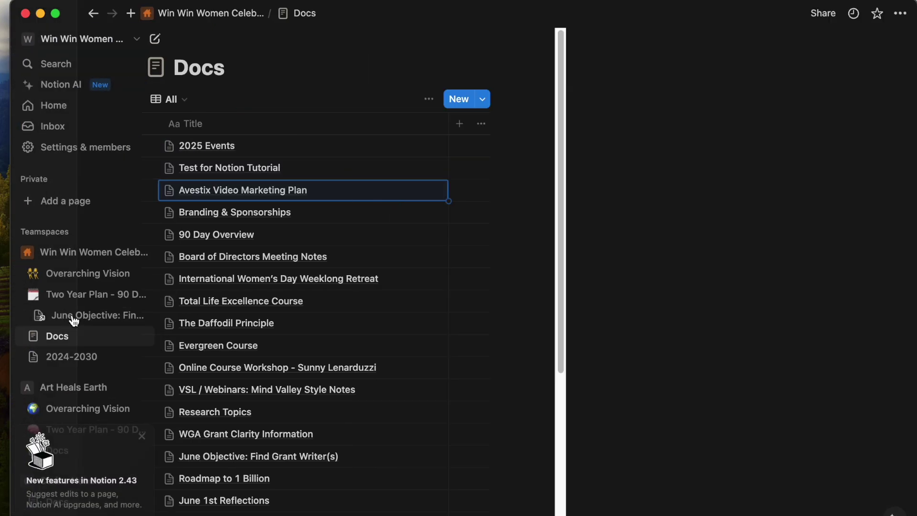
Generate an action-item checklist at the end of Board of Directors Meeting Notes with Find action items.
{"action": "left_click", "coordinate": [524, 256]}
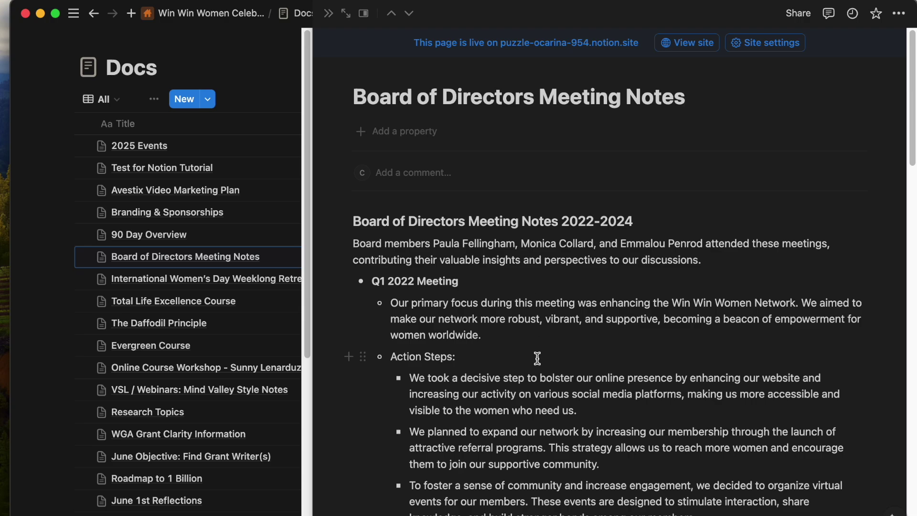
{"action": "scroll", "coordinate": [536, 361], "scroll_direction": "down", "scroll_amount": 15}
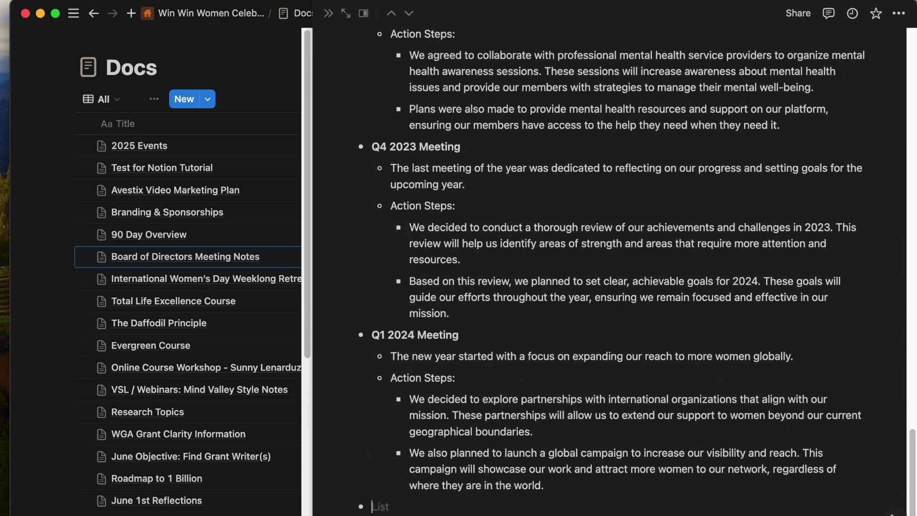
{"action": "scroll", "coordinate": [633, 259], "scroll_direction": "down", "scroll_amount": 3}
{"action": "key", "text": "space"}
{"action": "left_click", "coordinate": [403, 449]}
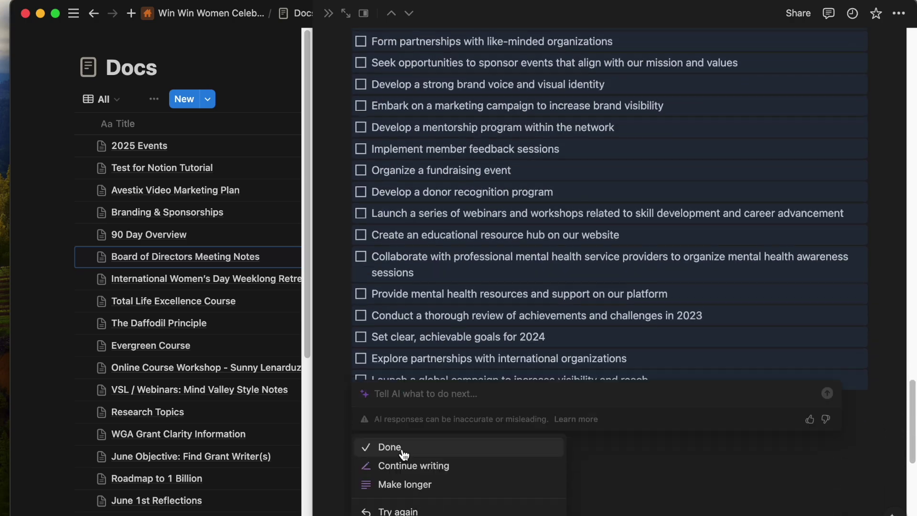
{"action": "left_click", "coordinate": [429, 438]}
Review the checklist, close the meeting notes, and reopen Test for Notion Tutorial.
{"action": "scroll", "coordinate": [429, 437], "scroll_direction": "up", "scroll_amount": 1}
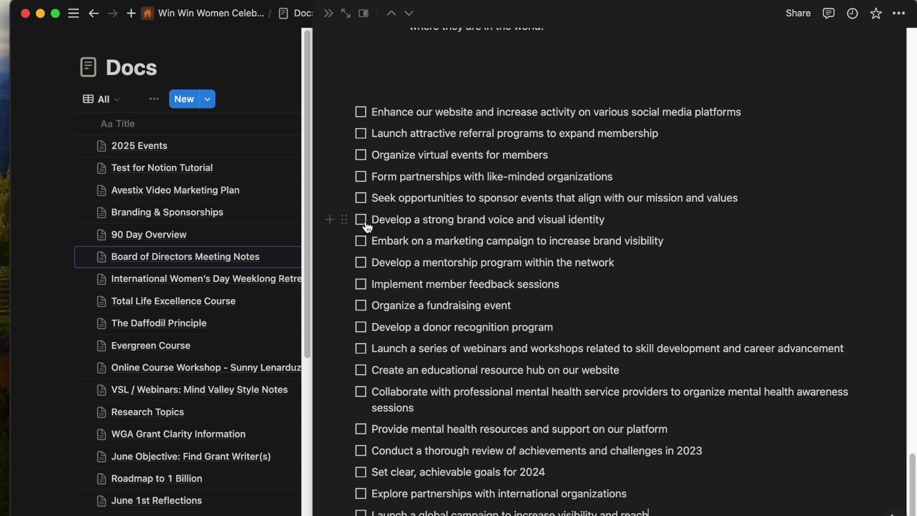
{"action": "scroll", "coordinate": [374, 284], "scroll_direction": "down", "scroll_amount": 1}
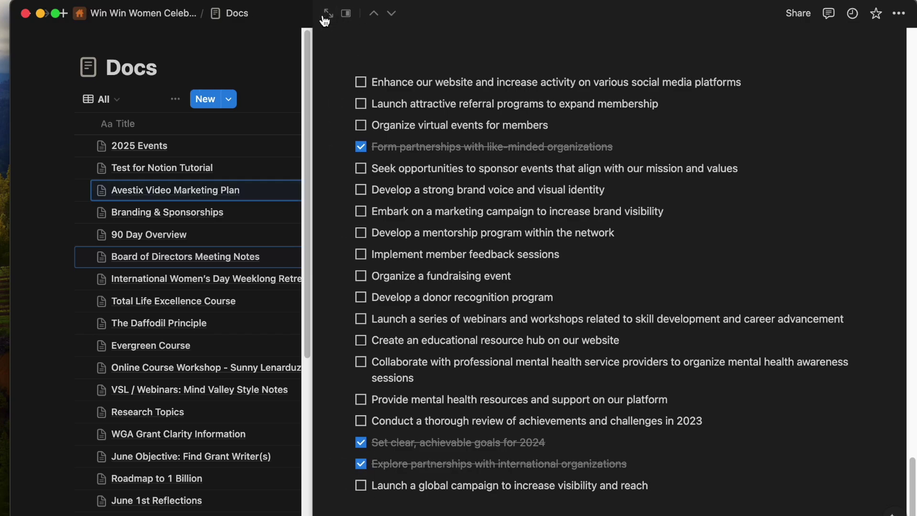
{"action": "left_click", "coordinate": [324, 20]}
{"action": "left_click", "coordinate": [521, 166]}
Browse the AI drafting options and scroll through the block type list without choosing anything.
{"action": "key", "text": "space"}
{"action": "scroll", "coordinate": [420, 483], "scroll_direction": "down", "scroll_amount": 10}
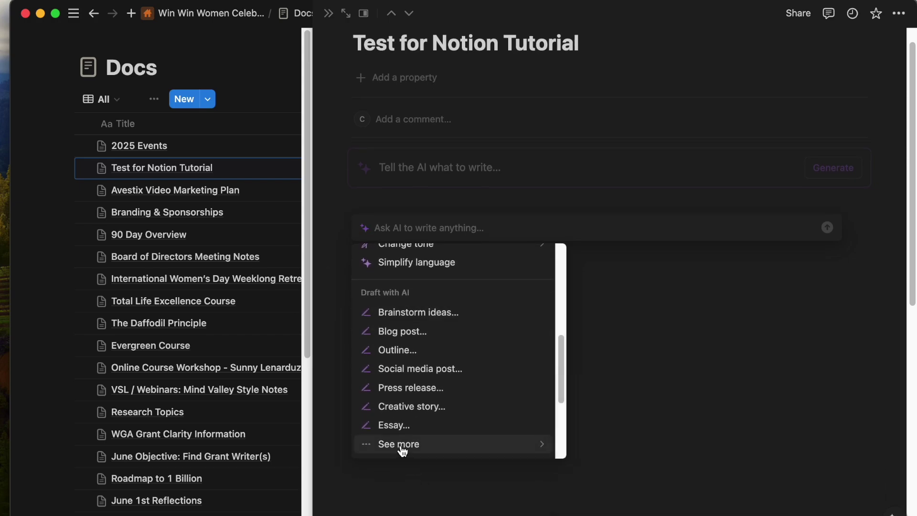
{"action": "left_click", "coordinate": [651, 337]}
{"action": "left_click", "coordinate": [333, 250]}
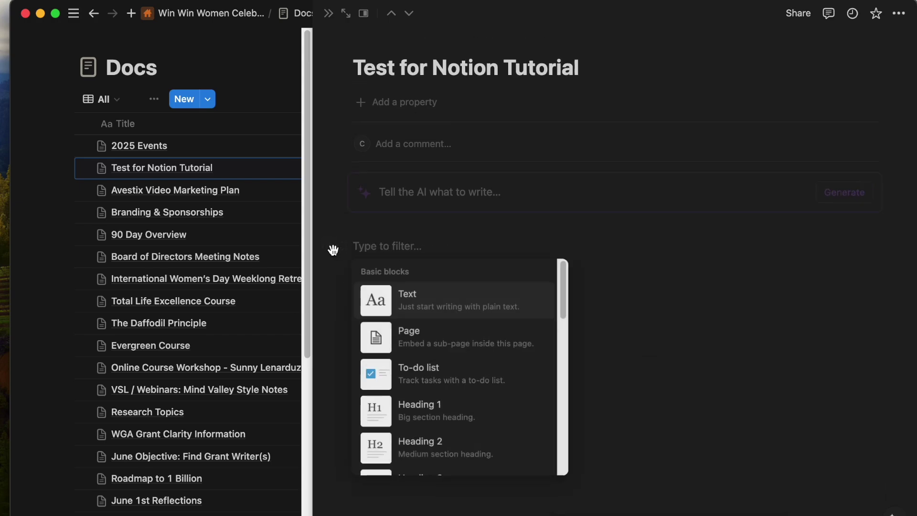
{"action": "scroll", "coordinate": [416, 320], "scroll_direction": "down", "scroll_amount": 3}
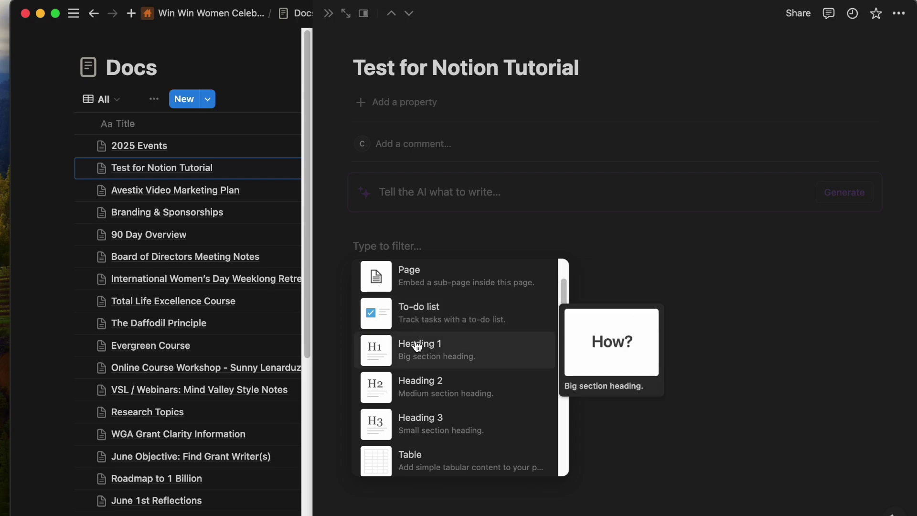
{"action": "scroll", "coordinate": [417, 343], "scroll_direction": "down", "scroll_amount": 6}
{"action": "scroll", "coordinate": [417, 361], "scroll_direction": "down", "scroll_amount": 1}
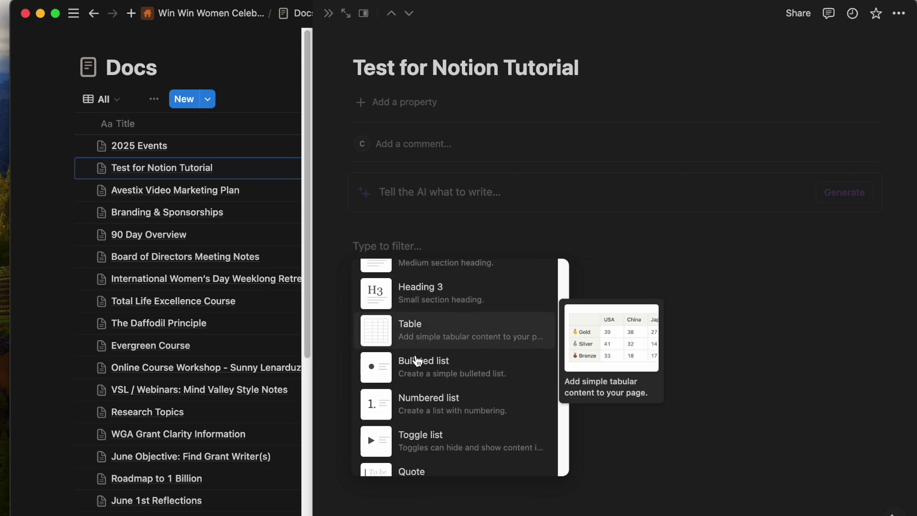
{"action": "scroll", "coordinate": [418, 360], "scroll_direction": "down", "scroll_amount": 2}
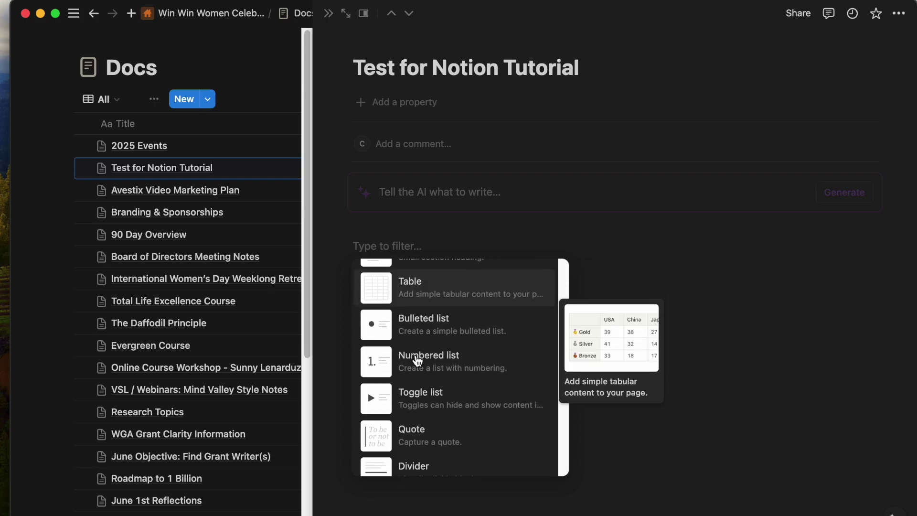
Close the page preview and open the Carina Nebula Docs list from the sidebar.
{"action": "left_click", "coordinate": [45, 99]}
{"action": "left_click", "coordinate": [74, 13]}
{"action": "scroll", "coordinate": [71, 364], "scroll_direction": "down", "scroll_amount": 3}
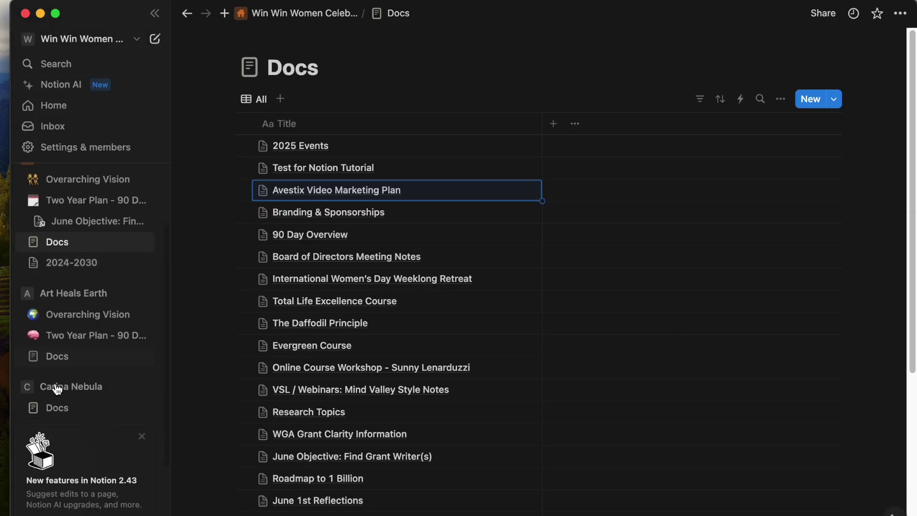
{"action": "left_click", "coordinate": [58, 407]}
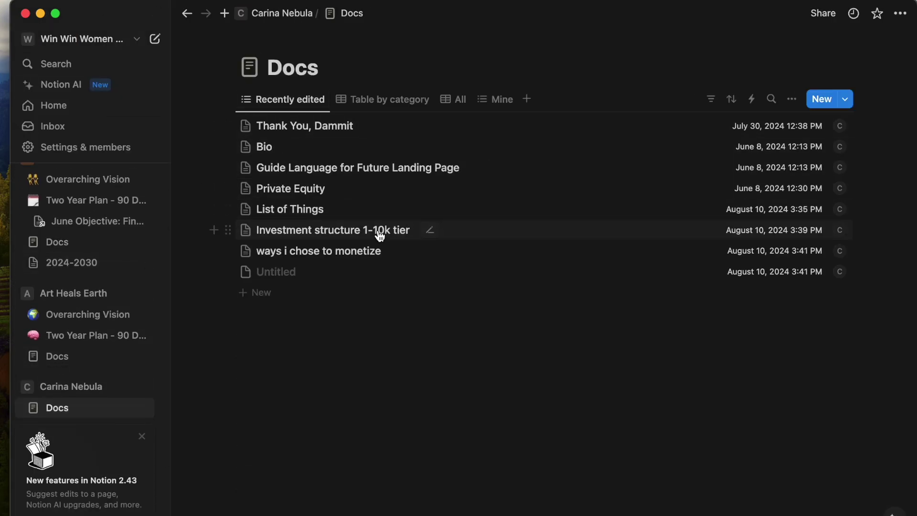
Preview the Investment structure 1-10k tier page, select its first paragraph, then close it.
{"action": "left_click", "coordinate": [380, 235]}
{"action": "scroll", "coordinate": [617, 406], "scroll_direction": "down", "scroll_amount": 5}
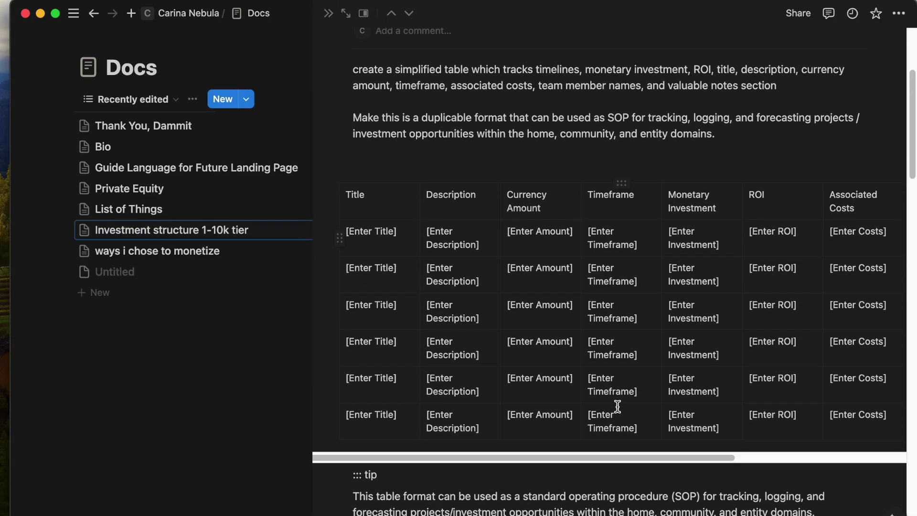
{"action": "left_click", "coordinate": [802, 56]}
{"action": "scroll", "coordinate": [332, 284], "scroll_direction": "up", "scroll_amount": 5}
{"action": "key", "text": "super+a"}
{"action": "scroll", "coordinate": [467, 408], "scroll_direction": "down", "scroll_amount": 12}
{"action": "scroll", "coordinate": [467, 407], "scroll_direction": "down", "scroll_amount": 1}
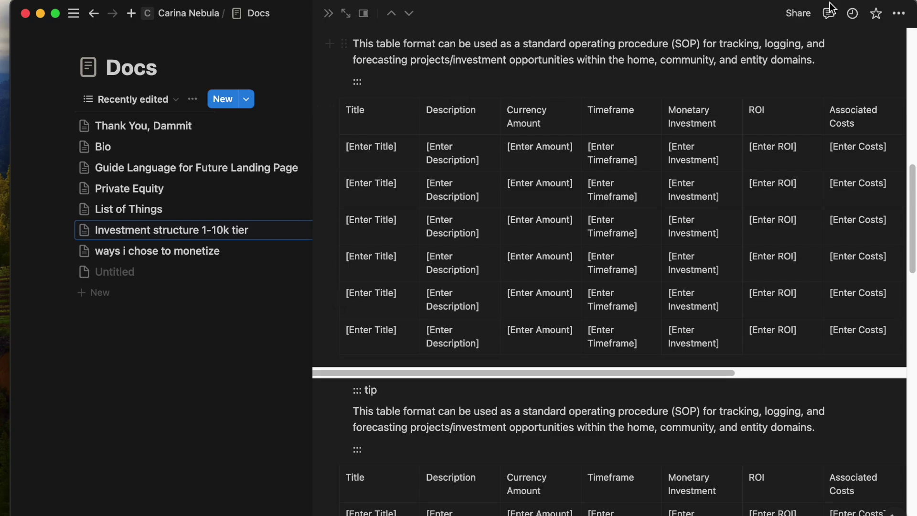
{"action": "left_click", "coordinate": [175, 54]}
Go through the Overarching Vision page back to the Docs database.
{"action": "scroll", "coordinate": [72, 222], "scroll_direction": "up", "scroll_amount": 3}
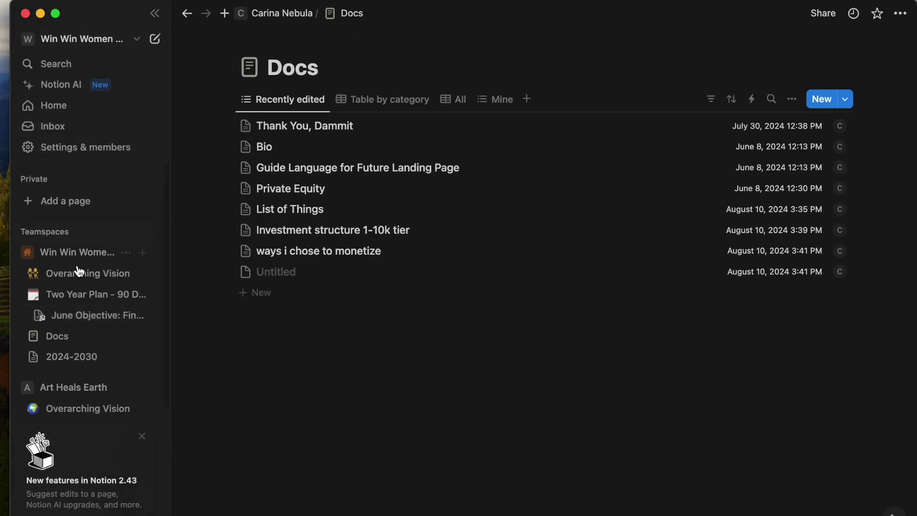
{"action": "left_click", "coordinate": [79, 271]}
{"action": "left_click", "coordinate": [78, 336]}
{"action": "left_click", "coordinate": [516, 166]}
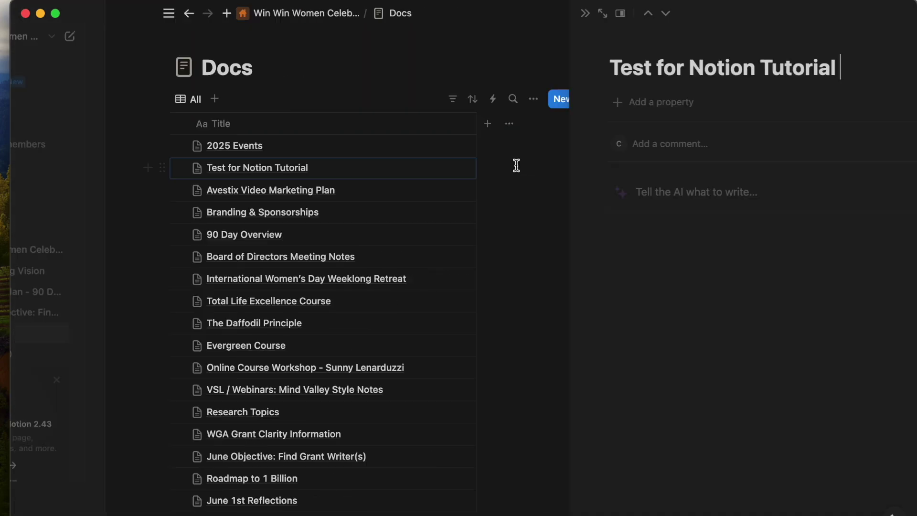
{"action": "left_click", "coordinate": [450, 252]}
{"action": "left_click", "coordinate": [330, 246]}
{"action": "scroll", "coordinate": [460, 353], "scroll_direction": "down", "scroll_amount": 8}
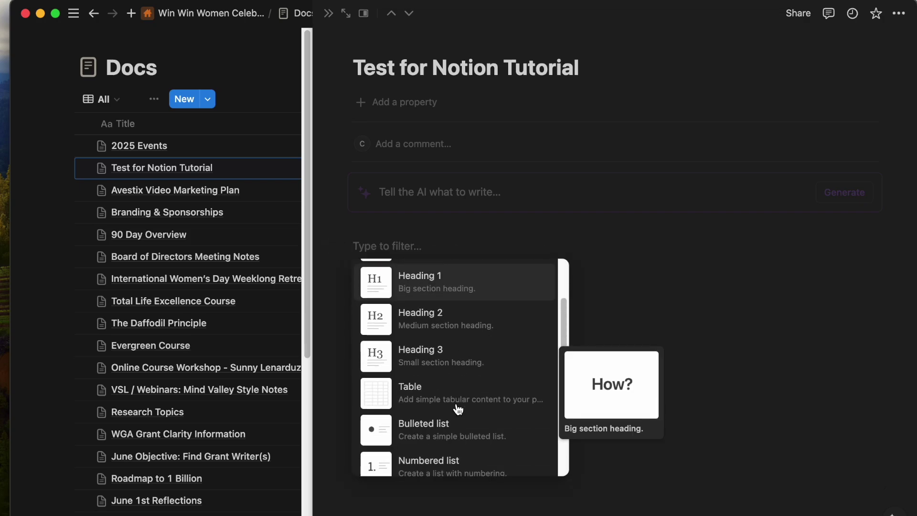
{"action": "scroll", "coordinate": [458, 411], "scroll_direction": "down", "scroll_amount": 2}
{"action": "left_click", "coordinate": [427, 340]}
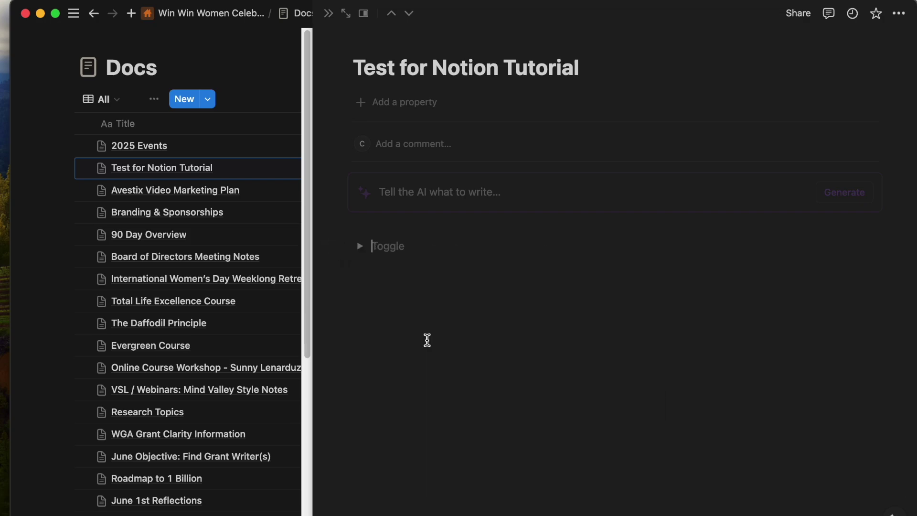
{"action": "left_click", "coordinate": [361, 246]}
{"action": "left_click", "coordinate": [398, 266]}
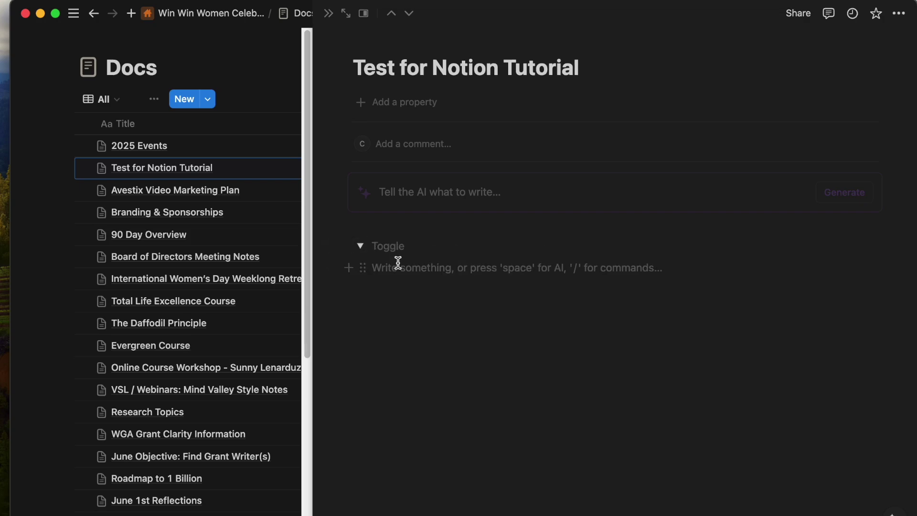
{"action": "type", "text": "3."}
{"action": "key", "text": "Return"}
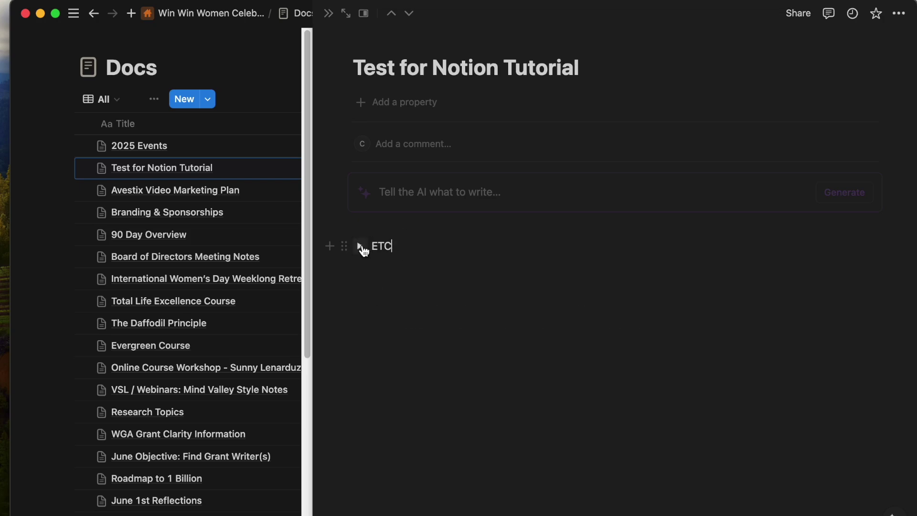
{"action": "key", "text": "ctrl+z"}
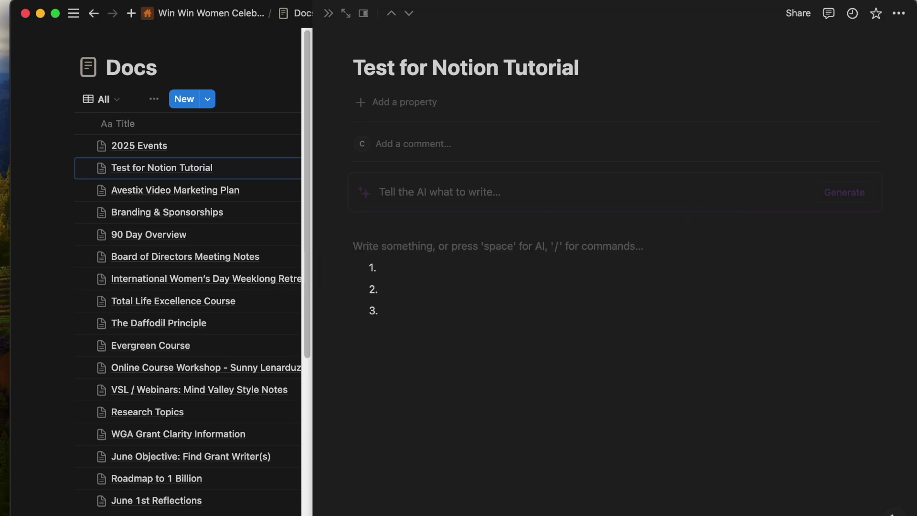
{"action": "key", "text": "Return"}
{"action": "left_click", "coordinate": [329, 248]}
{"action": "scroll", "coordinate": [420, 425], "scroll_direction": "down", "scroll_amount": 10}
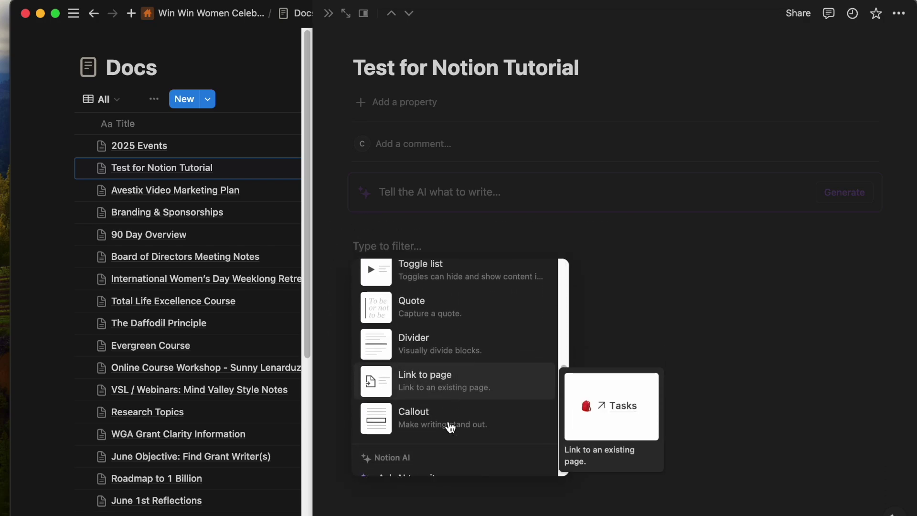
{"action": "left_click", "coordinate": [431, 296]}
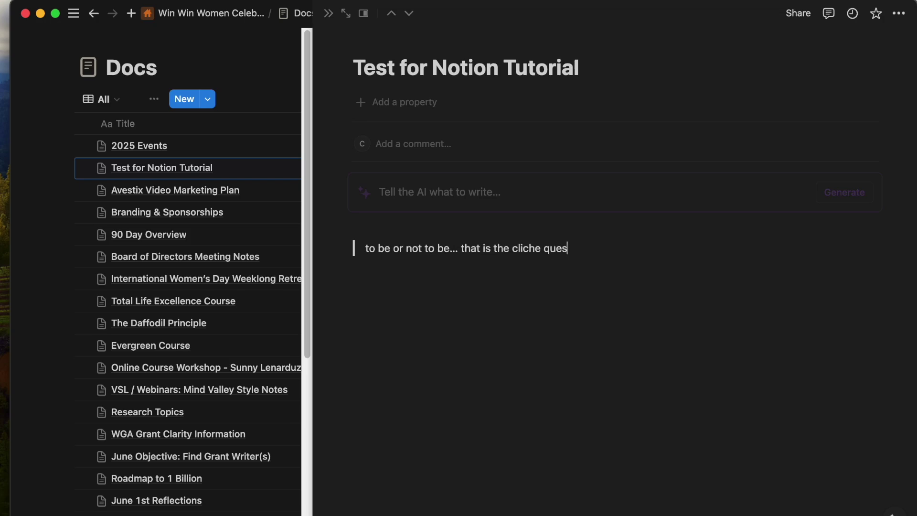
{"action": "left_click_drag", "start_coordinate": [665, 293], "coordinate": [297, 231]}
{"action": "key", "text": "BackSpace"}
{"action": "left_click", "coordinate": [381, 287]}
{"action": "key", "text": "BackSpace"}
{"action": "key", "text": "BackSpace"}
{"action": "key", "text": "BackSpace"}
{"action": "scroll", "coordinate": [389, 407], "scroll_direction": "down", "scroll_amount": 5}
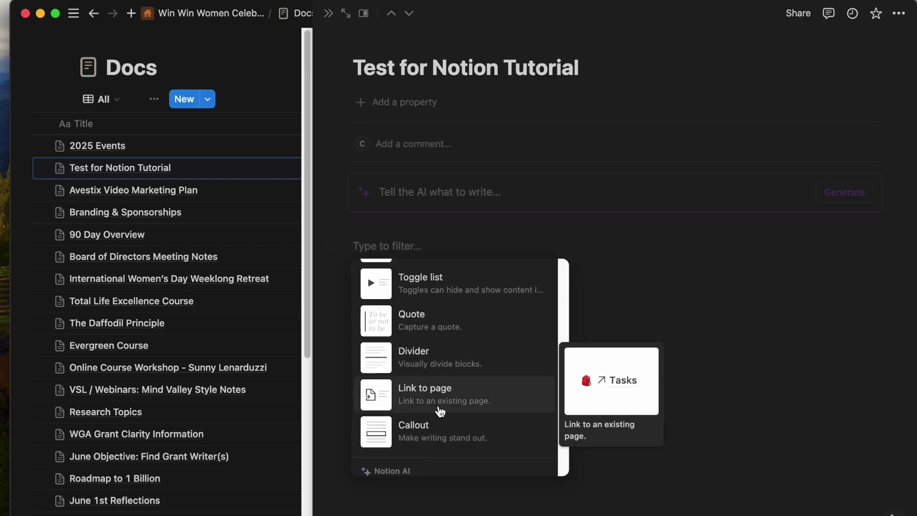
{"action": "left_click", "coordinate": [434, 409]}
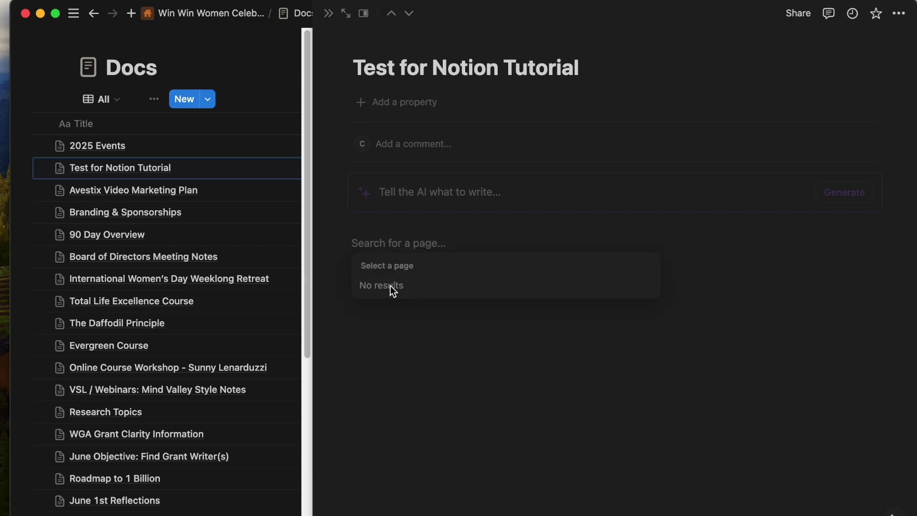
Insert a video block from the block type list.
{"action": "left_click", "coordinate": [370, 244]}
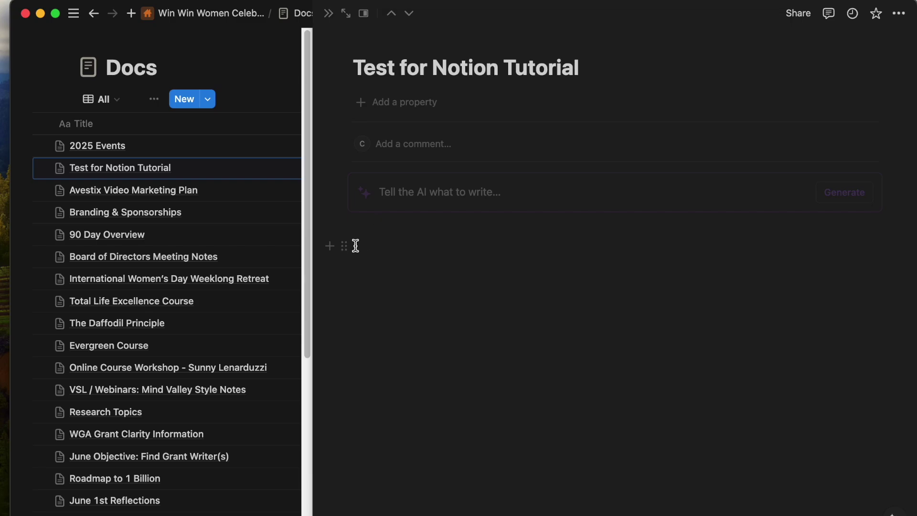
{"action": "left_click", "coordinate": [331, 245]}
{"action": "scroll", "coordinate": [427, 364], "scroll_direction": "down", "scroll_amount": 10}
{"action": "scroll", "coordinate": [432, 401], "scroll_direction": "down", "scroll_amount": 5}
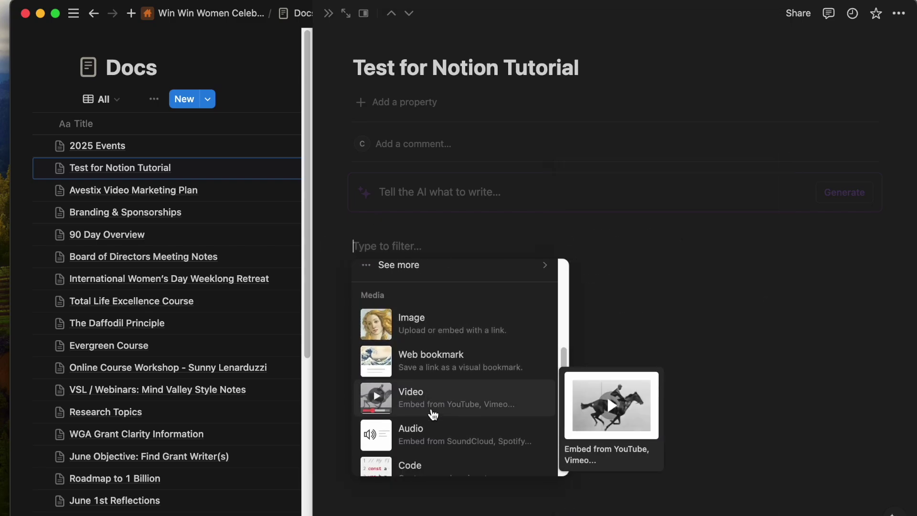
{"action": "scroll", "coordinate": [433, 413], "scroll_direction": "down", "scroll_amount": 2}
{"action": "scroll", "coordinate": [431, 413], "scroll_direction": "up", "scroll_amount": 4}
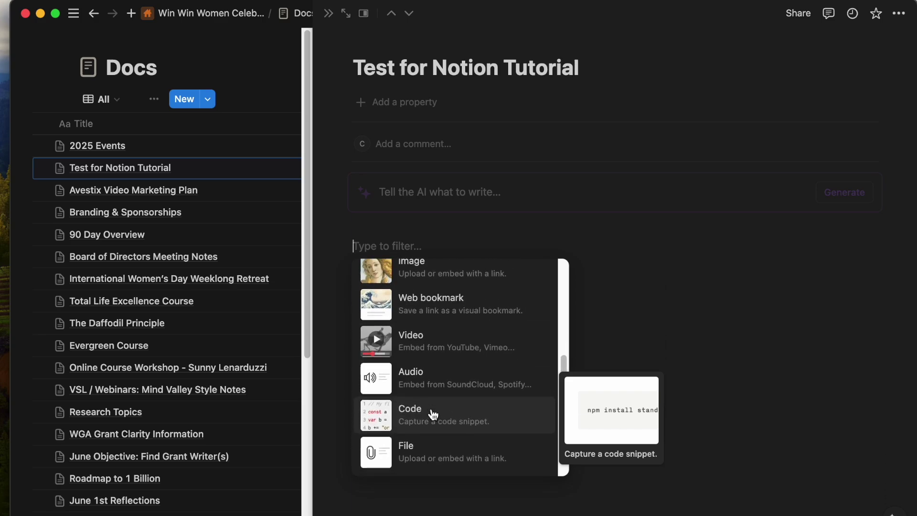
{"action": "left_click", "coordinate": [433, 333]}
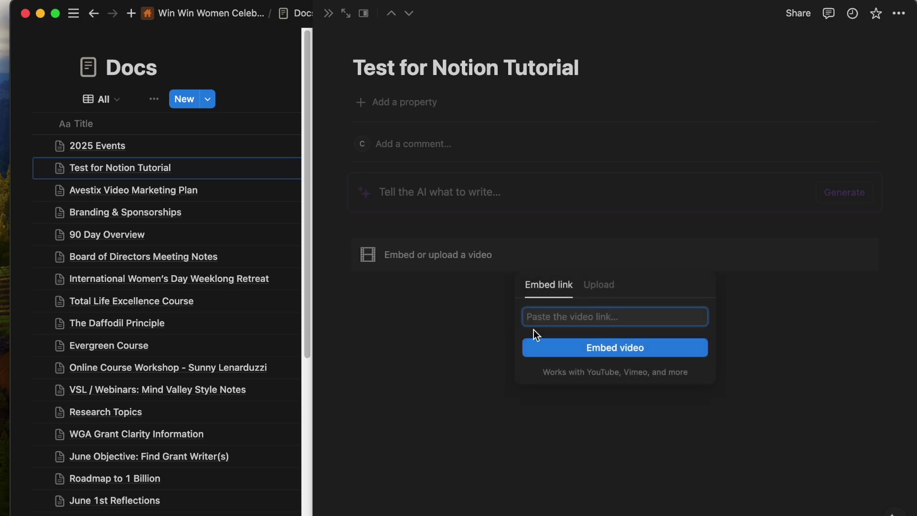
Upload a video file from Recents, which fails over the Free plan's 5 MB limit.
{"action": "left_click", "coordinate": [600, 285]}
{"action": "left_click", "coordinate": [604, 320]}
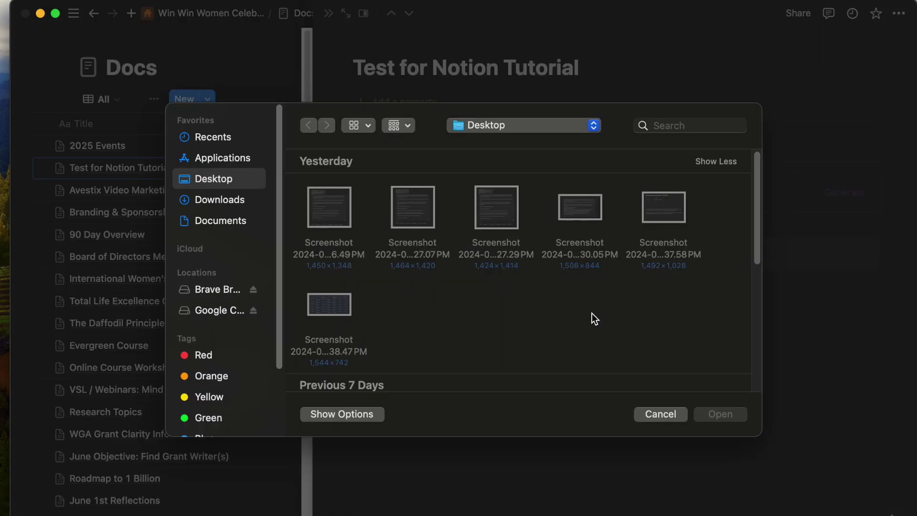
{"action": "left_click", "coordinate": [219, 216]}
{"action": "left_click", "coordinate": [219, 203]}
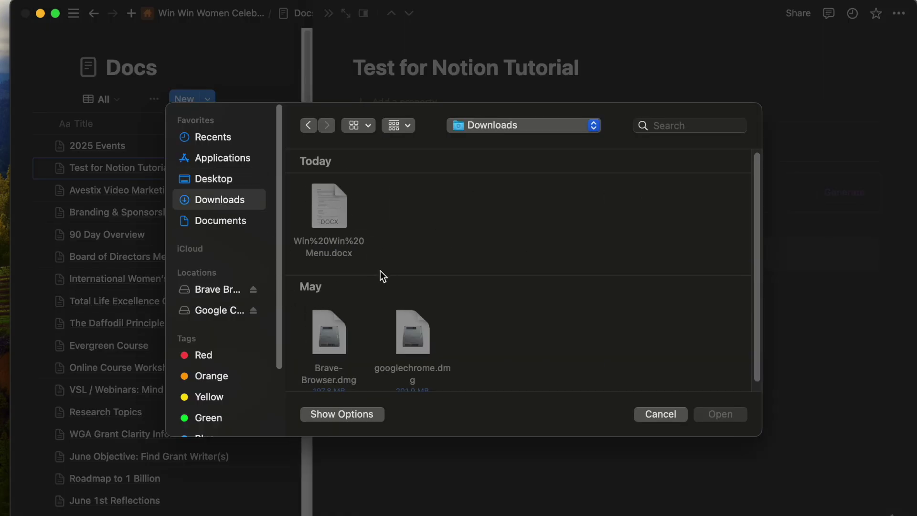
{"action": "left_click", "coordinate": [211, 139]}
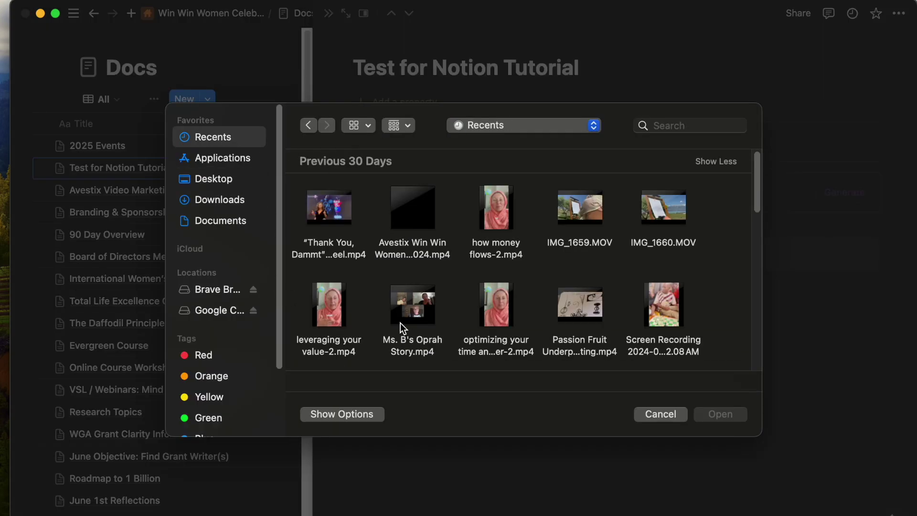
{"action": "scroll", "coordinate": [372, 268], "scroll_direction": "down", "scroll_amount": 2}
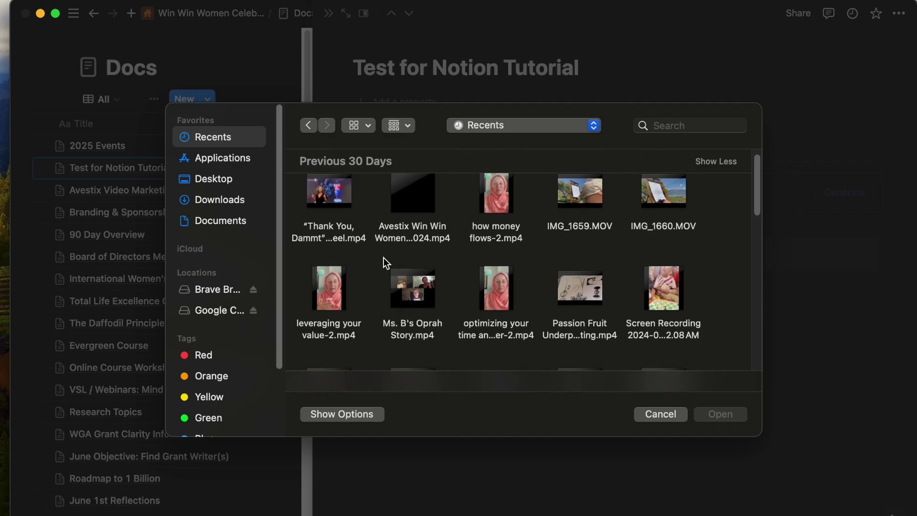
{"action": "scroll", "coordinate": [480, 287], "scroll_direction": "down", "scroll_amount": 10}
{"action": "scroll", "coordinate": [480, 287], "scroll_direction": "down", "scroll_amount": 5}
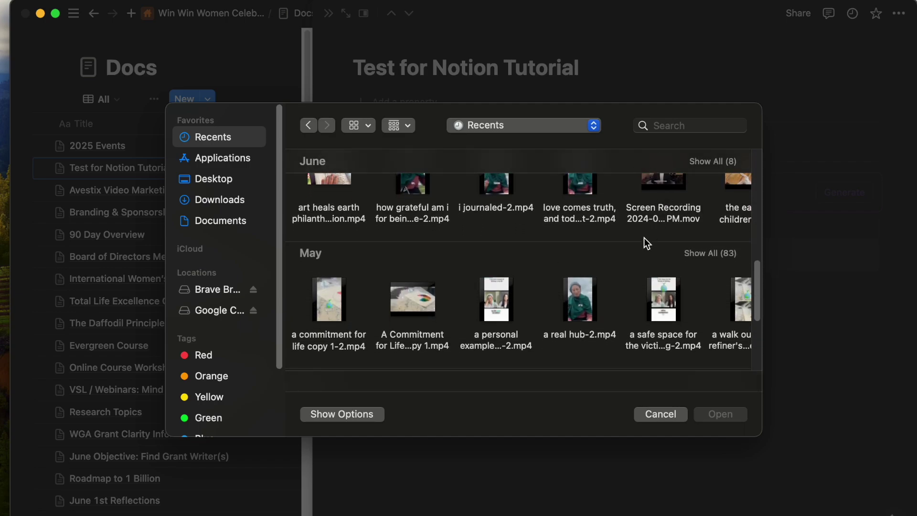
{"action": "scroll", "coordinate": [608, 290], "scroll_direction": "down", "scroll_amount": 4}
{"action": "double_click", "coordinate": [407, 213]}
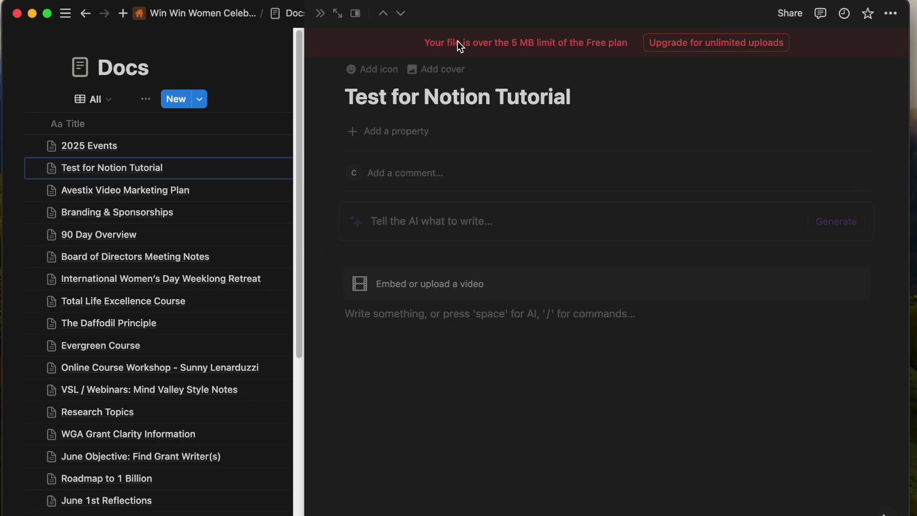
Insert a table view database on the empty line below the video.
{"action": "key", "text": "space"}
{"action": "left_click", "coordinate": [312, 347]}
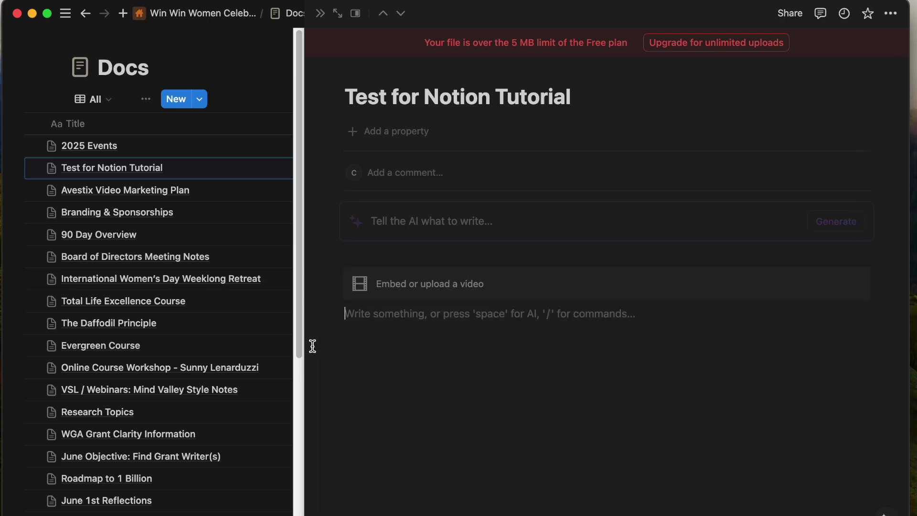
{"action": "scroll", "coordinate": [440, 289], "scroll_direction": "down", "scroll_amount": 10}
{"action": "scroll", "coordinate": [441, 289], "scroll_direction": "up", "scroll_amount": 3}
{"action": "scroll", "coordinate": [444, 288], "scroll_direction": "down", "scroll_amount": 3}
{"action": "scroll", "coordinate": [444, 288], "scroll_direction": "up", "scroll_amount": 3}
{"action": "scroll", "coordinate": [442, 288], "scroll_direction": "down", "scroll_amount": 1}
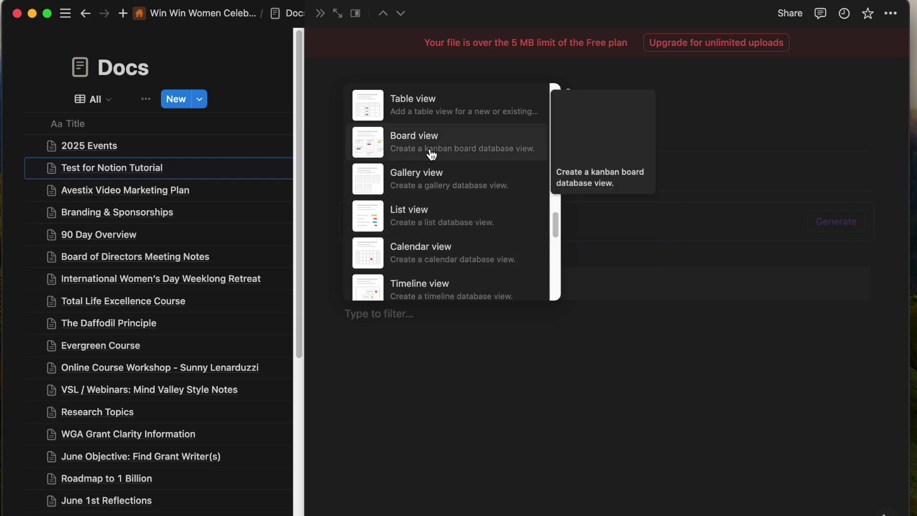
{"action": "left_click", "coordinate": [420, 111]}
{"action": "left_click", "coordinate": [503, 500]}
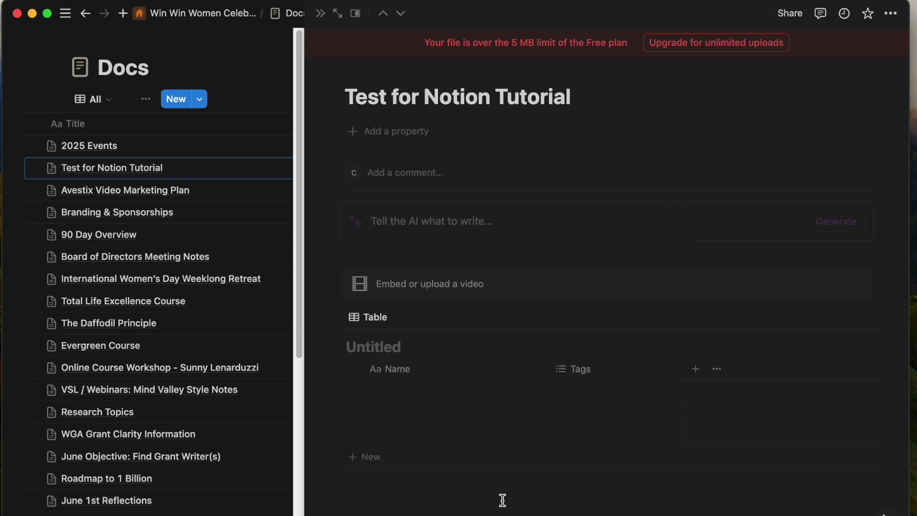
Delete the empty line, video and table blocks, leaving an empty block.
{"action": "left_click_drag", "start_coordinate": [836, 511], "coordinate": [704, 241]}
{"action": "key", "text": "BackSpace"}
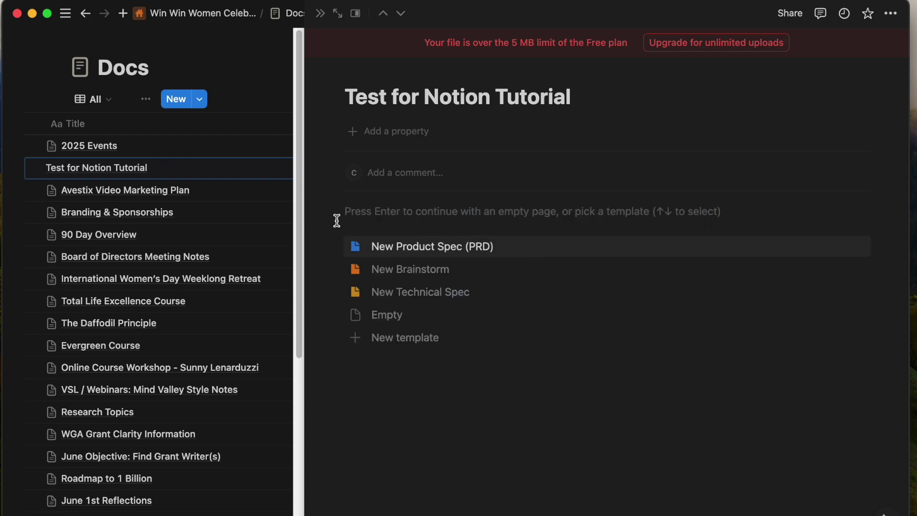
{"action": "key", "text": "Return"}
Add a board view via / and link it to the existing Docs database.
{"action": "type", "text": "/"}
{"action": "scroll", "coordinate": [414, 393], "scroll_direction": "down", "scroll_amount": 10}
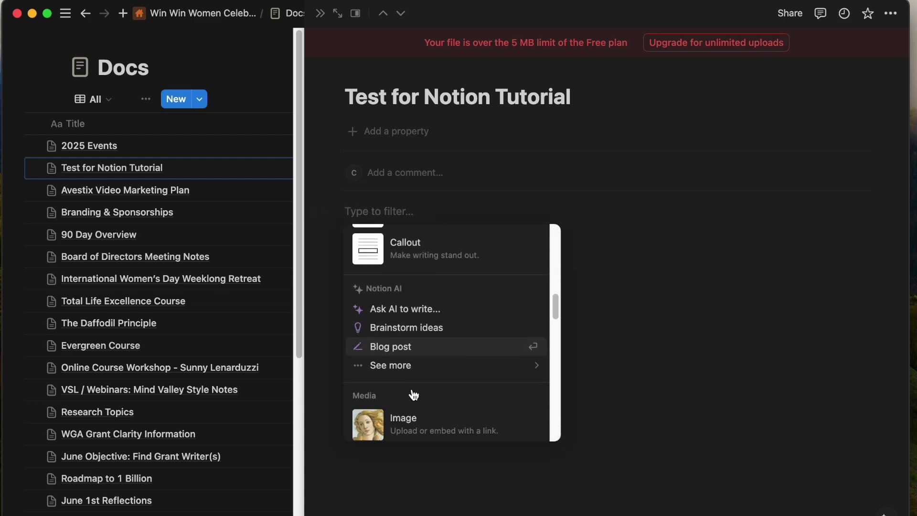
{"action": "scroll", "coordinate": [414, 395], "scroll_direction": "down", "scroll_amount": 5}
{"action": "left_click", "coordinate": [406, 311]}
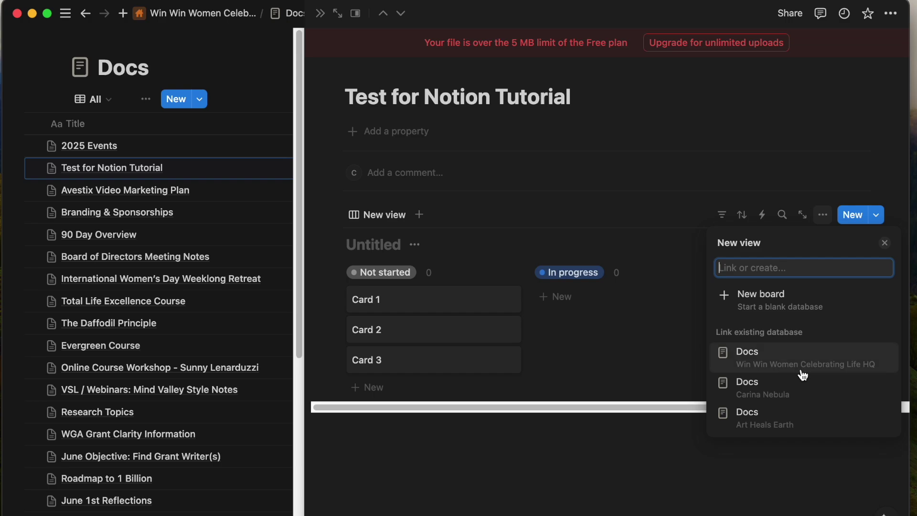
{"action": "left_click", "coordinate": [774, 357]}
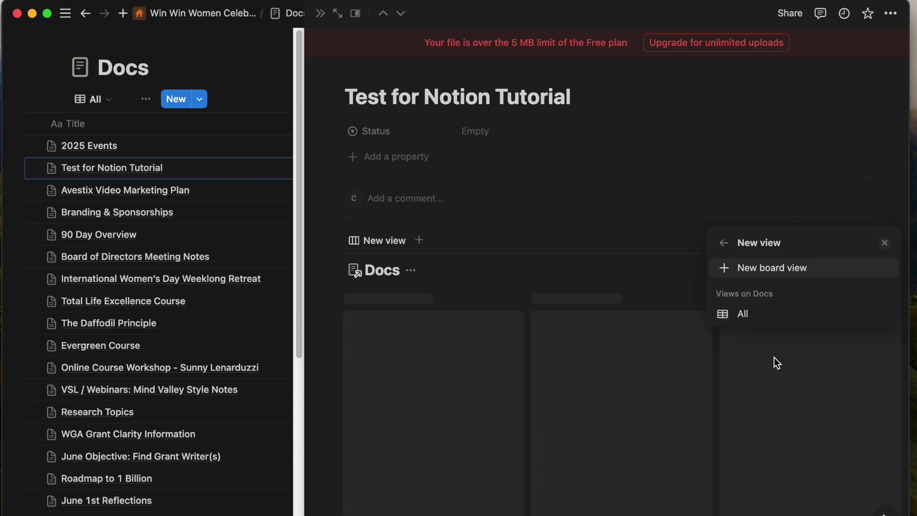
{"action": "left_click", "coordinate": [558, 454]}
{"action": "scroll", "coordinate": [595, 454], "scroll_direction": "down", "scroll_amount": 4}
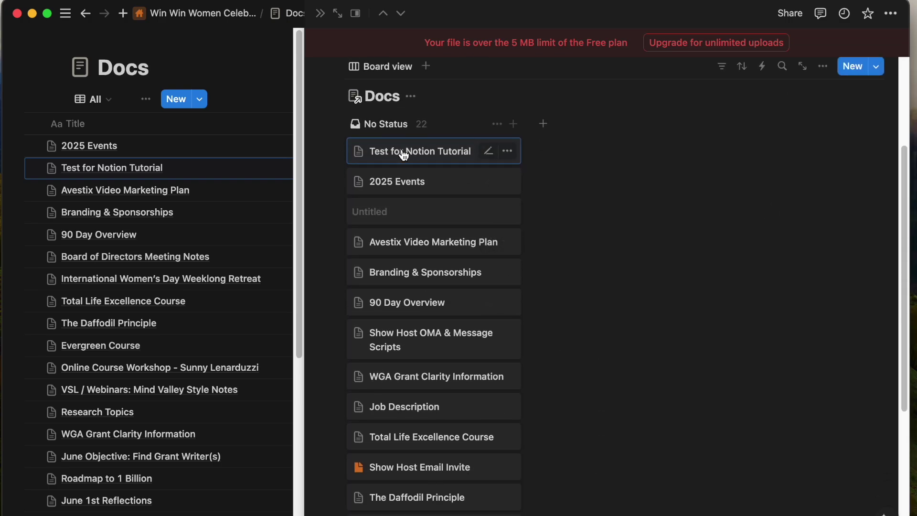
Add a 'complete' group column to the board and inspect a card's move option.
{"action": "left_click", "coordinate": [543, 125]}
{"action": "type", "text": "comp"}
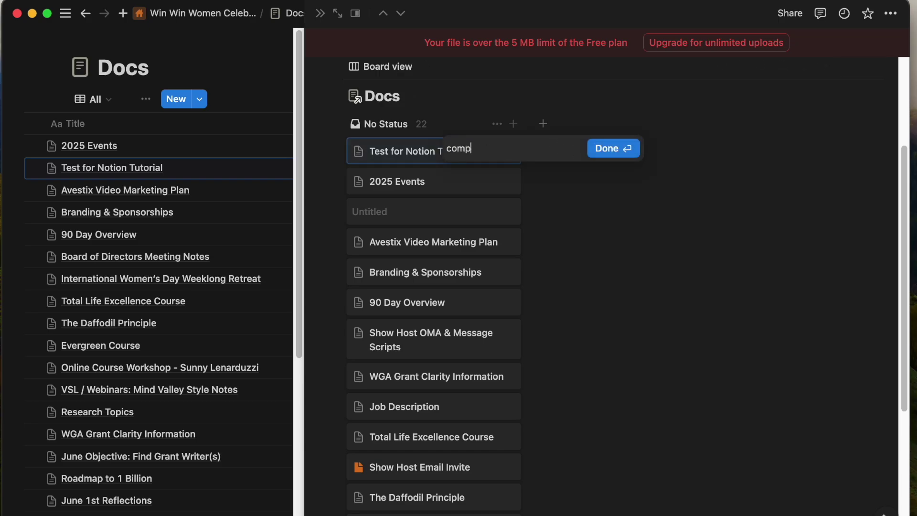
{"action": "type", "text": "lete"}
{"action": "key", "text": "Return"}
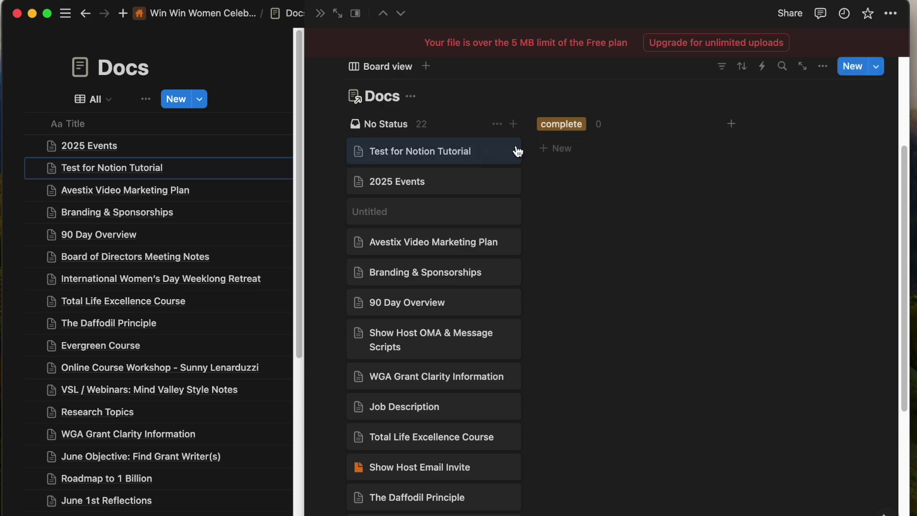
{"action": "key", "text": "super+backslash"}
{"action": "left_click", "coordinate": [510, 151]}
{"action": "left_click", "coordinate": [556, 255]}
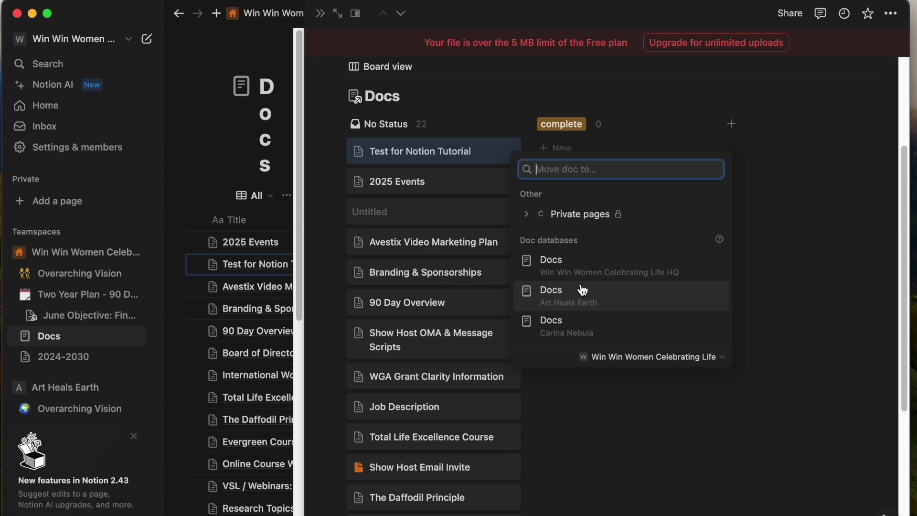
{"action": "key", "text": "Escape"}
Add an untitled card under complete, open it, and close the peek back to Docs.
{"action": "left_click", "coordinate": [579, 200]}
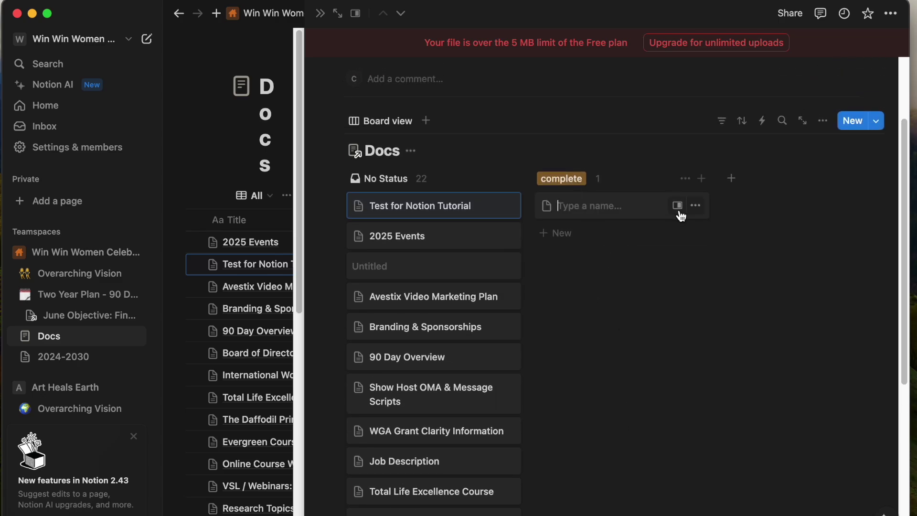
{"action": "left_click", "coordinate": [677, 205]}
{"action": "left_click", "coordinate": [320, 13]}
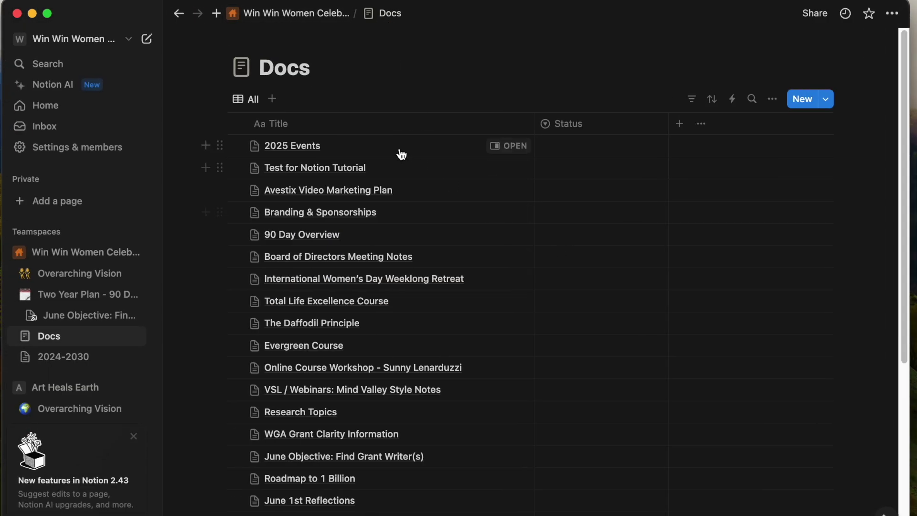
Marquee-select all No Status pages and delete them to Trash.
{"action": "left_click", "coordinate": [506, 168]}
{"action": "scroll", "coordinate": [590, 344], "scroll_direction": "down", "scroll_amount": 13}
{"action": "left_click_drag", "start_coordinate": [567, 505], "coordinate": [366, 166]}
{"action": "key", "text": "Delete"}
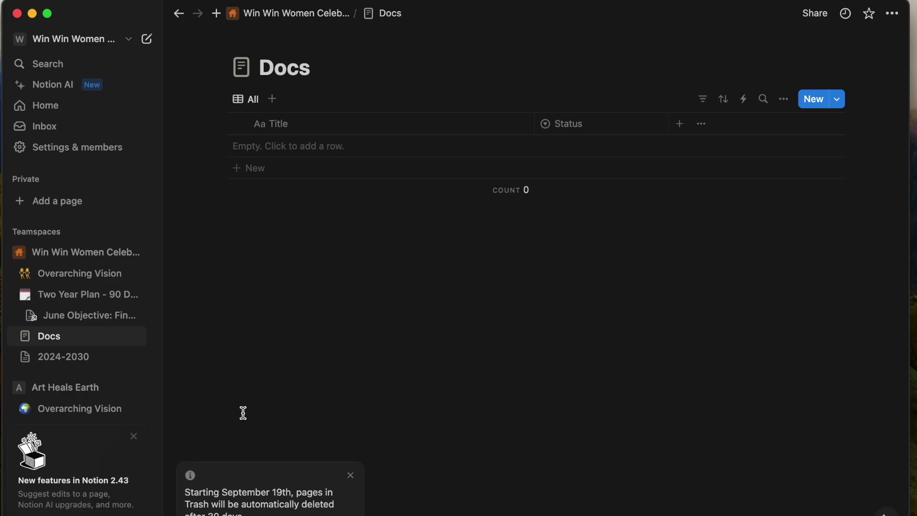
Try to undo the deletion, then open Trash from the sidebar.
{"action": "left_click", "coordinate": [65, 7]}
{"action": "left_click", "coordinate": [93, 10]}
{"action": "left_click", "coordinate": [71, 316]}
{"action": "left_click", "coordinate": [50, 335]}
{"action": "mouse_move", "coordinate": [302, 20]}
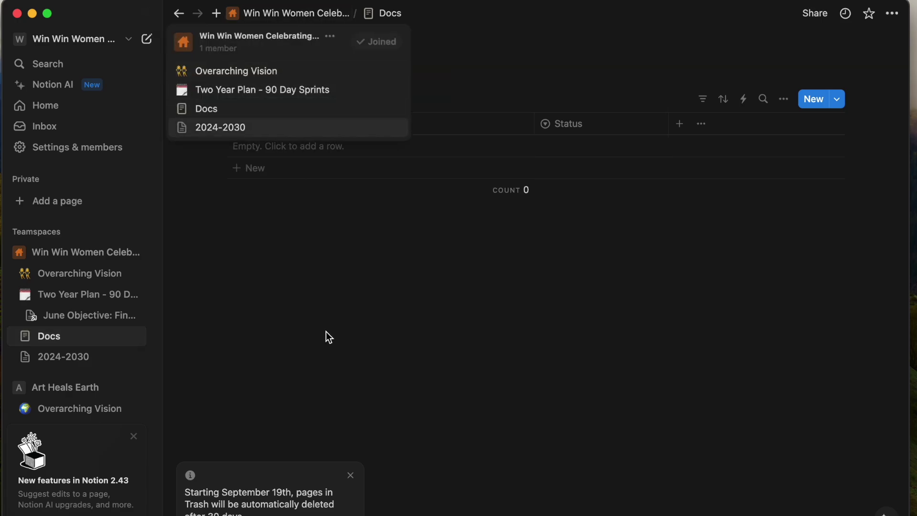
{"action": "scroll", "coordinate": [80, 274], "scroll_direction": "down", "scroll_amount": 5}
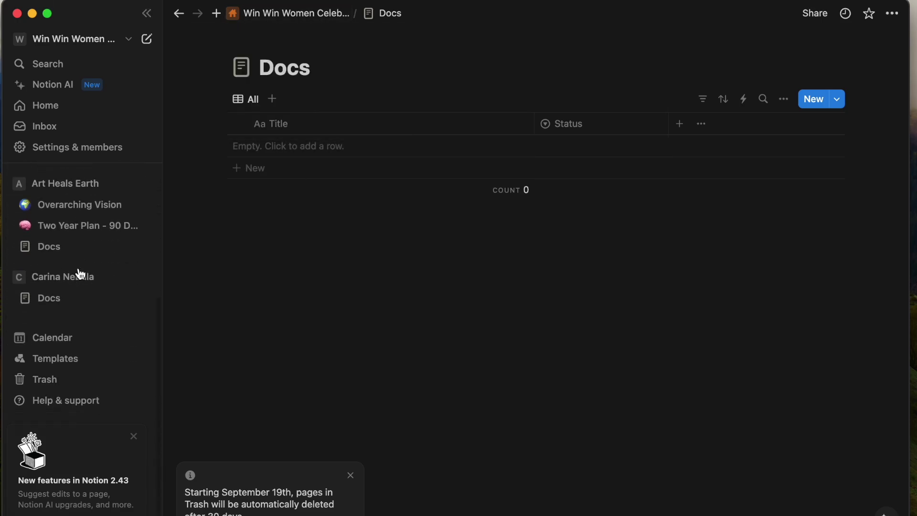
{"action": "left_click", "coordinate": [48, 380]}
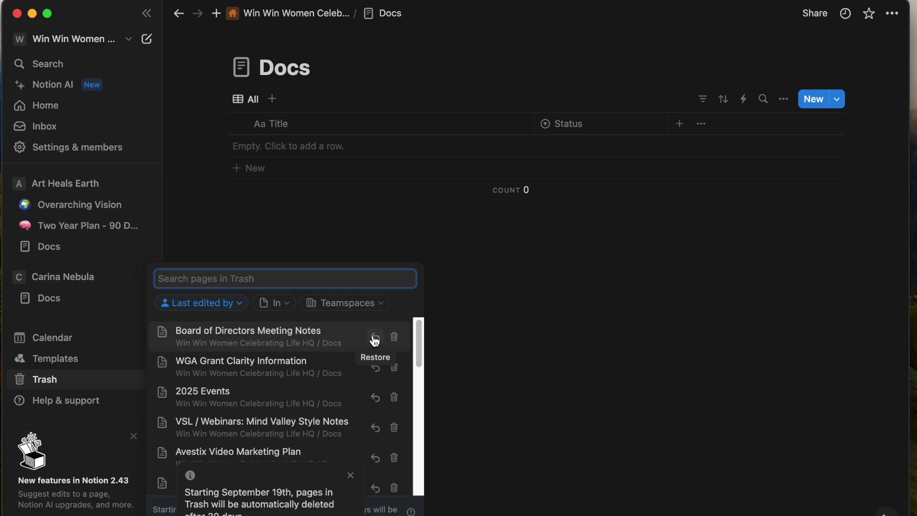
Restore Board of Directors Meeting Notes, WGA Grant Clarity Information, 2025 Events, VSL / Webinars, Avestix Video Marketing Plan.
{"action": "scroll", "coordinate": [368, 372], "scroll_direction": "down", "scroll_amount": 2}
{"action": "scroll", "coordinate": [374, 340], "scroll_direction": "up", "scroll_amount": 2}
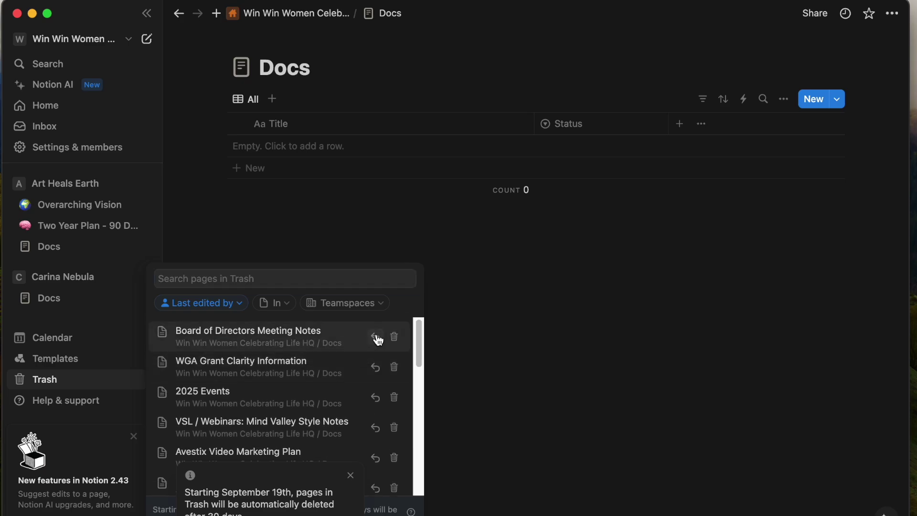
{"action": "left_click", "coordinate": [376, 340]}
{"action": "left_click", "coordinate": [20, 384]}
{"action": "left_click", "coordinate": [372, 339]}
{"action": "left_click", "coordinate": [22, 379]}
{"action": "left_click", "coordinate": [373, 336]}
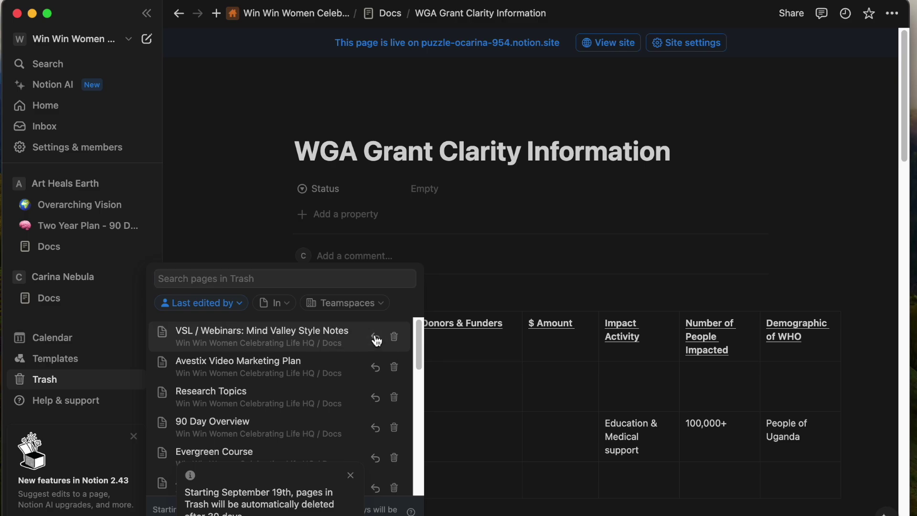
{"action": "left_click", "coordinate": [45, 380]}
{"action": "left_click", "coordinate": [375, 339]}
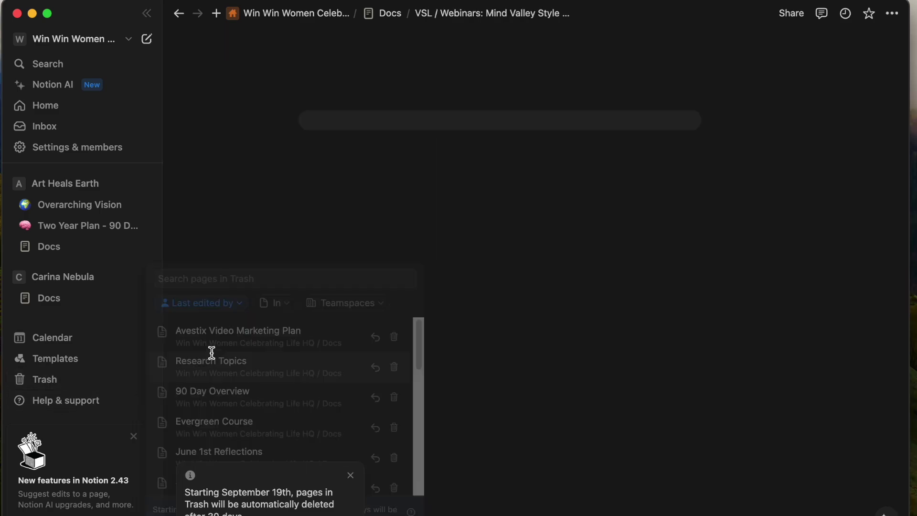
{"action": "left_click", "coordinate": [48, 381]}
{"action": "left_click", "coordinate": [374, 338]}
Restore Research Topics, 90 Day Overview, Evergreen Course, June 1st Reflections, Show Host OMA Scripts, June Objective.
{"action": "left_click", "coordinate": [44, 380]}
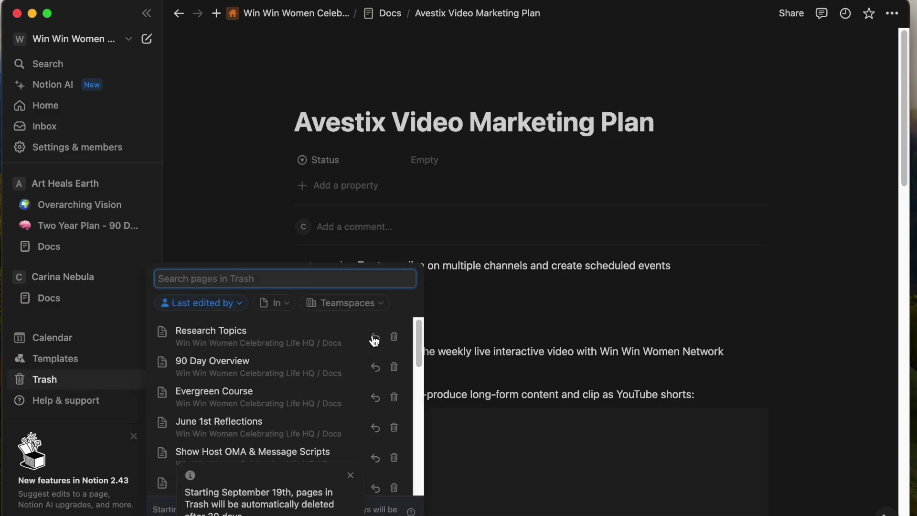
{"action": "left_click", "coordinate": [374, 338]}
{"action": "left_click", "coordinate": [50, 386]}
{"action": "left_click", "coordinate": [374, 338]}
{"action": "left_click", "coordinate": [44, 380]}
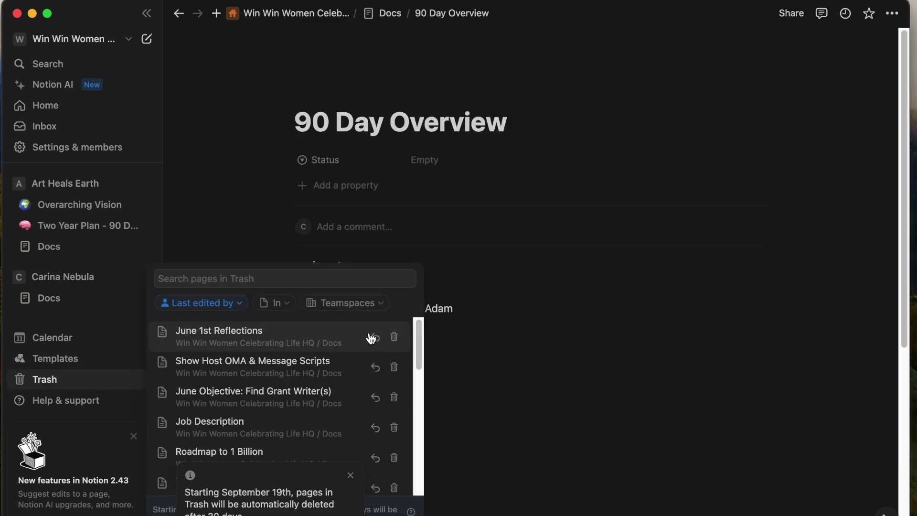
{"action": "left_click", "coordinate": [371, 338]}
{"action": "left_click", "coordinate": [55, 380]}
{"action": "left_click", "coordinate": [374, 338]}
{"action": "left_click", "coordinate": [61, 382]}
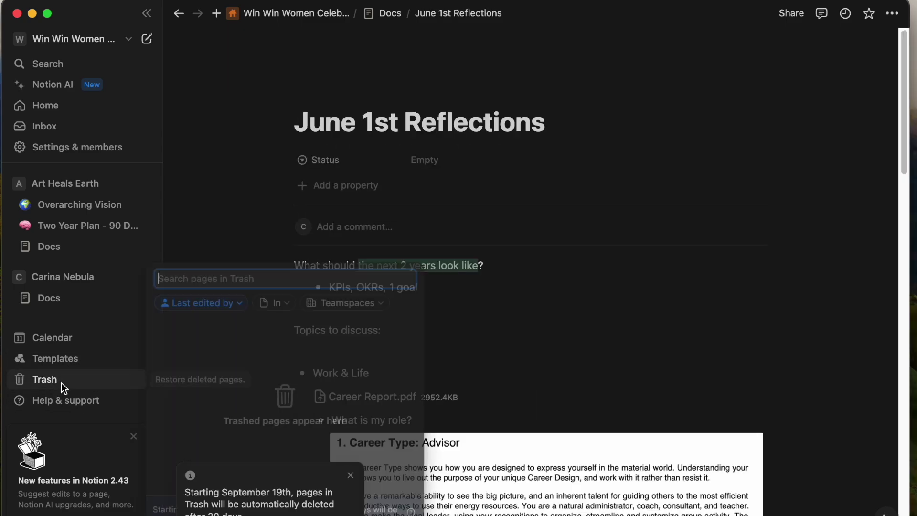
{"action": "left_click", "coordinate": [375, 337]}
{"action": "left_click", "coordinate": [61, 383]}
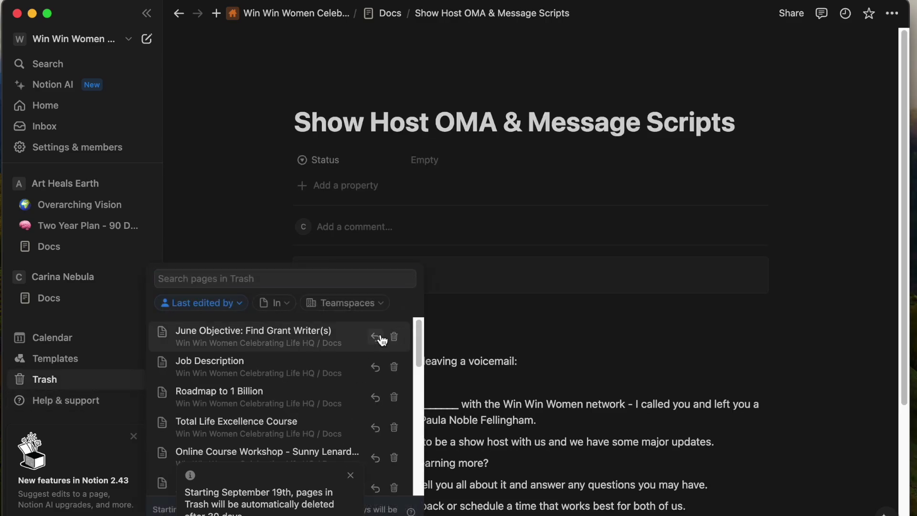
{"action": "left_click", "coordinate": [382, 340]}
Restore Job Description, Roadmap to 1 Billion, Total Life Excellence, Online Course Workshop, Branding & Sponsorships.
{"action": "left_click", "coordinate": [44, 379]}
{"action": "scroll", "coordinate": [354, 429], "scroll_direction": "down", "scroll_amount": 5}
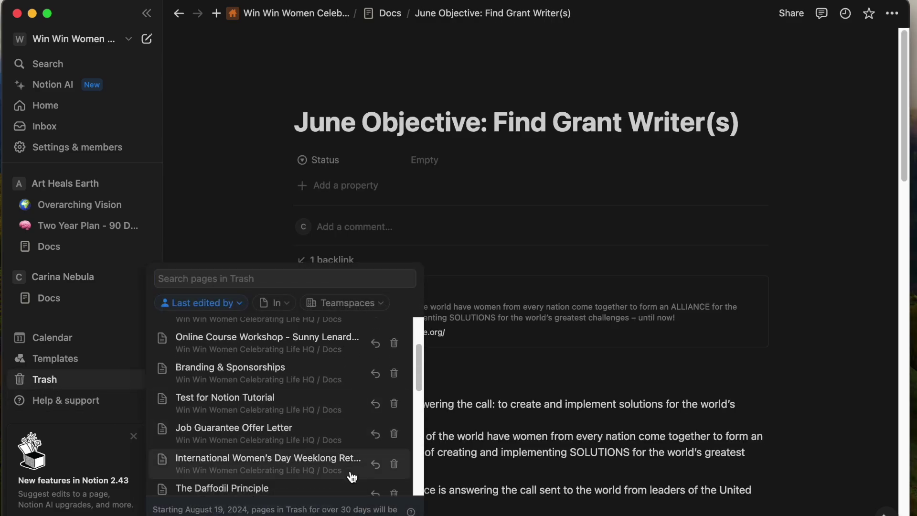
{"action": "scroll", "coordinate": [352, 476], "scroll_direction": "up", "scroll_amount": 3}
{"action": "left_click", "coordinate": [370, 338]}
{"action": "left_click", "coordinate": [45, 385]}
{"action": "left_click", "coordinate": [378, 339]}
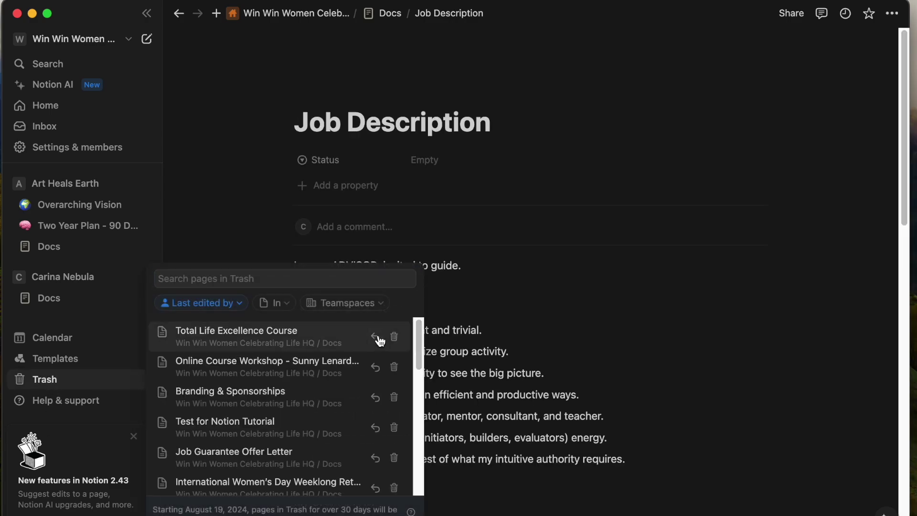
{"action": "left_click", "coordinate": [55, 381]}
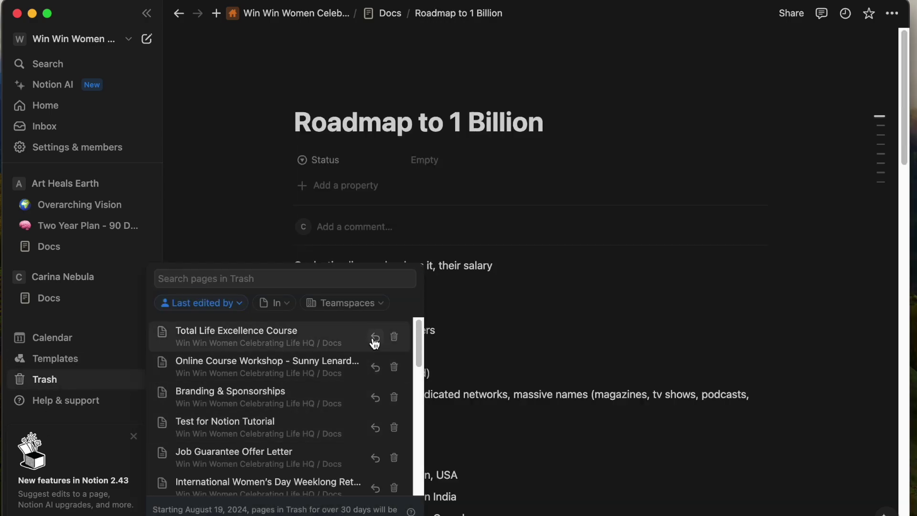
{"action": "left_click", "coordinate": [374, 338]}
{"action": "left_click", "coordinate": [47, 379]}
{"action": "left_click", "coordinate": [375, 339]}
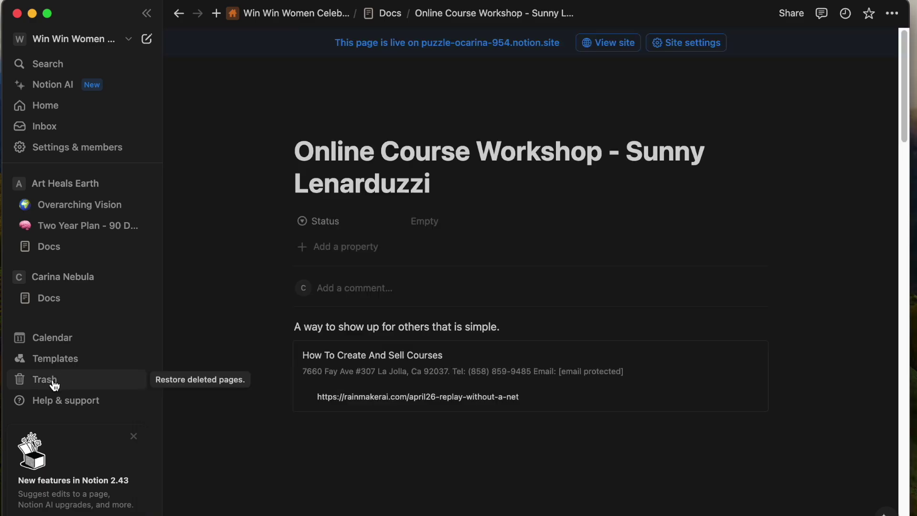
{"action": "left_click", "coordinate": [55, 385]}
{"action": "left_click", "coordinate": [374, 339]}
Restore Test for Notion Tutorial, Job Guarantee Offer Letter, IWD Retreat, Daffodil Principle, Show Host Email Invite; reopen Docs.
{"action": "left_click", "coordinate": [45, 380]}
{"action": "left_click", "coordinate": [375, 338]}
{"action": "left_click", "coordinate": [62, 381]}
{"action": "left_click", "coordinate": [375, 338]}
{"action": "left_click", "coordinate": [52, 380]}
{"action": "left_click", "coordinate": [375, 338]}
{"action": "left_click", "coordinate": [57, 380]}
{"action": "left_click", "coordinate": [374, 337]}
{"action": "left_click", "coordinate": [53, 381]}
{"action": "left_click", "coordinate": [376, 337]}
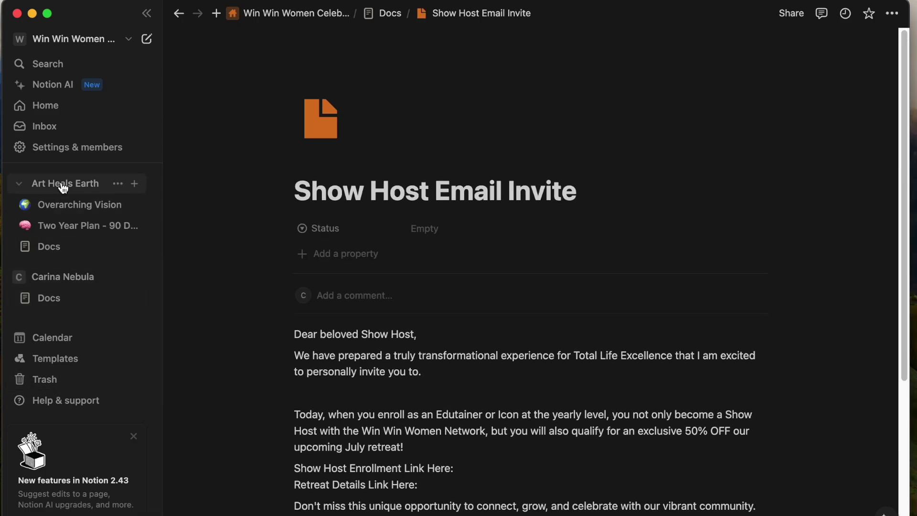
{"action": "left_click", "coordinate": [52, 336]}
{"action": "scroll", "coordinate": [334, 351], "scroll_direction": "down", "scroll_amount": 5}
Try moving June Objective: Find Grant Writer(s) from its row menu, then try nesting it under Docs.
{"action": "scroll", "coordinate": [337, 353], "scroll_direction": "up", "scroll_amount": 5}
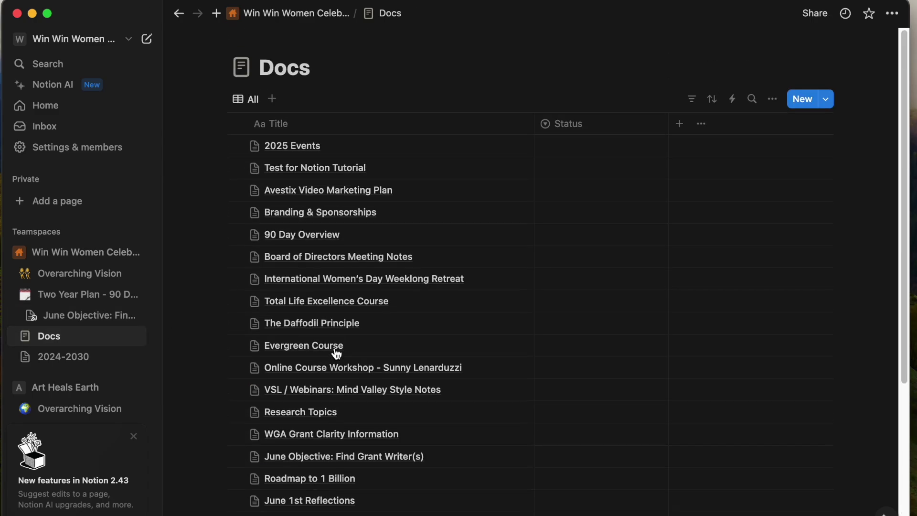
{"action": "scroll", "coordinate": [336, 354], "scroll_direction": "down", "scroll_amount": 4}
{"action": "left_click", "coordinate": [73, 321]}
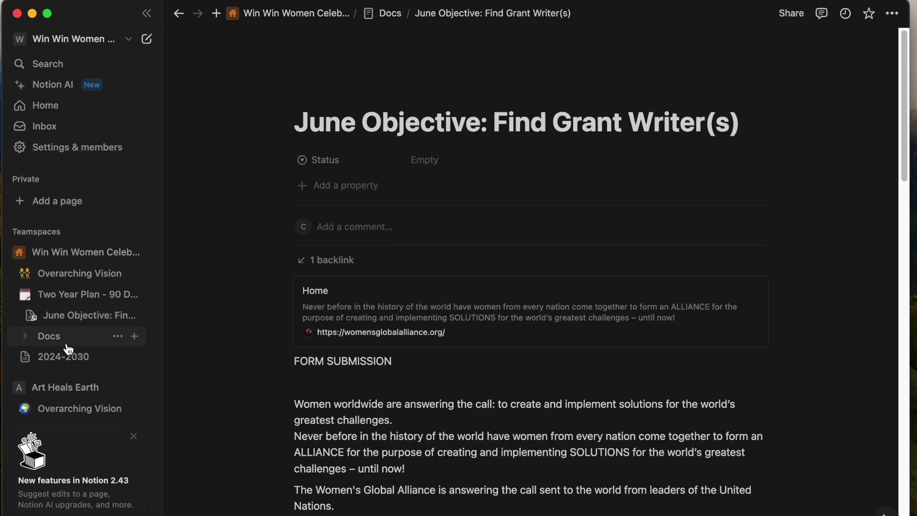
{"action": "left_click", "coordinate": [58, 338]}
{"action": "left_click", "coordinate": [118, 315]}
{"action": "left_click", "coordinate": [143, 370]}
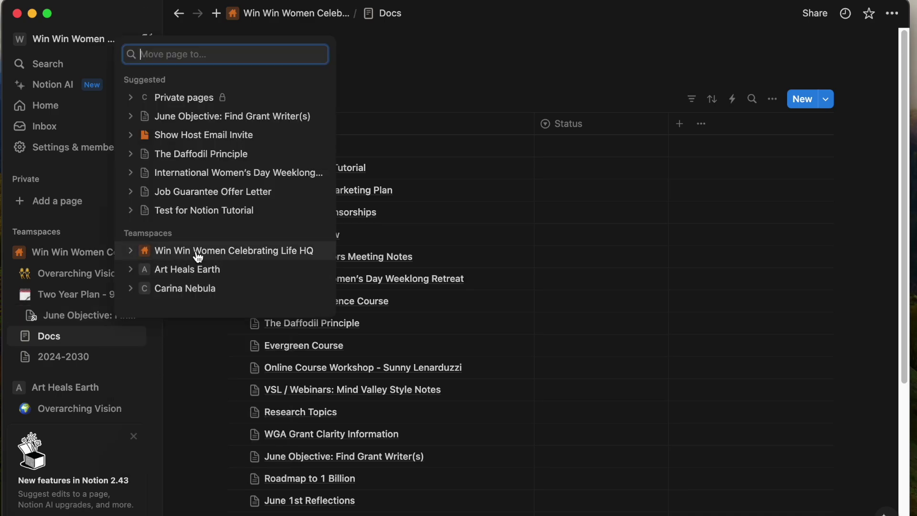
{"action": "left_click", "coordinate": [196, 394]}
{"action": "left_click_drag", "start_coordinate": [29, 320], "coordinate": [139, 348]}
Open June Objective, try moving it from the page menu, then cancel and return to Docs.
{"action": "left_click", "coordinate": [90, 315]}
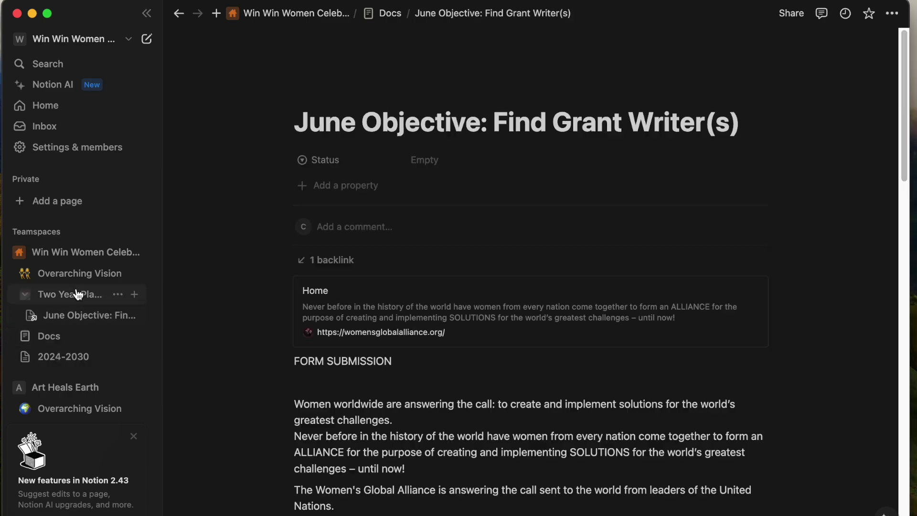
{"action": "left_click", "coordinate": [892, 15]}
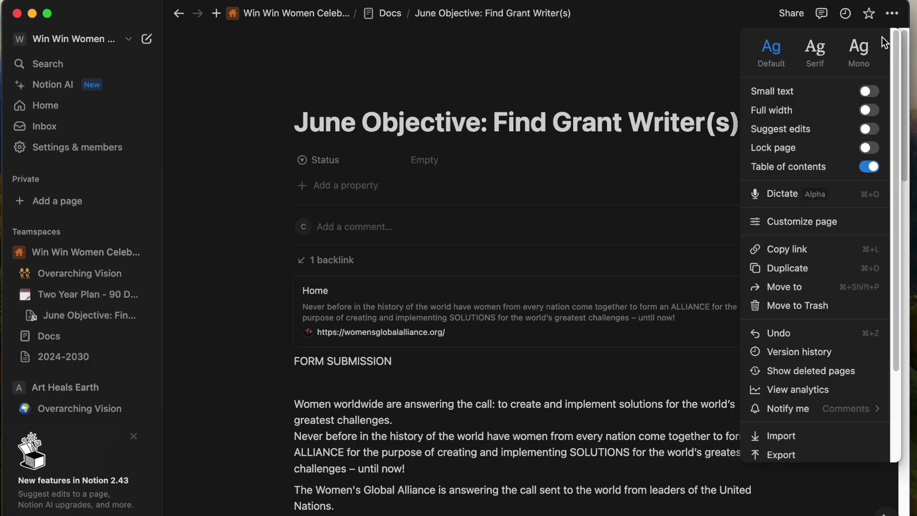
{"action": "left_click", "coordinate": [803, 287]}
{"action": "left_click", "coordinate": [746, 151]}
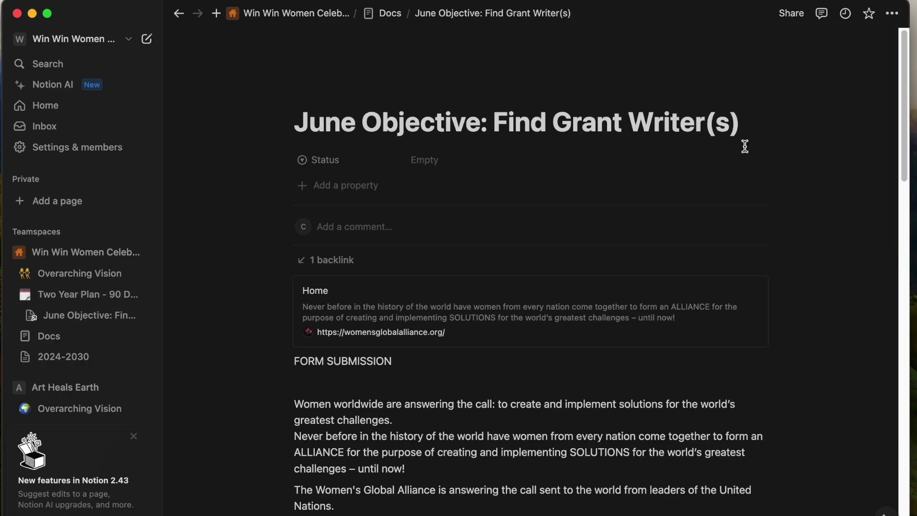
{"action": "left_click", "coordinate": [43, 338]}
{"action": "scroll", "coordinate": [354, 351], "scroll_direction": "down", "scroll_amount": 5}
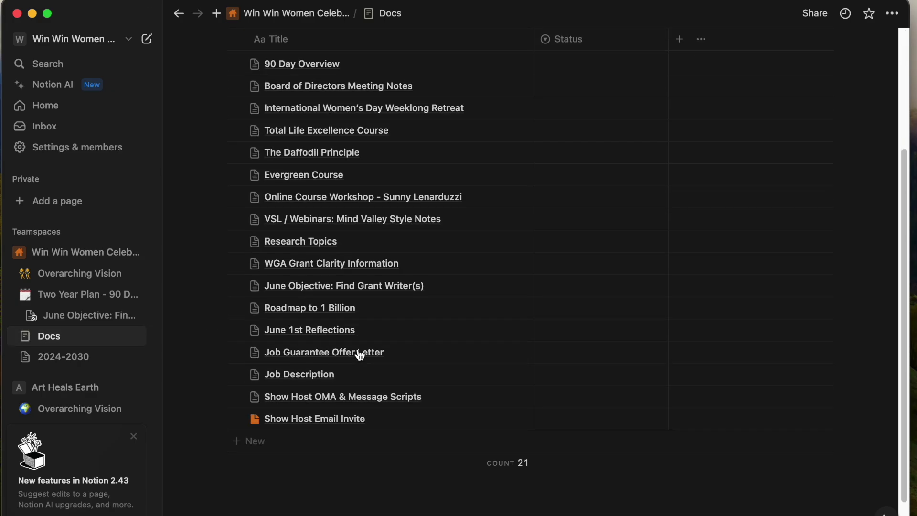
{"action": "scroll", "coordinate": [359, 355], "scroll_direction": "up", "scroll_amount": 3}
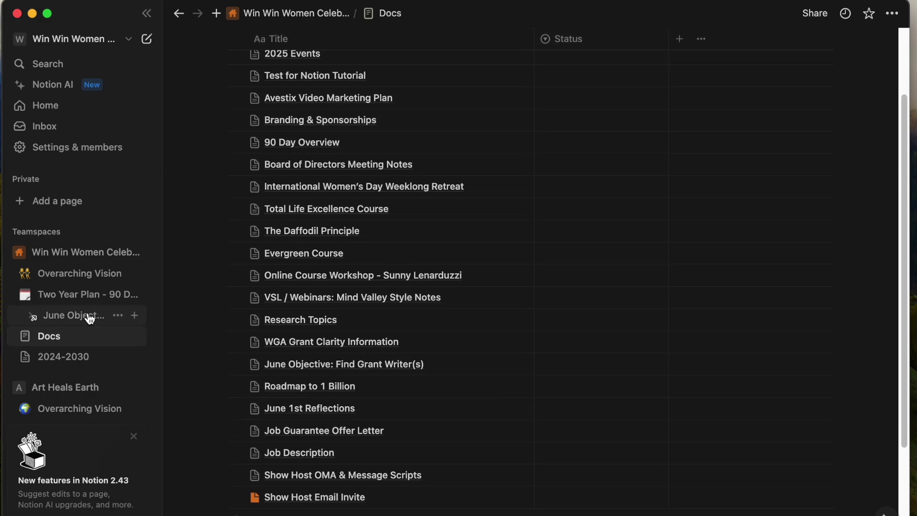
Move the June Objective: Find Grant Writer(s) page to Trash from its page menu.
{"action": "left_click", "coordinate": [74, 315]}
{"action": "left_click", "coordinate": [118, 315]}
{"action": "scroll", "coordinate": [346, 328], "scroll_direction": "down", "scroll_amount": 15}
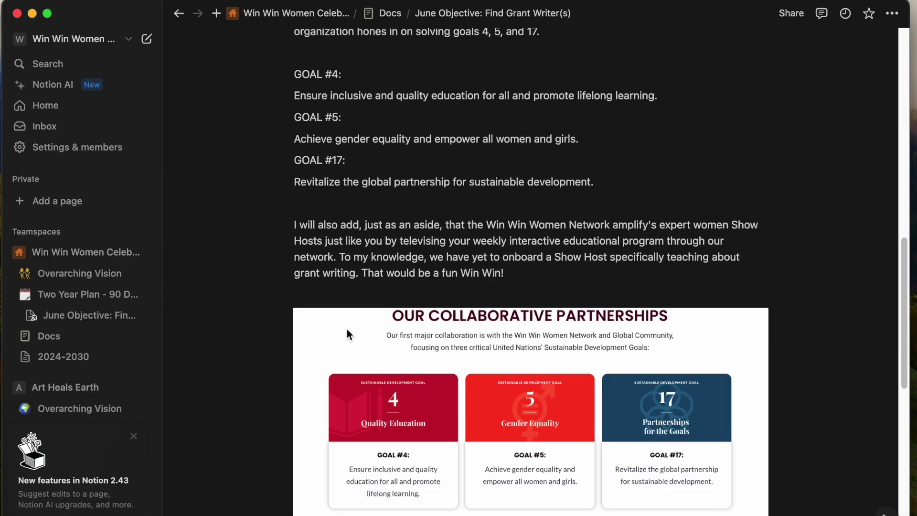
{"action": "scroll", "coordinate": [348, 329], "scroll_direction": "down", "scroll_amount": 10}
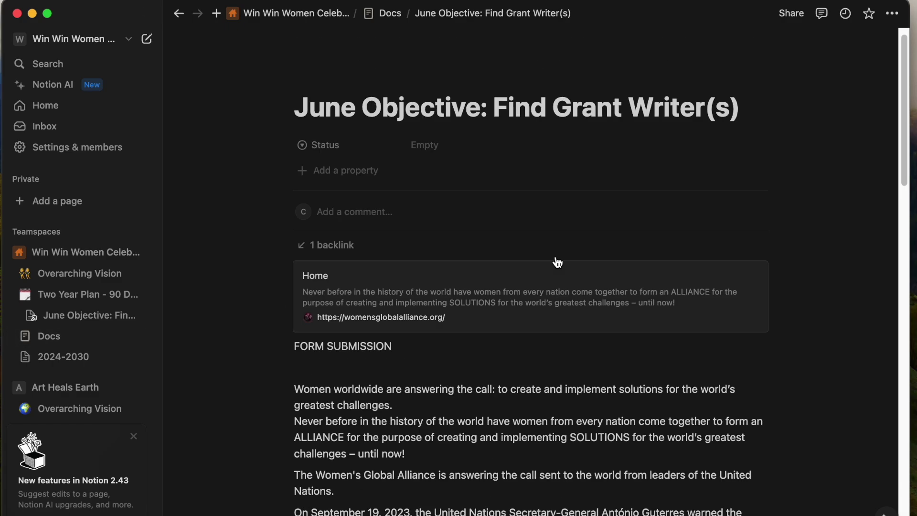
{"action": "left_click", "coordinate": [892, 13]}
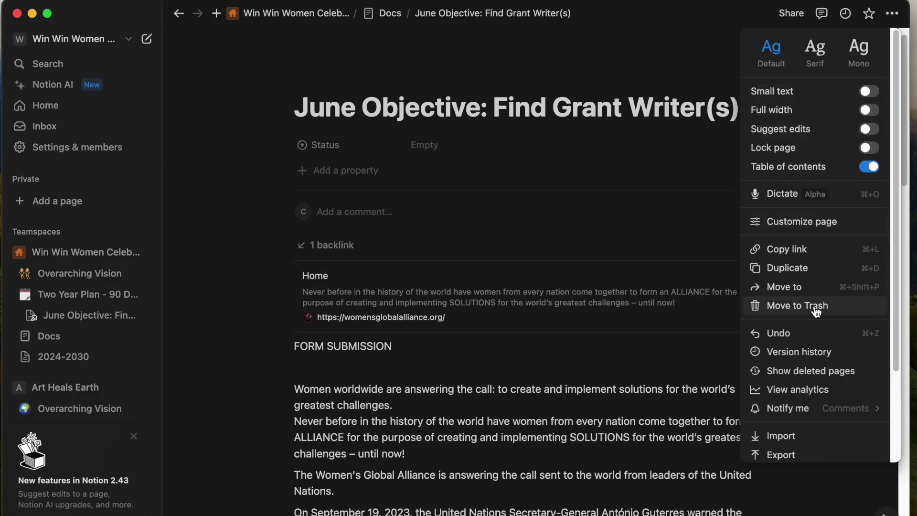
{"action": "left_click", "coordinate": [814, 302]}
Open Test for Notion Tutorial beside the Docs table.
{"action": "scroll", "coordinate": [343, 352], "scroll_direction": "down", "scroll_amount": 4}
{"action": "scroll", "coordinate": [419, 133], "scroll_direction": "up", "scroll_amount": 4}
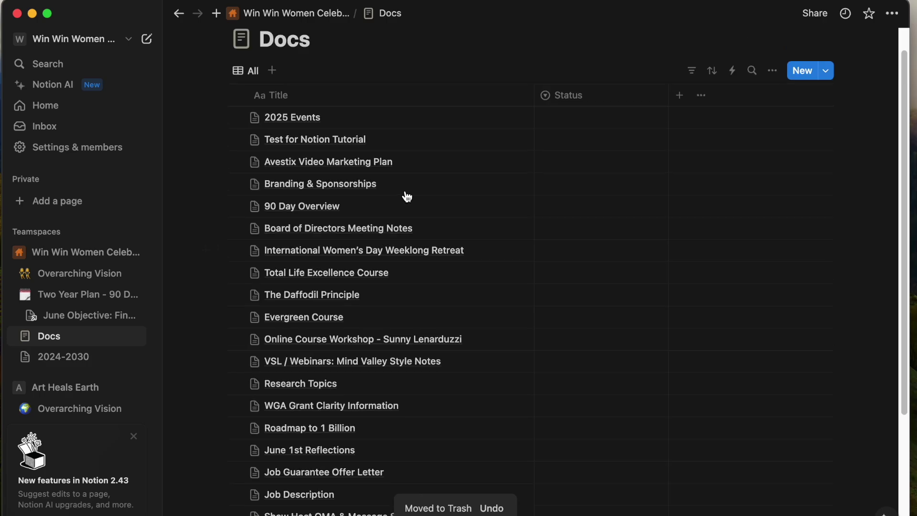
{"action": "left_click", "coordinate": [507, 168]}
Return to the full Docs table and reopen Test for Notion Tutorial in side peek.
{"action": "scroll", "coordinate": [583, 389], "scroll_direction": "down", "scroll_amount": 5}
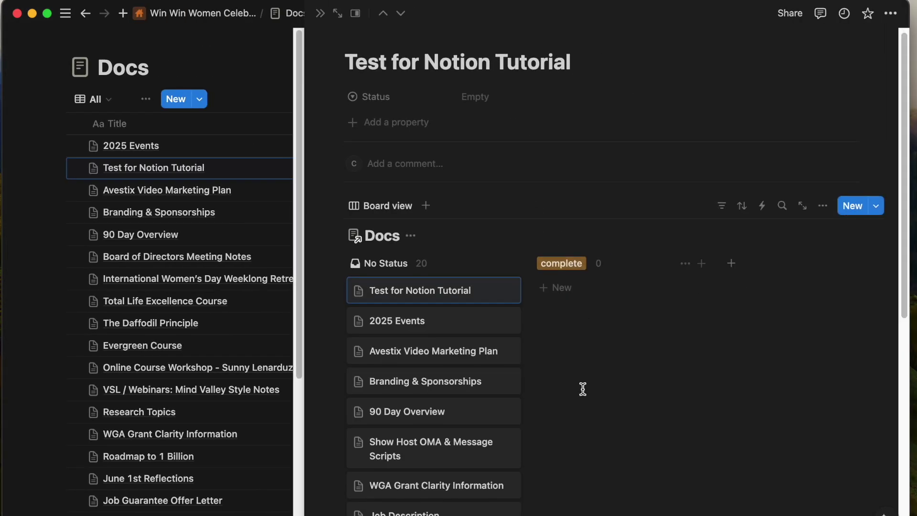
{"action": "scroll", "coordinate": [583, 389], "scroll_direction": "down", "scroll_amount": 3}
{"action": "left_click_drag", "start_coordinate": [582, 501], "coordinate": [345, 276]}
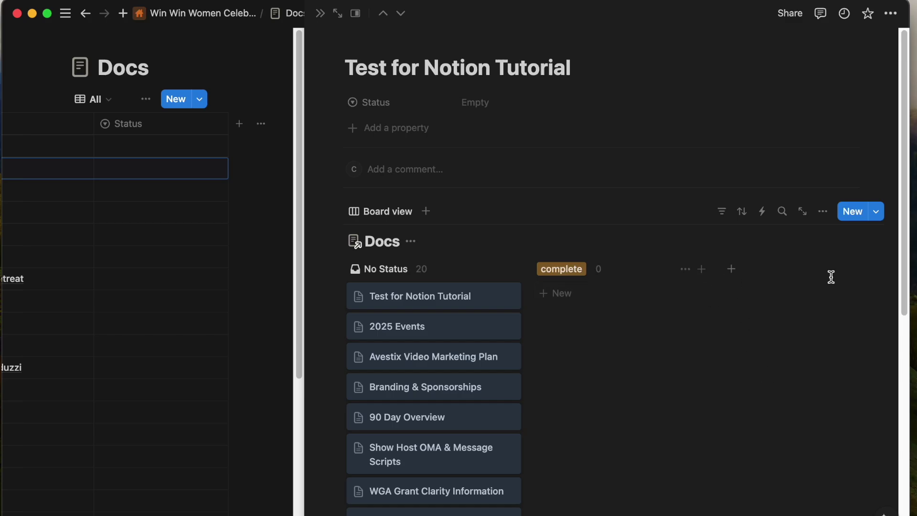
{"action": "left_click", "coordinate": [855, 214]}
{"action": "left_click", "coordinate": [241, 389]}
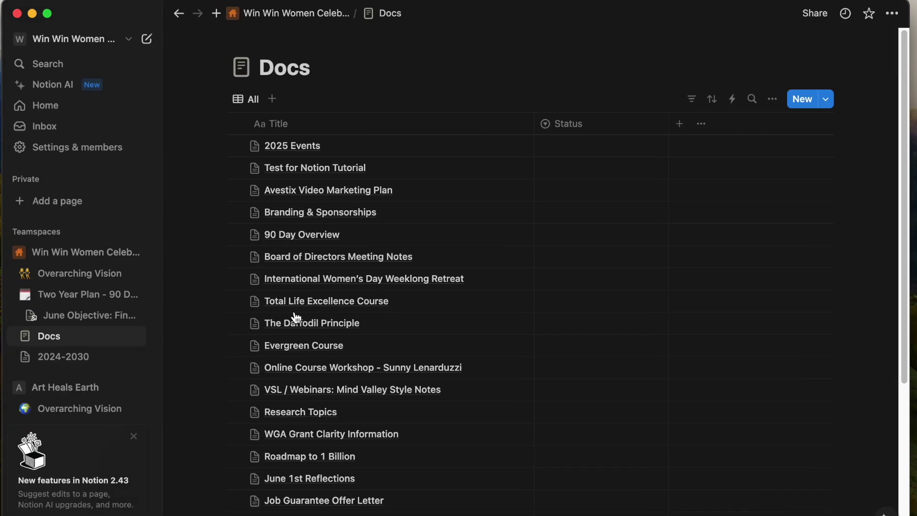
{"action": "scroll", "coordinate": [331, 354], "scroll_direction": "down", "scroll_amount": 1}
{"action": "left_click", "coordinate": [498, 137]}
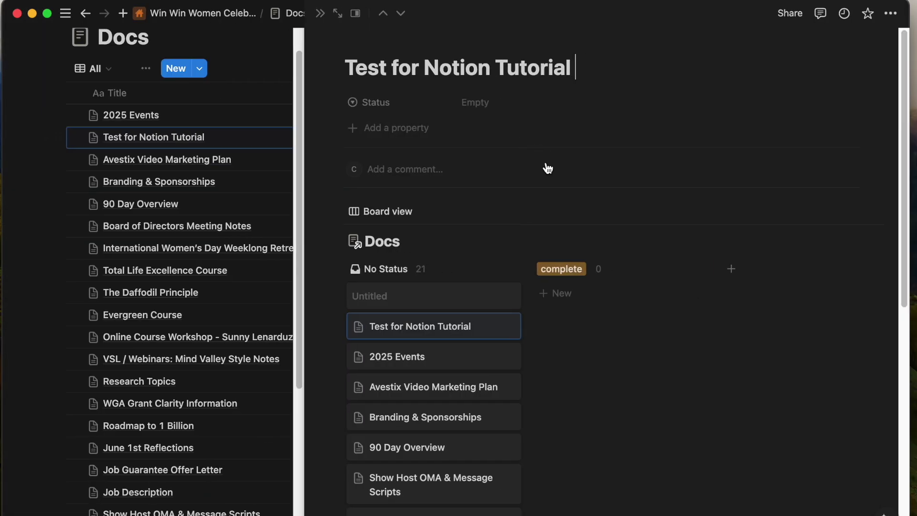
{"action": "scroll", "coordinate": [563, 238], "scroll_direction": "down", "scroll_amount": 5}
{"action": "scroll", "coordinate": [574, 295], "scroll_direction": "down", "scroll_amount": 3}
{"action": "scroll", "coordinate": [604, 319], "scroll_direction": "up", "scroll_amount": 7}
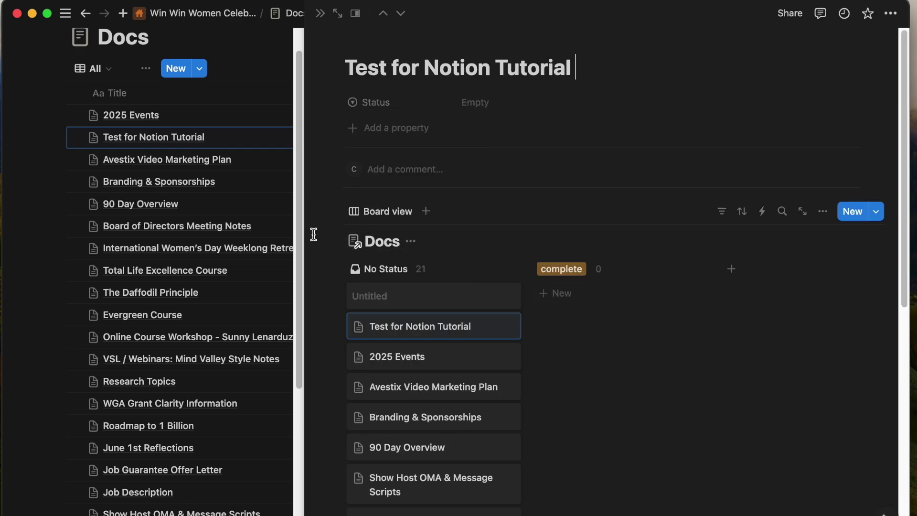
Insert a new Untitled gallery view into the page without choosing a data source.
{"action": "left_click", "coordinate": [326, 211]}
{"action": "scroll", "coordinate": [465, 382], "scroll_direction": "down", "scroll_amount": 10}
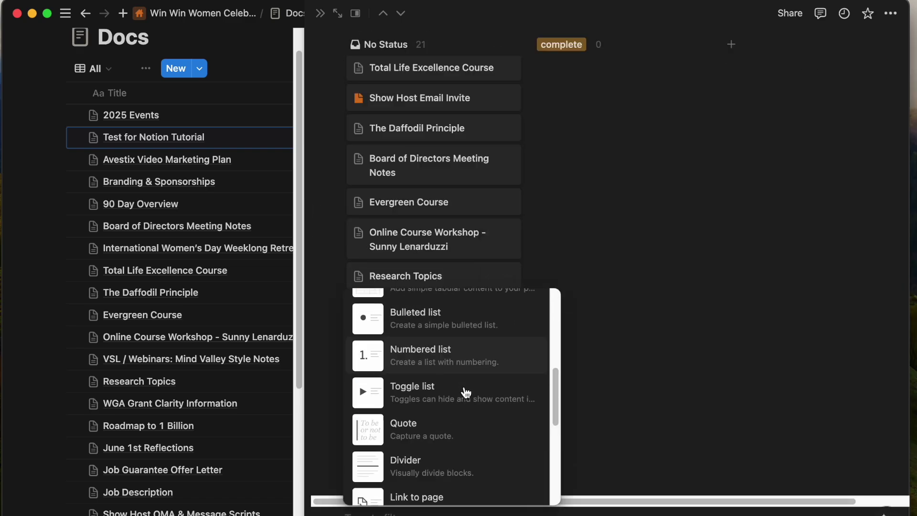
{"action": "left_click", "coordinate": [434, 418]}
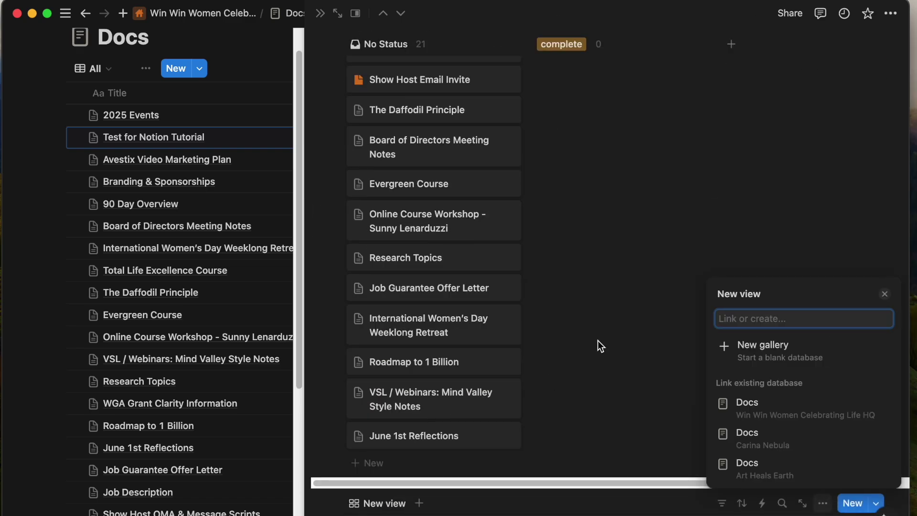
{"action": "left_click", "coordinate": [624, 328]}
{"action": "scroll", "coordinate": [430, 315], "scroll_direction": "down", "scroll_amount": 7}
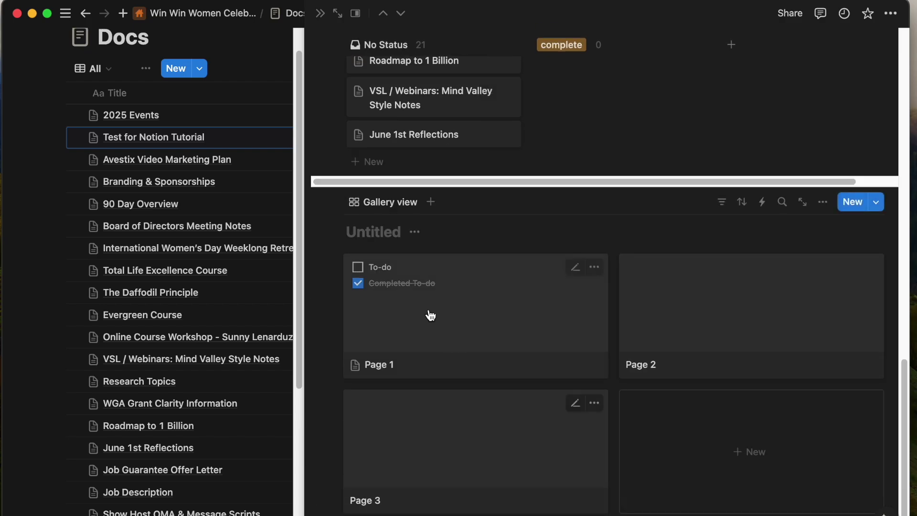
Look through the gallery's view menu and property settings.
{"action": "left_click", "coordinate": [395, 210]}
{"action": "key", "text": "Escape"}
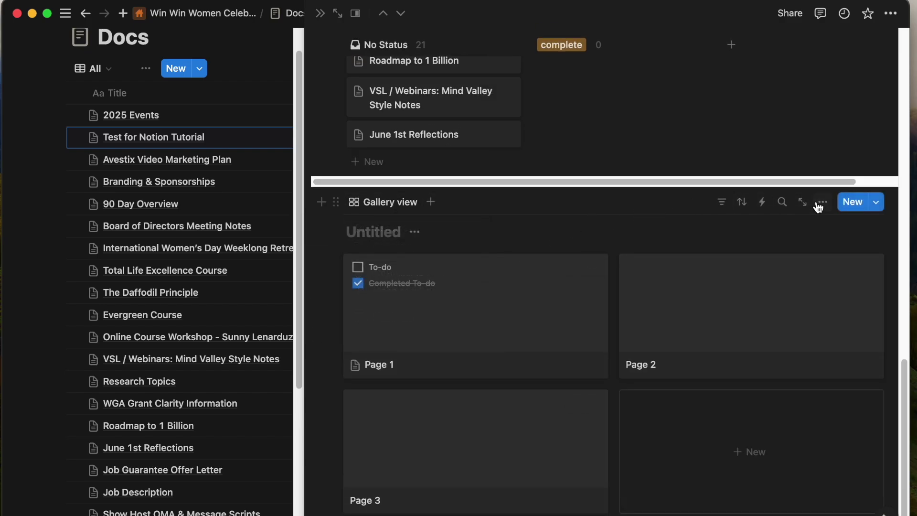
{"action": "left_click", "coordinate": [819, 205]}
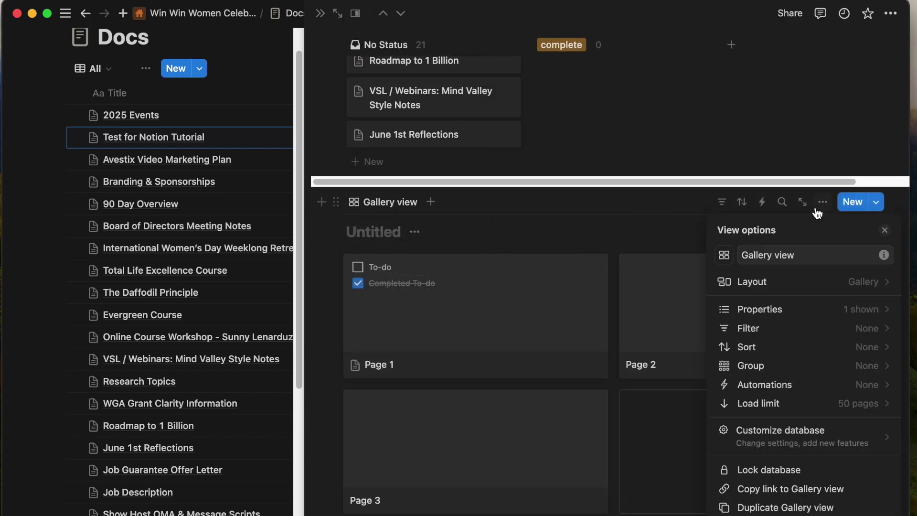
{"action": "left_click", "coordinate": [780, 313]}
{"action": "left_click", "coordinate": [522, 328]}
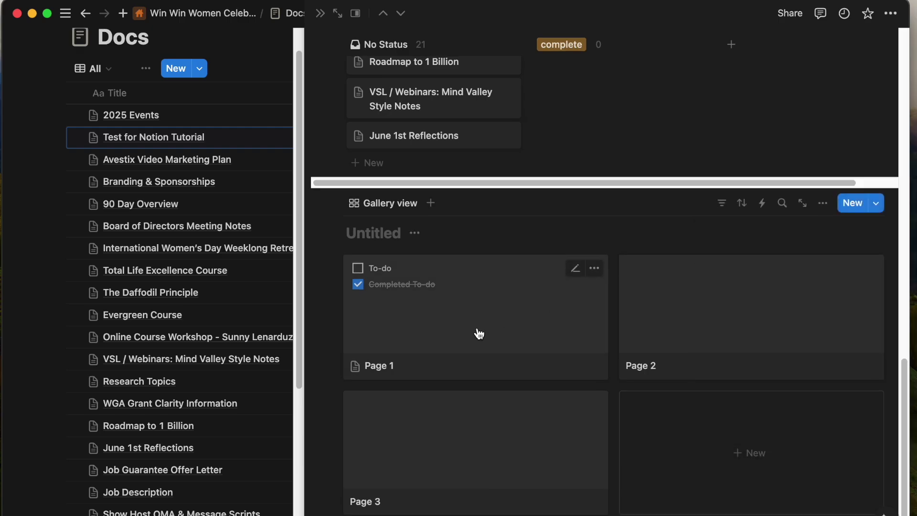
Delete the Page 1 card from the gallery, leaving Page 2.
{"action": "left_click", "coordinate": [593, 267]}
{"action": "key", "text": "Escape"}
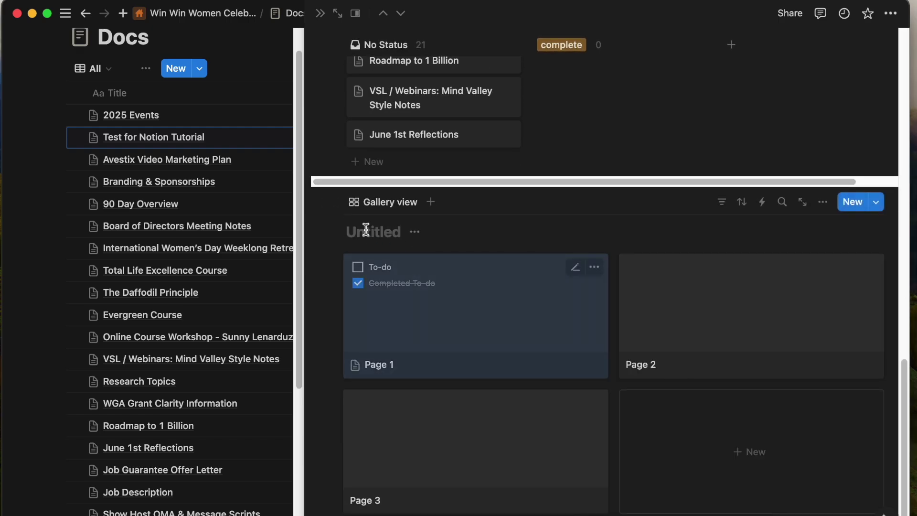
{"action": "key", "text": "Delete"}
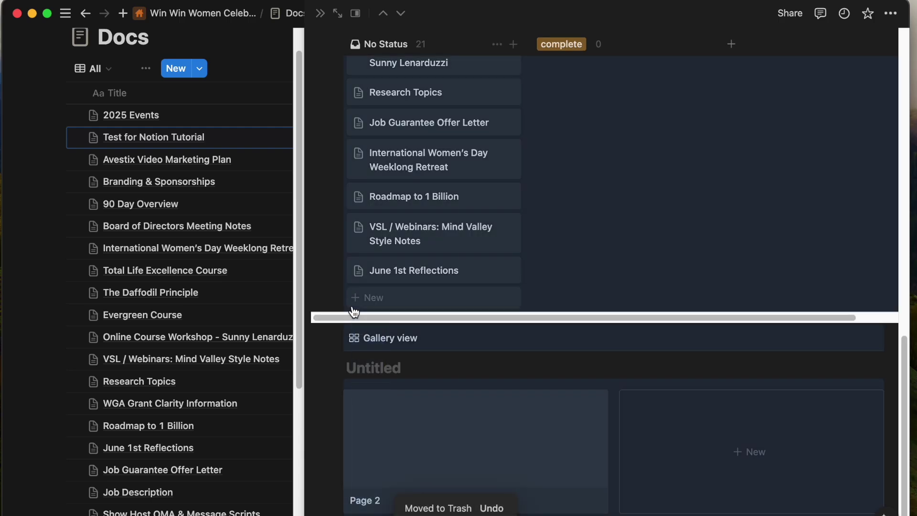
{"action": "scroll", "coordinate": [604, 277], "scroll_direction": "down", "scroll_amount": 10}
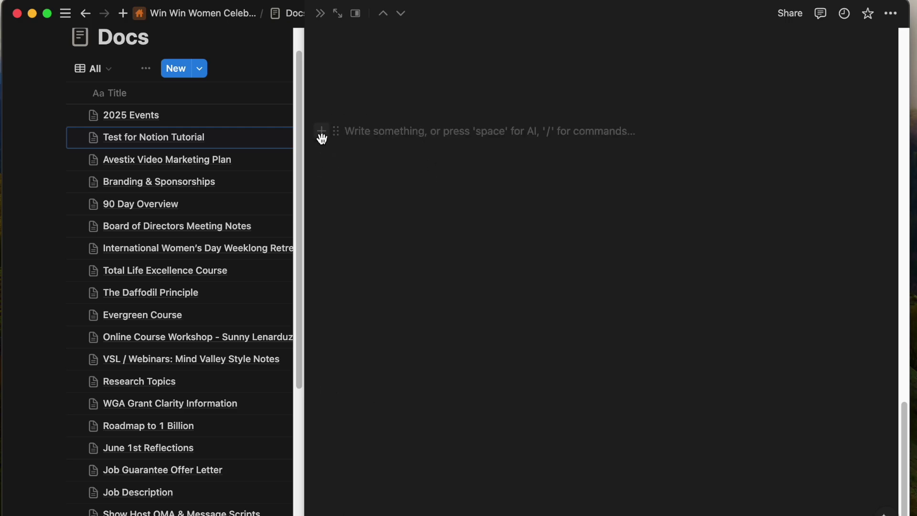
{"action": "left_click", "coordinate": [321, 131]}
{"action": "scroll", "coordinate": [441, 282], "scroll_direction": "down", "scroll_amount": 15}
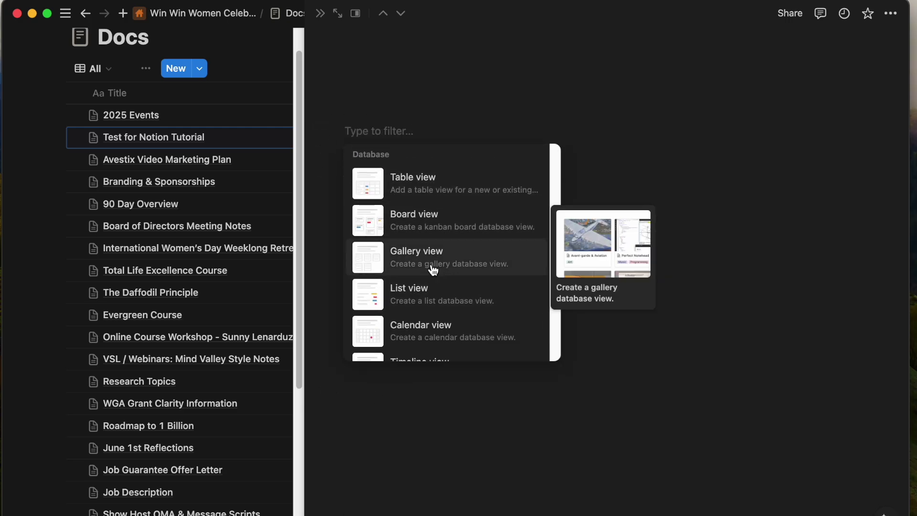
Insert a gallery view linked to the Win Win Women Docs database.
{"action": "left_click", "coordinate": [433, 268]}
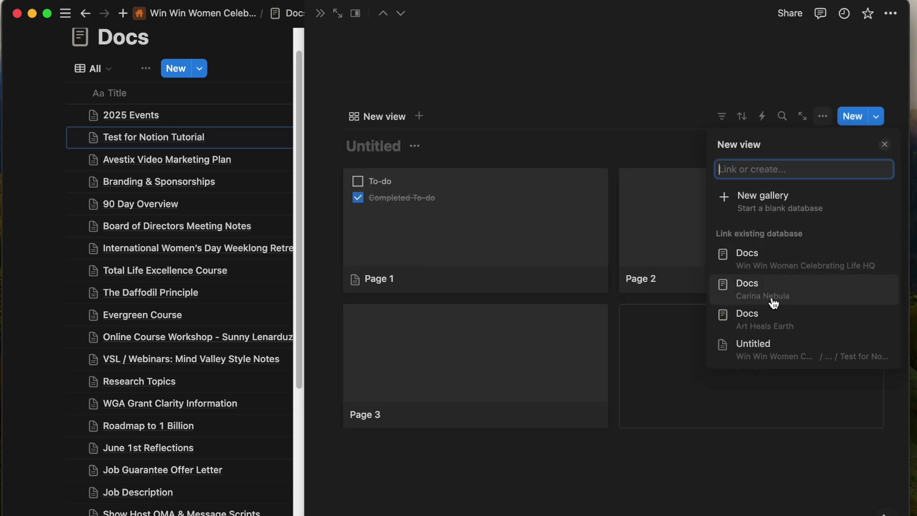
{"action": "left_click", "coordinate": [769, 261]}
{"action": "left_click", "coordinate": [596, 153]}
{"action": "scroll", "coordinate": [580, 176], "scroll_direction": "down", "scroll_amount": 3}
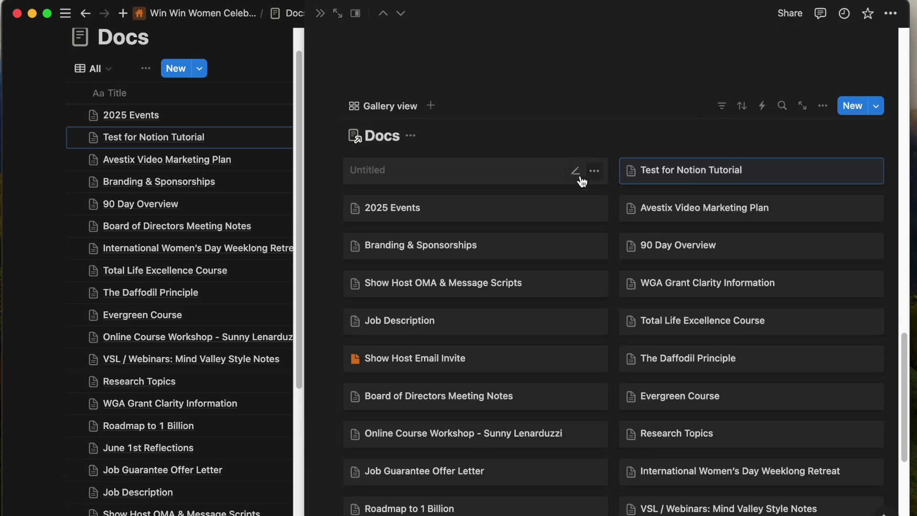
{"action": "scroll", "coordinate": [580, 177], "scroll_direction": "up", "scroll_amount": 1}
Reposition the 2025 Events card in the gallery and add an empty line below it.
{"action": "left_click", "coordinate": [594, 106]}
{"action": "key", "text": "Escape"}
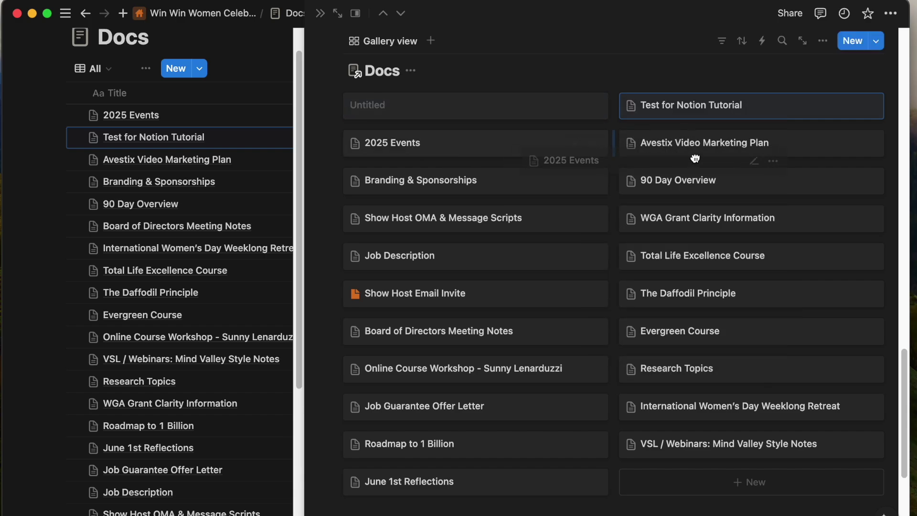
{"action": "left_click_drag", "start_coordinate": [695, 158], "coordinate": [678, 160]}
{"action": "scroll", "coordinate": [536, 282], "scroll_direction": "down", "scroll_amount": 5}
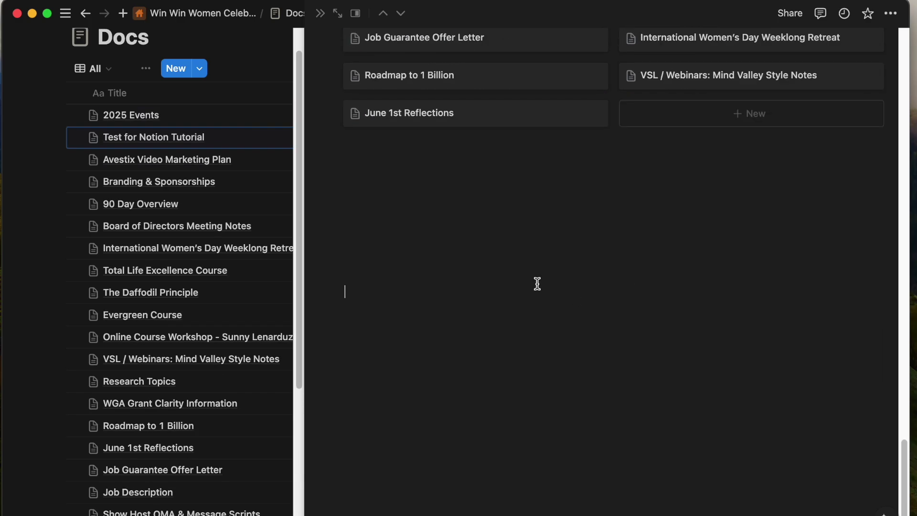
{"action": "left_click", "coordinate": [433, 177]}
{"action": "left_click", "coordinate": [323, 185]}
Add a Docs-linked calendar view below the gallery and bring up the Notion Calendar window.
{"action": "scroll", "coordinate": [429, 336], "scroll_direction": "down", "scroll_amount": 10}
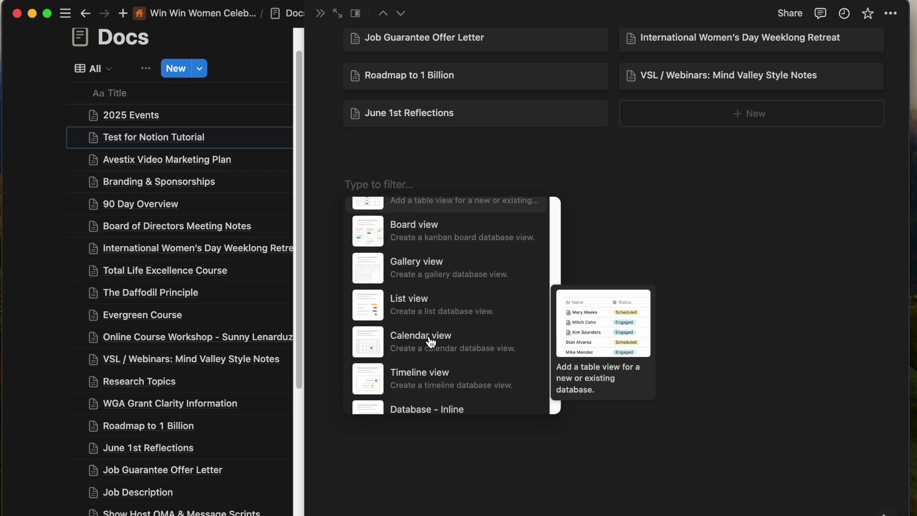
{"action": "left_click", "coordinate": [416, 245]}
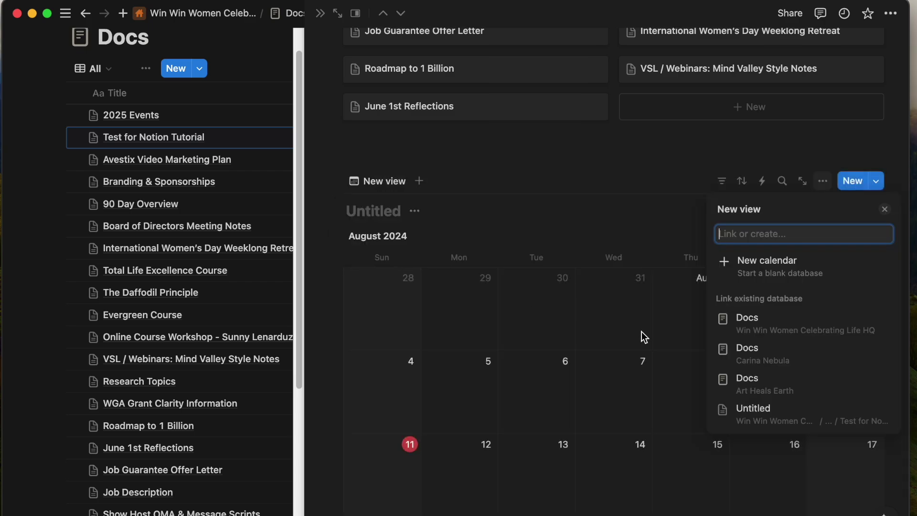
{"action": "left_click", "coordinate": [767, 325]}
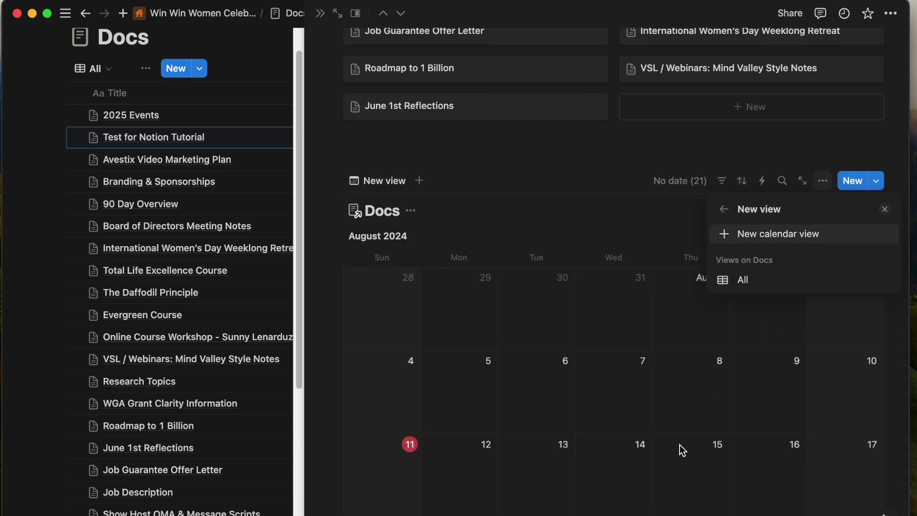
{"action": "left_click", "coordinate": [597, 223]}
{"action": "scroll", "coordinate": [732, 307], "scroll_direction": "down", "scroll_amount": 7}
{"action": "scroll", "coordinate": [733, 310], "scroll_direction": "up", "scroll_amount": 3}
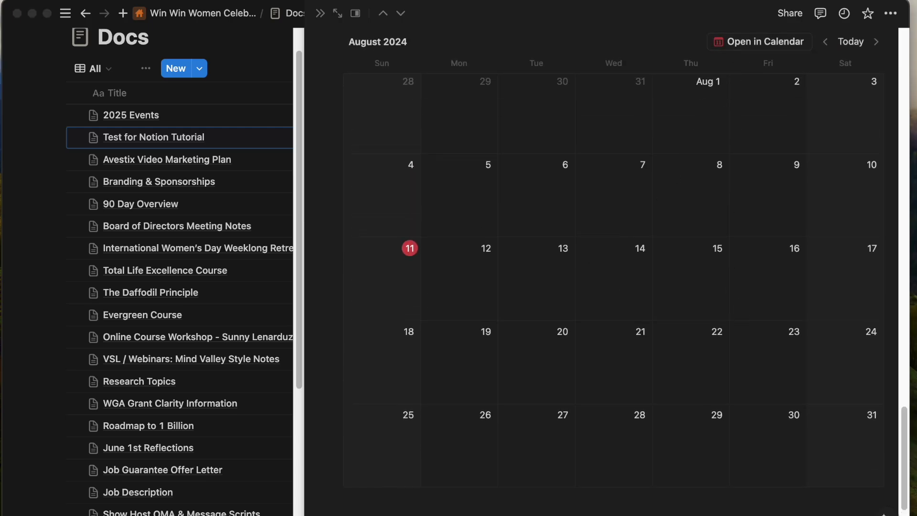
{"action": "left_click_drag", "start_coordinate": [88, 454], "coordinate": [489, 154]}
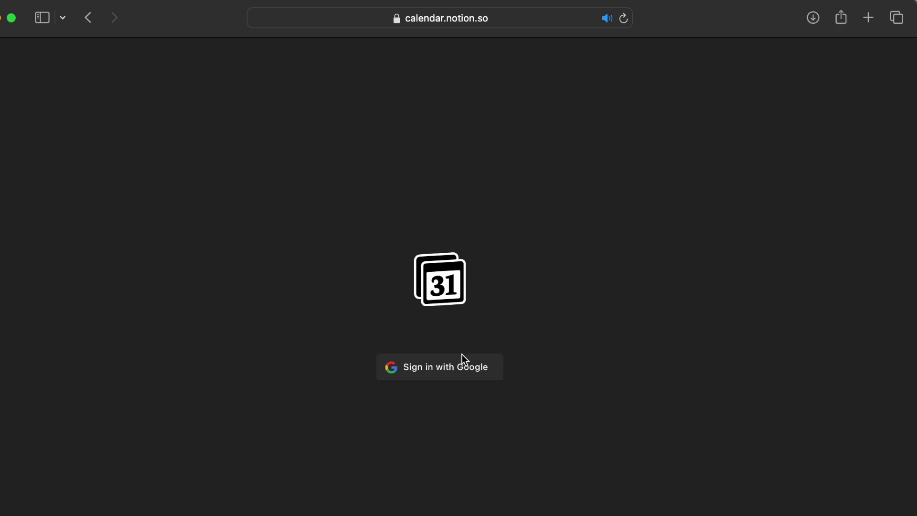
Sign in to Notion Calendar with Google and scroll through the August 11–17 week.
{"action": "left_click", "coordinate": [457, 366]}
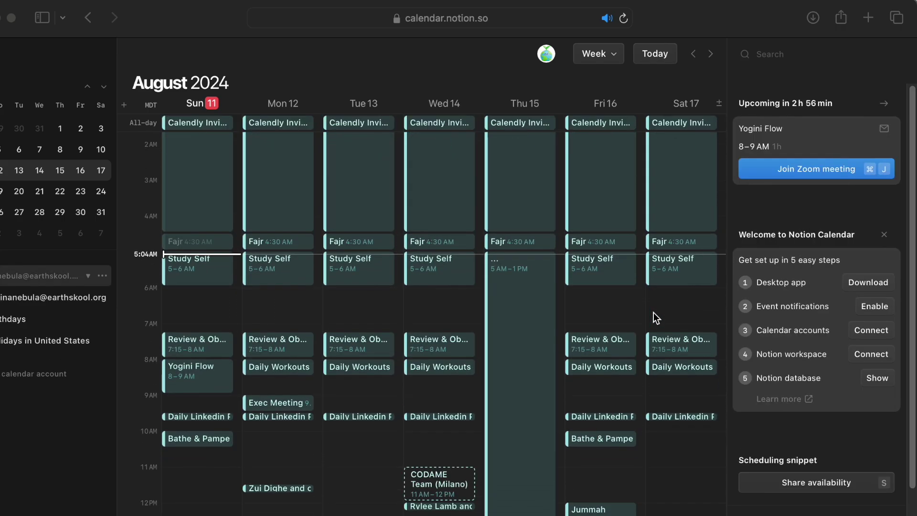
{"action": "scroll", "coordinate": [653, 312], "scroll_direction": "down", "scroll_amount": 5}
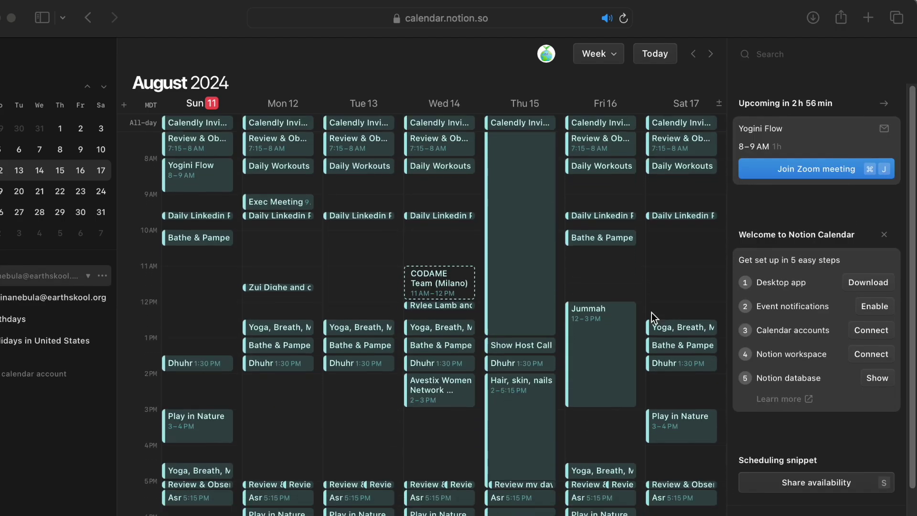
{"action": "scroll", "coordinate": [651, 312], "scroll_direction": "up", "scroll_amount": 7}
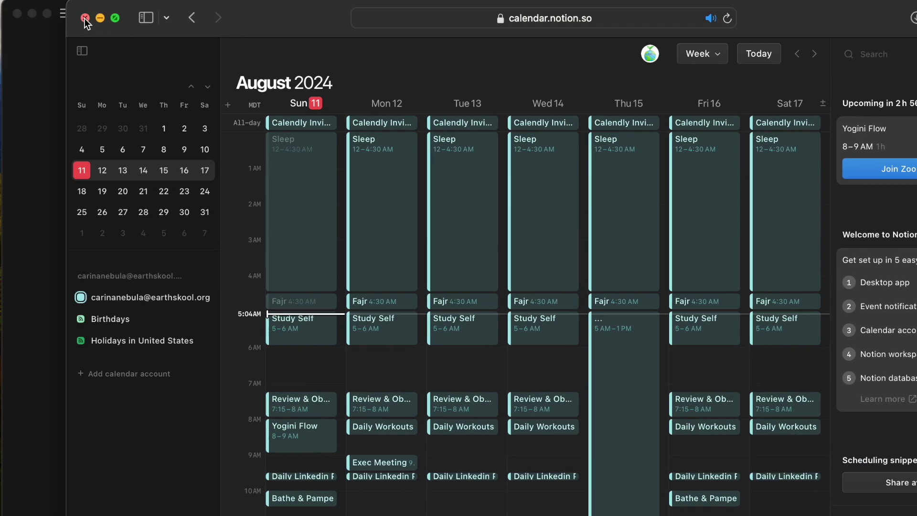
Close Notion Calendar and add a Docs-linked view below the calendar using the existing All table view.
{"action": "left_click", "coordinate": [84, 18]}
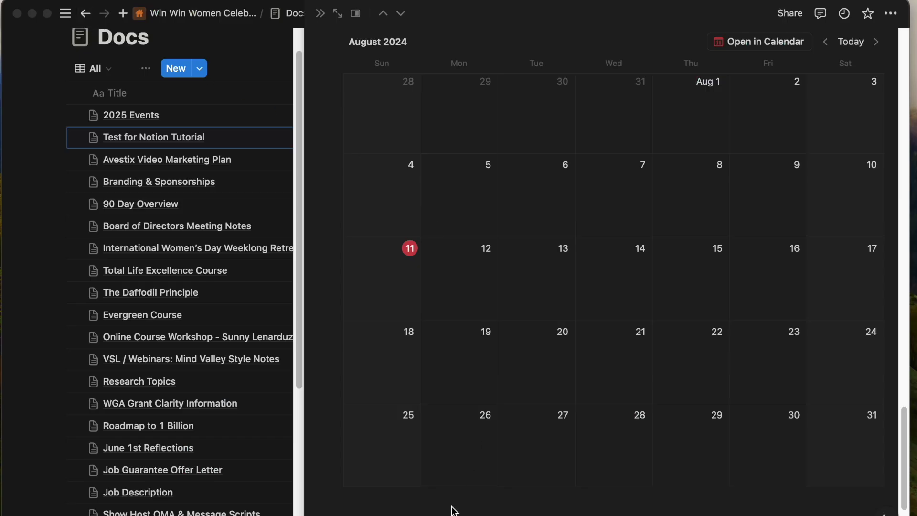
{"action": "scroll", "coordinate": [409, 510], "scroll_direction": "down", "scroll_amount": 6}
{"action": "left_click", "coordinate": [323, 229]}
{"action": "scroll", "coordinate": [422, 403], "scroll_direction": "down", "scroll_amount": 15}
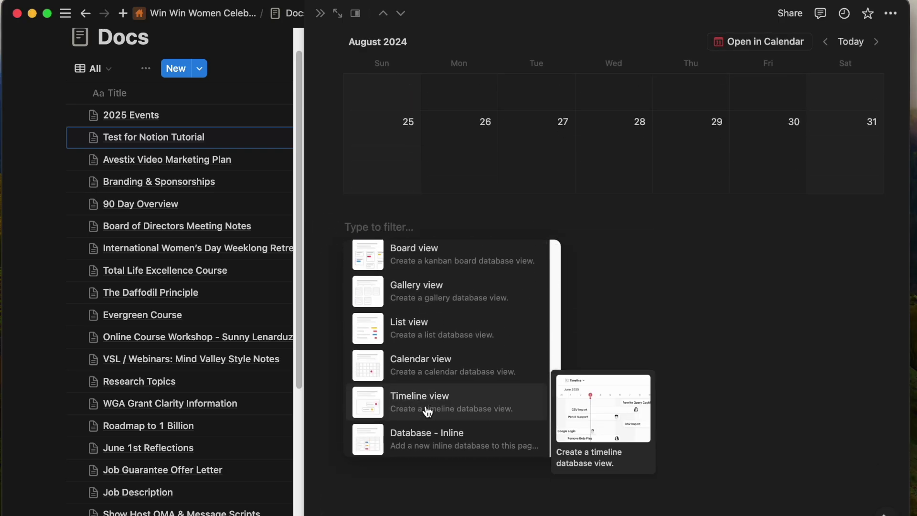
{"action": "left_click", "coordinate": [428, 411]}
{"action": "left_click", "coordinate": [787, 367]}
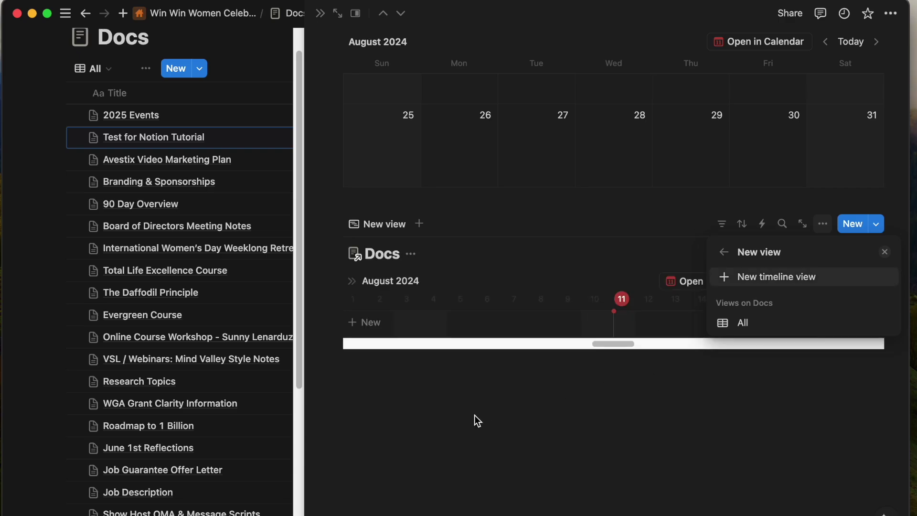
{"action": "left_click", "coordinate": [745, 323]}
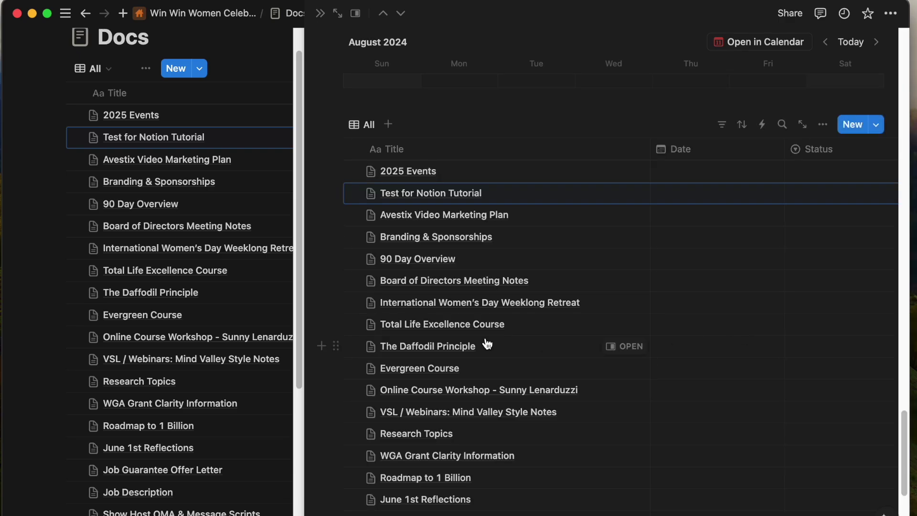
{"action": "scroll", "coordinate": [505, 436], "scroll_direction": "down", "scroll_amount": 5}
{"action": "scroll", "coordinate": [428, 379], "scroll_direction": "up", "scroll_amount": 2}
Set a day-of-event reminder on the 2025 Events date.
{"action": "left_click", "coordinate": [671, 87]}
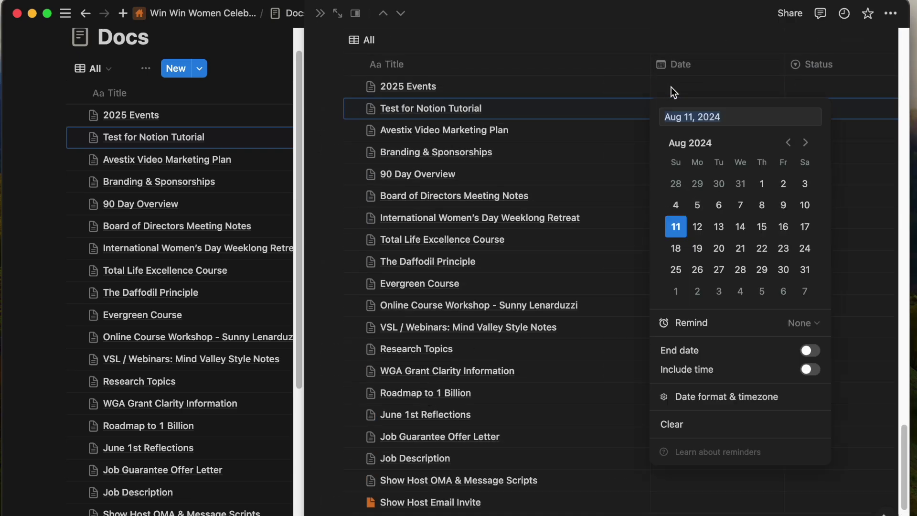
{"action": "left_click", "coordinate": [800, 322]}
{"action": "left_click", "coordinate": [579, 307]}
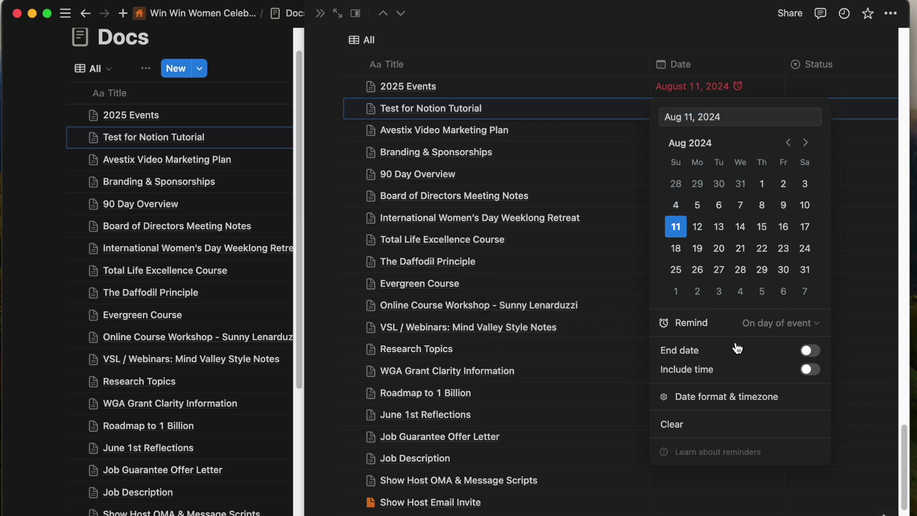
{"action": "left_click", "coordinate": [776, 323]}
{"action": "left_click", "coordinate": [604, 308]}
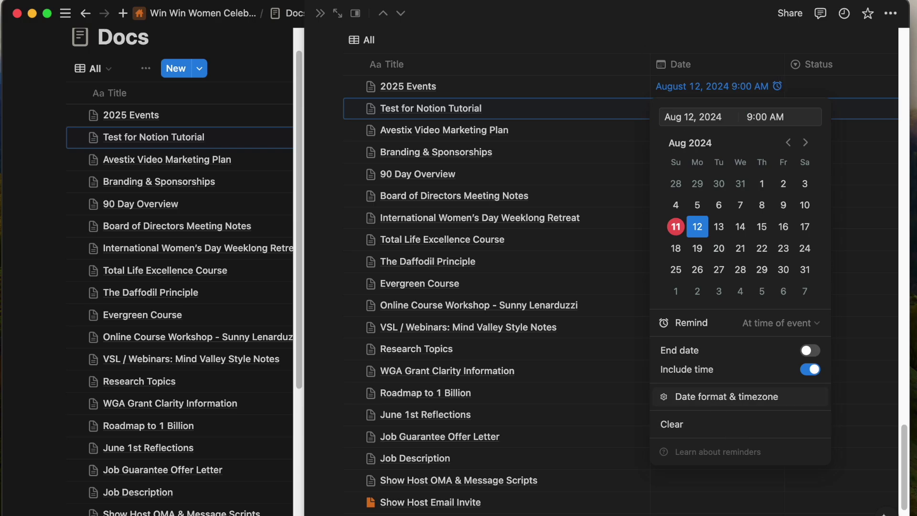
Keep Full date as the date format, review timezones, and finish editing the 2025 Events date.
{"action": "left_click", "coordinate": [716, 396]}
{"action": "left_click", "coordinate": [616, 387]}
{"action": "left_click", "coordinate": [614, 399]}
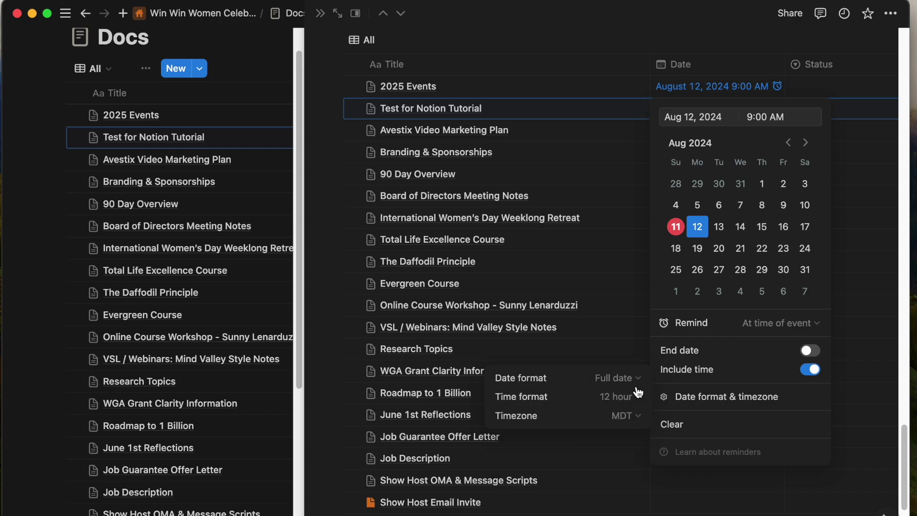
{"action": "left_click", "coordinate": [623, 416]}
{"action": "left_click", "coordinate": [752, 451]}
{"action": "left_click", "coordinate": [877, 114]}
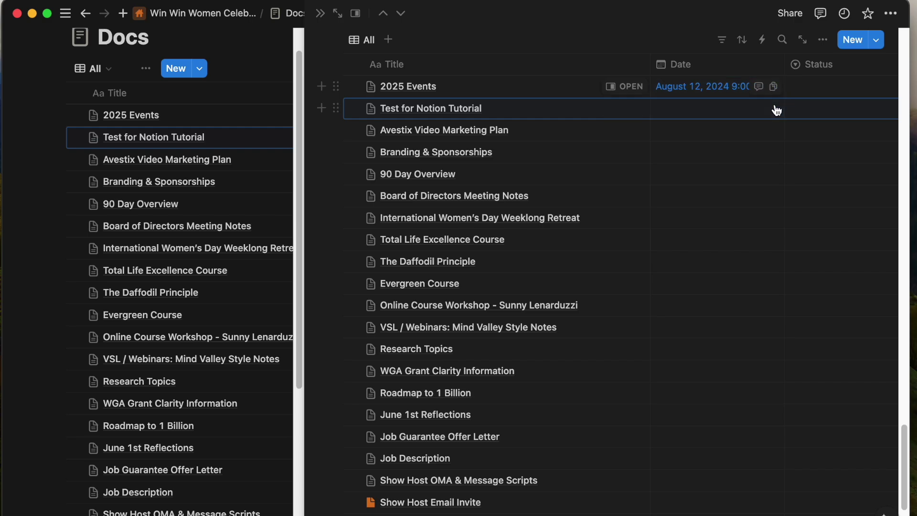
{"action": "left_click", "coordinate": [708, 88]}
{"action": "left_click", "coordinate": [676, 101]}
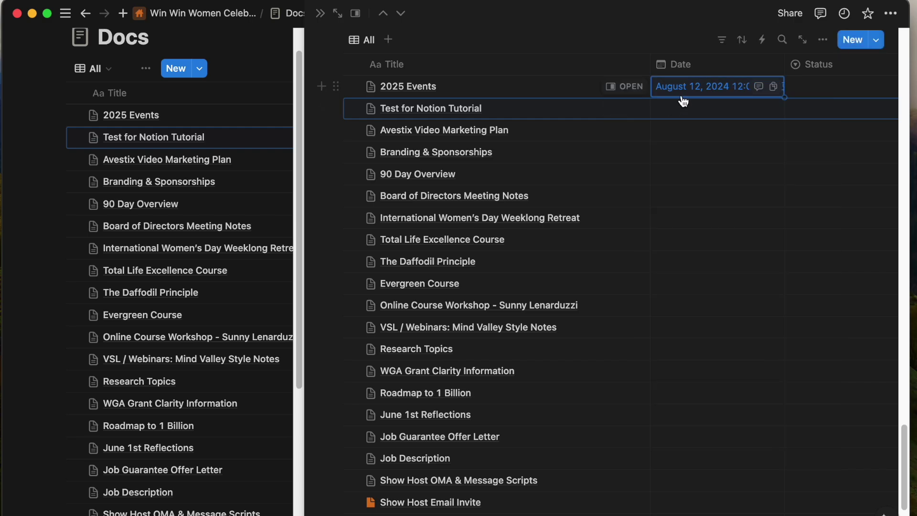
Show the workspace sidebar and reopen Test for Notion Tutorial beside the Docs list.
{"action": "key", "text": "super+backslash"}
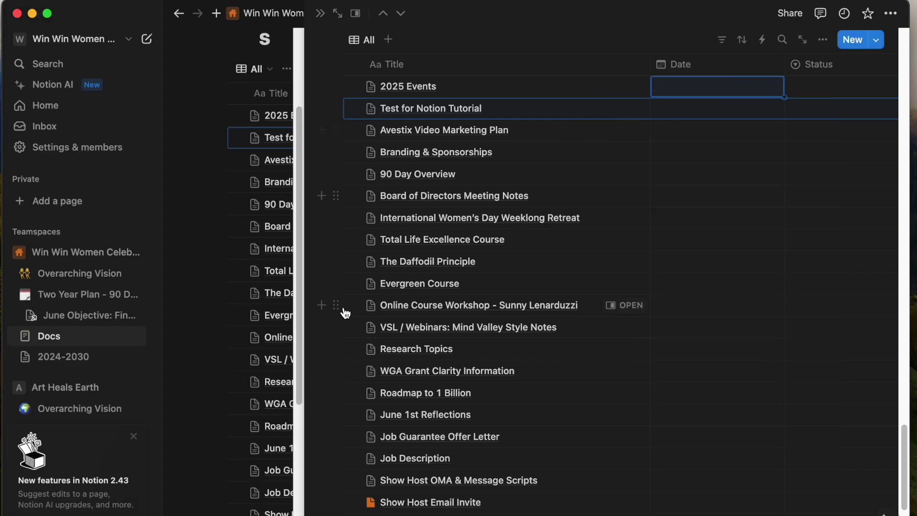
{"action": "left_click", "coordinate": [320, 15]}
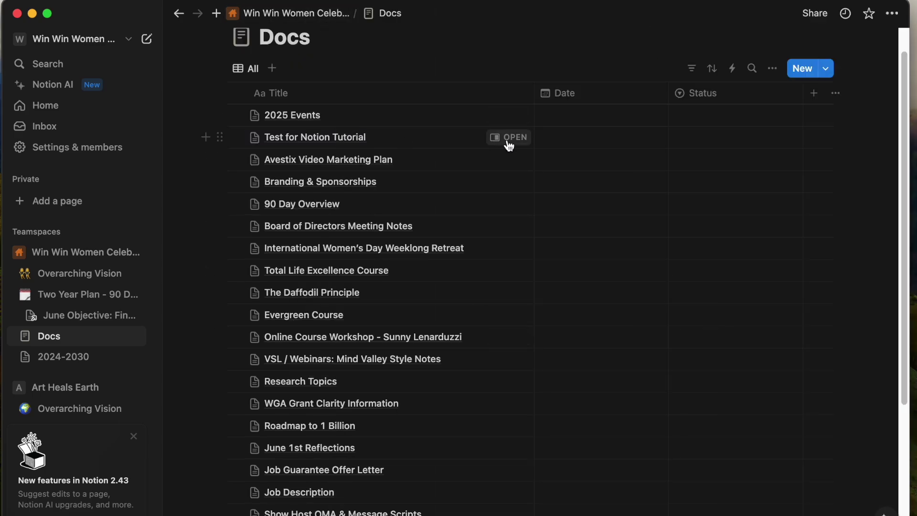
{"action": "left_click", "coordinate": [508, 141]}
{"action": "scroll", "coordinate": [606, 397], "scroll_direction": "down", "scroll_amount": 10}
Bring up the insertable blocks list below the table and scroll through it.
{"action": "key", "text": "space"}
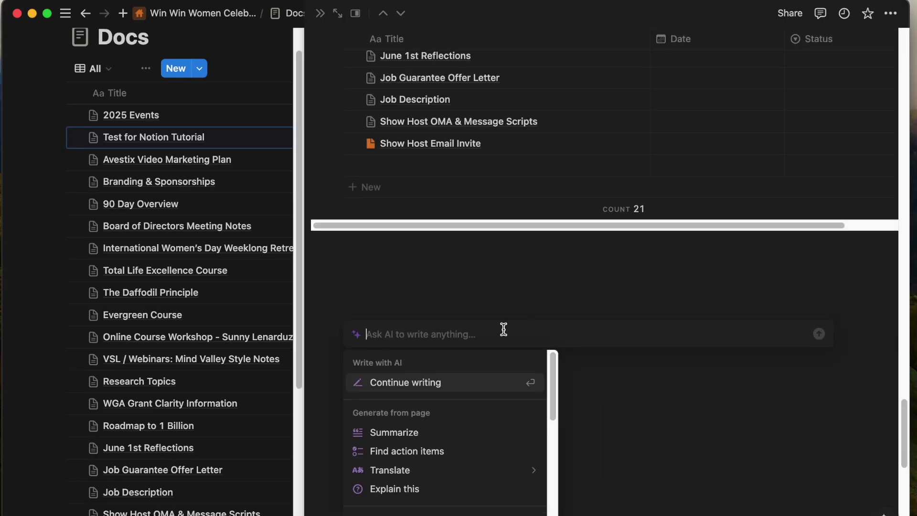
{"action": "key", "text": "Escape"}
{"action": "left_click", "coordinate": [317, 292]}
{"action": "scroll", "coordinate": [437, 402], "scroll_direction": "down", "scroll_amount": 5}
{"action": "scroll", "coordinate": [437, 403], "scroll_direction": "down", "scroll_amount": 6}
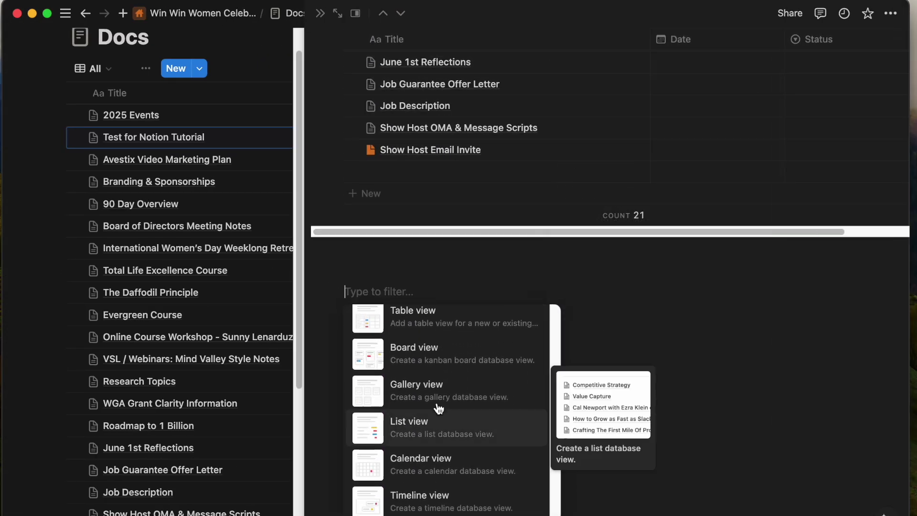
{"action": "scroll", "coordinate": [439, 408], "scroll_direction": "down", "scroll_amount": 4}
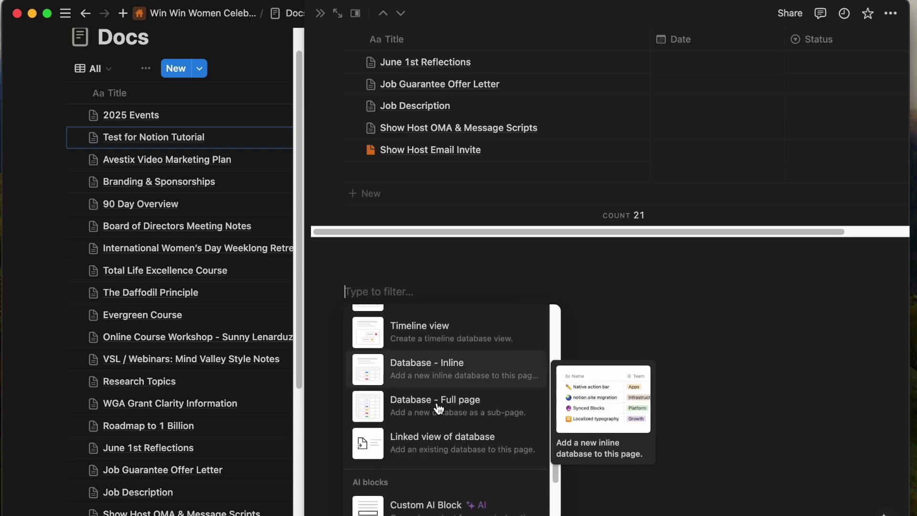
{"action": "scroll", "coordinate": [421, 384], "scroll_direction": "down", "scroll_amount": 6}
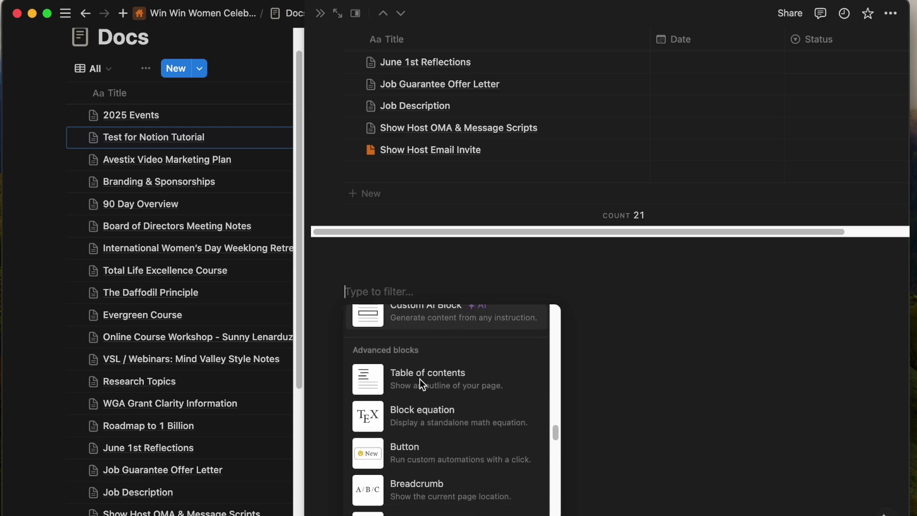
{"action": "scroll", "coordinate": [421, 384], "scroll_direction": "down", "scroll_amount": 8}
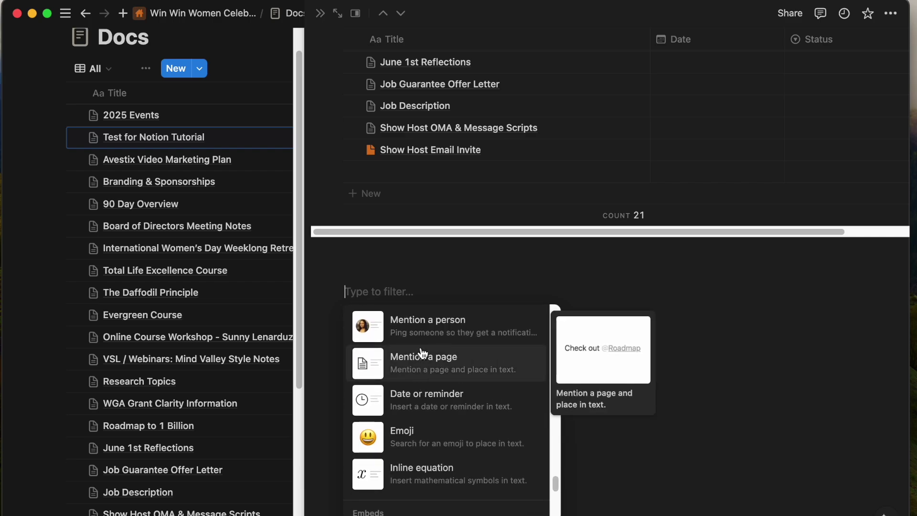
Mention a collaborator by e-mail, invite them as a page-only guest with Can comment access, then delete the mention.
{"action": "left_click", "coordinate": [425, 334]}
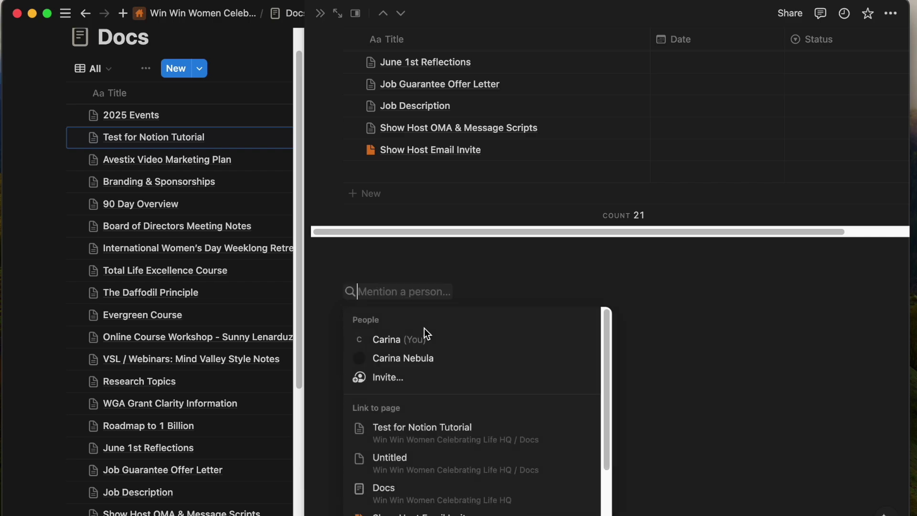
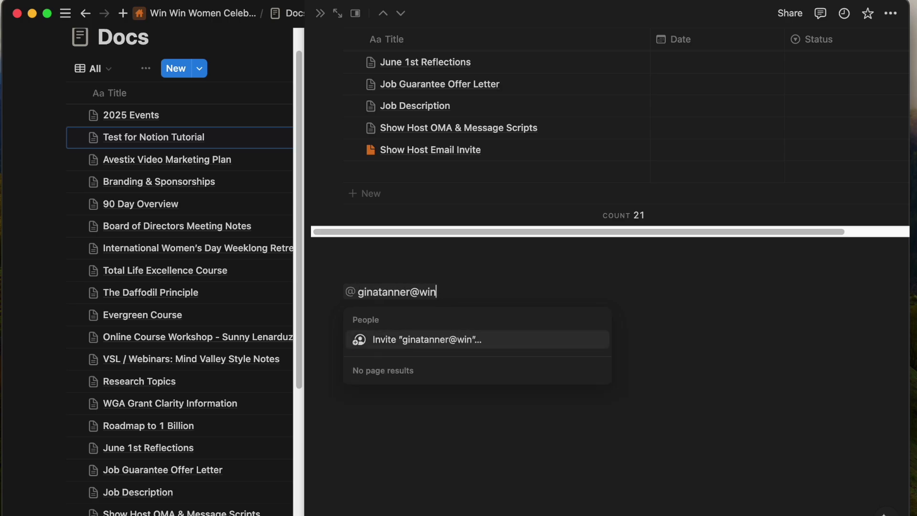
{"action": "key", "text": "Return"}
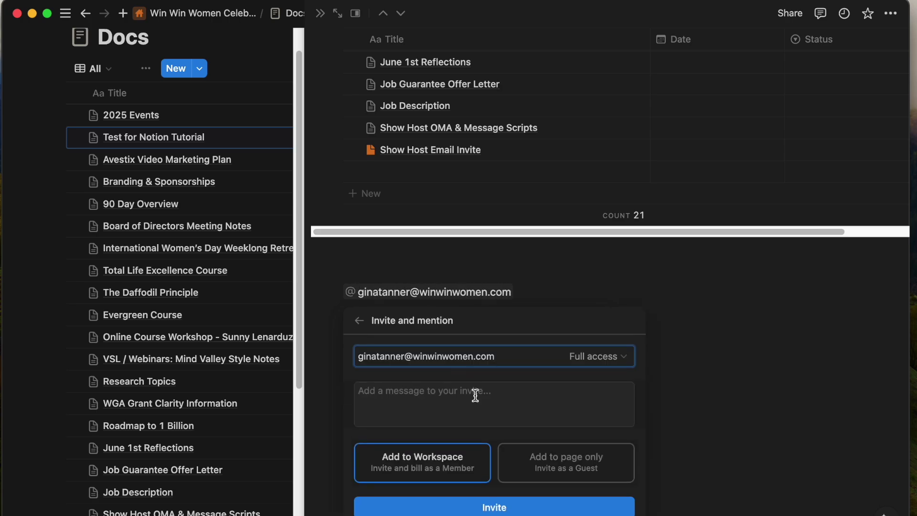
{"action": "left_click", "coordinate": [573, 466]}
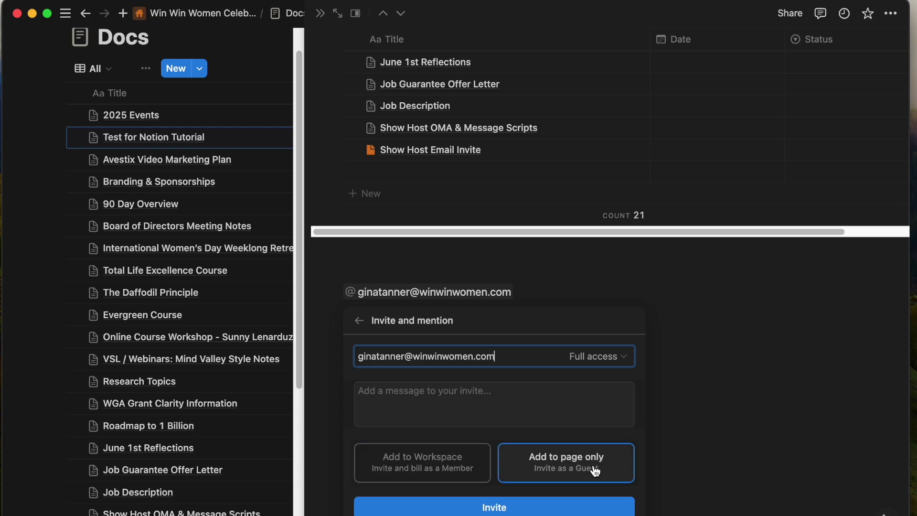
{"action": "left_click", "coordinate": [591, 357]}
{"action": "left_click", "coordinate": [549, 437]}
{"action": "left_click", "coordinate": [680, 372]}
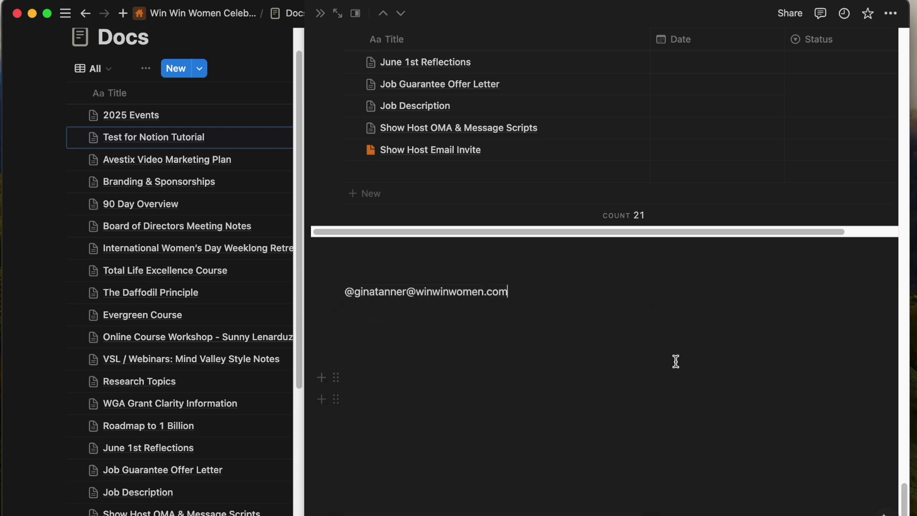
{"action": "key", "text": "BackSpace"}
{"action": "key", "text": "BackSpace"}
Add an embed block set to upload a file from the computer.
{"action": "left_click", "coordinate": [322, 291]}
{"action": "scroll", "coordinate": [488, 492], "scroll_direction": "down", "scroll_amount": 5}
{"action": "scroll", "coordinate": [487, 491], "scroll_direction": "up", "scroll_amount": 3}
{"action": "scroll", "coordinate": [481, 426], "scroll_direction": "down", "scroll_amount": 1}
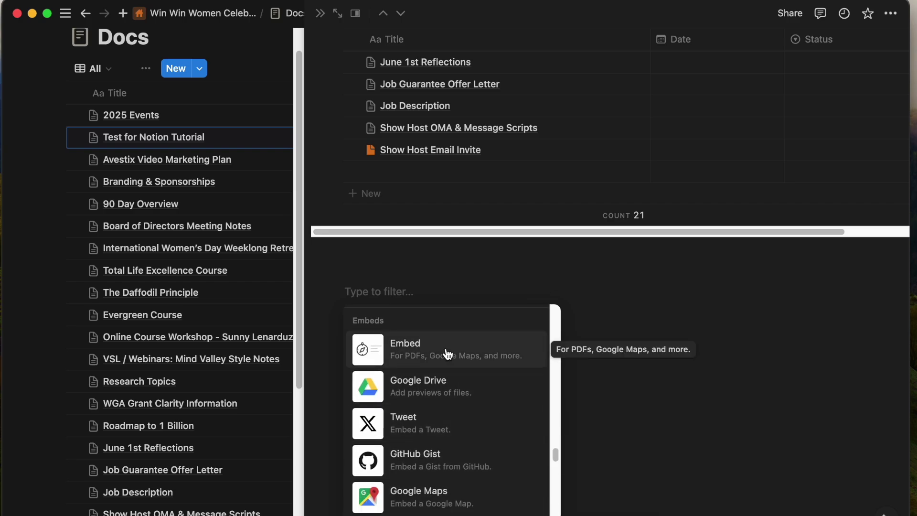
{"action": "left_click", "coordinate": [447, 354]}
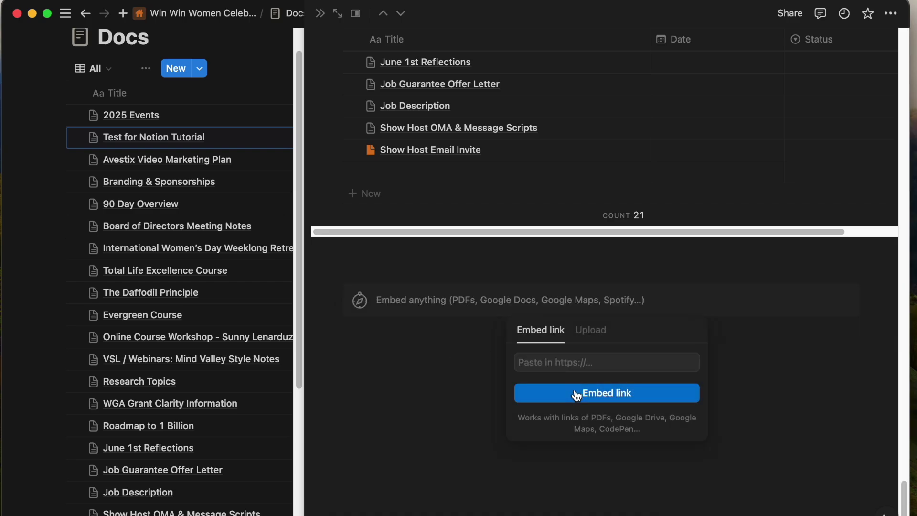
{"action": "left_click", "coordinate": [590, 333]}
{"action": "left_click", "coordinate": [589, 371]}
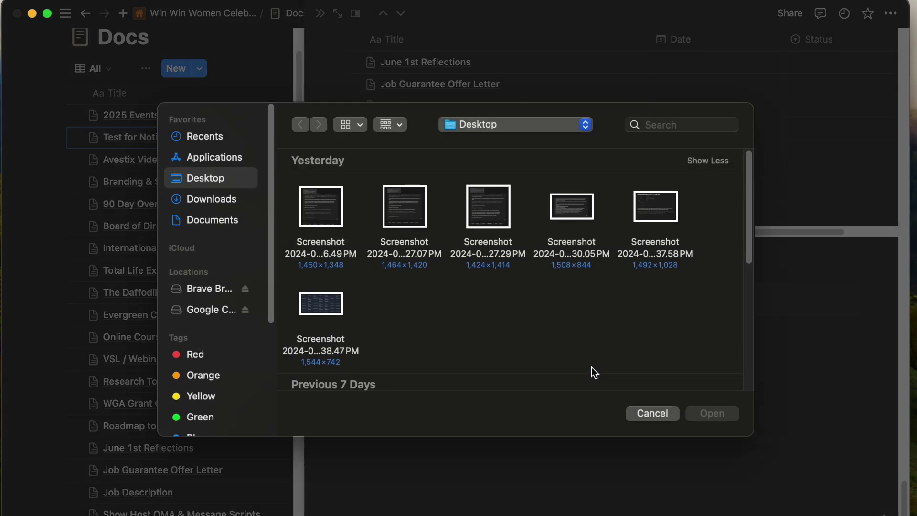
Upload FinalWWWlogo-Colored.png from the Win Win Women folder onto the page.
{"action": "left_click", "coordinate": [203, 214]}
{"action": "left_click", "coordinate": [204, 196]}
{"action": "left_click", "coordinate": [214, 179]}
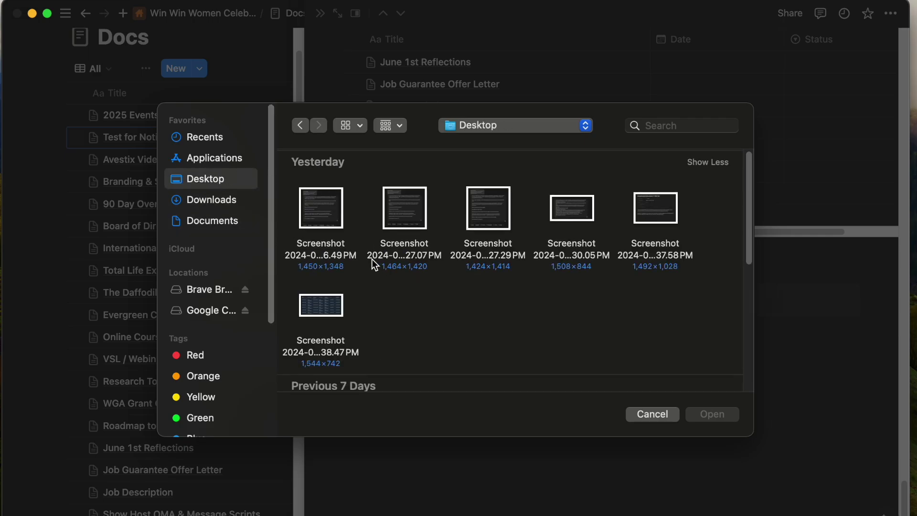
{"action": "scroll", "coordinate": [372, 259], "scroll_direction": "down", "scroll_amount": 5}
{"action": "double_click", "coordinate": [406, 283]}
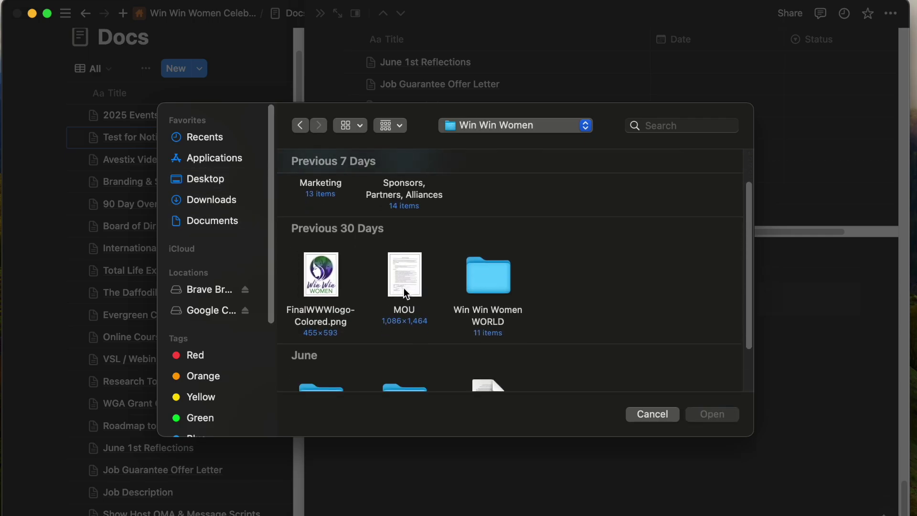
{"action": "scroll", "coordinate": [403, 288], "scroll_direction": "down", "scroll_amount": 3}
{"action": "scroll", "coordinate": [403, 288], "scroll_direction": "up", "scroll_amount": 5}
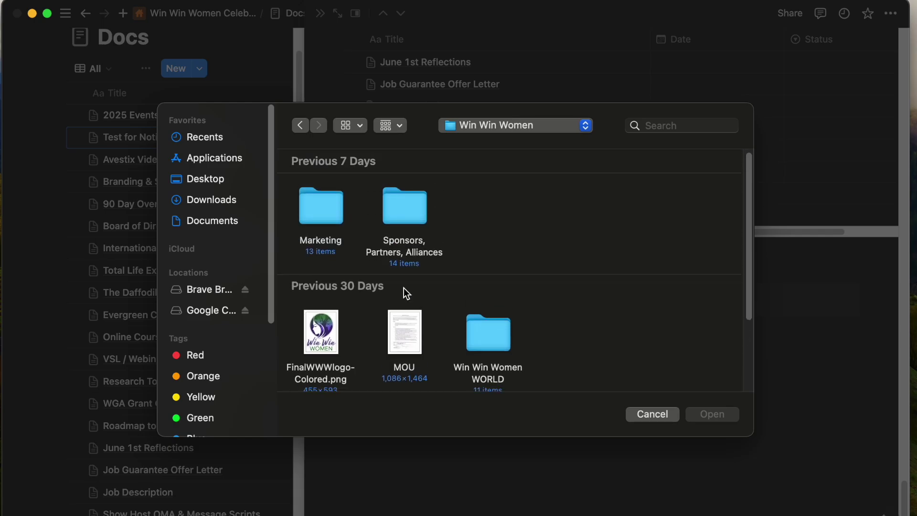
{"action": "double_click", "coordinate": [322, 330]}
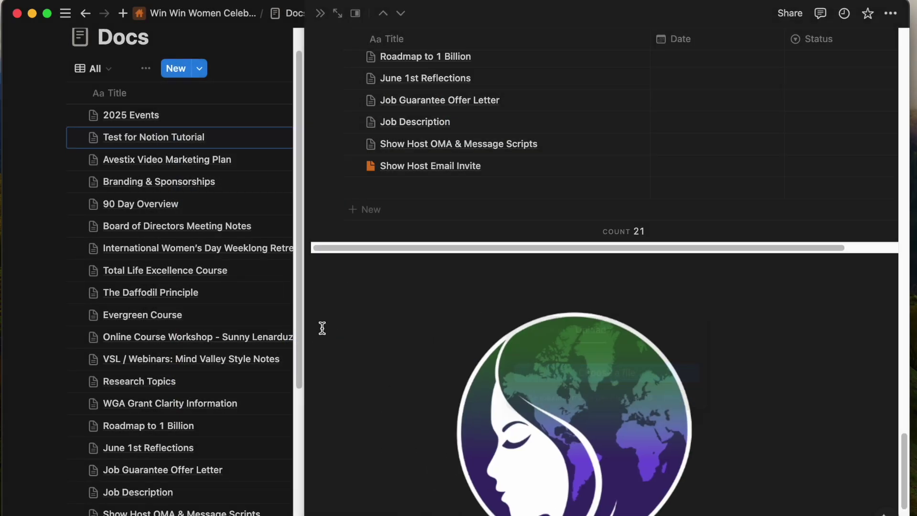
{"action": "scroll", "coordinate": [512, 391], "scroll_direction": "down", "scroll_amount": 5}
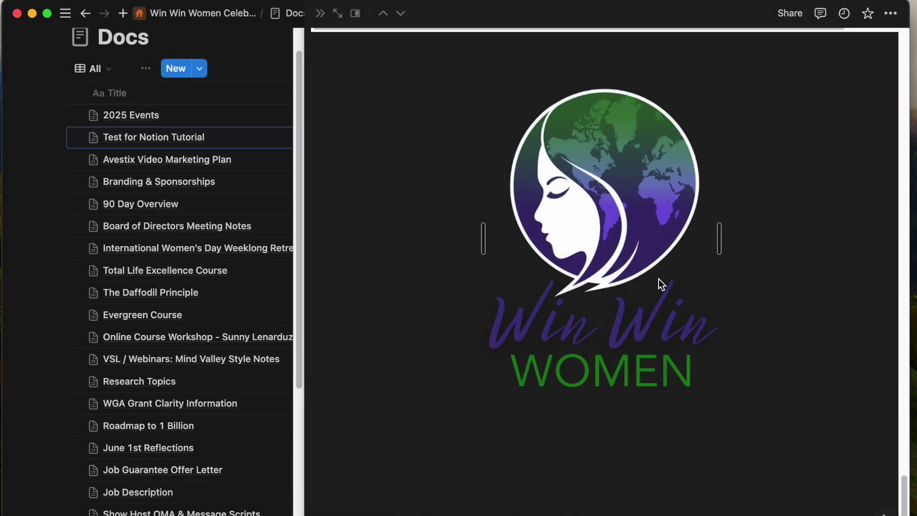
Start an empty line below the uploaded logo.
{"action": "left_click", "coordinate": [626, 342]}
{"action": "key", "text": "space"}
{"action": "scroll", "coordinate": [400, 404], "scroll_direction": "down", "scroll_amount": 3}
Add a Google Drive embed below the Win Win Women logo and begin connecting a Google account to browse files.
{"action": "key", "text": "Escape"}
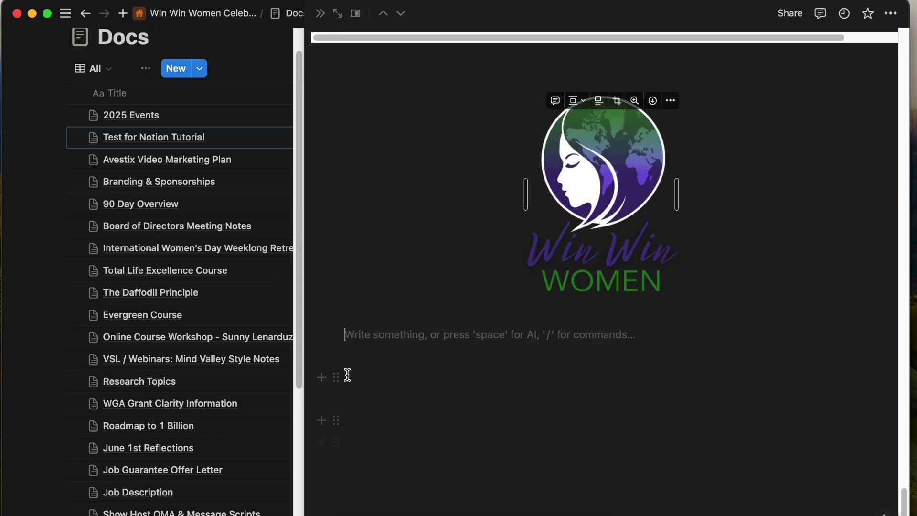
{"action": "left_click", "coordinate": [322, 332]}
{"action": "scroll", "coordinate": [438, 225], "scroll_direction": "down", "scroll_amount": 15}
{"action": "scroll", "coordinate": [442, 225], "scroll_direction": "down", "scroll_amount": 8}
{"action": "left_click", "coordinate": [420, 178]}
{"action": "left_click", "coordinate": [648, 378]}
{"action": "left_click", "coordinate": [585, 404]}
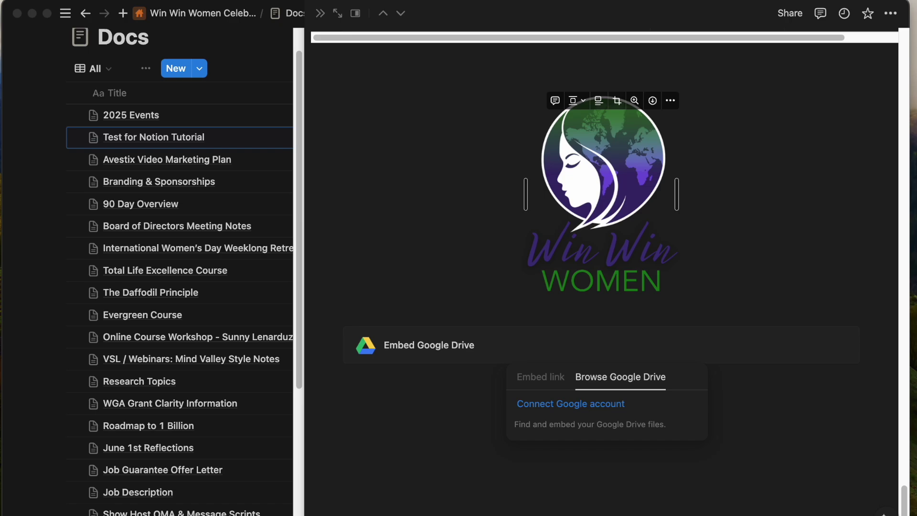
Embed the pasted Google Docs link through the Google Drive embed's Embed link option.
{"action": "left_click", "coordinate": [540, 377]}
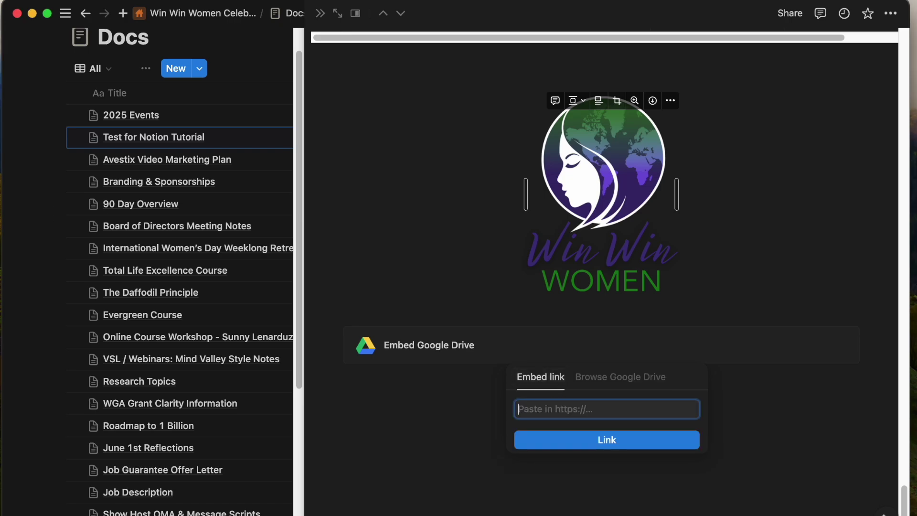
{"action": "left_click", "coordinate": [563, 409]}
{"action": "key", "text": "super+v"}
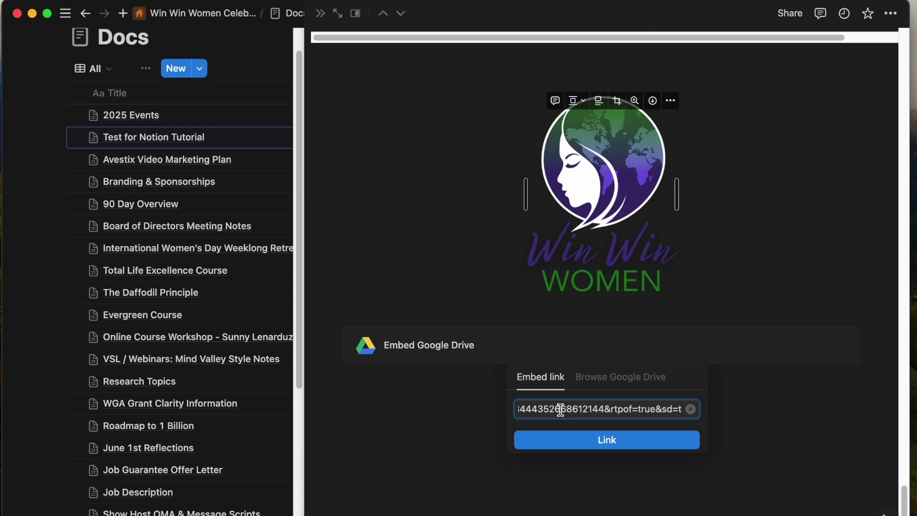
{"action": "key", "text": "Return"}
Add an empty line below the embed and open the embedded Google Doc to view it.
{"action": "left_click", "coordinate": [591, 379]}
{"action": "scroll", "coordinate": [591, 379], "scroll_direction": "down", "scroll_amount": 1}
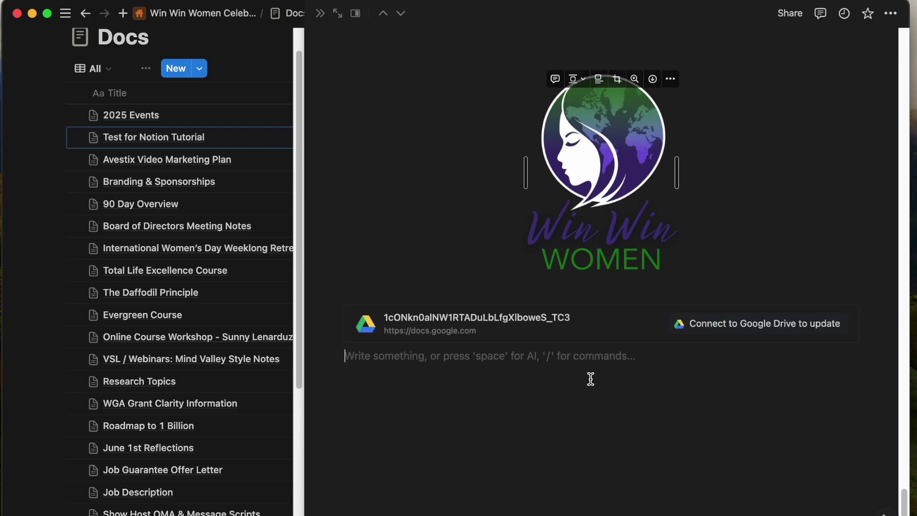
{"action": "left_click", "coordinate": [485, 325]}
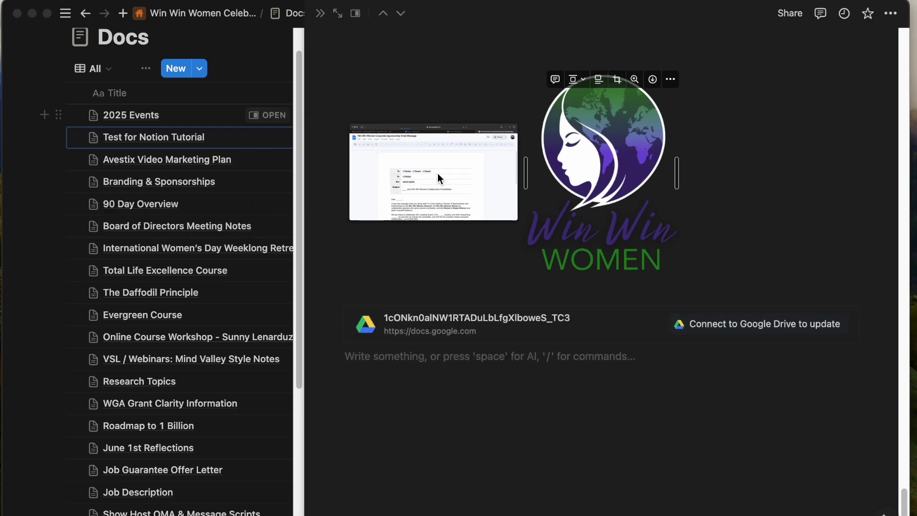
{"action": "scroll", "coordinate": [397, 385], "scroll_direction": "down", "scroll_amount": 15}
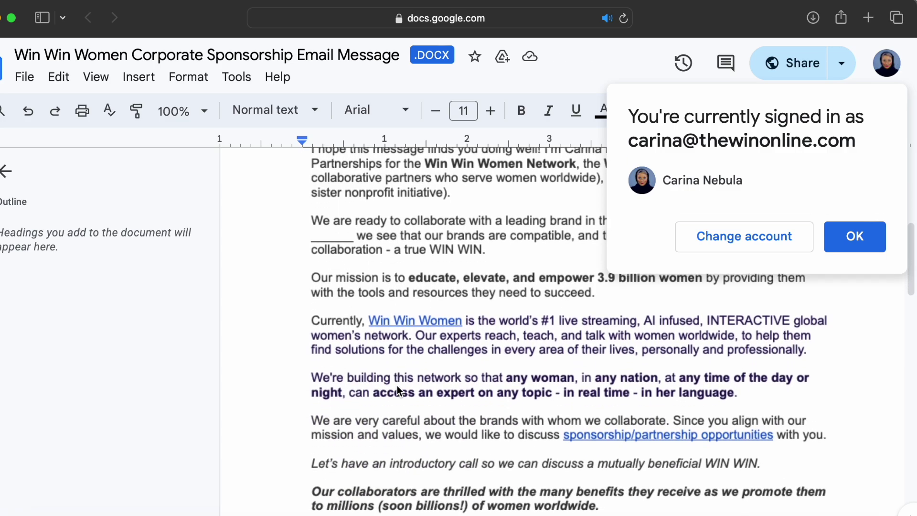
{"action": "scroll", "coordinate": [397, 386], "scroll_direction": "down", "scroll_amount": 1}
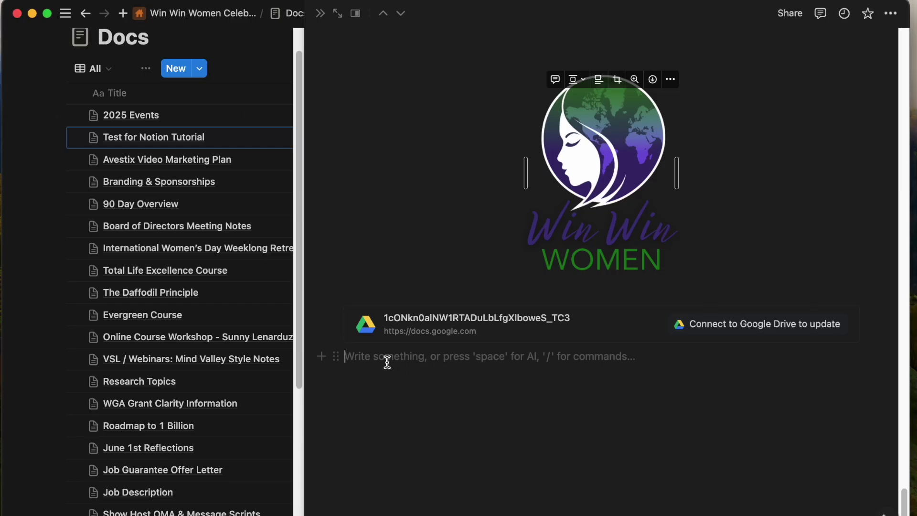
{"action": "key", "text": "space"}
On the empty line below the Drive embed, choose CSV from the / menu's Import section.
{"action": "left_click", "coordinate": [327, 382]}
{"action": "type", "text": "/"}
{"action": "scroll", "coordinate": [407, 283], "scroll_direction": "down", "scroll_amount": 15}
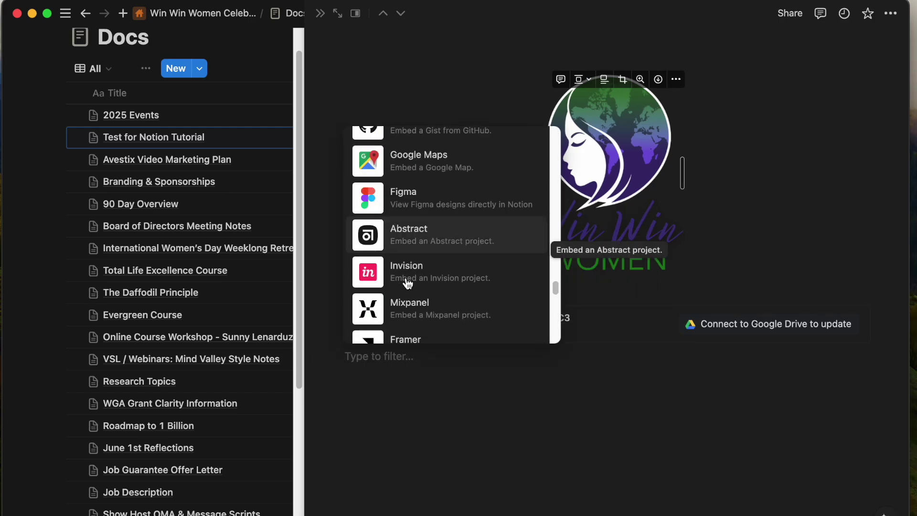
{"action": "scroll", "coordinate": [408, 282], "scroll_direction": "up", "scroll_amount": 5}
{"action": "scroll", "coordinate": [408, 282], "scroll_direction": "down", "scroll_amount": 7}
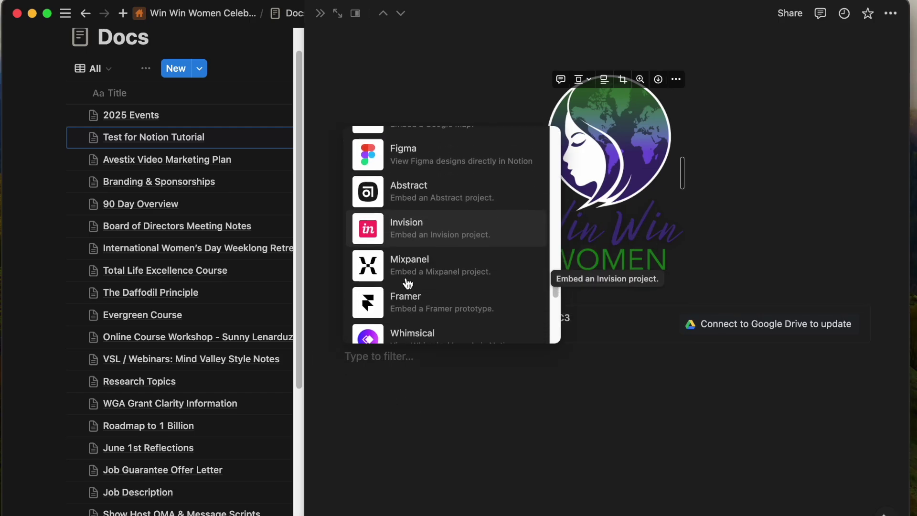
{"action": "scroll", "coordinate": [407, 282], "scroll_direction": "down", "scroll_amount": 8}
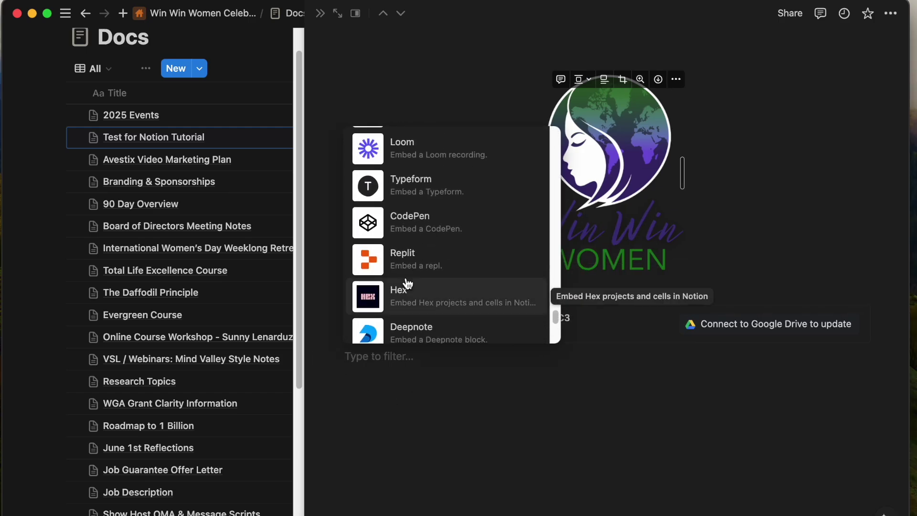
{"action": "scroll", "coordinate": [407, 282], "scroll_direction": "down", "scroll_amount": 10}
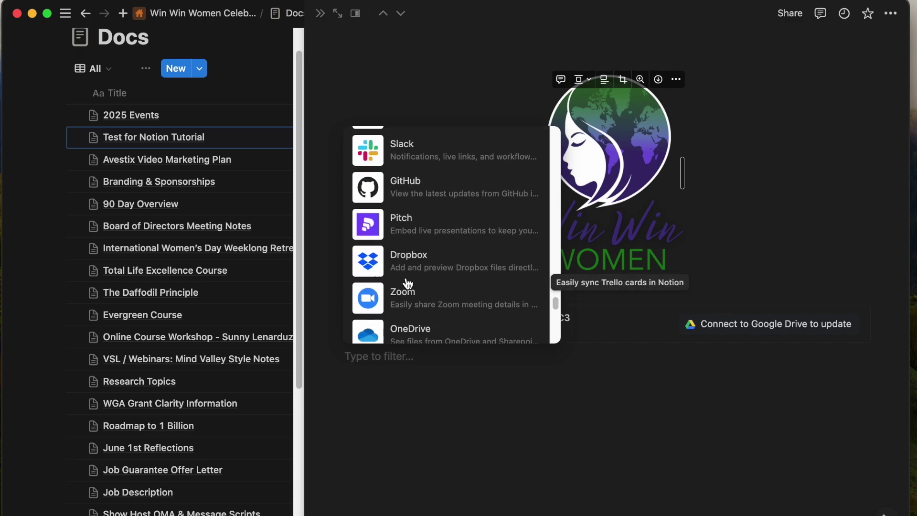
{"action": "scroll", "coordinate": [407, 283], "scroll_direction": "down", "scroll_amount": 10}
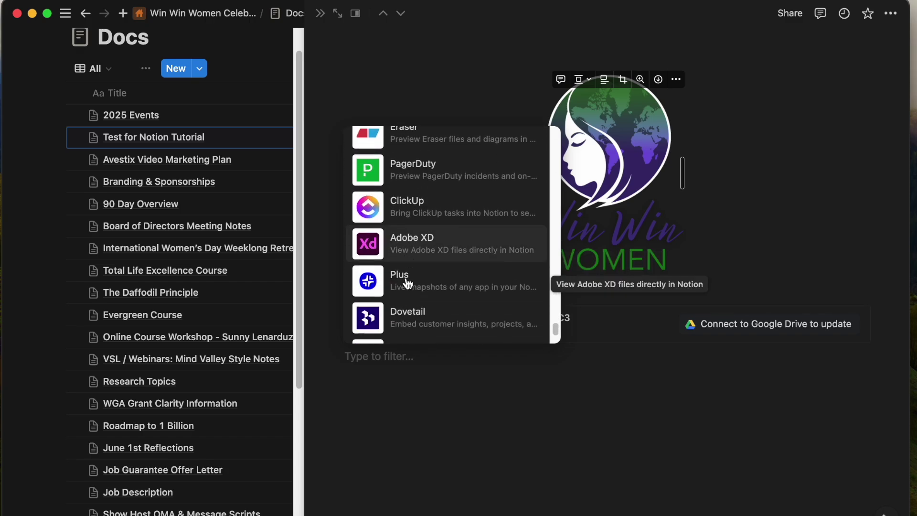
{"action": "scroll", "coordinate": [408, 282], "scroll_direction": "down", "scroll_amount": 10}
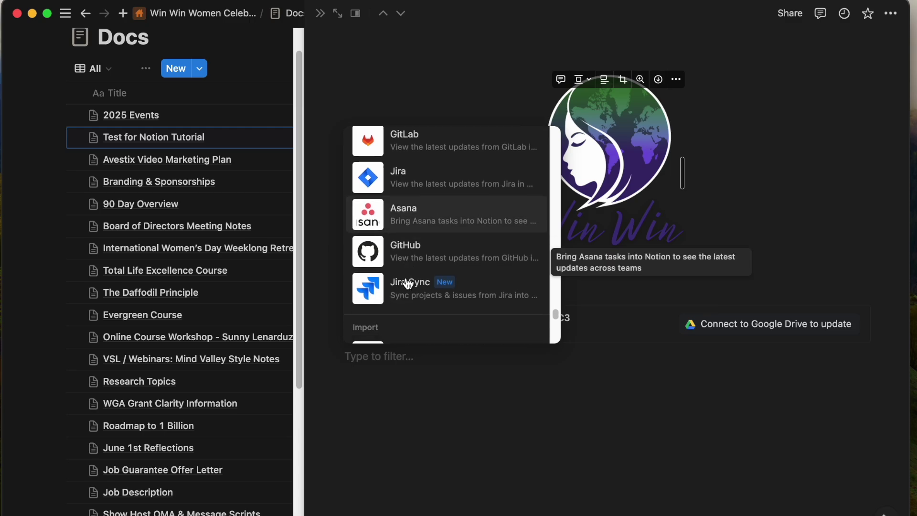
{"action": "scroll", "coordinate": [407, 283], "scroll_direction": "down", "scroll_amount": 3}
{"action": "scroll", "coordinate": [407, 282], "scroll_direction": "up", "scroll_amount": 2}
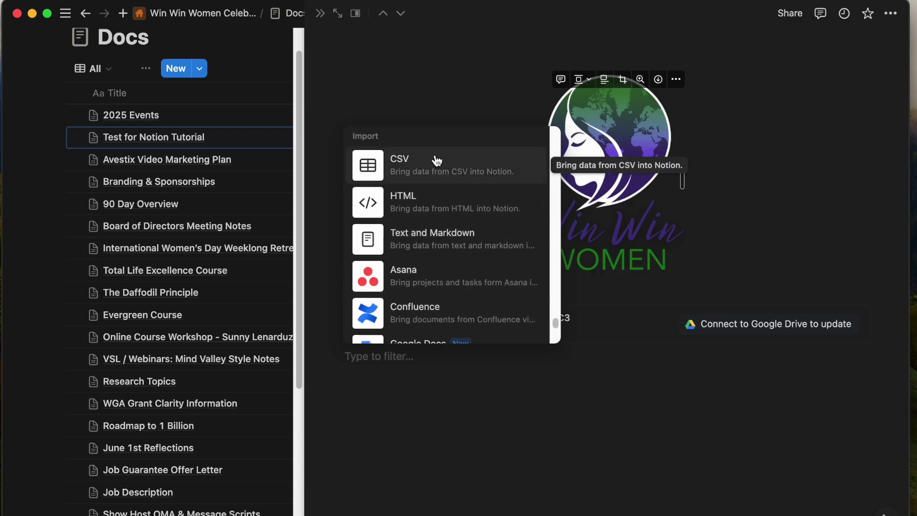
{"action": "left_click", "coordinate": [434, 155]}
Browse the Sales, Investors and VC Pitch Emails folders, then cancel the file picker.
{"action": "scroll", "coordinate": [408, 302], "scroll_direction": "down", "scroll_amount": 5}
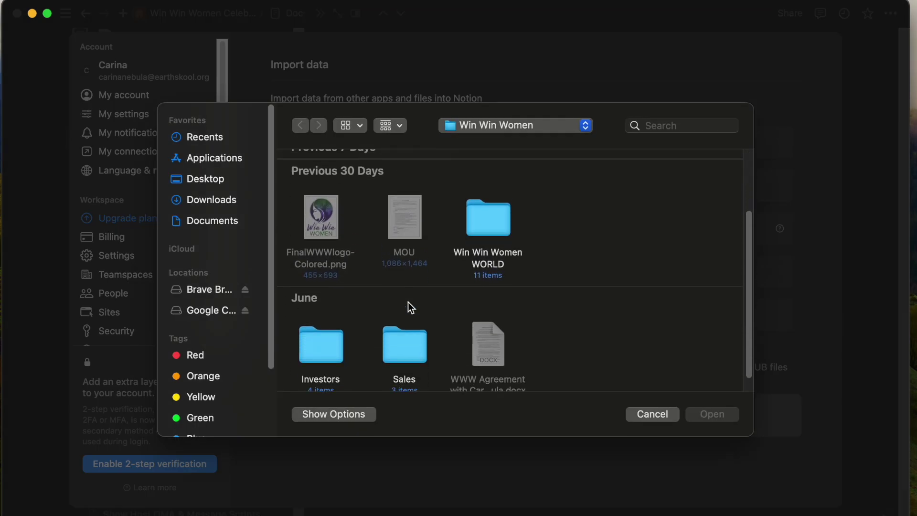
{"action": "left_click", "coordinate": [406, 324]}
{"action": "double_click", "coordinate": [406, 324]}
{"action": "left_click", "coordinate": [301, 125]}
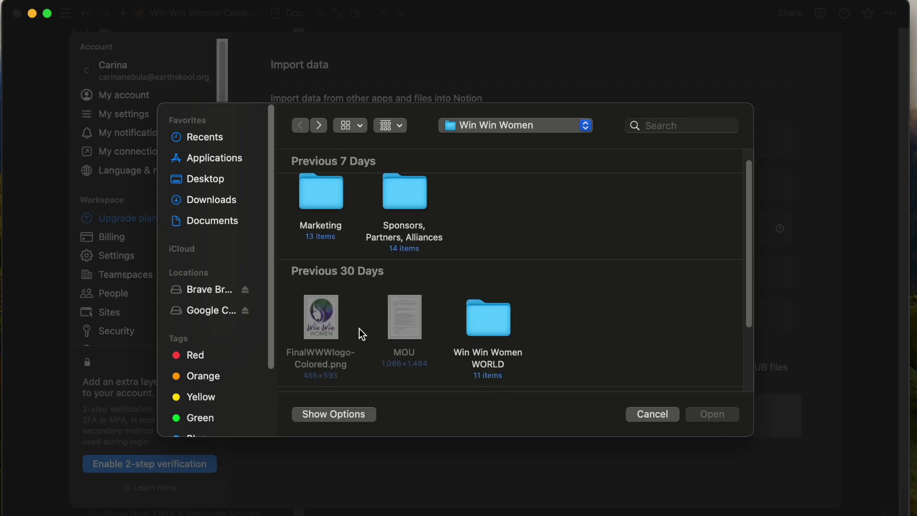
{"action": "scroll", "coordinate": [359, 329], "scroll_direction": "down", "scroll_amount": 3}
{"action": "double_click", "coordinate": [319, 327]}
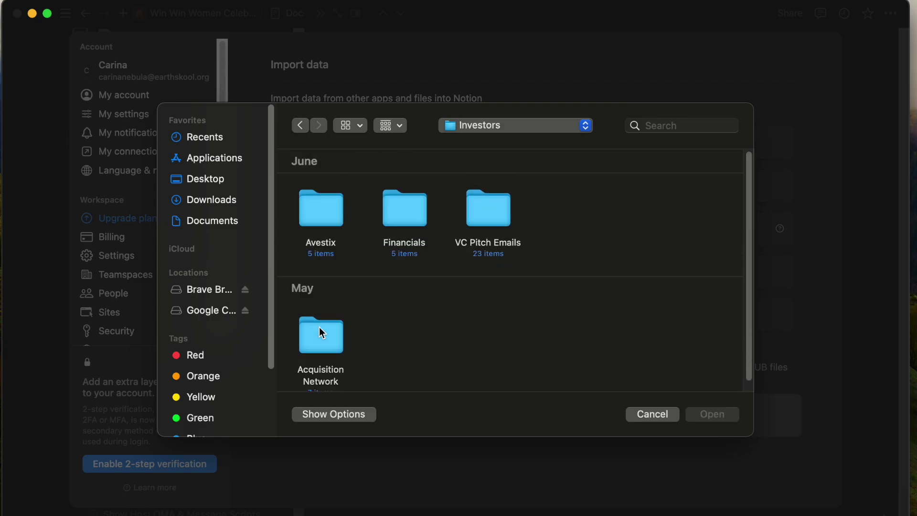
{"action": "double_click", "coordinate": [483, 195]}
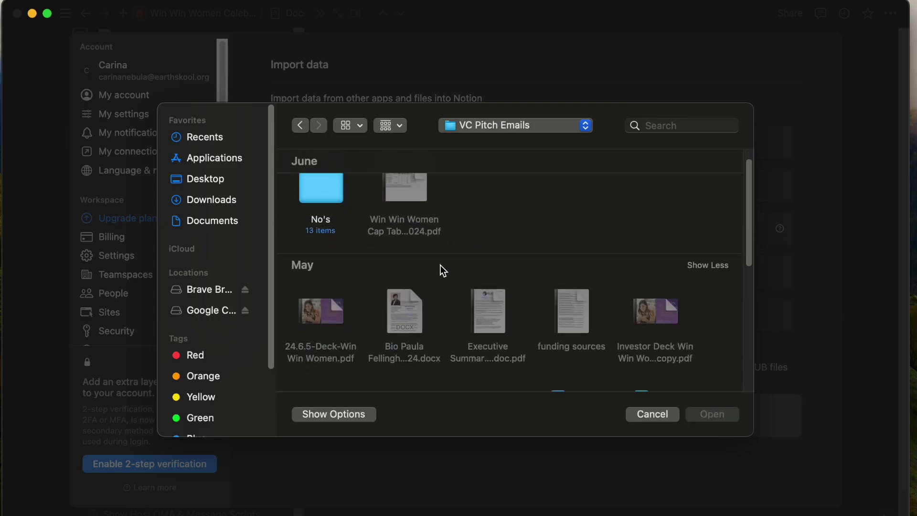
{"action": "scroll", "coordinate": [440, 265], "scroll_direction": "down", "scroll_amount": 5}
{"action": "scroll", "coordinate": [440, 265], "scroll_direction": "down", "scroll_amount": 5}
{"action": "left_click", "coordinate": [304, 123]}
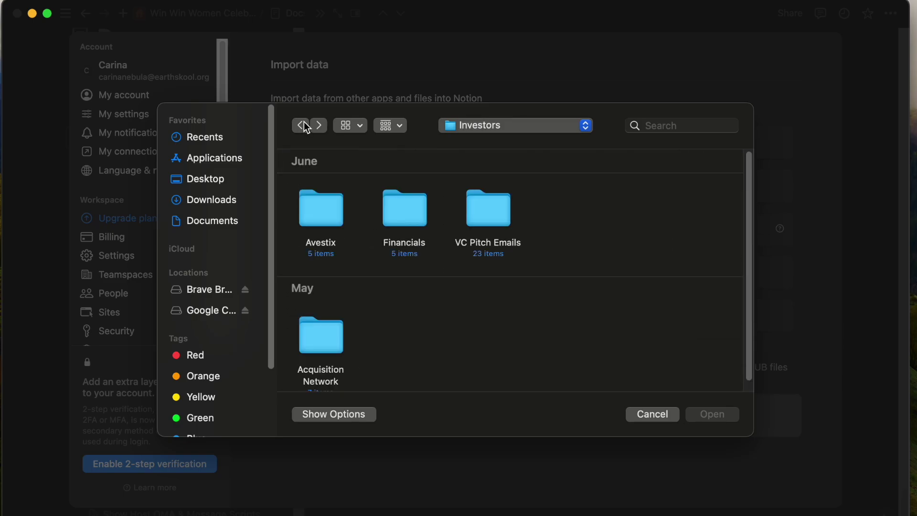
{"action": "left_click", "coordinate": [638, 416]}
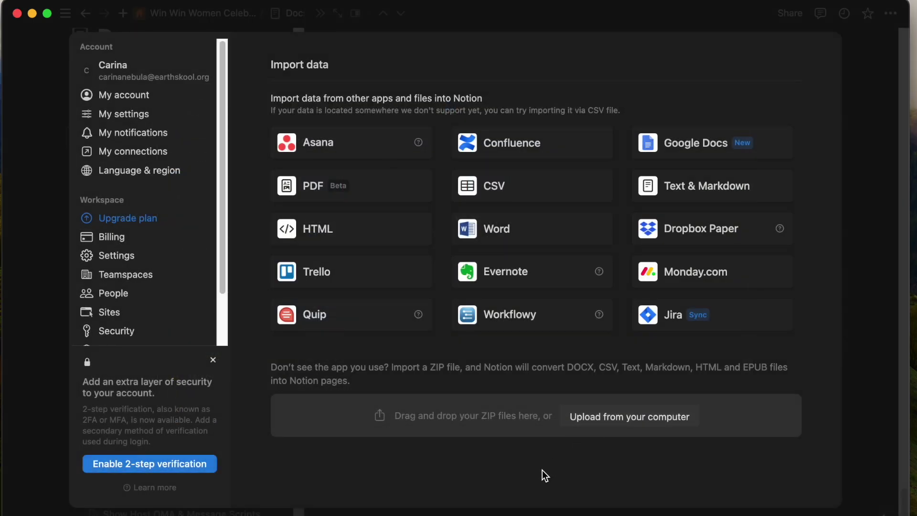
Restart the CSV import and pick the .csv file found by searching the Desktop.
{"action": "left_click", "coordinate": [547, 192]}
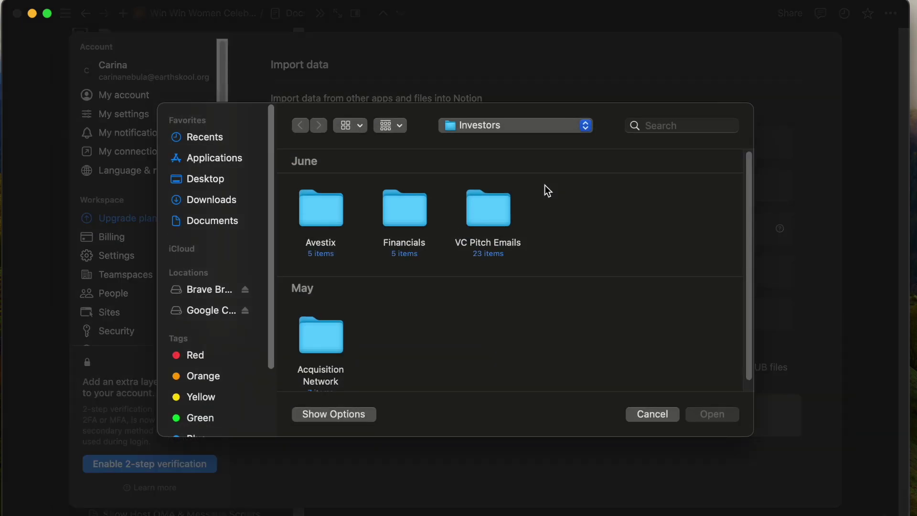
{"action": "left_click", "coordinate": [213, 182]}
{"action": "left_click", "coordinate": [707, 129]}
{"action": "type", "text": ".c"}
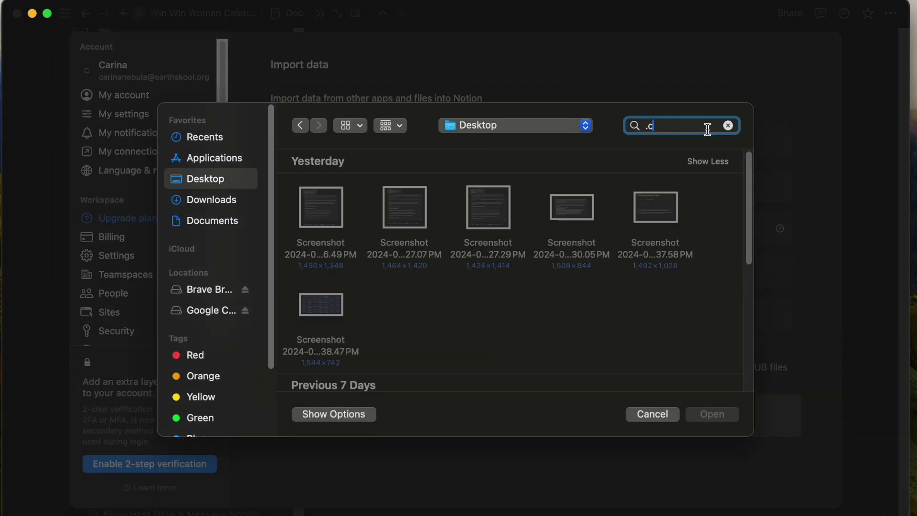
{"action": "type", "text": "sv"}
{"action": "double_click", "coordinate": [316, 225]}
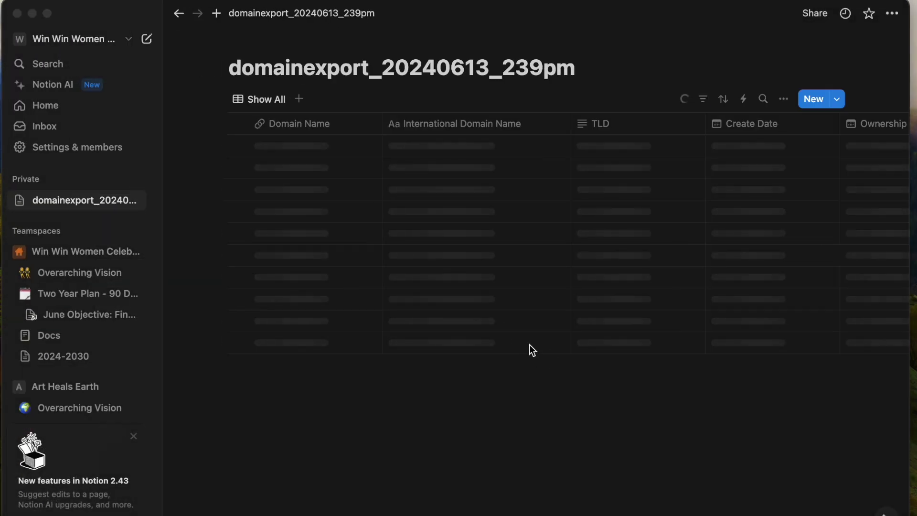
Start renaming the domainexport_20240613_239pm page to the owner's name plus 'Domains'.
{"action": "left_click", "coordinate": [427, 62]}
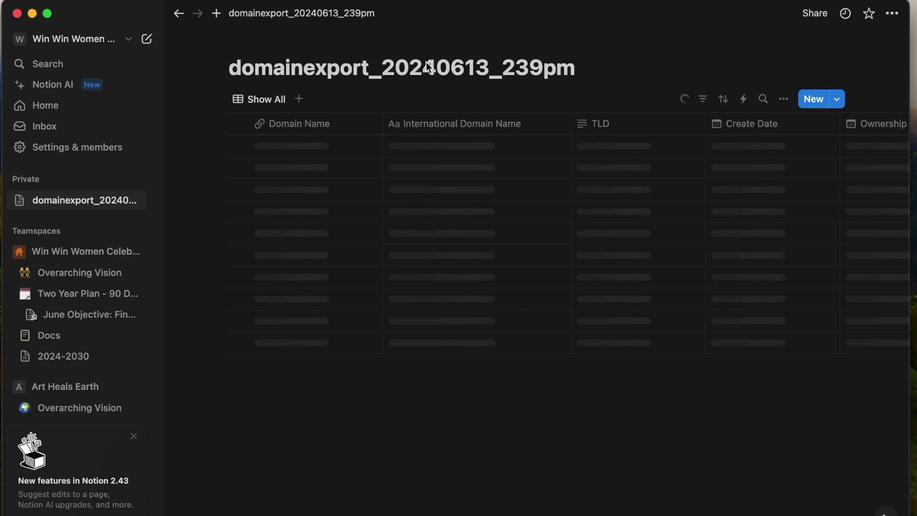
{"action": "double_click", "coordinate": [405, 73]}
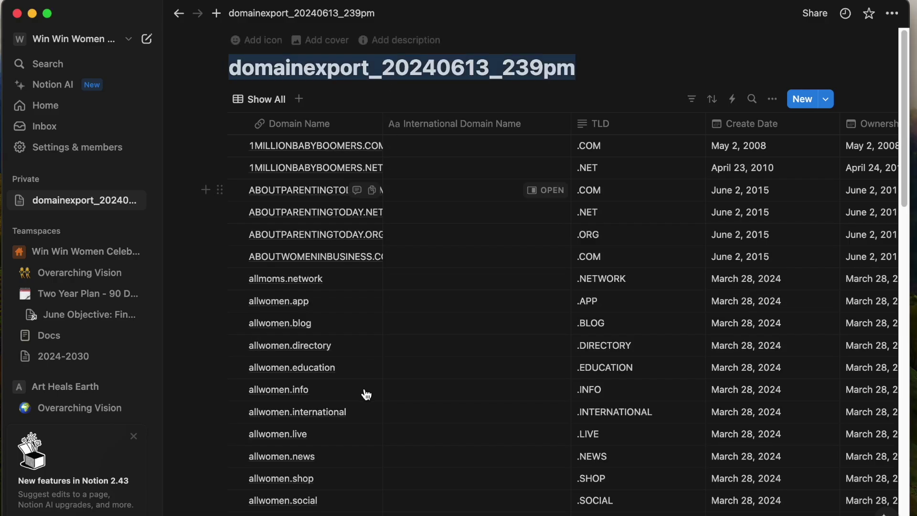
{"action": "scroll", "coordinate": [361, 392], "scroll_direction": "down", "scroll_amount": 5}
{"action": "scroll", "coordinate": [359, 391], "scroll_direction": "up", "scroll_amount": 5}
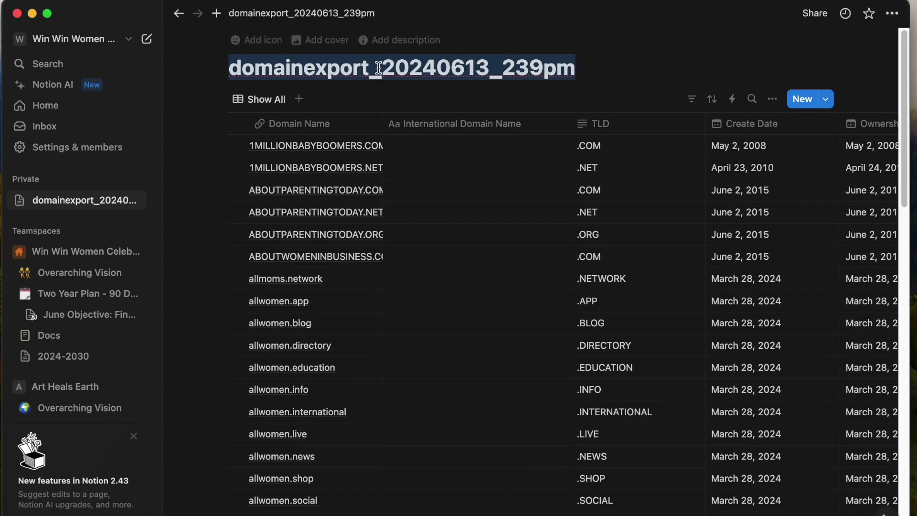
{"action": "type", "text": "Paula's Doman"}
{"action": "key", "text": "BackSpace"}
Finish the 'Domains' title, look over the domain table, then move the page to Trash.
{"action": "type", "text": "ins"}
{"action": "scroll", "coordinate": [394, 274], "scroll_direction": "down", "scroll_amount": 4}
{"action": "scroll", "coordinate": [657, 349], "scroll_direction": "up", "scroll_amount": 4}
{"action": "scroll", "coordinate": [657, 348], "scroll_direction": "right", "scroll_amount": 6}
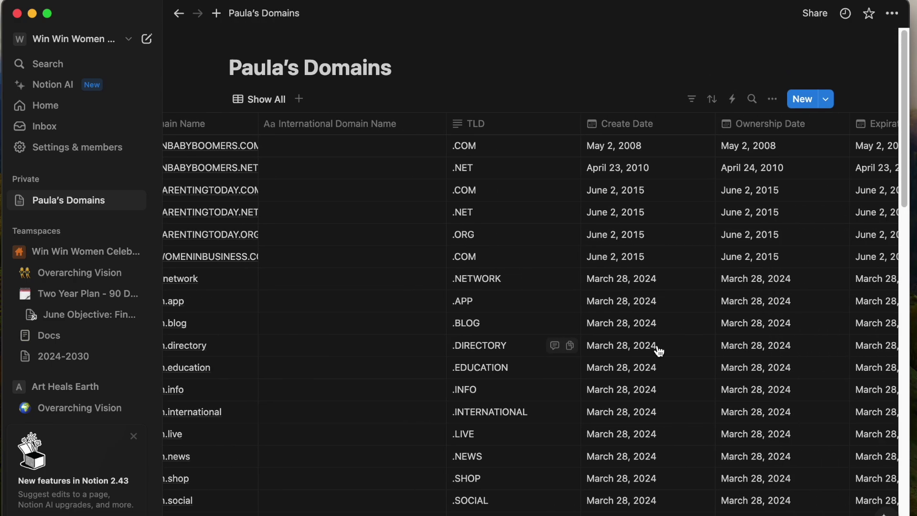
{"action": "scroll", "coordinate": [605, 356], "scroll_direction": "down", "scroll_amount": 15}
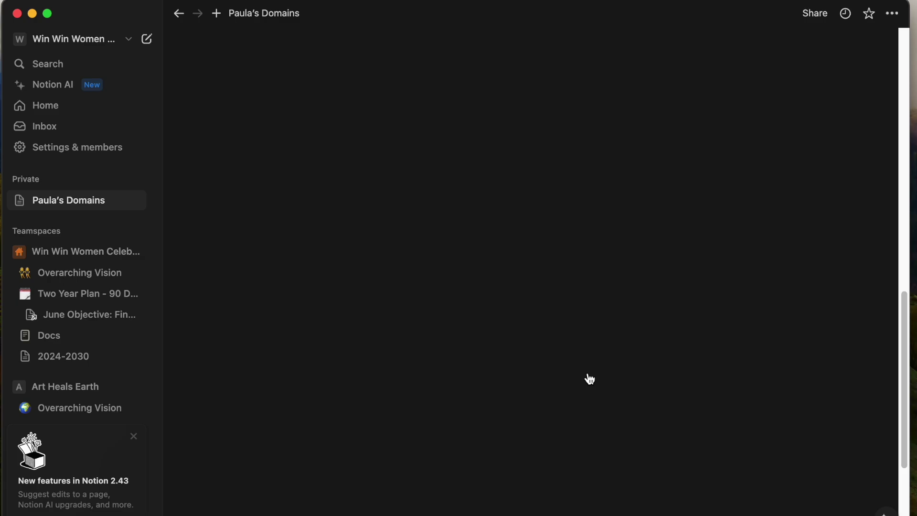
{"action": "scroll", "coordinate": [587, 376], "scroll_direction": "left", "scroll_amount": 8}
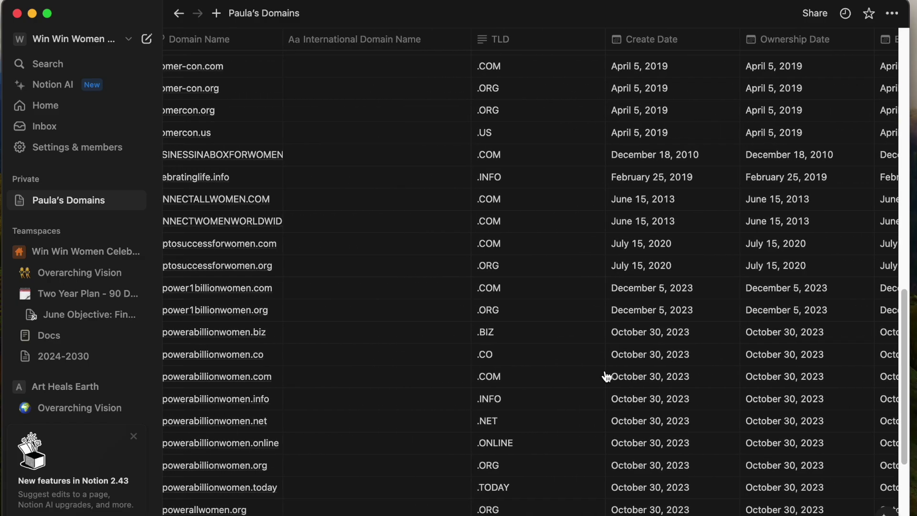
{"action": "scroll", "coordinate": [573, 392], "scroll_direction": "left", "scroll_amount": 2}
{"action": "scroll", "coordinate": [557, 397], "scroll_direction": "down", "scroll_amount": 10}
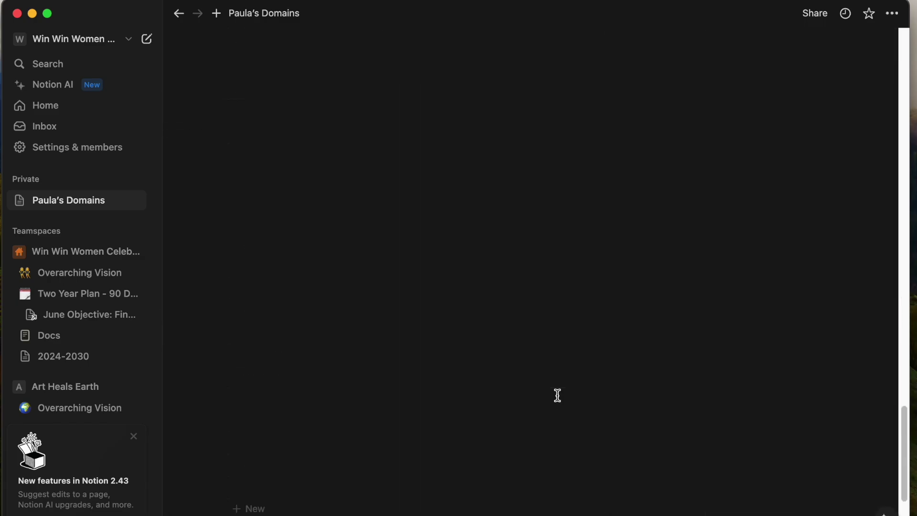
{"action": "scroll", "coordinate": [543, 343], "scroll_direction": "up", "scroll_amount": 5}
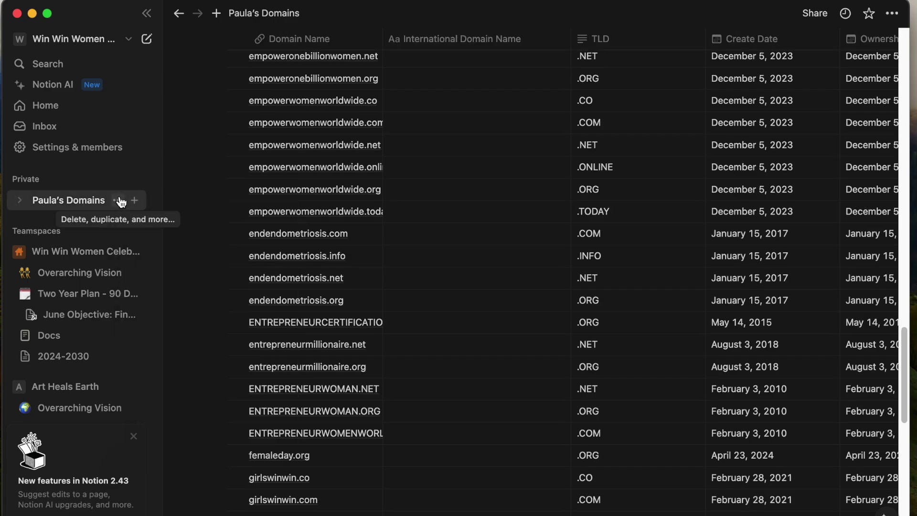
{"action": "left_click", "coordinate": [120, 201]}
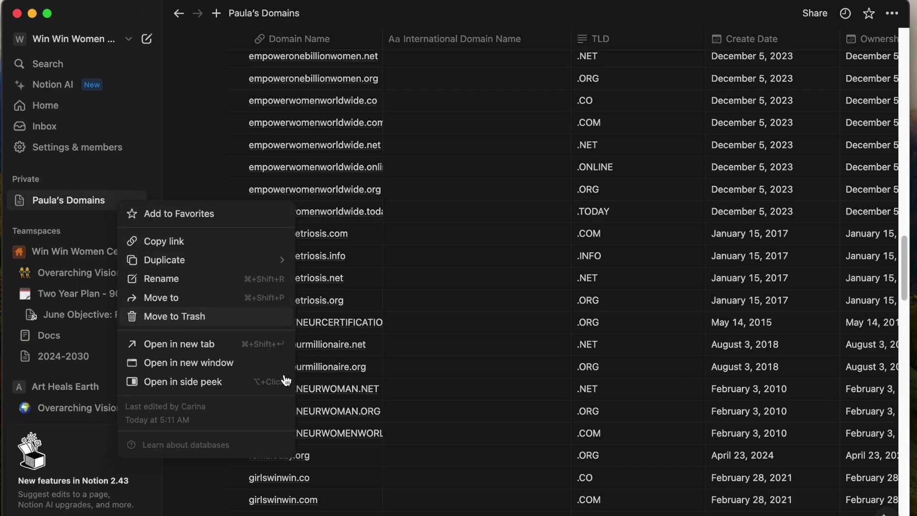
{"action": "left_click", "coordinate": [164, 316]}
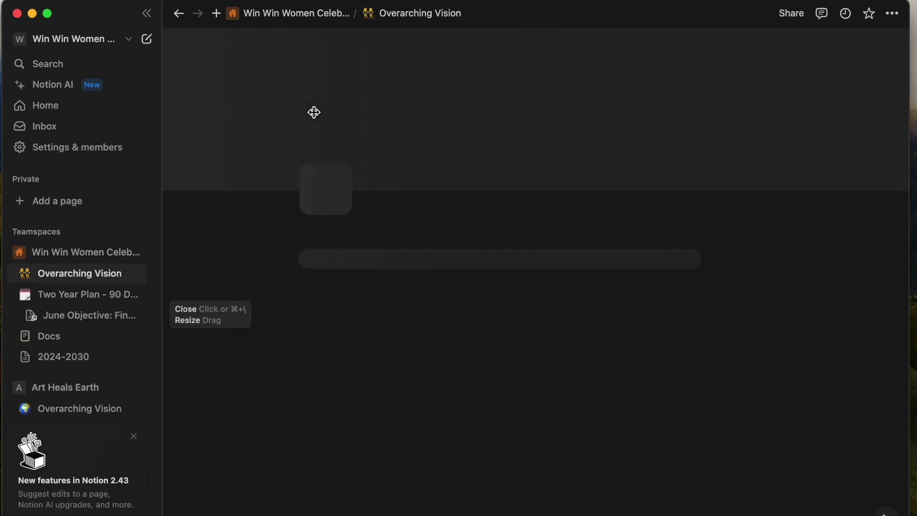
Preview Test for Notion Tutorial from Docs and delete the empty line above the logo.
{"action": "left_click", "coordinate": [56, 340]}
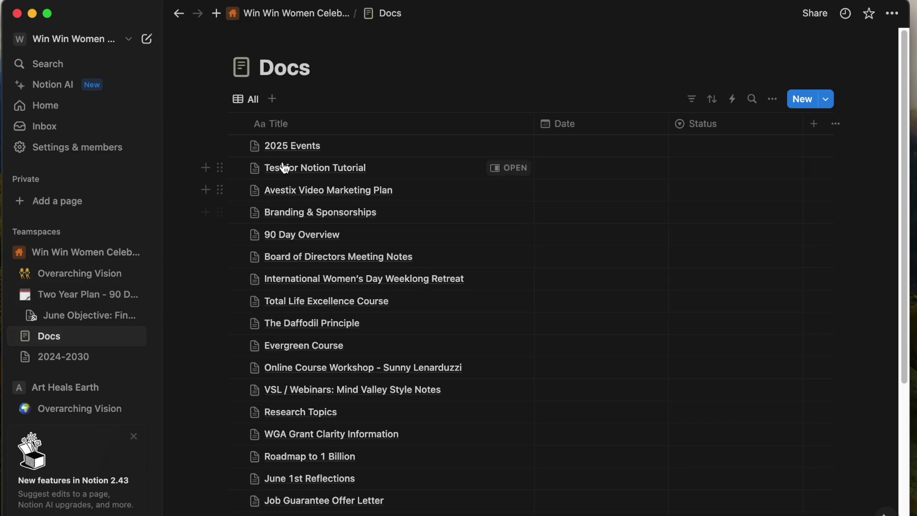
{"action": "left_click", "coordinate": [518, 168]}
{"action": "scroll", "coordinate": [501, 286], "scroll_direction": "down", "scroll_amount": 15}
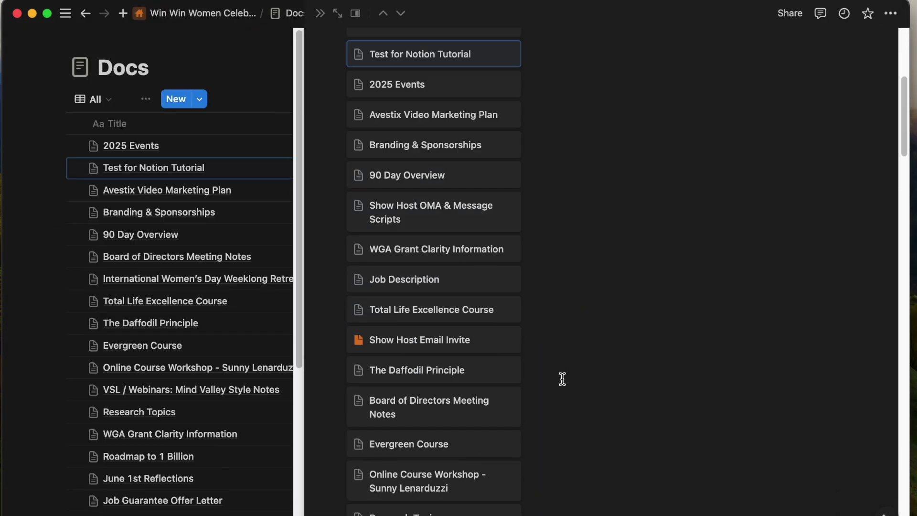
{"action": "key", "text": "Up"}
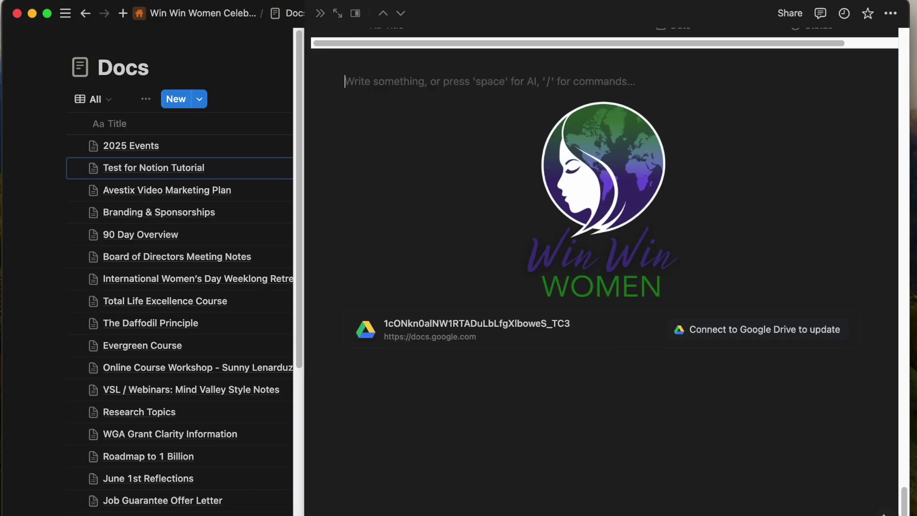
{"action": "key", "text": "BackSpace"}
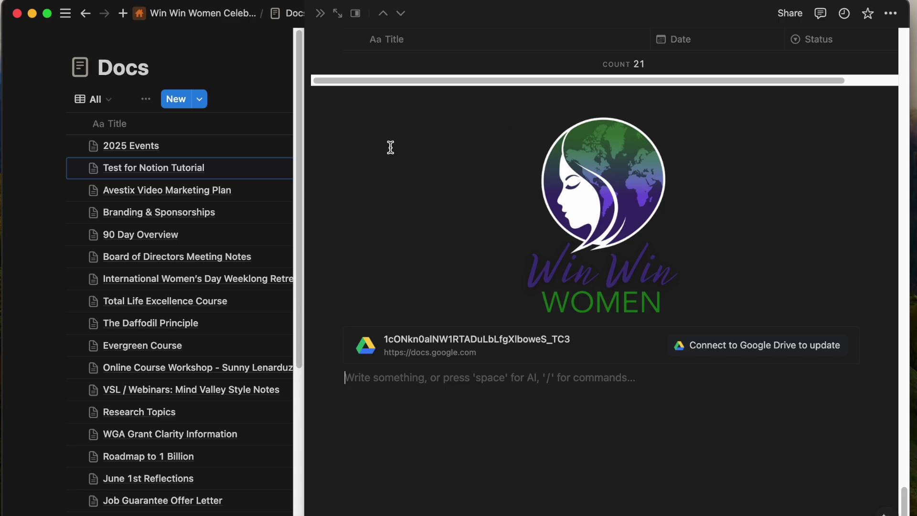
{"action": "scroll", "coordinate": [438, 393], "scroll_direction": "up", "scroll_amount": 10}
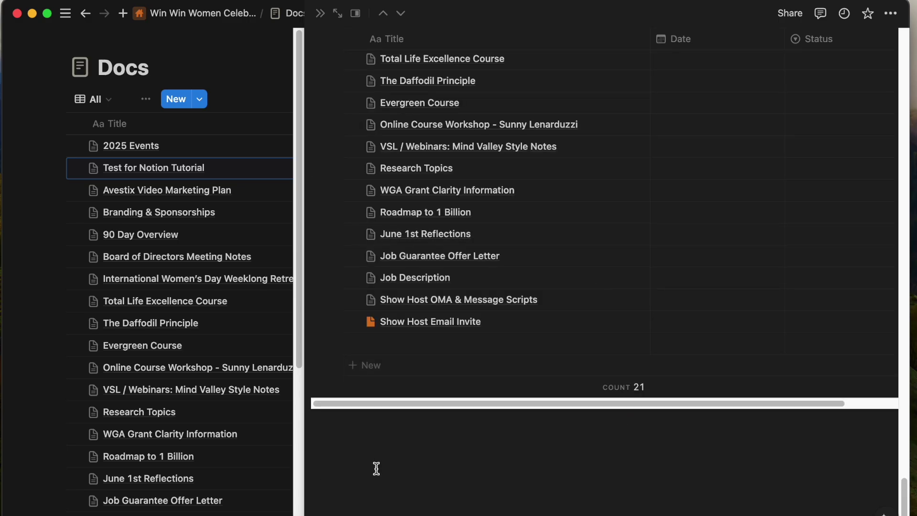
Browse the block-type list below the table, dismiss it, and close the preview.
{"action": "left_click", "coordinate": [375, 468]}
{"action": "left_click", "coordinate": [320, 462]}
{"action": "scroll", "coordinate": [440, 395], "scroll_direction": "down", "scroll_amount": 15}
{"action": "scroll", "coordinate": [441, 395], "scroll_direction": "up", "scroll_amount": 8}
{"action": "scroll", "coordinate": [441, 395], "scroll_direction": "up", "scroll_amount": 10}
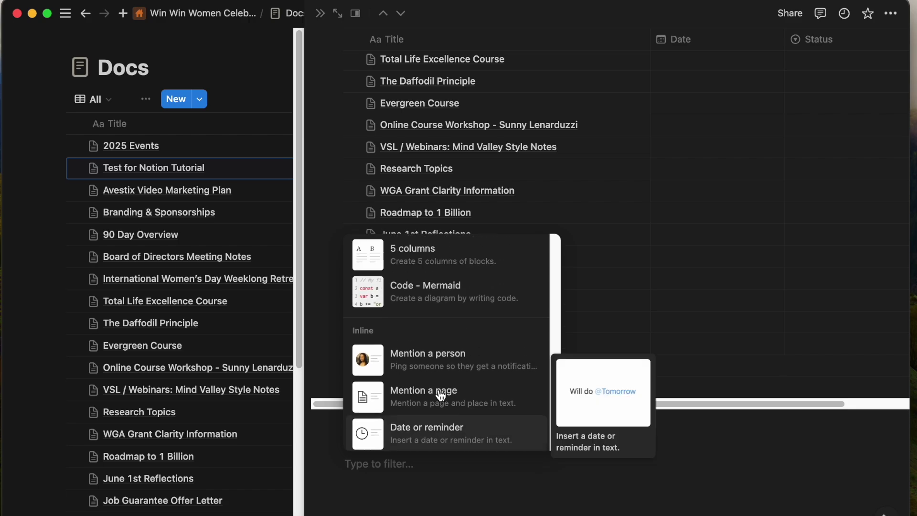
{"action": "left_click", "coordinate": [402, 506]}
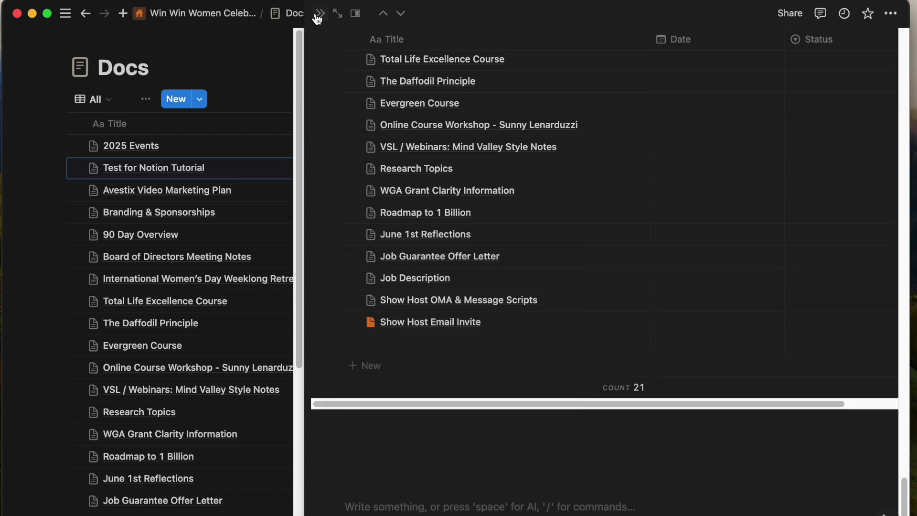
{"action": "left_click", "coordinate": [317, 15]}
Open and cancel the new-teamspace form and the teamspace and Overarching Vision options.
{"action": "left_click", "coordinate": [134, 232]}
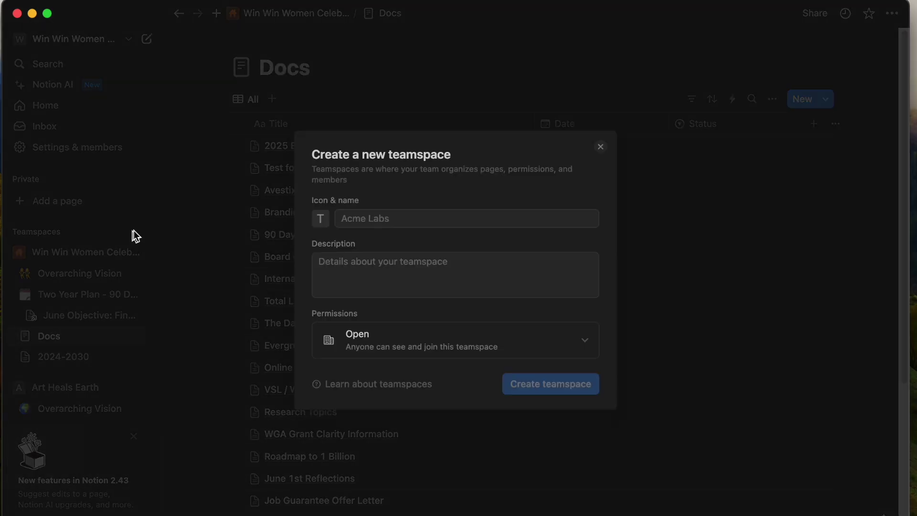
{"action": "left_click", "coordinate": [653, 362]}
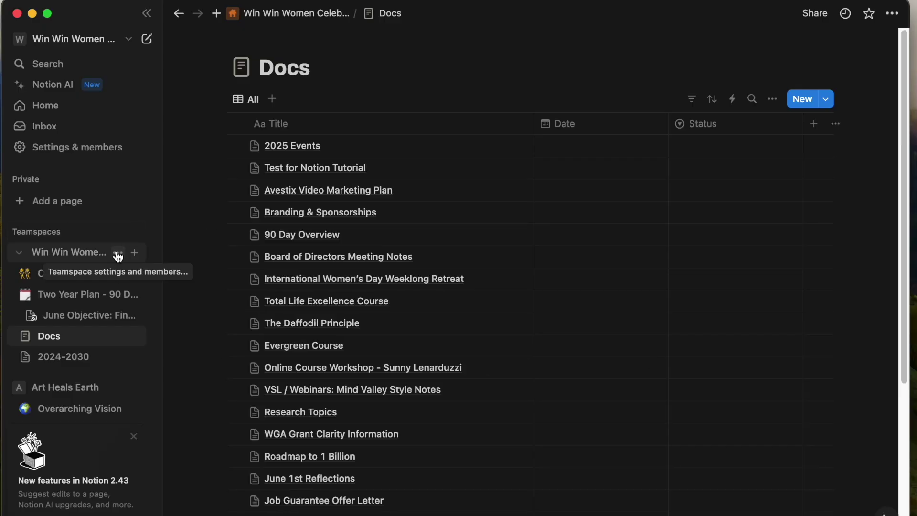
{"action": "left_click", "coordinate": [118, 253]}
{"action": "left_click", "coordinate": [84, 262]}
{"action": "left_click", "coordinate": [117, 273]}
{"action": "left_click", "coordinate": [101, 271]}
Add a new teamspace page started as a Gallery database.
{"action": "left_click", "coordinate": [136, 253]}
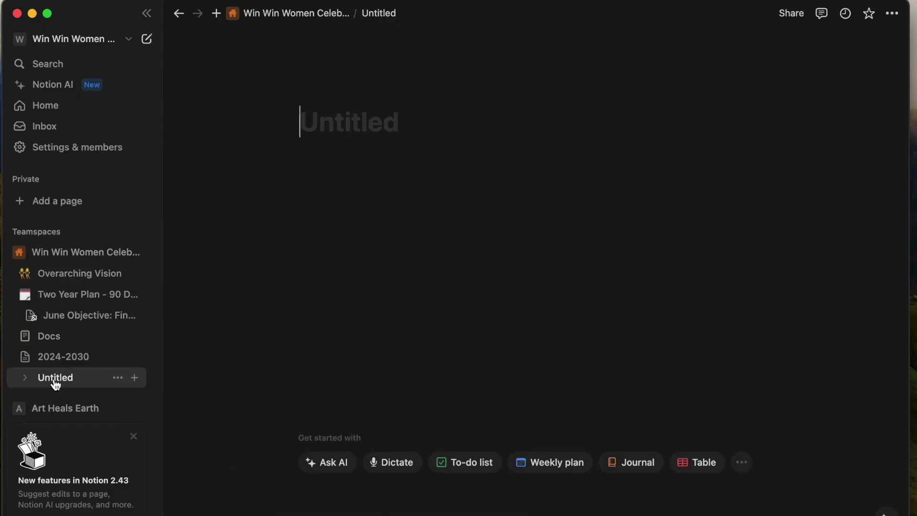
{"action": "left_click", "coordinate": [743, 463]}
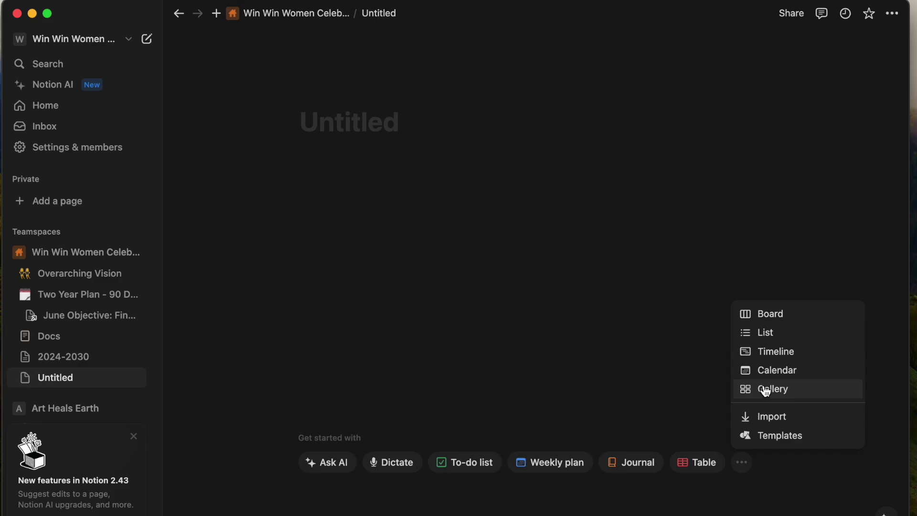
{"action": "left_click", "coordinate": [767, 391]}
Keep the gallery view and check off the To-do on Page 1.
{"action": "left_click", "coordinate": [342, 158]}
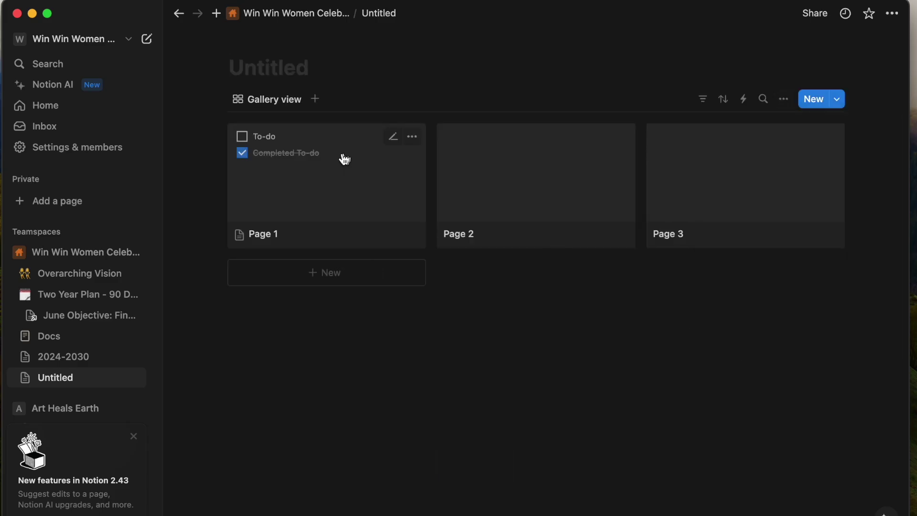
{"action": "left_click", "coordinate": [303, 202]}
{"action": "left_click", "coordinate": [228, 308]}
{"action": "left_click", "coordinate": [813, 276]}
In Page 2, draft a Notion AI prompt 'create a list of to-dos pages on this'.
{"action": "left_click", "coordinate": [504, 200]}
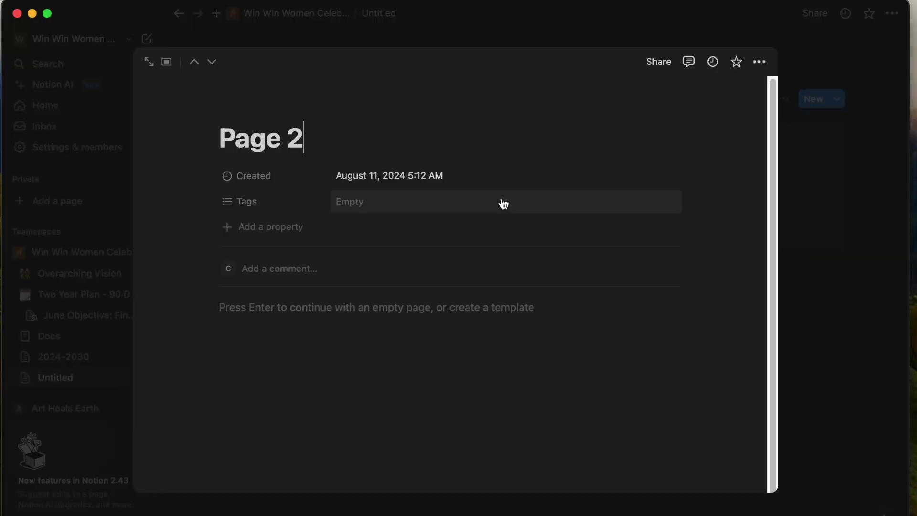
{"action": "left_click", "coordinate": [244, 308]}
{"action": "key", "text": "space"}
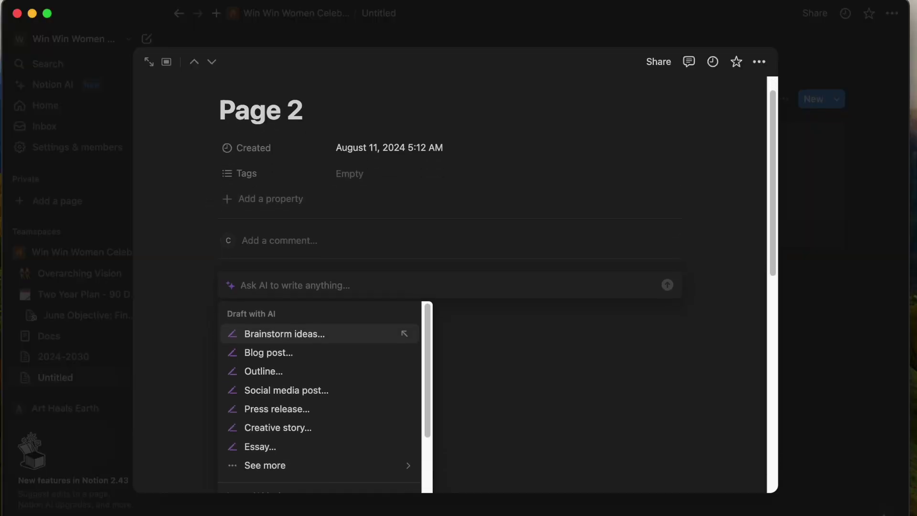
{"action": "type", "text": "create a"}
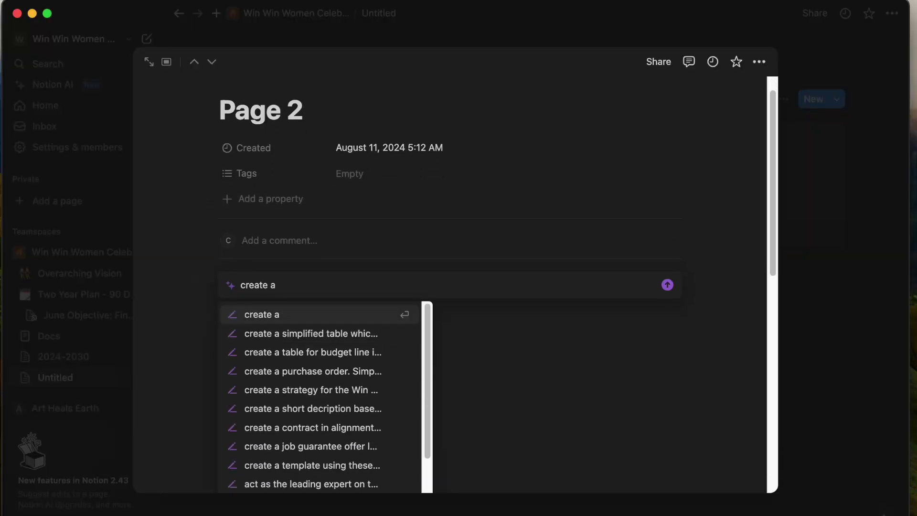
{"action": "type", "text": " list of to"}
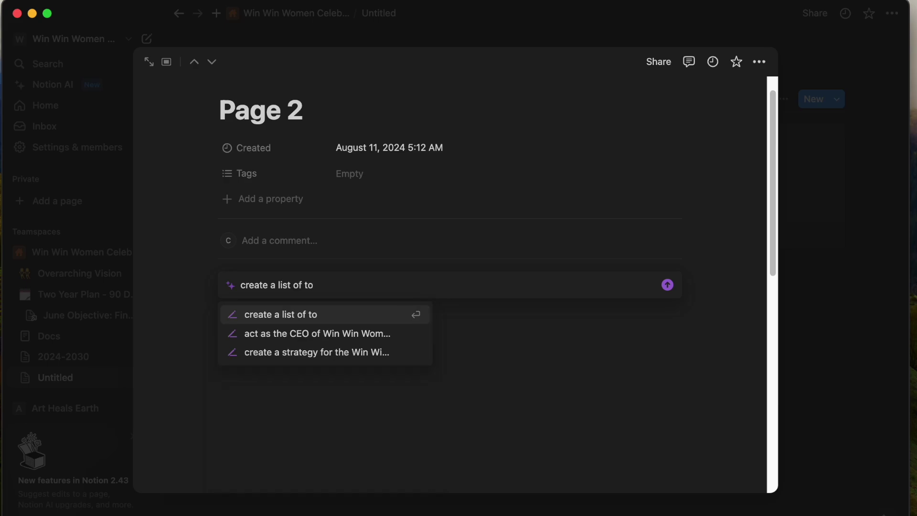
{"action": "type", "text": "-dos by scraping da"}
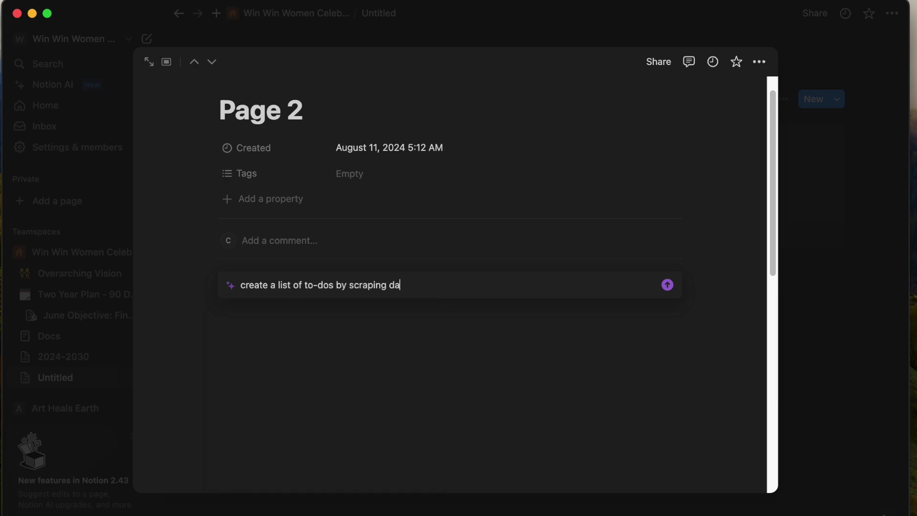
{"action": "type", "text": "pages on this"}
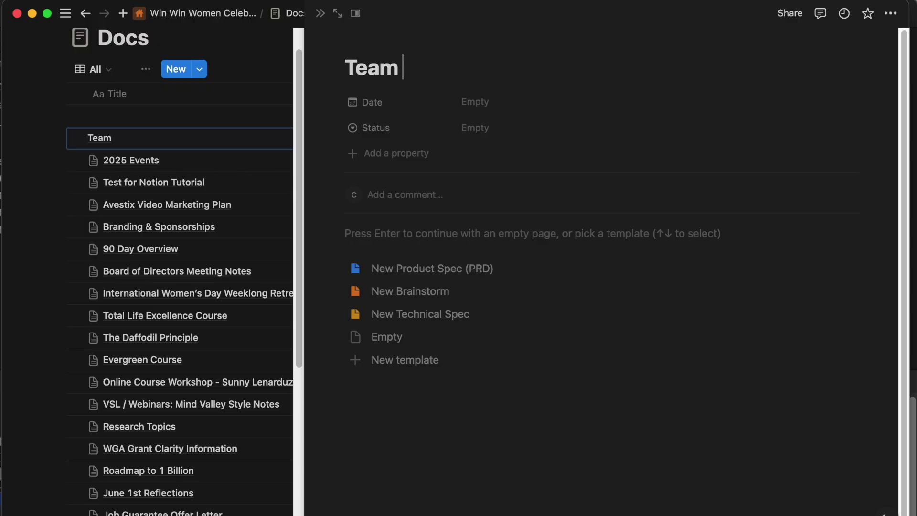
Title the new Docs page with the team name plus '90 Day Believe It! Become It! Challenge'.
{"action": "type", "text": "Paiuu"}
{"action": "key", "text": "BackSpace"}
{"action": "key", "text": "BackSpace"}
{"action": "type", "text": "ula"}
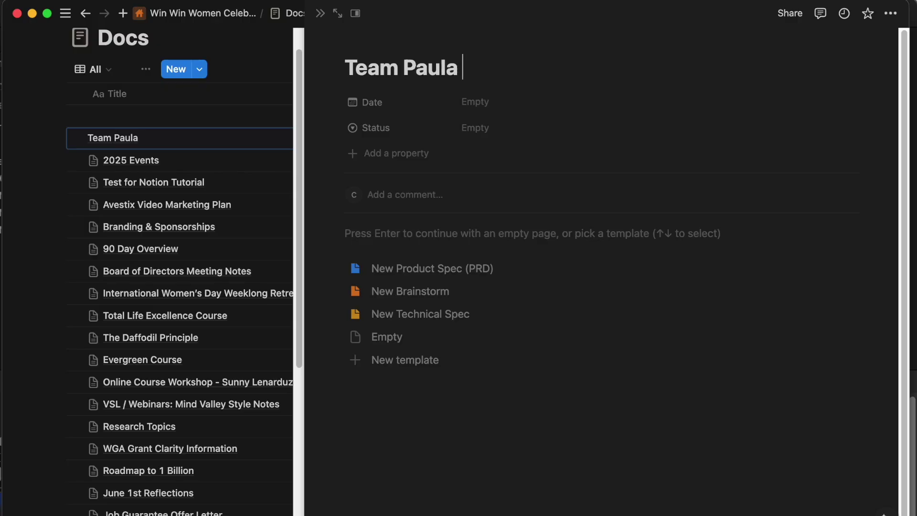
{"action": "type", "text": " 100"}
{"action": "key", "text": "BackSpace"}
{"action": "key", "text": "BackSpace"}
{"action": "key", "text": "BackSpace"}
{"action": "key", "text": "BackSpace"}
{"action": "type", "text": "90 day"}
{"action": "key", "text": "BackSpace"}
{"action": "key", "text": "BackSpace"}
{"action": "key", "text": "BackSpace"}
{"action": "type", "text": "Day Believe "}
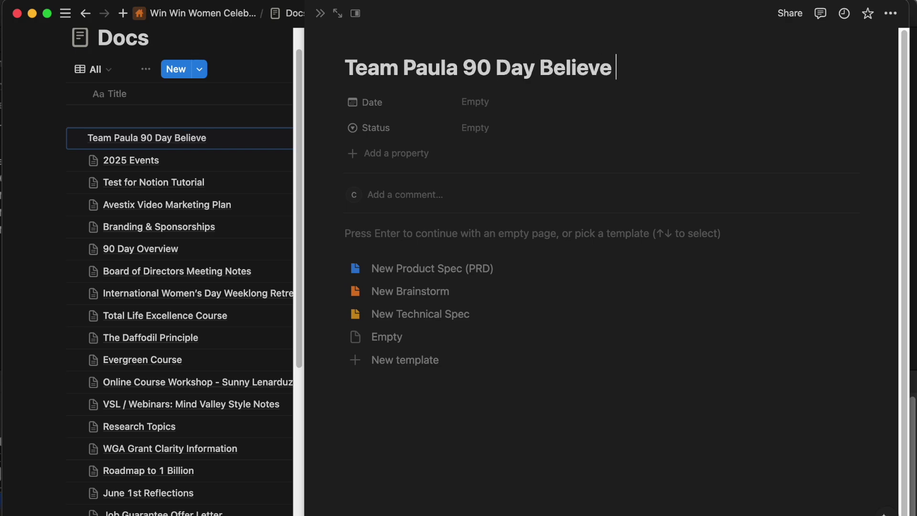
{"action": "type", "text": "It! Become It! Challenge"}
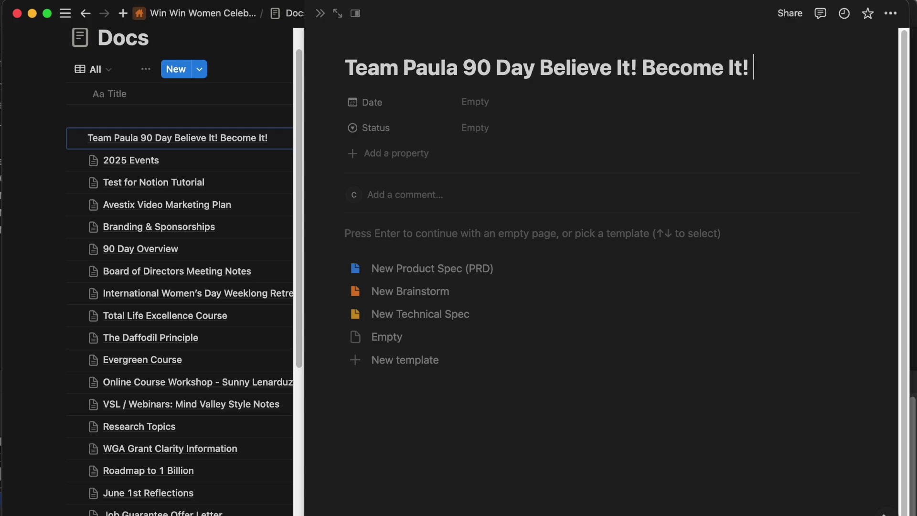
{"action": "key", "text": "Tab"}
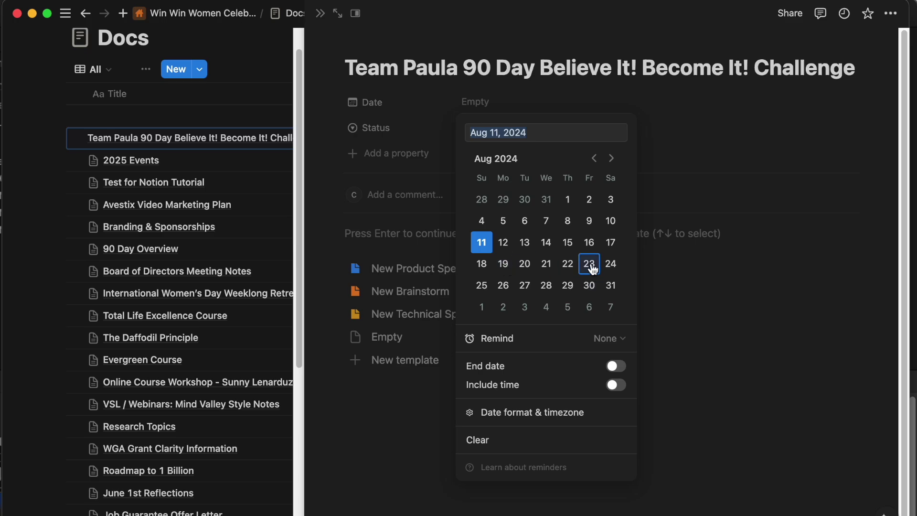
Turn the Date property into a range ending November 26, 2024.
{"action": "left_click", "coordinate": [504, 286]}
{"action": "left_click", "coordinate": [615, 367]}
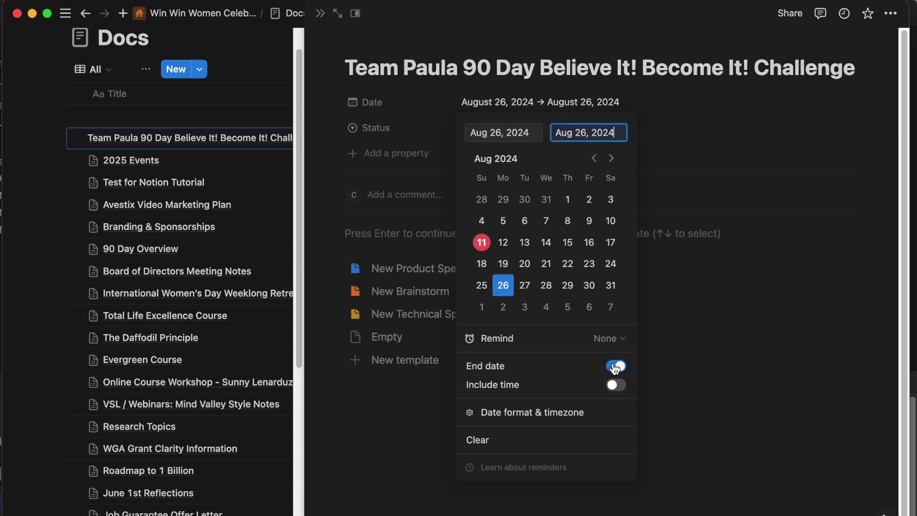
{"action": "left_click", "coordinate": [611, 160]}
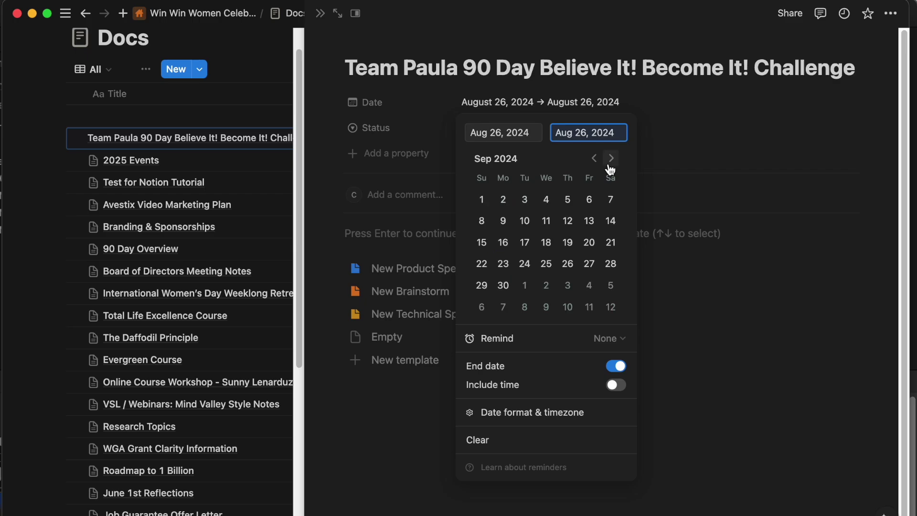
{"action": "left_click", "coordinate": [594, 159]}
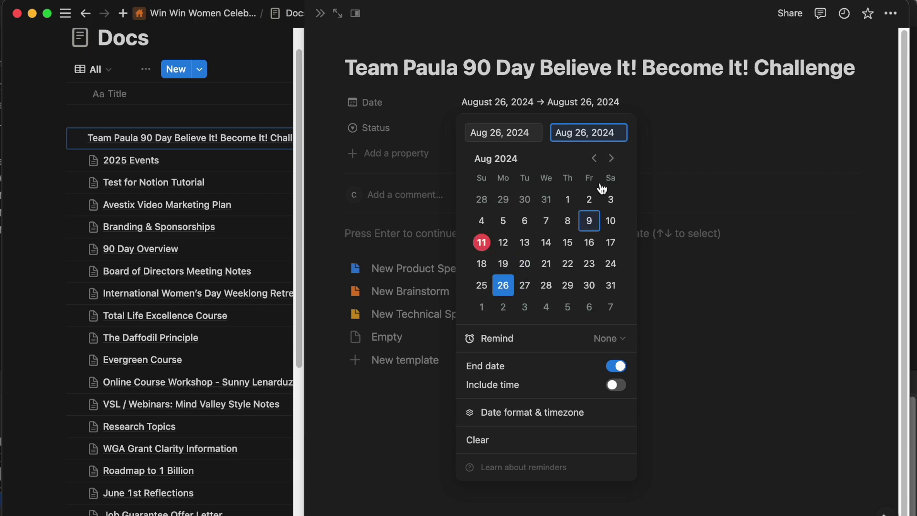
{"action": "left_click", "coordinate": [616, 163]}
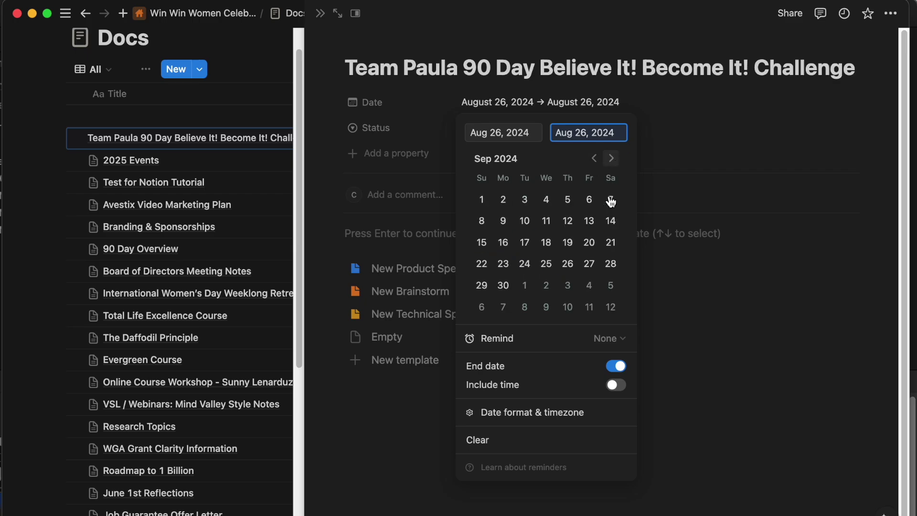
{"action": "left_click", "coordinate": [612, 160]}
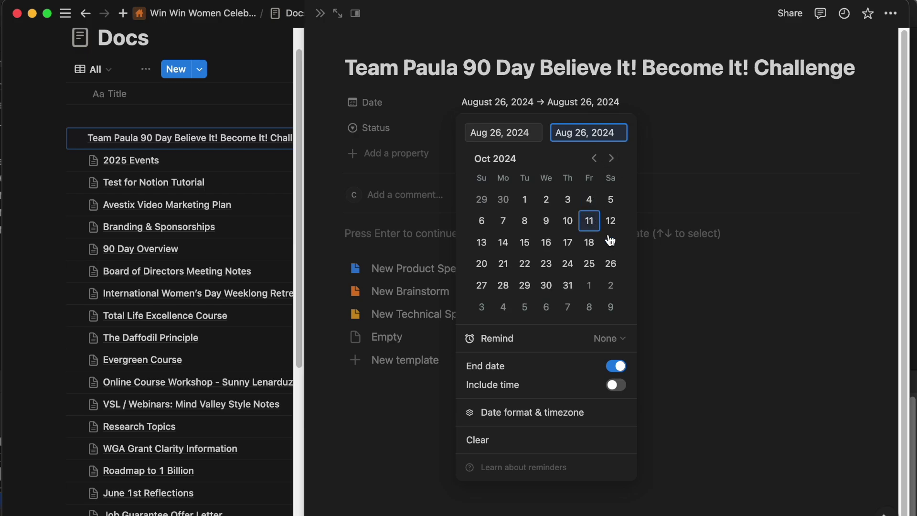
{"action": "left_click", "coordinate": [612, 161]}
{"action": "left_click", "coordinate": [524, 288]}
{"action": "left_click", "coordinate": [524, 289]}
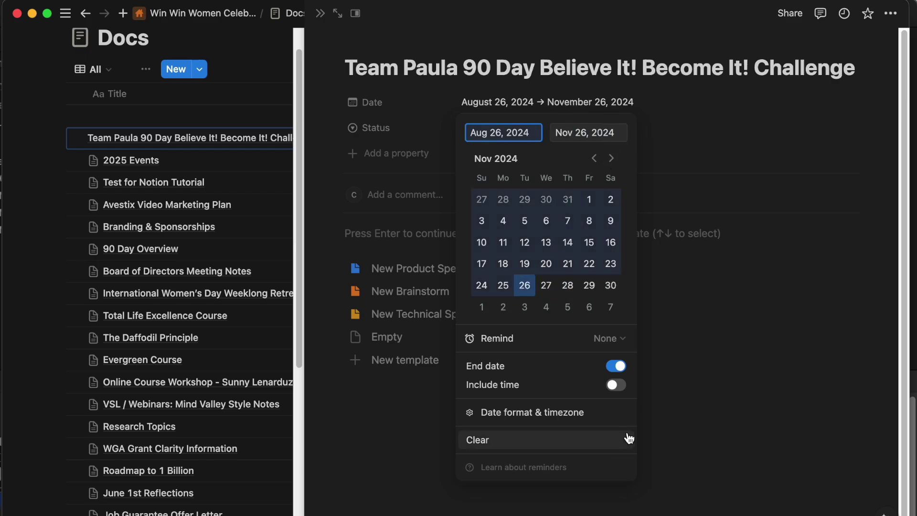
{"action": "left_click", "coordinate": [652, 411]}
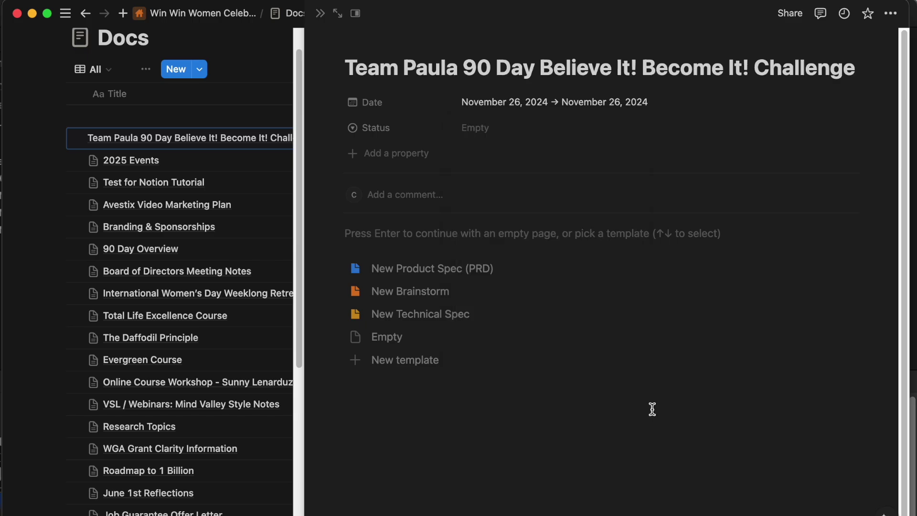
Correct the date range's start to August 26, 2024.
{"action": "left_click", "coordinate": [498, 101]}
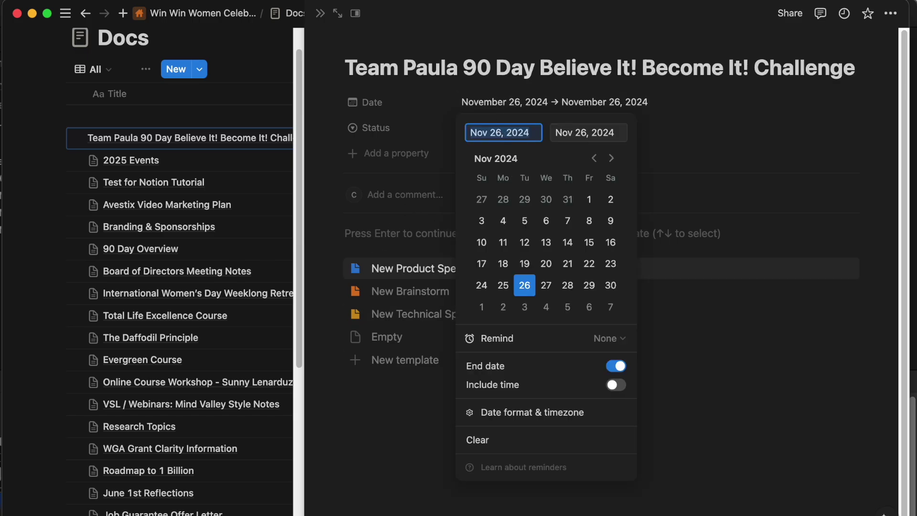
{"action": "type", "text": "august"}
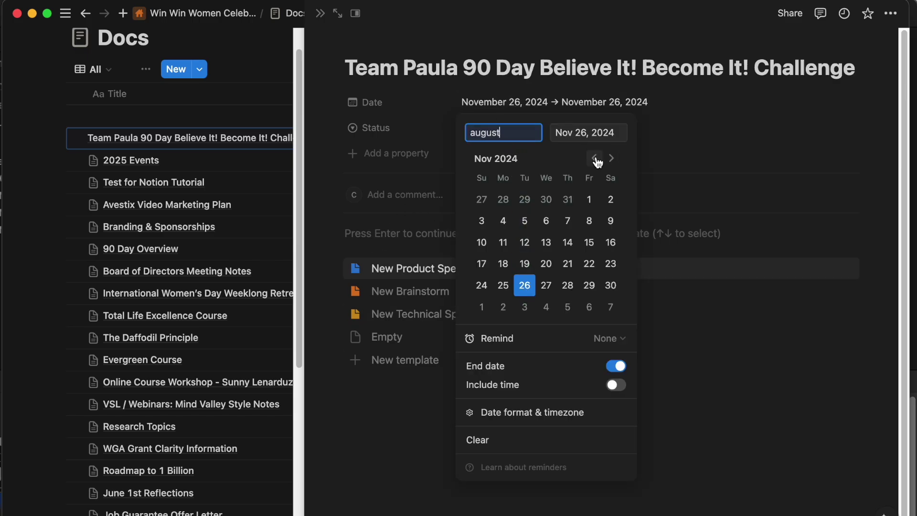
{"action": "left_click", "coordinate": [594, 158]}
{"action": "left_click", "coordinate": [594, 158]}
{"action": "left_click", "coordinate": [594, 158]}
{"action": "left_click", "coordinate": [611, 158]}
{"action": "left_click", "coordinate": [611, 158]}
{"action": "left_click", "coordinate": [612, 158]}
{"action": "left_click", "coordinate": [503, 286]}
{"action": "key", "text": "Escape"}
Start a Notion AI prompt asking for a preparation format list for the 90 Day Believe It! Become It! Challenge.
{"action": "left_click", "coordinate": [376, 244]}
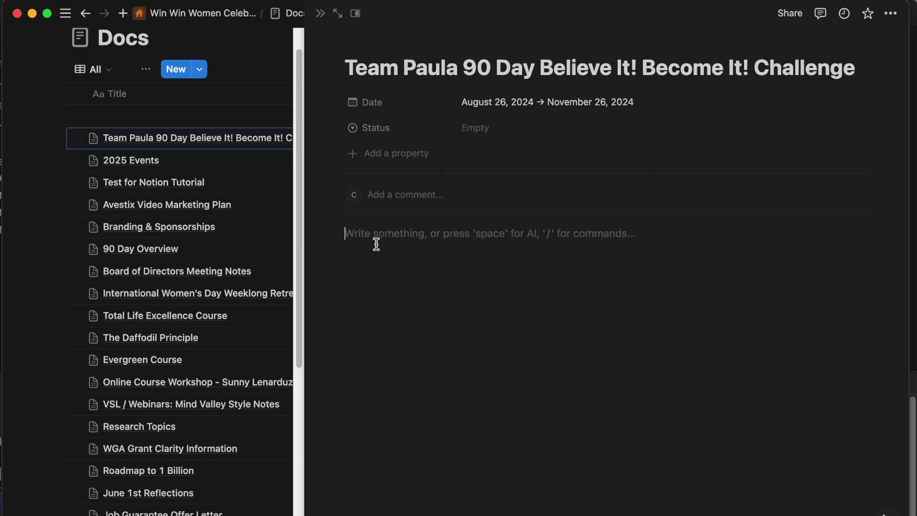
{"action": "key", "text": "space"}
{"action": "type", "text": "create a"}
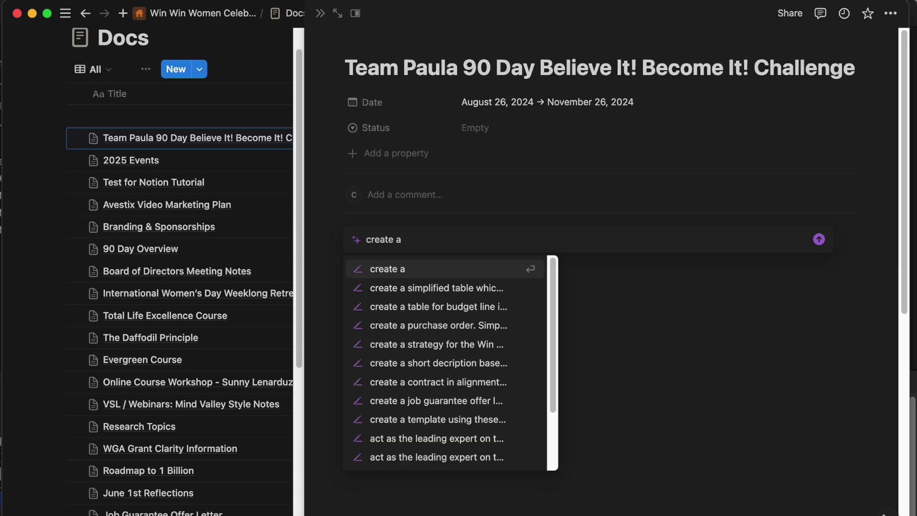
{"action": "type", "text": " format list for "}
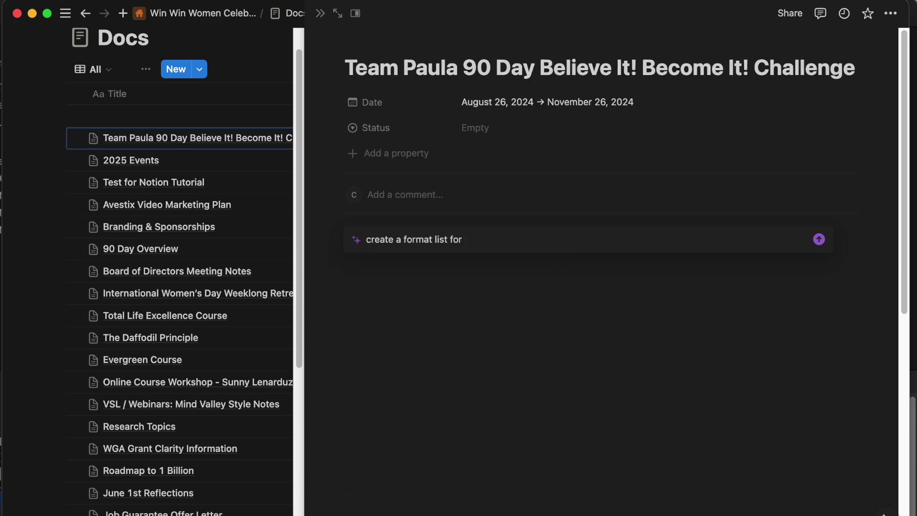
{"action": "type", "text": "preparation for the "}
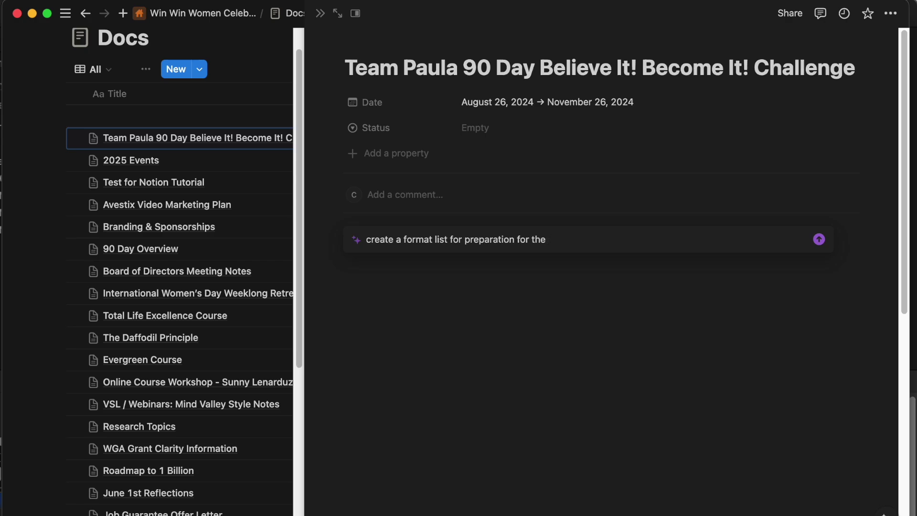
{"action": "type", "text": "90 Day Believe It! Be"}
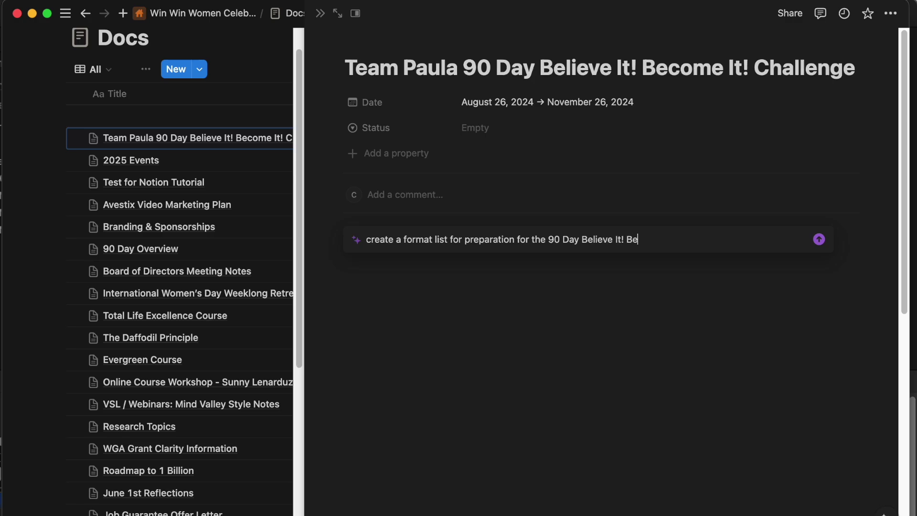
{"action": "type", "text": "come It! Challenge "}
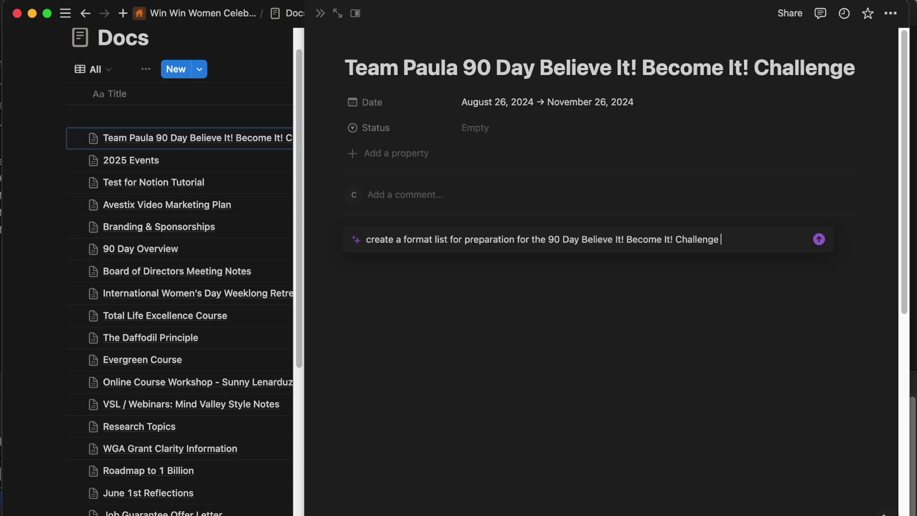
{"action": "type", "text": "for Dr. Paula's personal brand image launch."}
{"action": "key", "text": "shift+Return"}
Add a line to use the book's Label, Reframe, Focus Forward method, correcting the misspelled 'through'.
{"action": "type", "text": "Utiliz"}
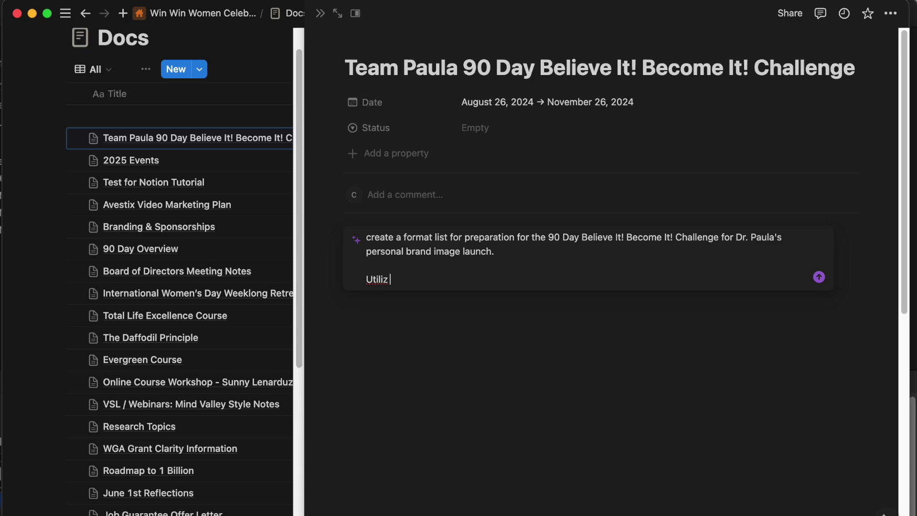
{"action": "type", "text": "e the Book content "}
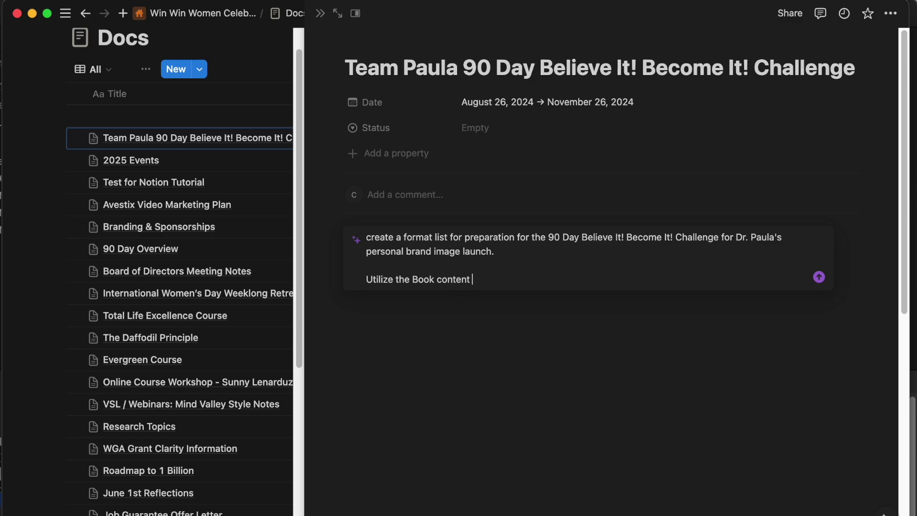
{"action": "type", "text": "from Believe It! Become It!"}
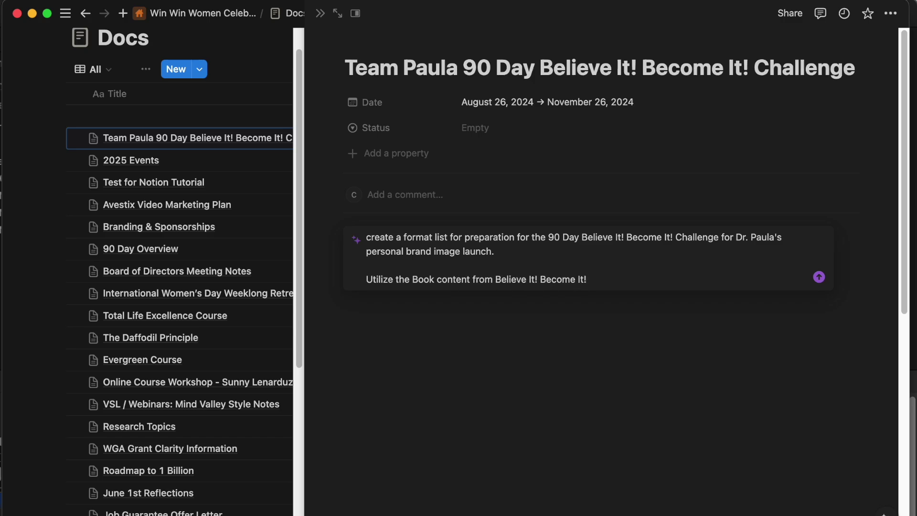
{"action": "type", "text": " to transform trhoguh"}
{"action": "left_click", "coordinate": [600, 278]}
{"action": "type", "text": "t"}
{"action": "right_click", "coordinate": [654, 277]}
{"action": "left_click", "coordinate": [654, 288]}
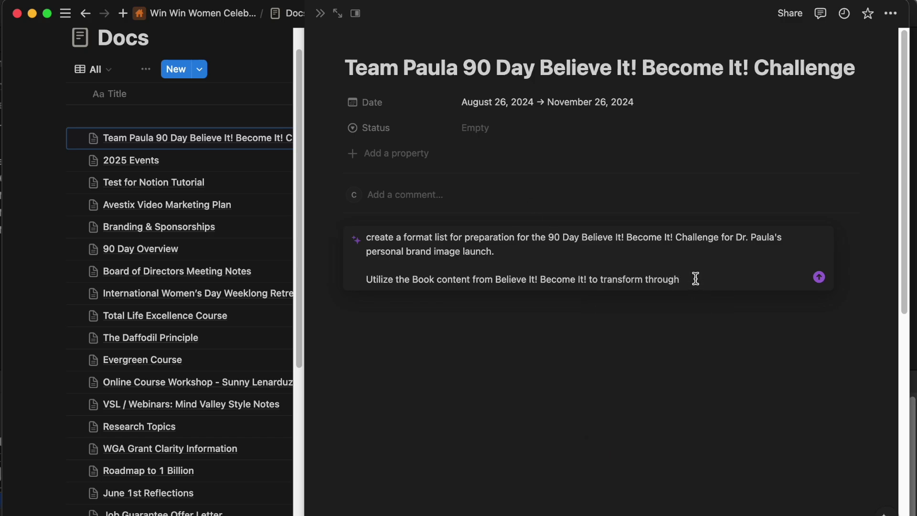
{"action": "type", "text": "Label, Reframe, Focus Forw"}
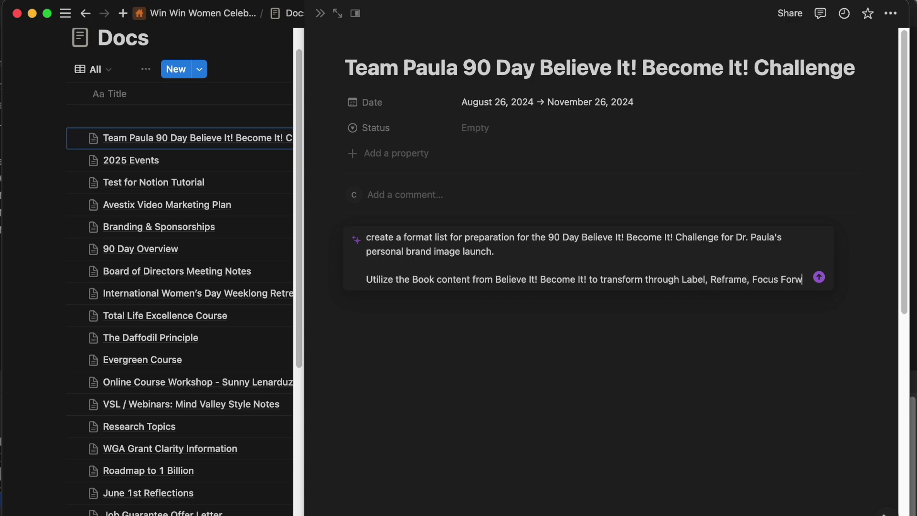
{"action": "type", "text": "ard method of execution."}
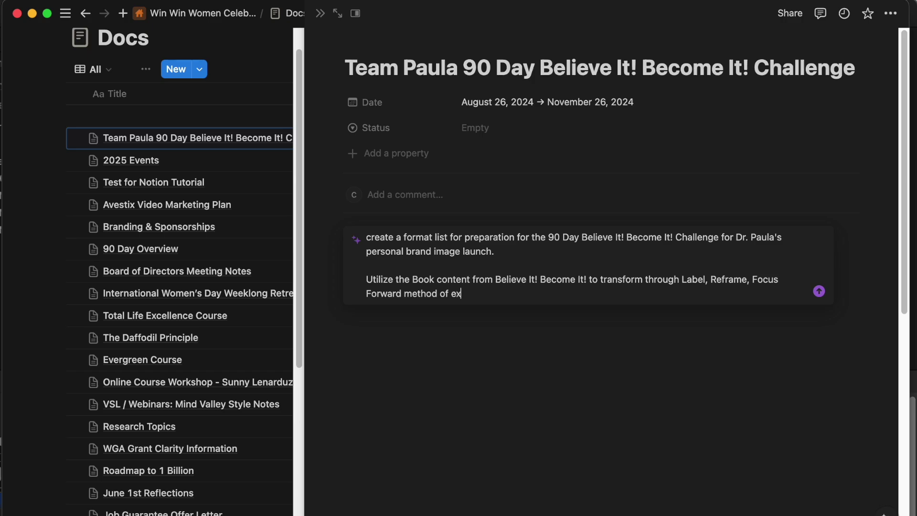
Add prompt paragraphs requesting the team's launch plan and notes on cross-fertilizing existing communities.
{"action": "key", "text": "shift+Return"}
{"action": "type", "text": "In this "}
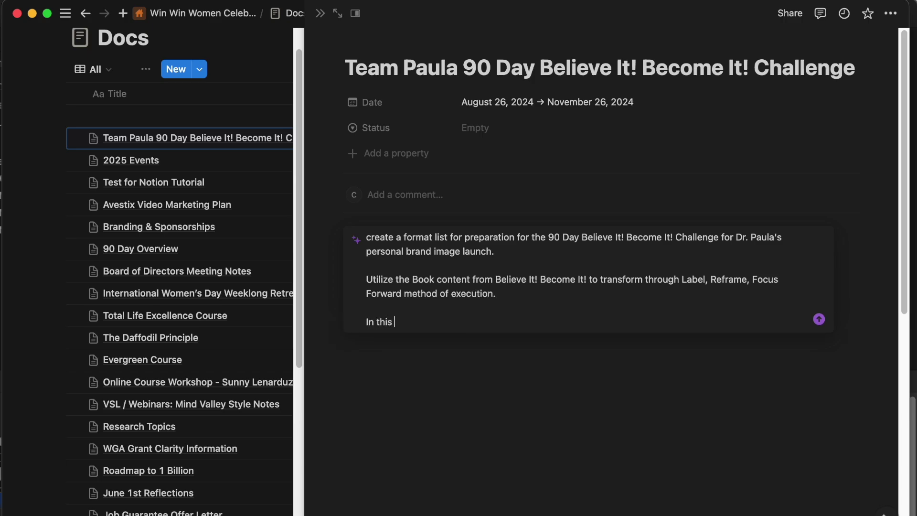
{"action": "type", "text": "page, format a launch plan for Team Paula - led by "}
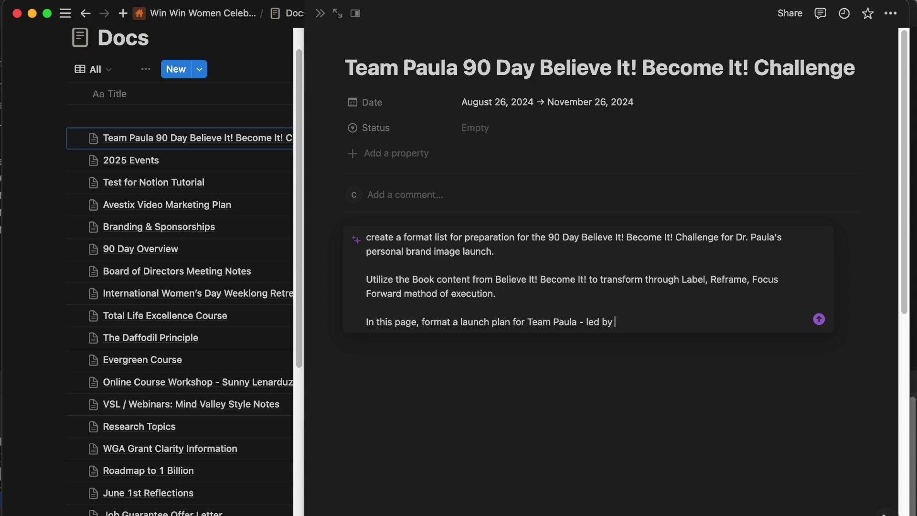
{"action": "type", "text": "Kaylea and executed by Aida."}
{"action": "key", "text": "shift+Return"}
{"action": "key", "text": "shift+Return"}
{"action": "type", "text": "In"}
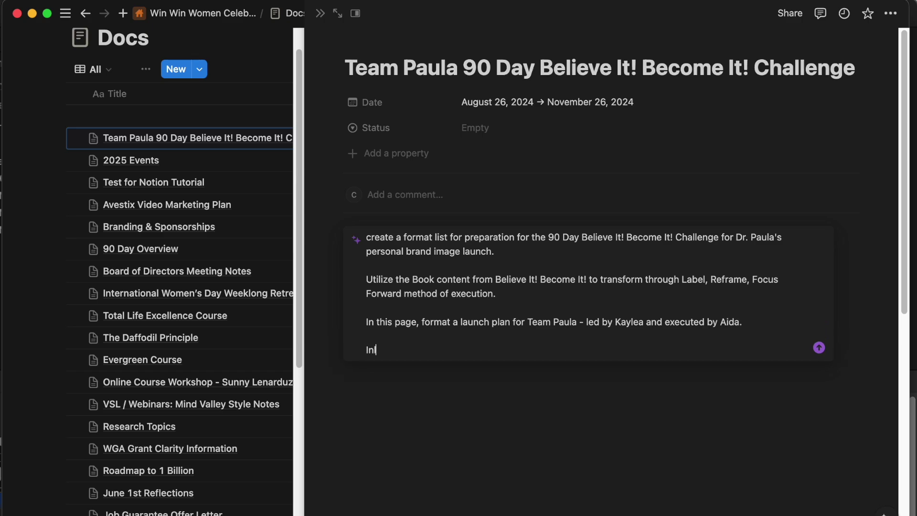
{"action": "type", "text": "clude notes on structure to laund"}
{"action": "type", "text": "h by cross-po"}
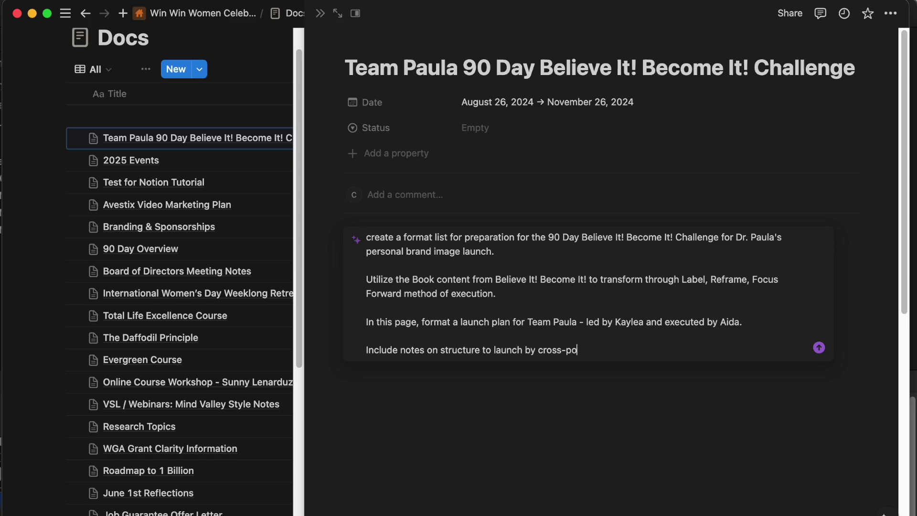
{"action": "key", "text": "BackSpace"}
{"action": "key", "text": "BackSpace"}
{"action": "type", "text": "fertilizing existing comm"}
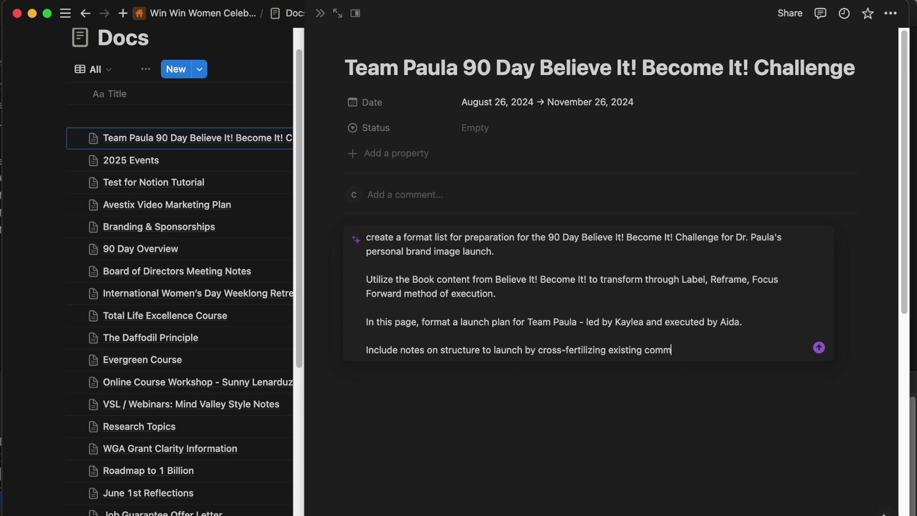
{"action": "type", "text": "unities."}
Request an SOP for post copy and messages in existing communities, plus individualized launch copy sections.
{"action": "key", "text": "shift+Return"}
{"action": "key", "text": "shift+Return"}
{"action": "type", "text": "Structure an SOP to easily create post copy, messages to be placed in "}
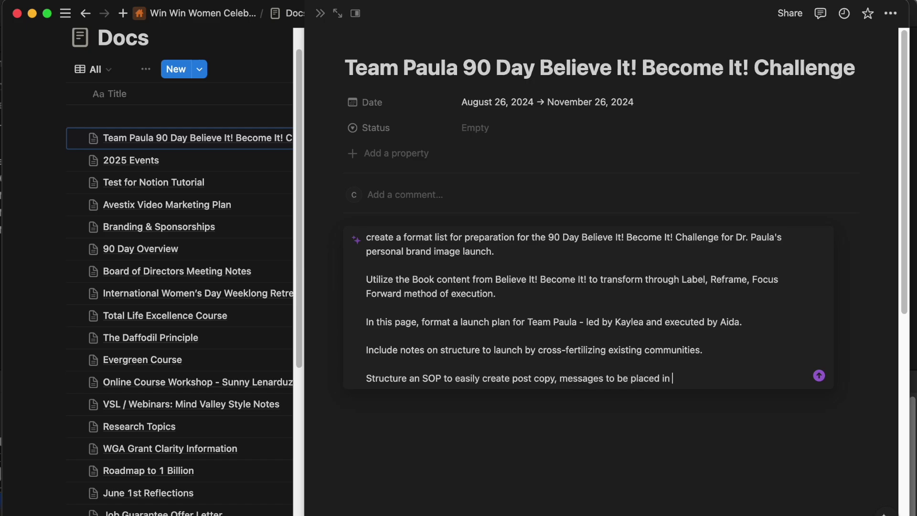
{"action": "type", "text": "existing communi"}
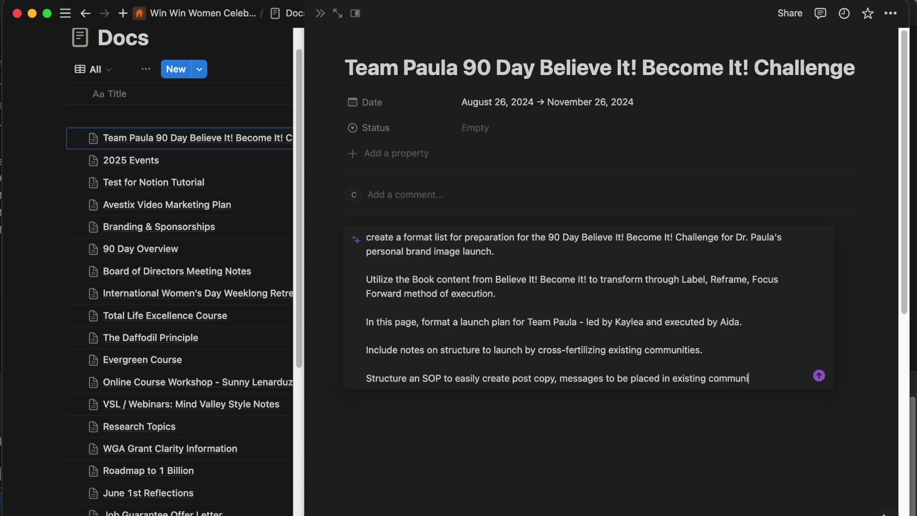
{"action": "type", "text": "tides"}
{"action": "type", "text": ", such"}
{"action": "key", "text": "BackSpace"}
{"action": "key", "text": "BackSpace"}
{"action": "key", "text": "BackSpace"}
{"action": "key", "text": "BackSpace"}
{"action": "key", "text": "BackSpace"}
{"action": "key", "text": "BackSpace"}
{"action": "type", "text": "."}
{"action": "key", "text": "shift+Return"}
{"action": "key", "text": "shift+Return"}
{"action": "type", "text": "Create secti"}
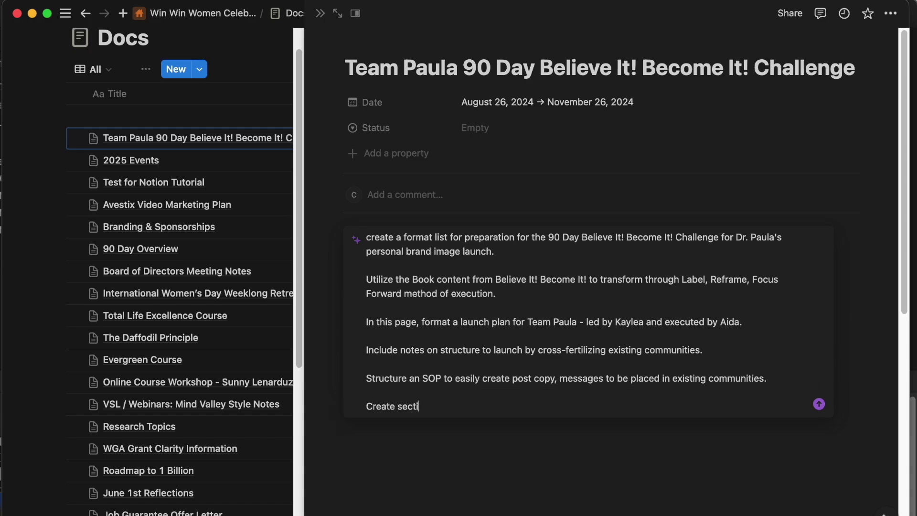
{"action": "type", "text": "ons for individuao"}
{"action": "type", "text": "ized s"}
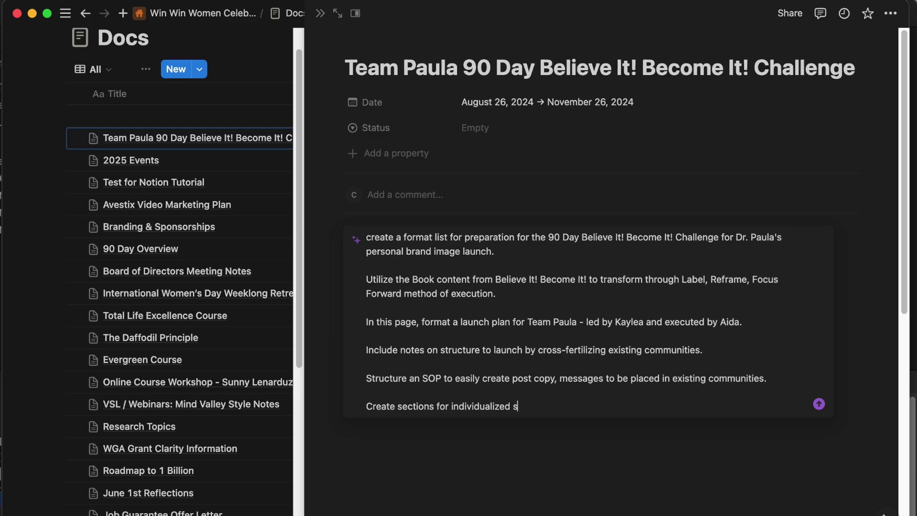
{"action": "type", "text": " launch copy to be created for"}
List Glow Girls Group, with a to-do note, and Purpose Mentorship as the first two communities.
{"action": "key", "text": "shift+Return"}
{"action": "key", "text": "shift+Return"}
{"action": "type", "text": "1."}
{"action": "left_click", "coordinate": [670, 405]}
{"action": "type", "text": ":"}
{"action": "left_click", "coordinate": [496, 428]}
{"action": "type", "text": "Glow Girls Group"}
{"action": "key", "text": "shift+Return"}
{"action": "type", "text": "2."}
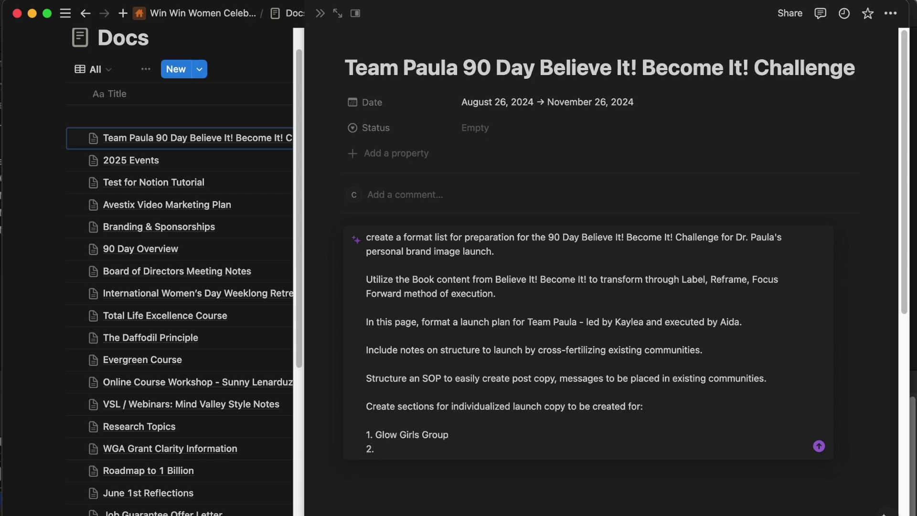
{"action": "type", "text": " Purpose Mentorship"}
{"action": "left_click", "coordinate": [458, 437]}
{"action": "type", "text": "(to do: email alexis,"}
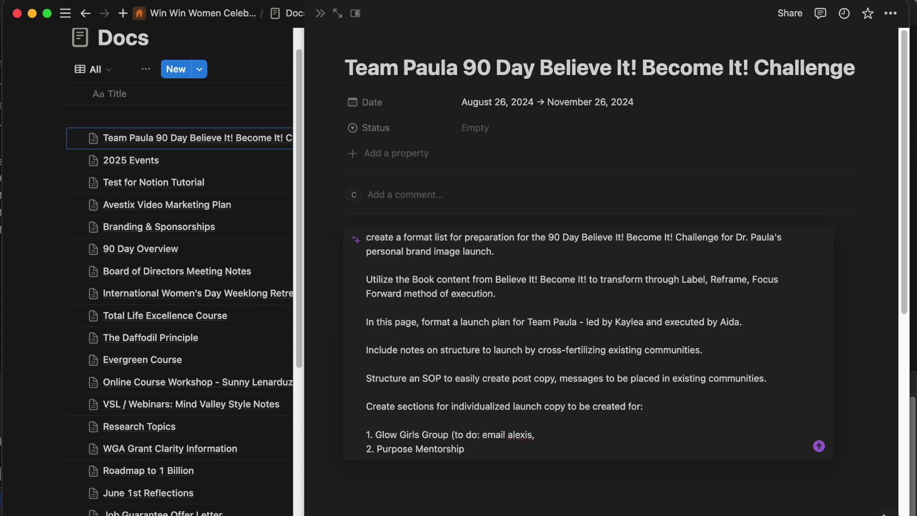
{"action": "type", "text": " submit book club proposal) 2. Purpose Mentorship "}
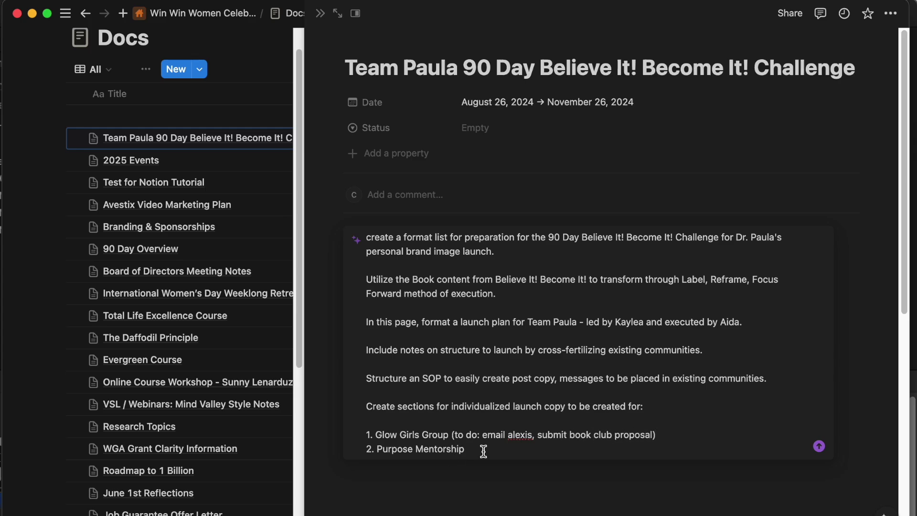
{"action": "type", "text": "("}
{"action": "scroll", "coordinate": [472, 453], "scroll_direction": "down", "scroll_amount": 2}
Add Win Win Women Show Hosts and Alignable as items 3 and 4, and begin the first-step sentence.
{"action": "key", "text": "shift+Return"}
{"action": "type", "text": "3. Win Win WShow Hosts"}
{"action": "left_click", "coordinate": [377, 425]}
{"action": "type", "text": "Win Win Women"}
{"action": "left_click", "coordinate": [511, 420]}
{"action": "key", "text": "shift+Return"}
{"action": "key", "text": "shift+Return"}
{"action": "type", "text": "The first step is to gain traction with the"}
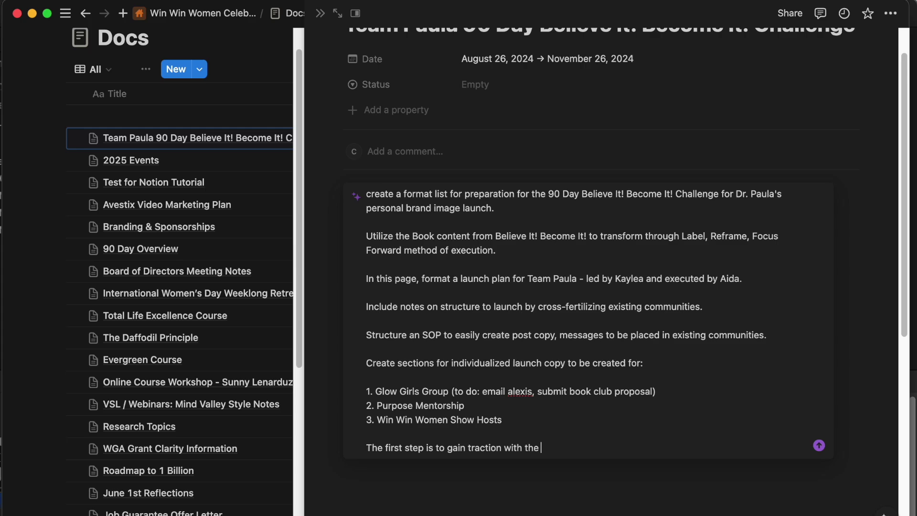
{"action": "left_click", "coordinate": [485, 406]}
{"action": "key", "text": "shift+Return"}
{"action": "key", "text": "BackSpace"}
{"action": "left_click", "coordinate": [508, 419]}
{"action": "key", "text": "shift+Return"}
{"action": "type", "text": "4. Alignable"}
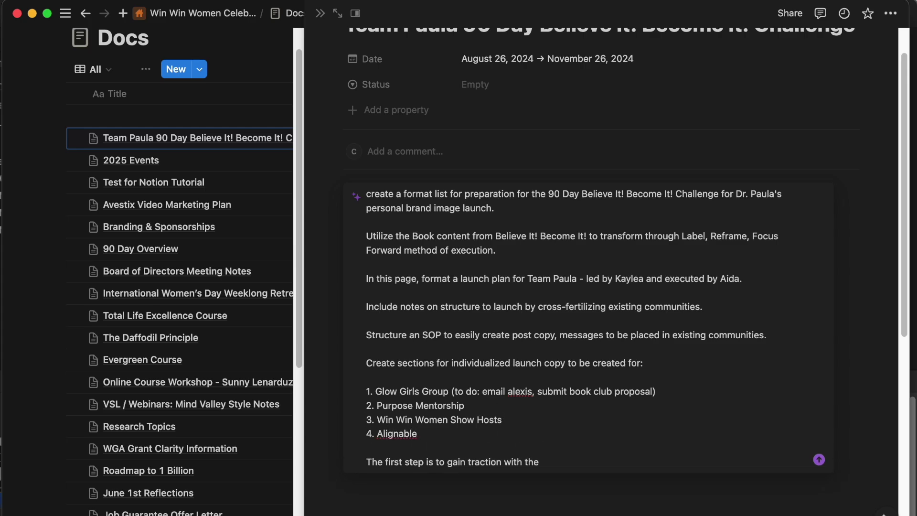
Add 'Kiln in person events in Utah' as the fifth community.
{"action": "scroll", "coordinate": [627, 434], "scroll_direction": "down", "scroll_amount": 2}
{"action": "type", "text": "/ Kiln in person event"}
{"action": "left_click", "coordinate": [424, 383]}
{"action": "key", "text": "BackSpace"}
{"action": "key", "text": "BackSpace"}
{"action": "key", "text": "shift+Return"}
{"action": "type", "text": "5."}
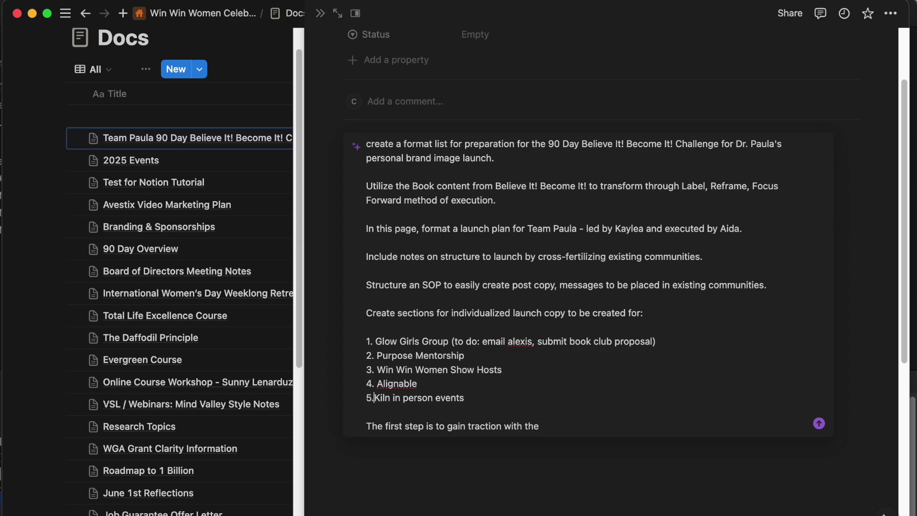
{"action": "scroll", "coordinate": [552, 286], "scroll_direction": "down", "scroll_amount": 2}
{"action": "left_click", "coordinate": [515, 351]}
{"action": "type", "text": "in Utah"}
Finish the first-step sentence: gain traction, drive traffic and enrollment, then report results of this strategy.
{"action": "left_click", "coordinate": [551, 378]}
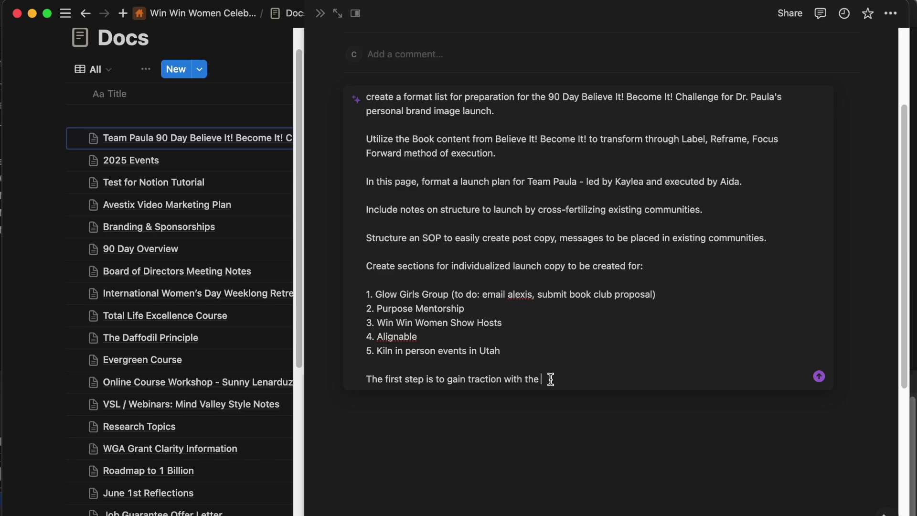
{"action": "type", "text": "communities, drive traffic and enrollment, and then"}
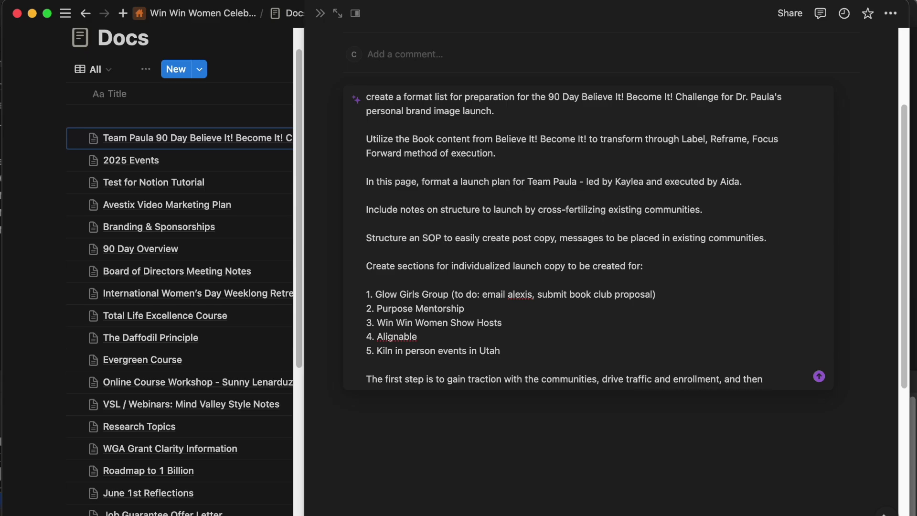
{"action": "type", "text": " report results for a tangible use case of thi"}
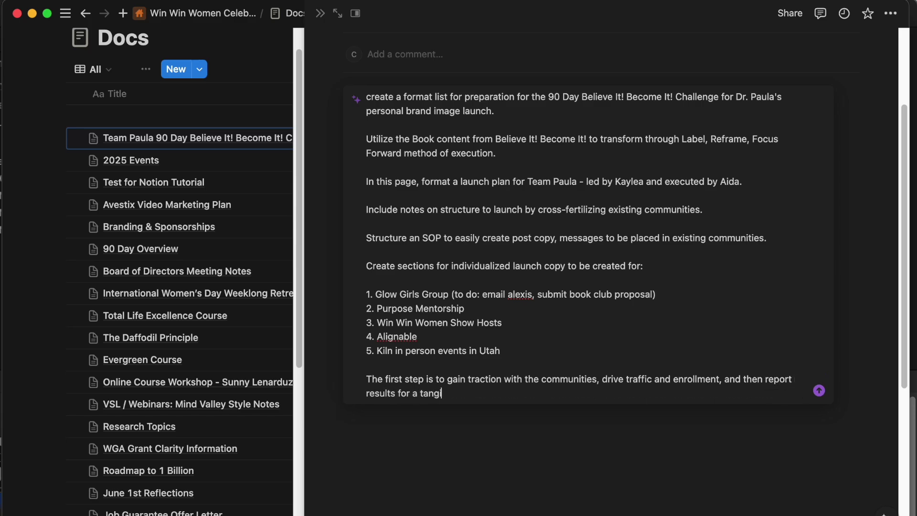
{"action": "key", "text": "BackSpace"}
{"action": "key", "text": "BackSpace"}
{"action": "key", "text": "BackSpace"}
{"action": "type", "text": "emp"}
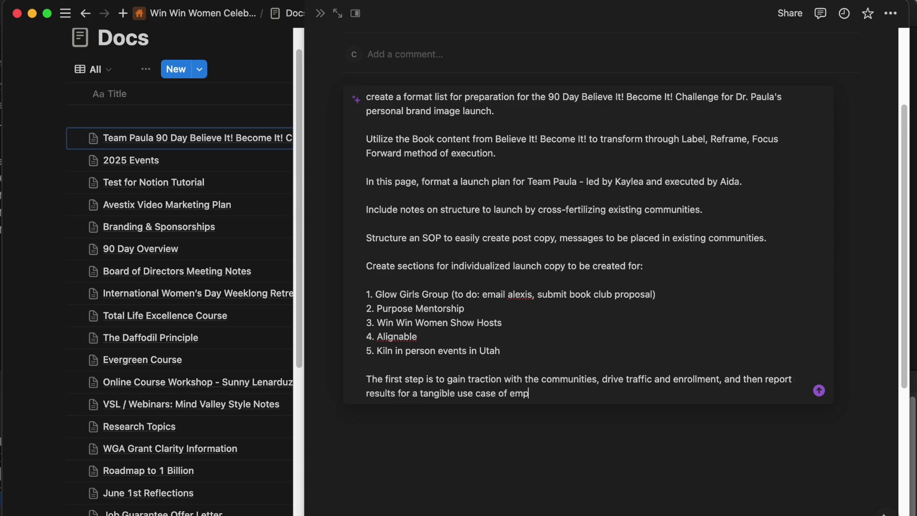
{"action": "type", "text": "loying this strategy."}
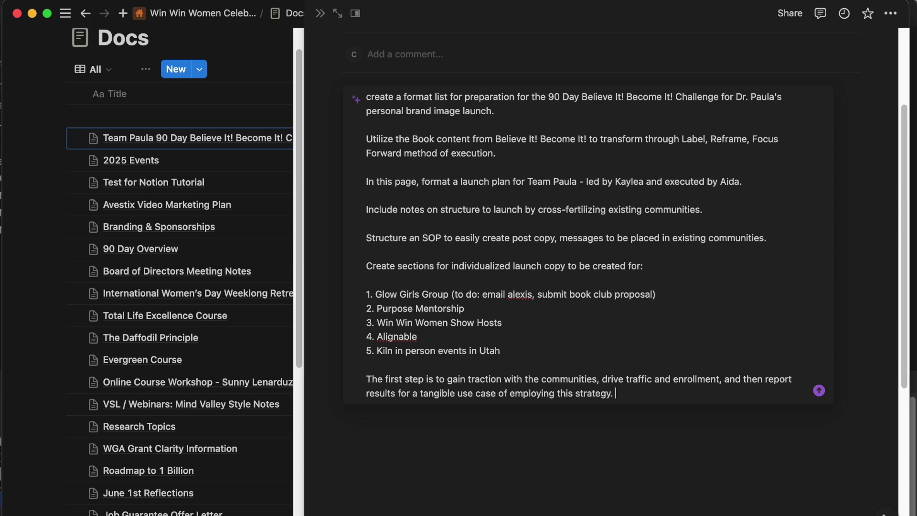
{"action": "key", "text": "shift+Return"}
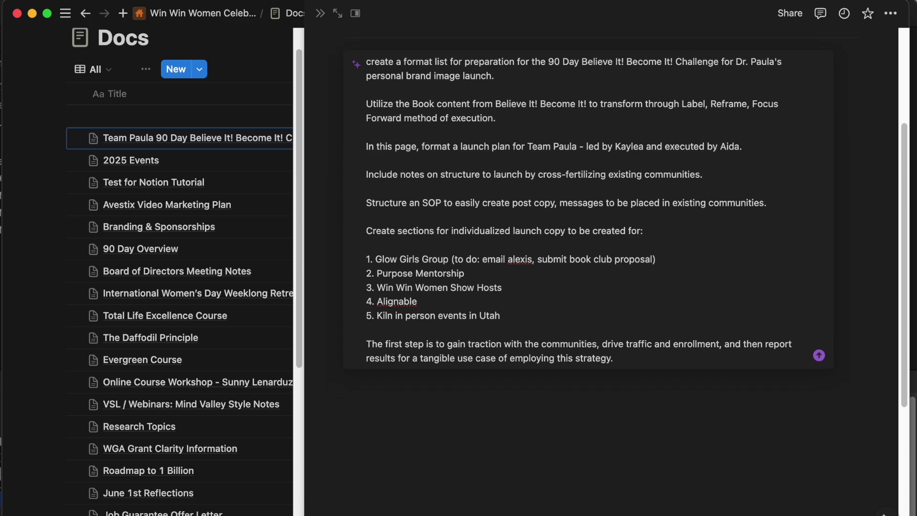
{"action": "left_click_drag", "start_coordinate": [641, 360], "coordinate": [372, 240]}
{"action": "key", "text": "super+c"}
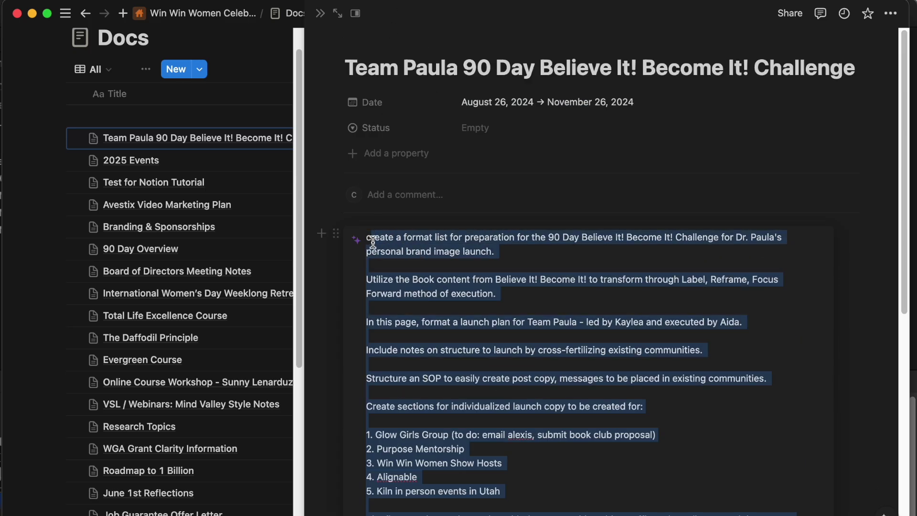
{"action": "scroll", "coordinate": [373, 242], "scroll_direction": "down", "scroll_amount": 3}
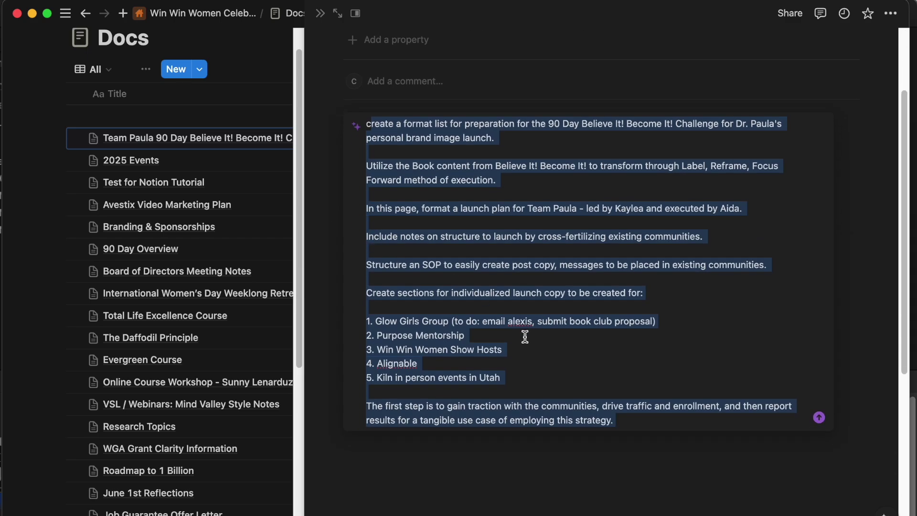
{"action": "left_click", "coordinate": [655, 396]}
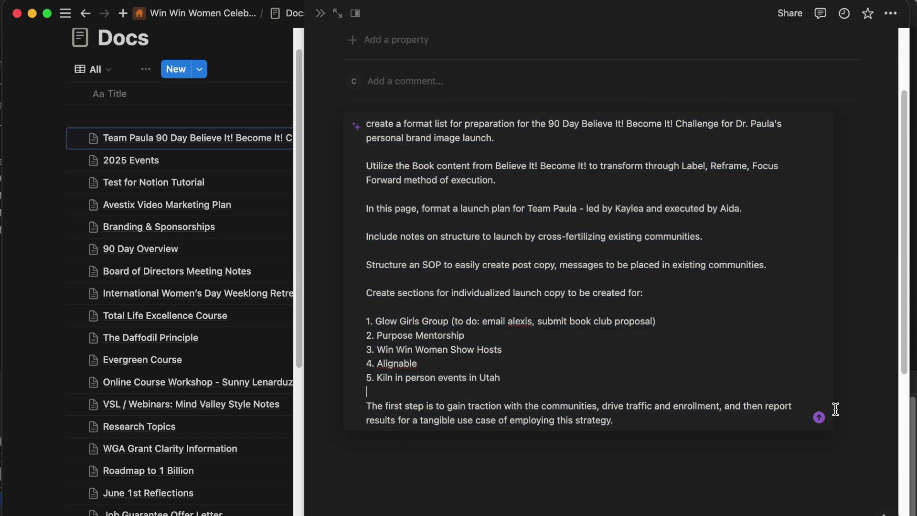
Submit the prompt, keep the AI-generated launch plan, and scroll up to review it.
{"action": "left_click", "coordinate": [819, 418]}
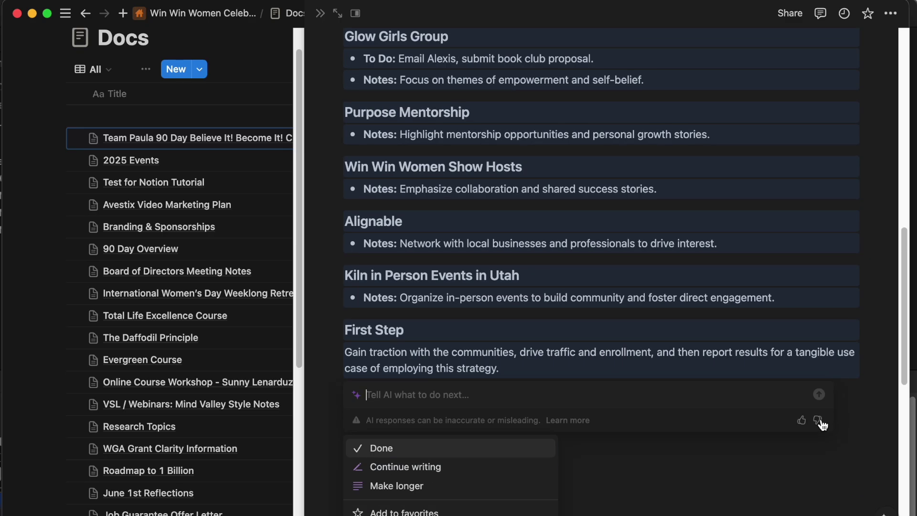
{"action": "left_click", "coordinate": [665, 251]}
{"action": "scroll", "coordinate": [665, 252], "scroll_direction": "up", "scroll_amount": 6}
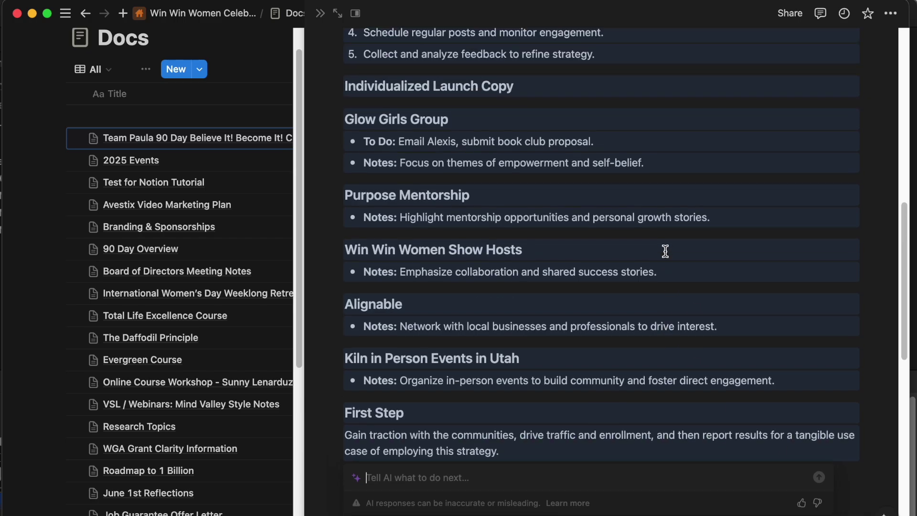
{"action": "scroll", "coordinate": [665, 252], "scroll_direction": "up", "scroll_amount": 4}
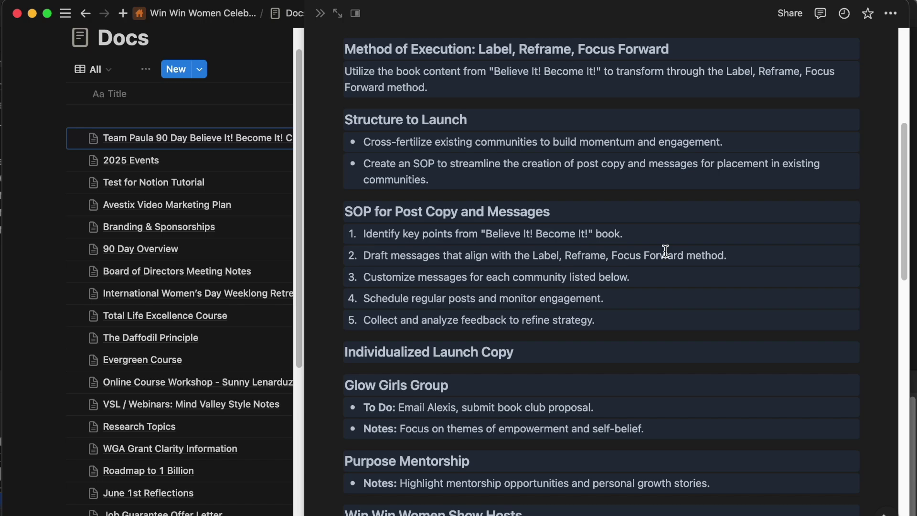
Remove the trailing period from the end of SOP step 5.
{"action": "scroll", "coordinate": [377, 188], "scroll_direction": "down", "scroll_amount": 5}
{"action": "left_click", "coordinate": [378, 185]}
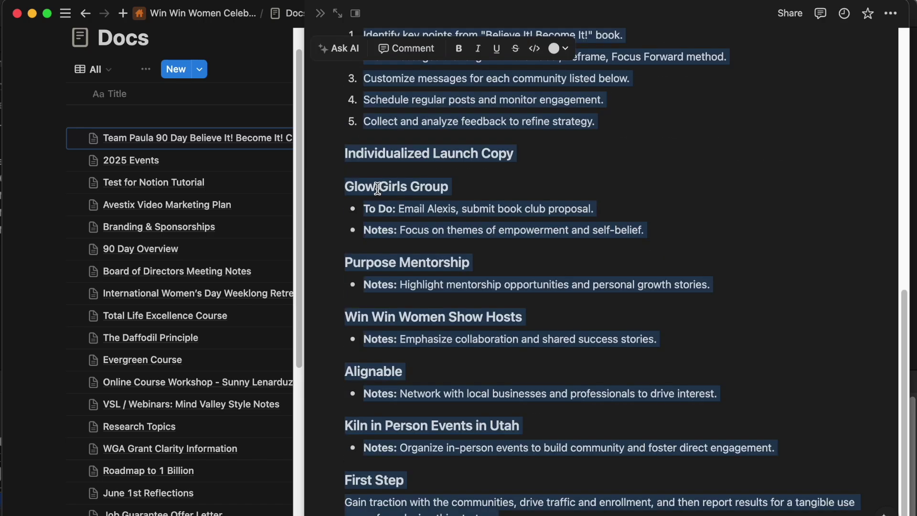
{"action": "scroll", "coordinate": [386, 216], "scroll_direction": "up", "scroll_amount": 10}
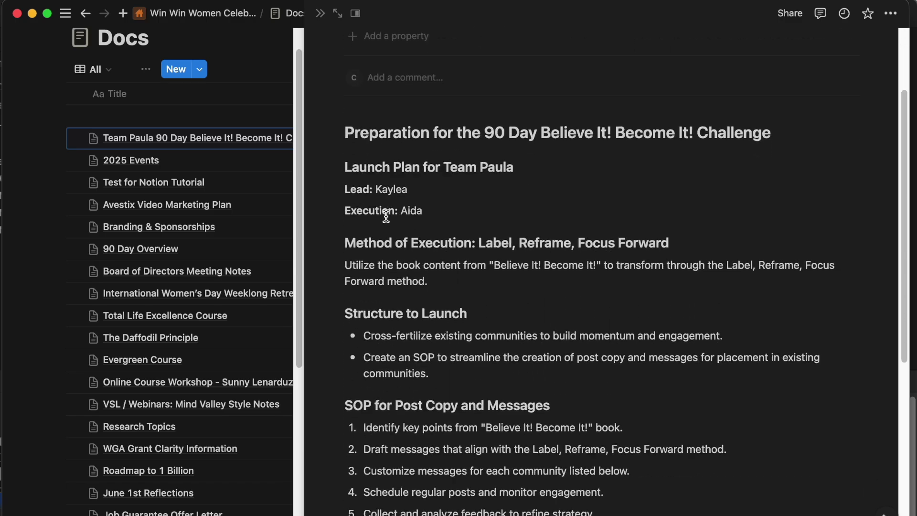
{"action": "scroll", "coordinate": [497, 239], "scroll_direction": "down", "scroll_amount": 3}
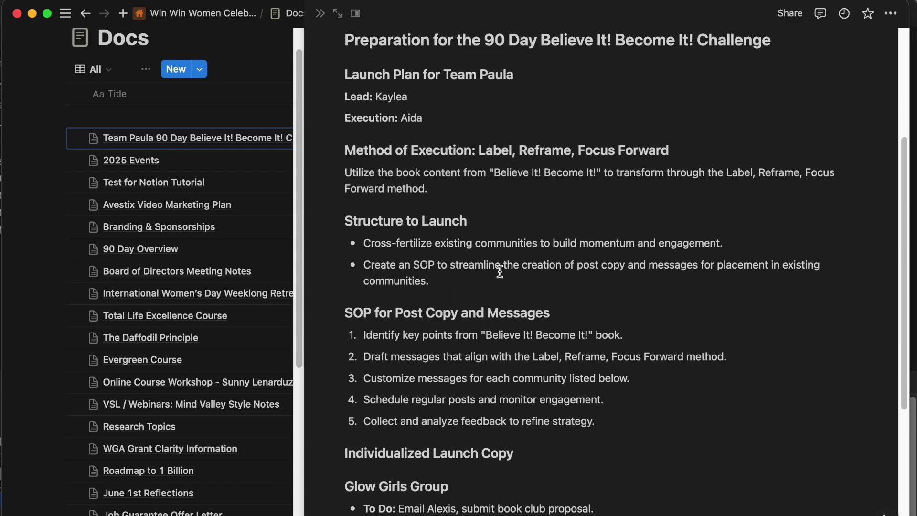
{"action": "left_click", "coordinate": [617, 350]}
{"action": "key", "text": "Return"}
{"action": "key", "text": "Return"}
{"action": "key", "text": "BackSpace"}
{"action": "key", "text": "BackSpace"}
Start a new AI prompt reading 'propose a' below the Structure to Launch bullets.
{"action": "left_click", "coordinate": [558, 219]}
{"action": "key", "text": "Return"}
{"action": "key", "text": "Return"}
{"action": "key", "text": "space"}
{"action": "type", "text": "propose a"}
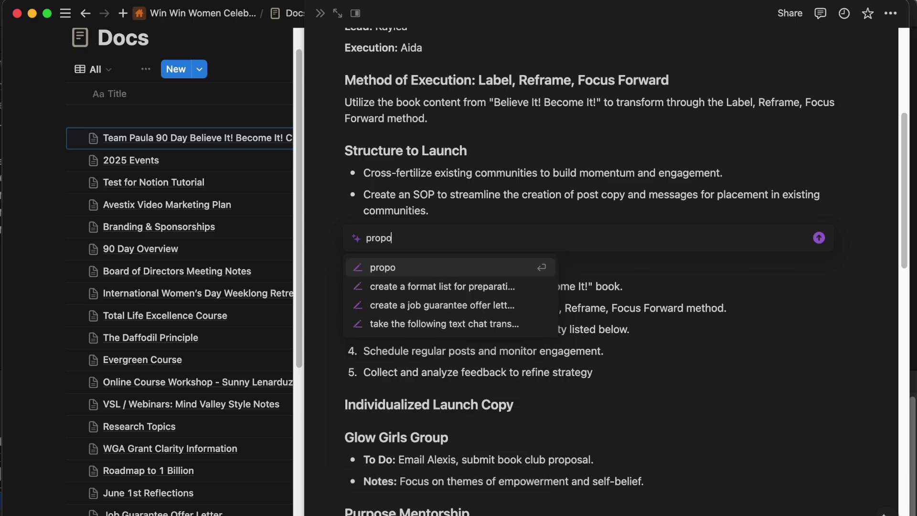
{"action": "key", "text": "super+Tab"}
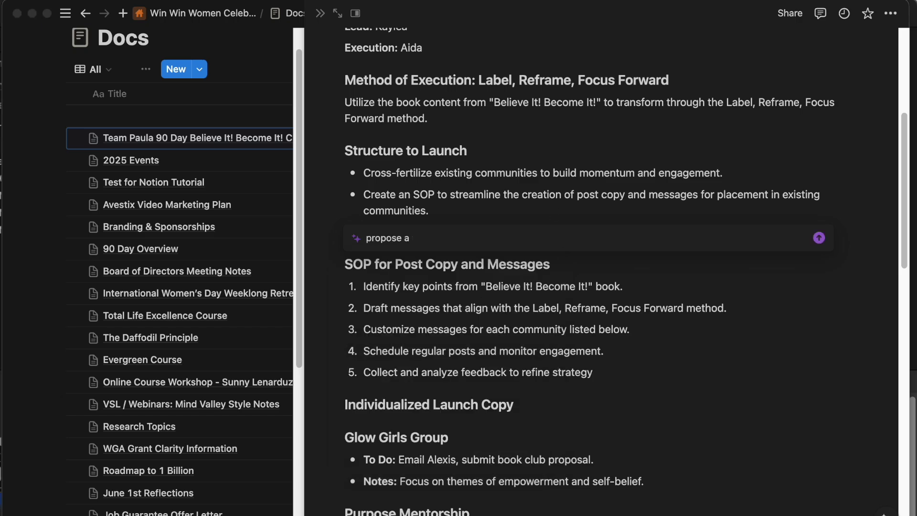
{"action": "key", "text": "F11"}
{"action": "key", "text": "F11"}
{"action": "key", "text": "XF86MonBrightnessUp"}
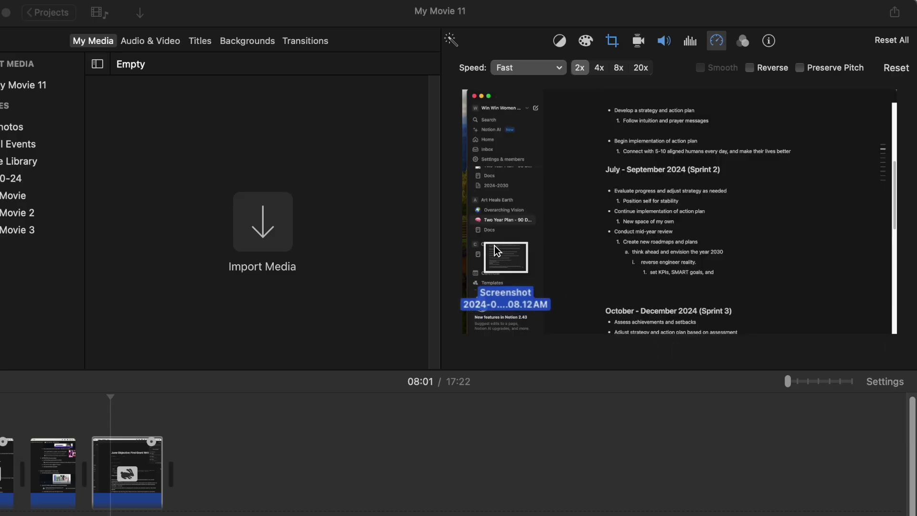
{"action": "left_click_drag", "start_coordinate": [495, 250], "coordinate": [170, 507]}
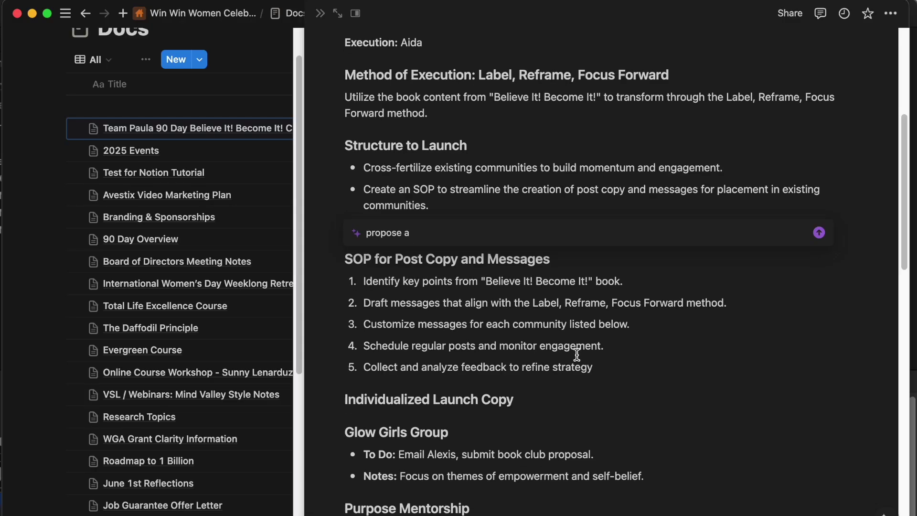
Post a page comment reading 'prompt:' followed by the pasted original AI prompt, with 'create' fixed.
{"action": "scroll", "coordinate": [576, 355], "scroll_direction": "down", "scroll_amount": 10}
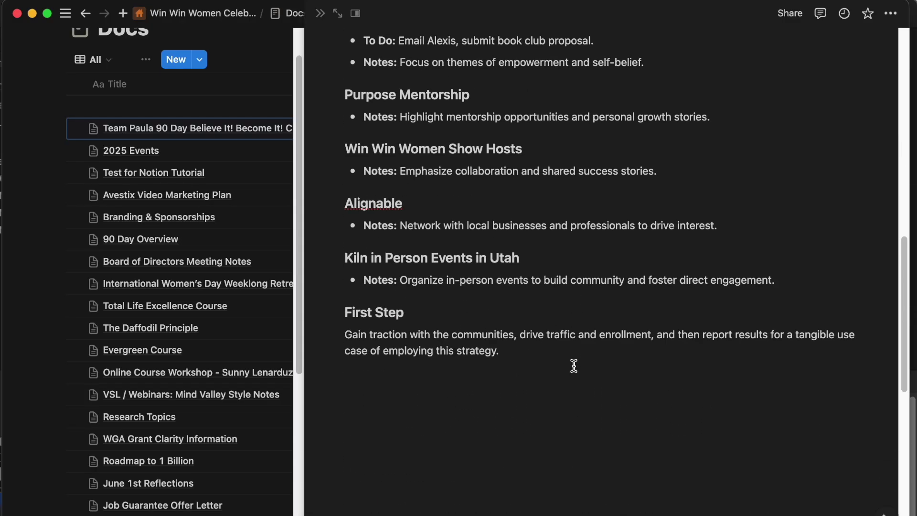
{"action": "scroll", "coordinate": [506, 477], "scroll_direction": "up", "scroll_amount": 20}
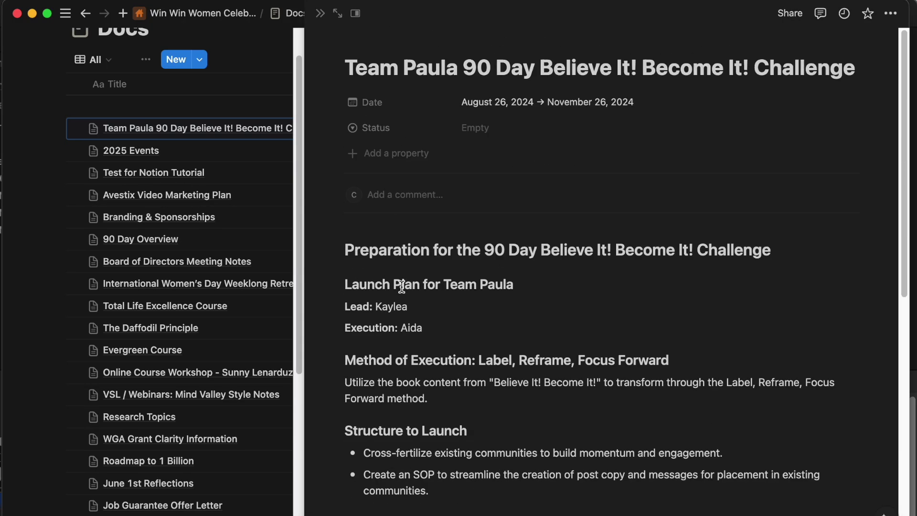
{"action": "left_click", "coordinate": [403, 194]}
{"action": "type", "text": "prompt:"}
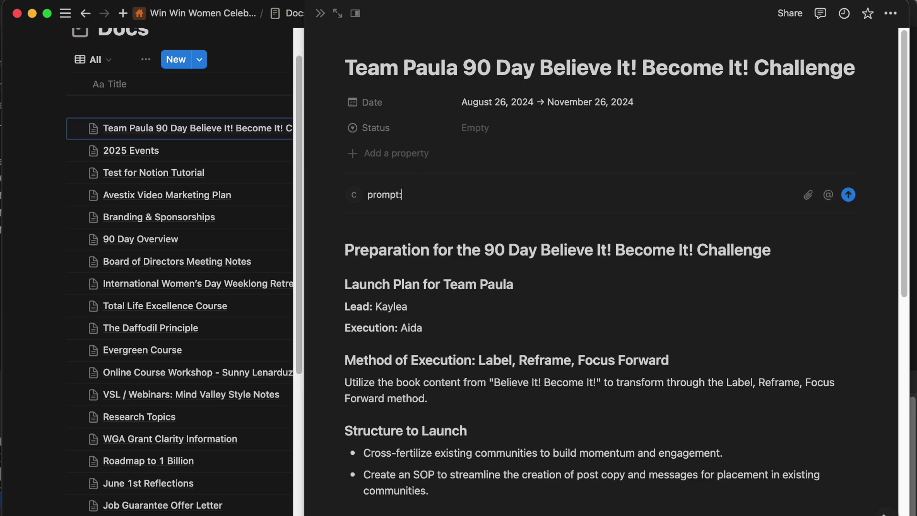
{"action": "key", "text": "super+v"}
{"action": "left_click", "coordinate": [402, 195]}
{"action": "type", "text": "c"}
{"action": "key", "text": "Return"}
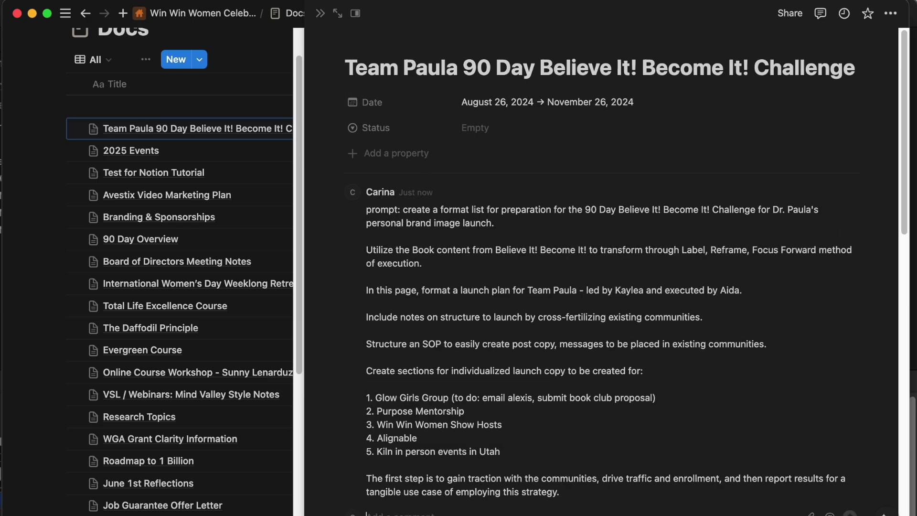
{"action": "scroll", "coordinate": [419, 256], "scroll_direction": "down", "scroll_amount": 3}
{"action": "scroll", "coordinate": [443, 250], "scroll_direction": "down", "scroll_amount": 1}
{"action": "scroll", "coordinate": [444, 252], "scroll_direction": "up", "scroll_amount": 1}
{"action": "scroll", "coordinate": [510, 171], "scroll_direction": "down", "scroll_amount": 3}
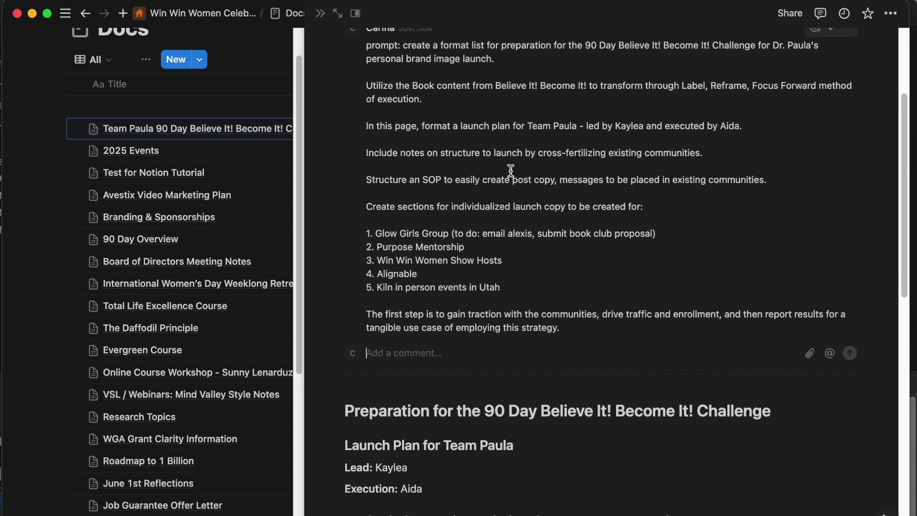
{"action": "scroll", "coordinate": [511, 171], "scroll_direction": "down", "scroll_amount": 8}
Begin an AI prompt under Structure to Launch asking to propose a 90 day executive timeline.
{"action": "left_click", "coordinate": [510, 178]}
{"action": "key", "text": "space"}
{"action": "type", "text": "propose a 90"}
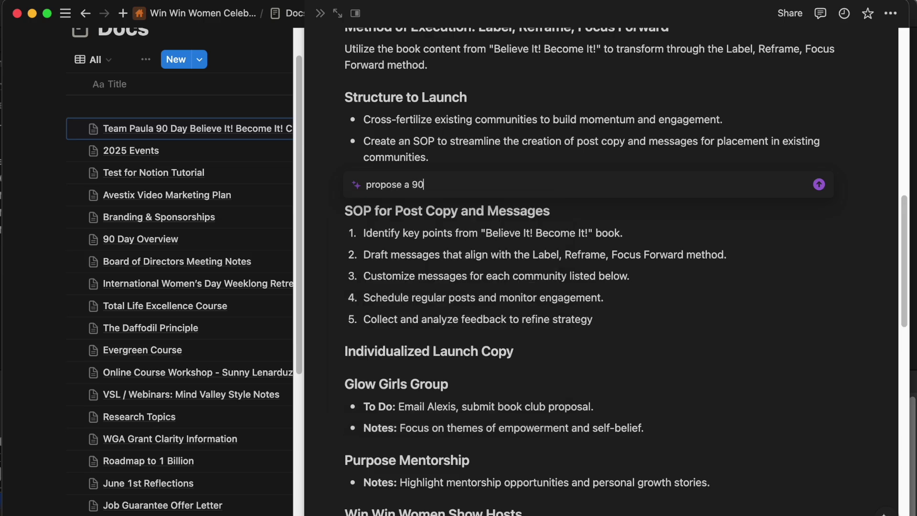
{"action": "type", "text": " day executtimeline"}
{"action": "left_click", "coordinate": [445, 188]}
{"action": "type", "text": "executive"}
{"action": "left_click", "coordinate": [540, 185]}
Specify a free Believe It! Become It! book club driving LinkedIn traffic, education and engagement, then generate.
{"action": "type", "text": "to launch a"}
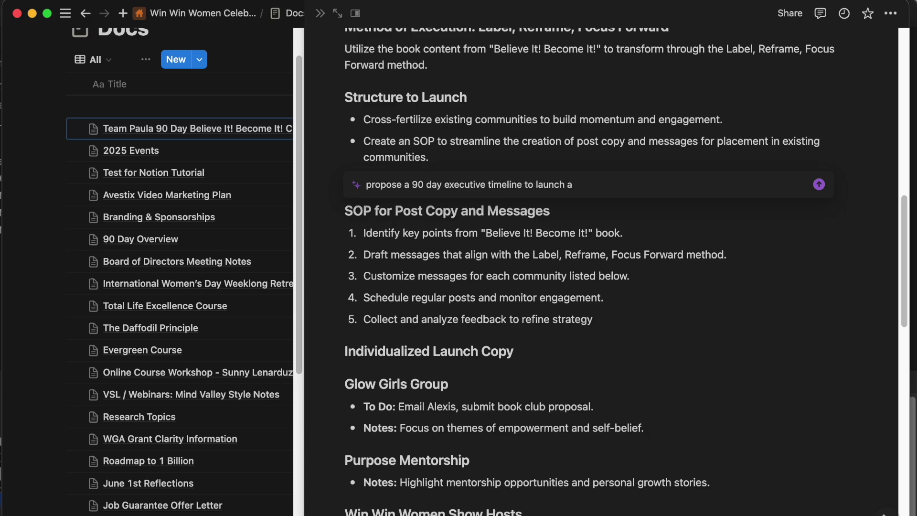
{"action": "type", "text": " Believe It! Become It! free book"}
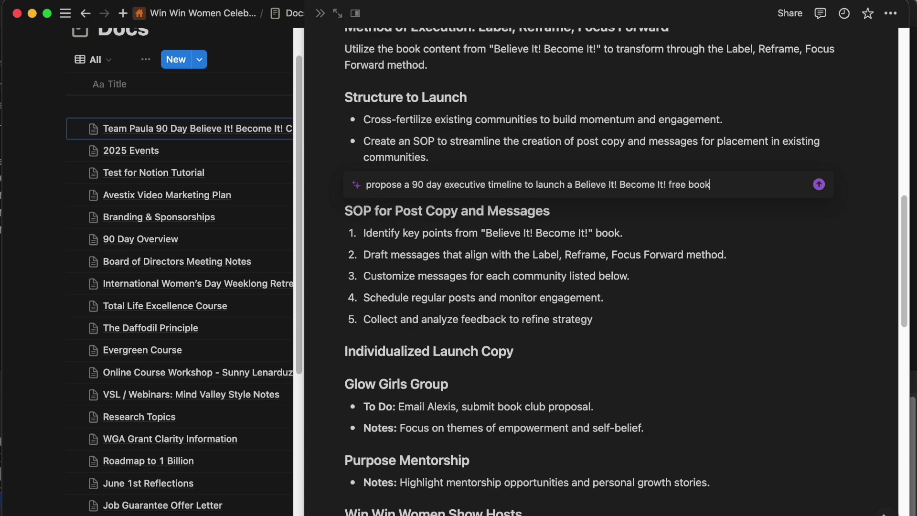
{"action": "type", "text": "club to drive traffic to PP"}
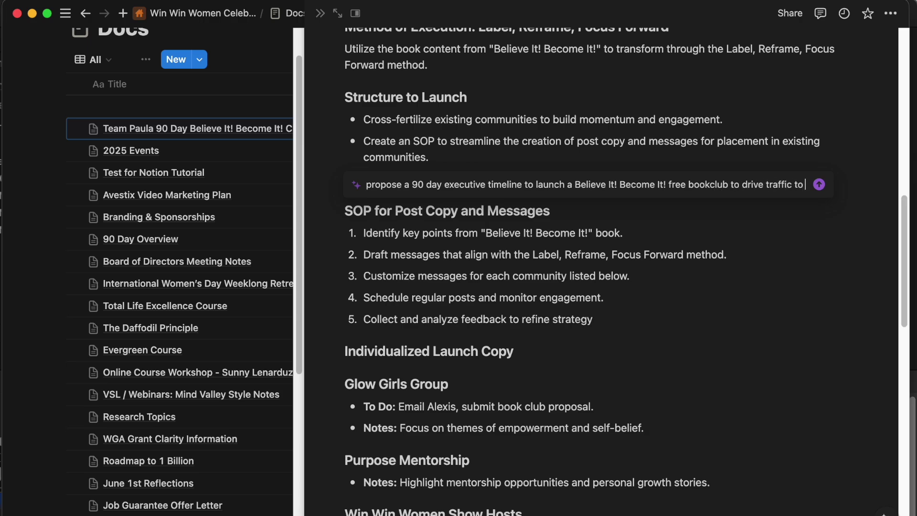
{"action": "key", "text": "BackSpace"}
{"action": "key", "text": "BackSpace"}
{"action": "type", "text": "Dr. Paula's Linkedin"}
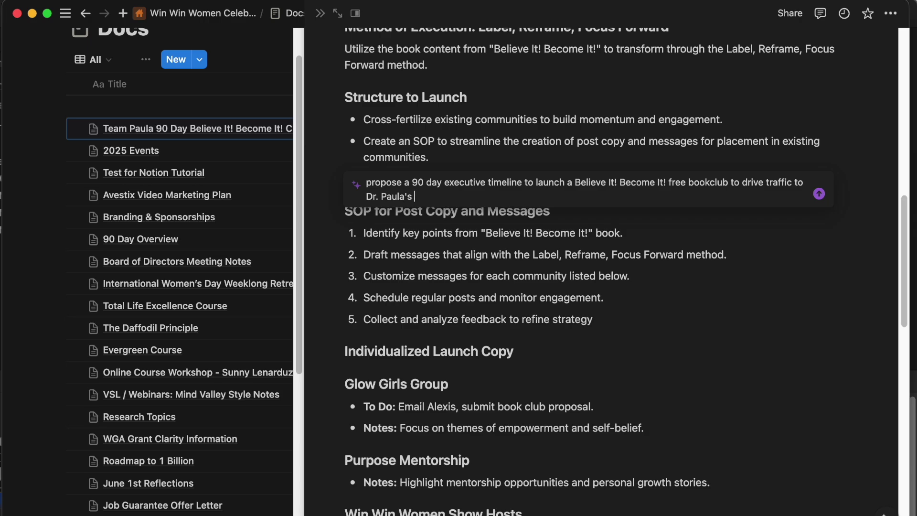
{"action": "type", "text": " page, eduxa"}
{"action": "key", "text": "BackSpace"}
{"action": "type", "text": "te, a"}
{"action": "type", "text": "cate, and begin engag"}
{"action": "type", "text": "ing community."}
{"action": "key", "text": "Return"}
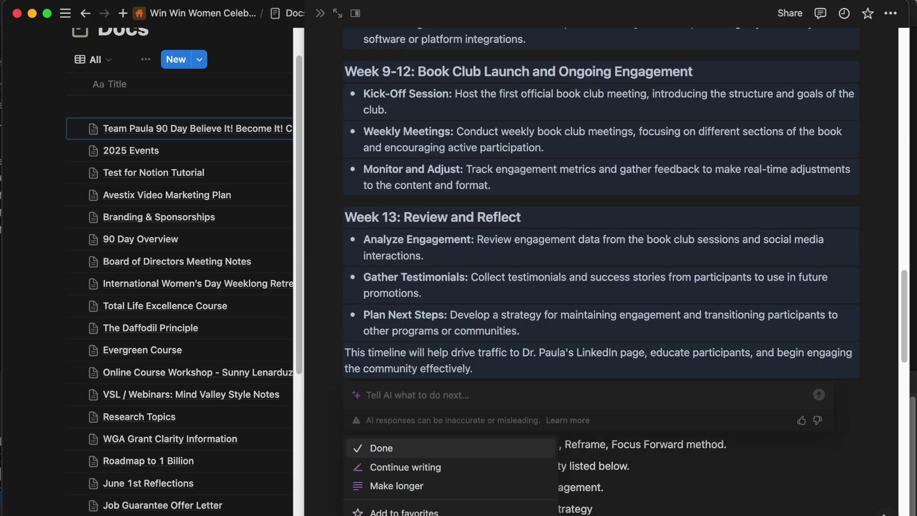
Keep the timeline, then delete the blocks from the SOP section downward.
{"action": "left_click", "coordinate": [389, 446]}
{"action": "left_click_drag", "start_coordinate": [357, 390], "coordinate": [523, 511]}
{"action": "key", "text": "BackSpace"}
{"action": "scroll", "coordinate": [491, 402], "scroll_direction": "up", "scroll_amount": 20}
{"action": "scroll", "coordinate": [429, 352], "scroll_direction": "down", "scroll_amount": 10}
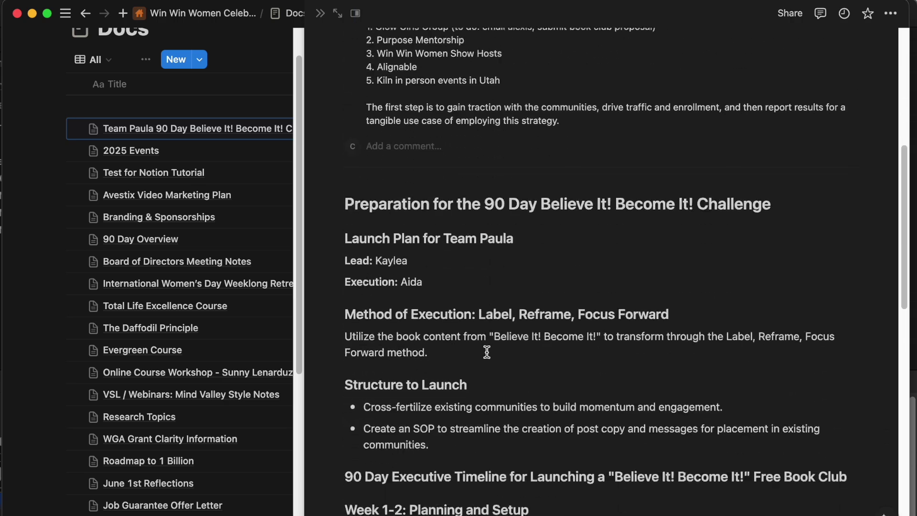
{"action": "scroll", "coordinate": [589, 249], "scroll_direction": "up", "scroll_amount": 1}
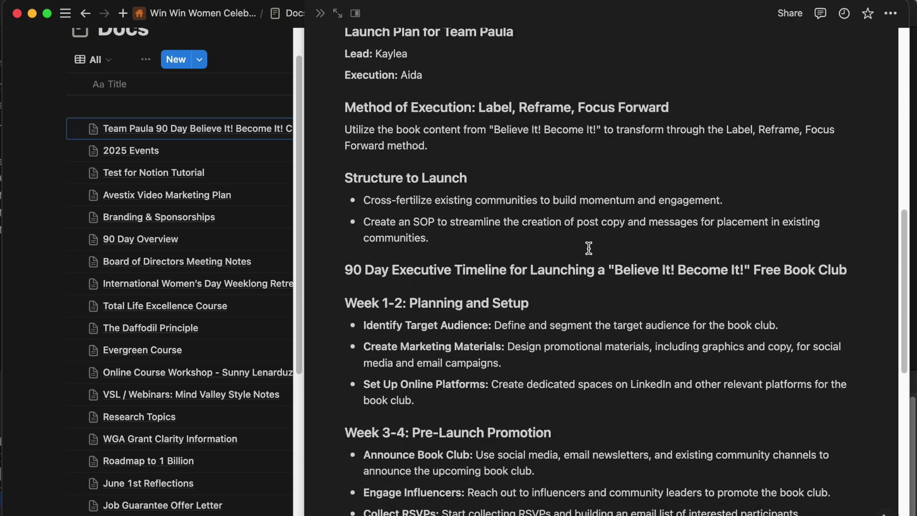
{"action": "left_click", "coordinate": [324, 303]}
{"action": "scroll", "coordinate": [416, 283], "scroll_direction": "down", "scroll_amount": 15}
{"action": "scroll", "coordinate": [423, 183], "scroll_direction": "up", "scroll_amount": 15}
{"action": "left_click", "coordinate": [412, 158]}
{"action": "scroll", "coordinate": [385, 341], "scroll_direction": "down", "scroll_amount": 2}
{"action": "key", "text": "BackSpace"}
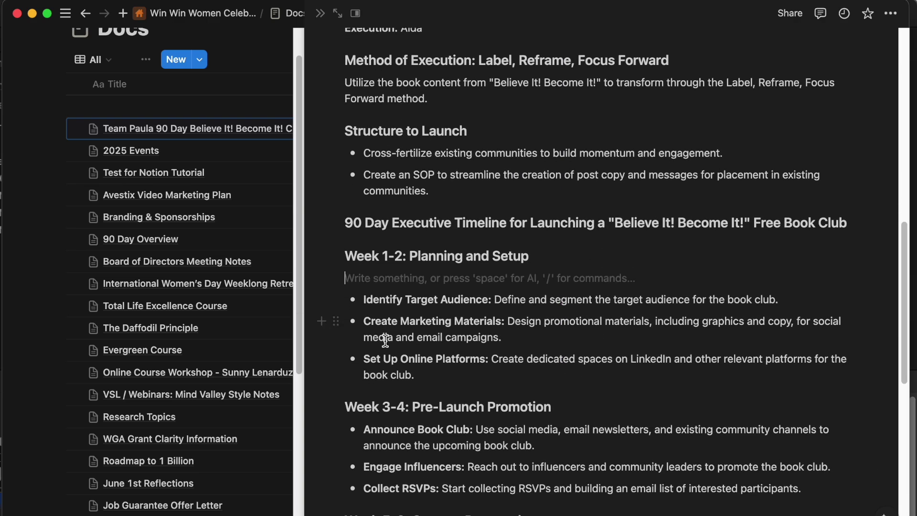
Paste the SOP and launch-copy sections back under the communities bullet and start an AI prompt 'propose a'.
{"action": "left_click", "coordinate": [471, 198]}
{"action": "key", "text": "Return"}
{"action": "key", "text": "Return"}
{"action": "key", "text": "Return"}
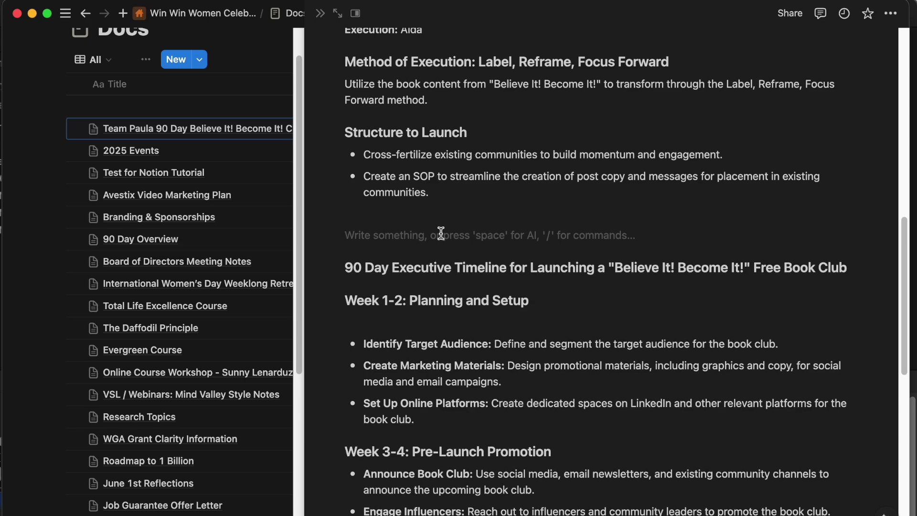
{"action": "key", "text": "super+v"}
{"action": "key", "text": "space"}
{"action": "type", "text": "propose a"}
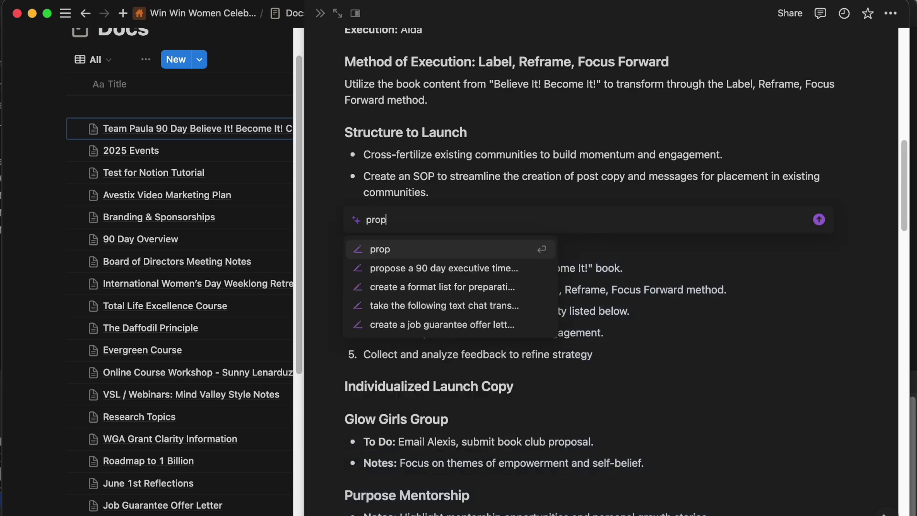
Close the notification panel and app launcher, then check the challenge's date range.
{"action": "left_click", "coordinate": [843, 1]}
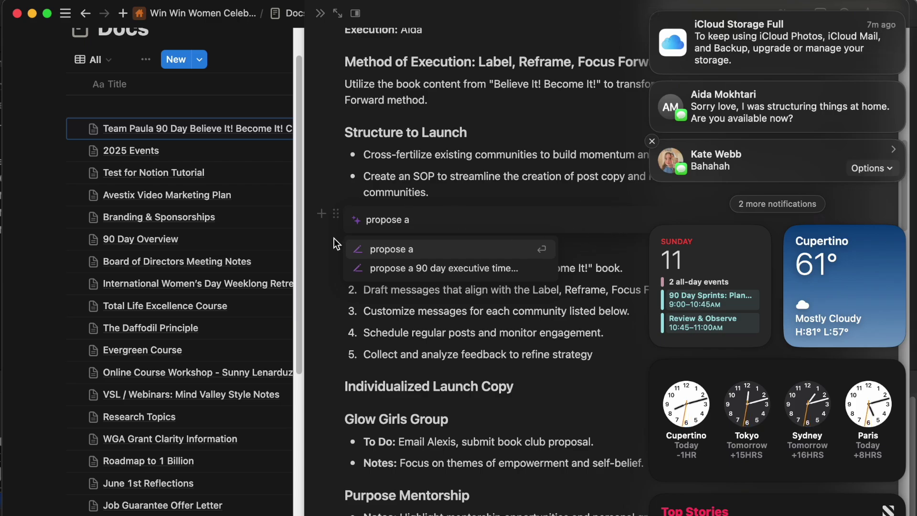
{"action": "left_click", "coordinate": [324, 262]}
{"action": "key", "text": "F4"}
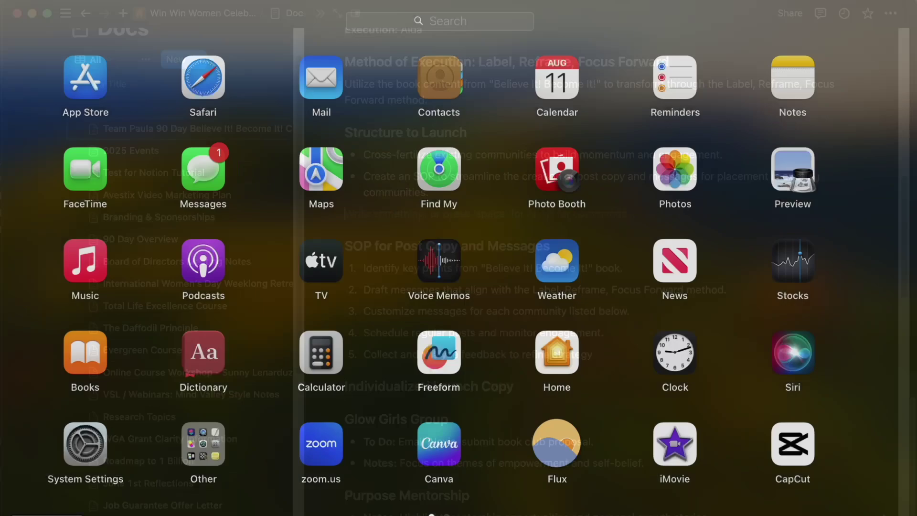
{"action": "left_click", "coordinate": [586, 68]}
{"action": "scroll", "coordinate": [484, 163], "scroll_direction": "up", "scroll_amount": 10}
{"action": "left_click", "coordinate": [519, 99]}
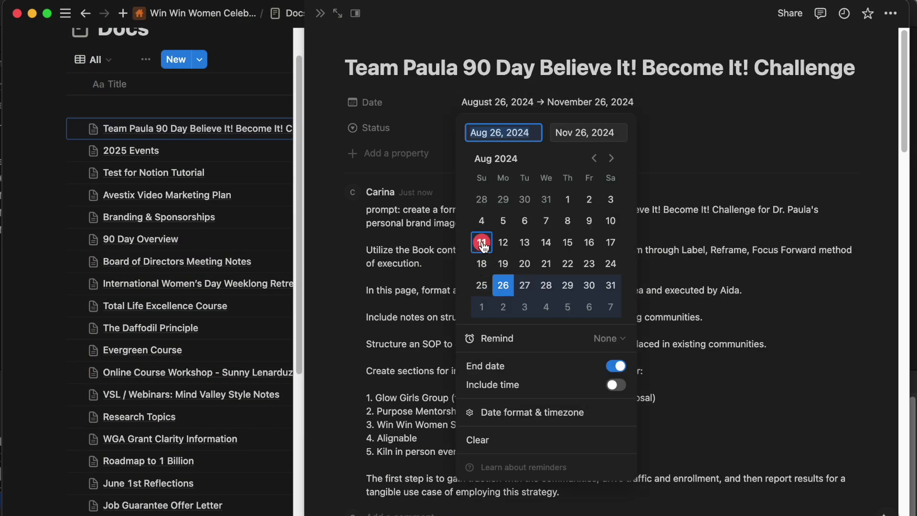
{"action": "left_click", "coordinate": [387, 446]}
{"action": "scroll", "coordinate": [380, 452], "scroll_direction": "down", "scroll_amount": 5}
{"action": "scroll", "coordinate": [380, 452], "scroll_direction": "down", "scroll_amount": 10}
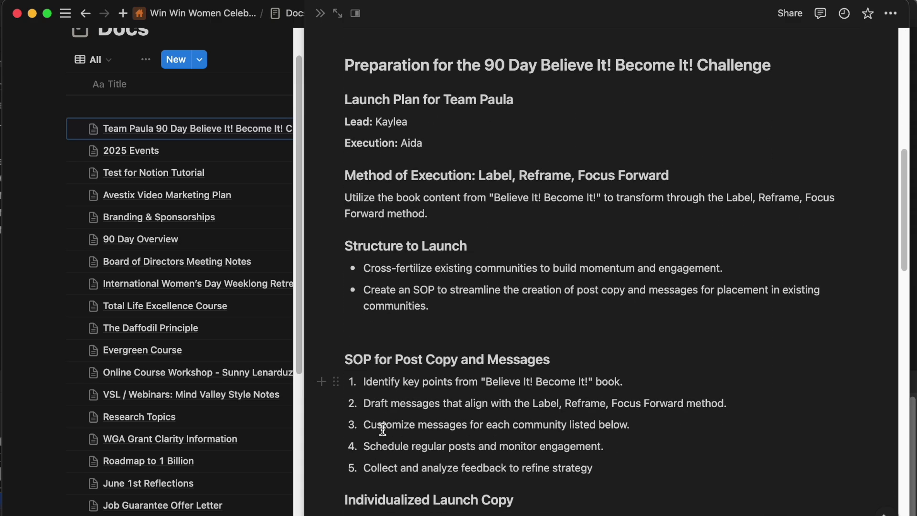
Under Structure to Launch, ask Notion AI for a simple 2-week pre-launch plan with blank fields for names, social platforms and form hosting.
{"action": "left_click", "coordinate": [406, 151]}
{"action": "key", "text": "space"}
{"action": "type", "text": "propose"}
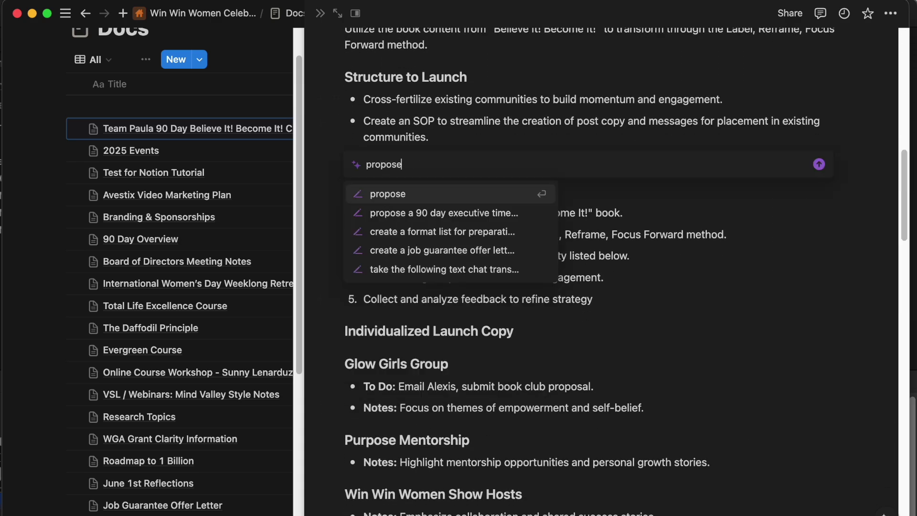
{"action": "type", "text": " a 2 week pre-launch initiative"}
{"action": "type", "text": " for Aida, make"}
{"action": "key", "text": "BackSpace"}
{"action": "key", "text": "BackSpace"}
{"action": "key", "text": "BackSpace"}
{"action": "key", "text": "BackSpace"}
{"action": "key", "text": "BackSpace"}
{"action": "key", "text": "BackSpace"}
{"action": "type", "text": "and"}
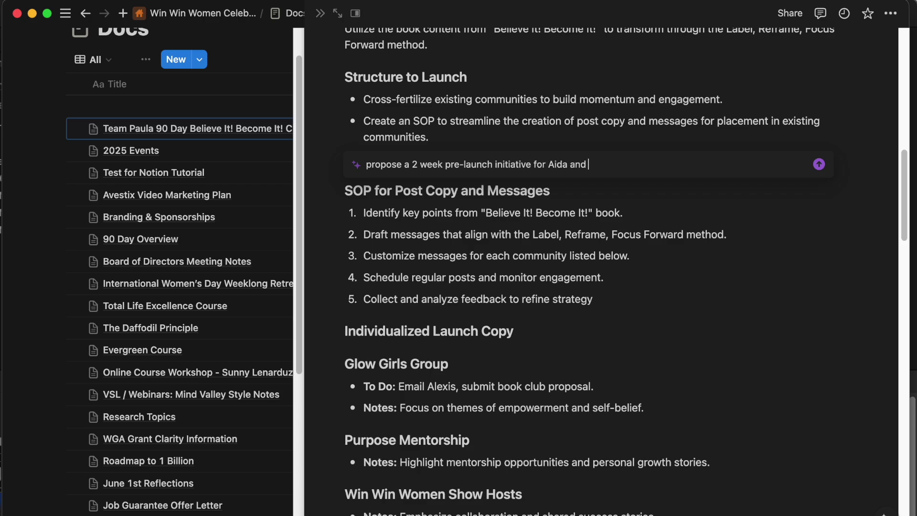
{"action": "type", "text": " Kaylea. Make this very simple, and include blank spaces for"}
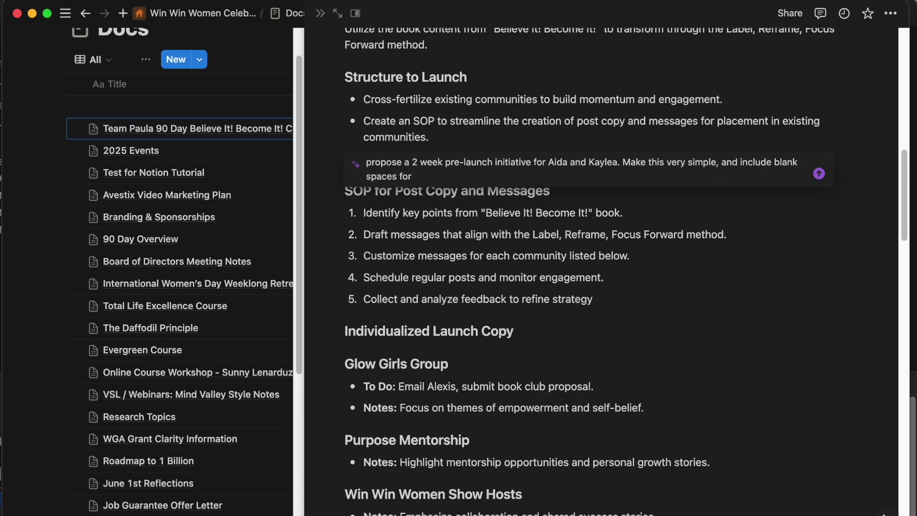
{"action": "type", "text": " compene"}
{"action": "key", "text": "BackSpace"}
{"action": "key", "text": "BackSpace"}
{"action": "key", "text": "BackSpace"}
{"action": "type", "text": "onets"}
{"action": "key", "text": "BackSpace"}
{"action": "key", "text": "BackSpace"}
{"action": "key", "text": "BackSpace"}
{"action": "type", "text": "ents like name, "}
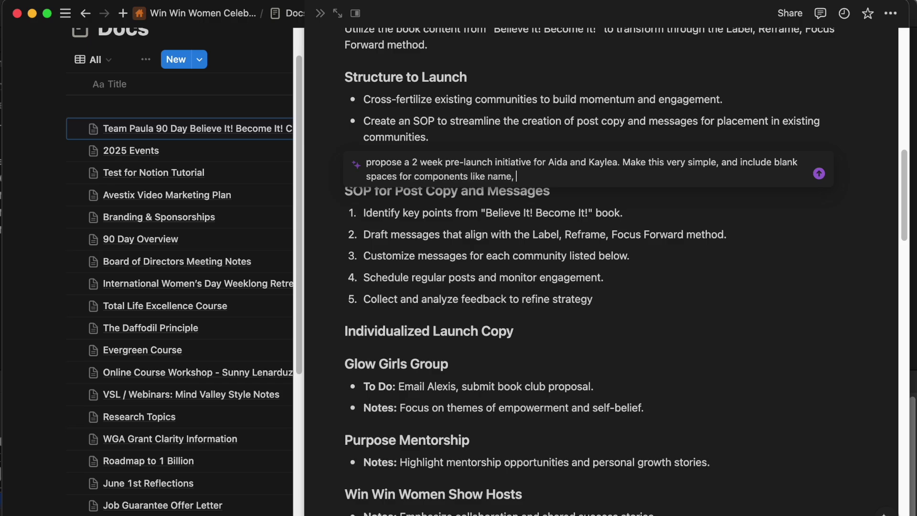
{"action": "type", "text": "social media plaf"}
{"action": "type", "text": "forms,"}
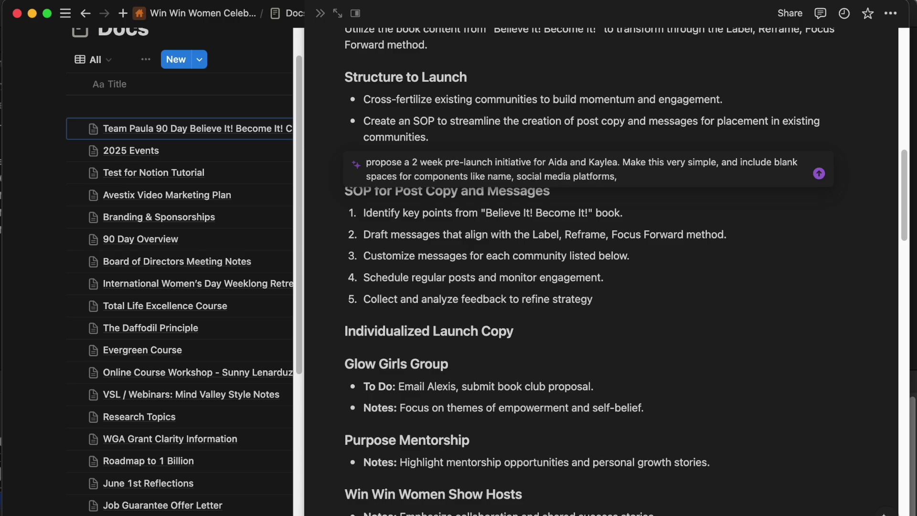
{"action": "type", "text": " contact form hosting platfom rm, etc."}
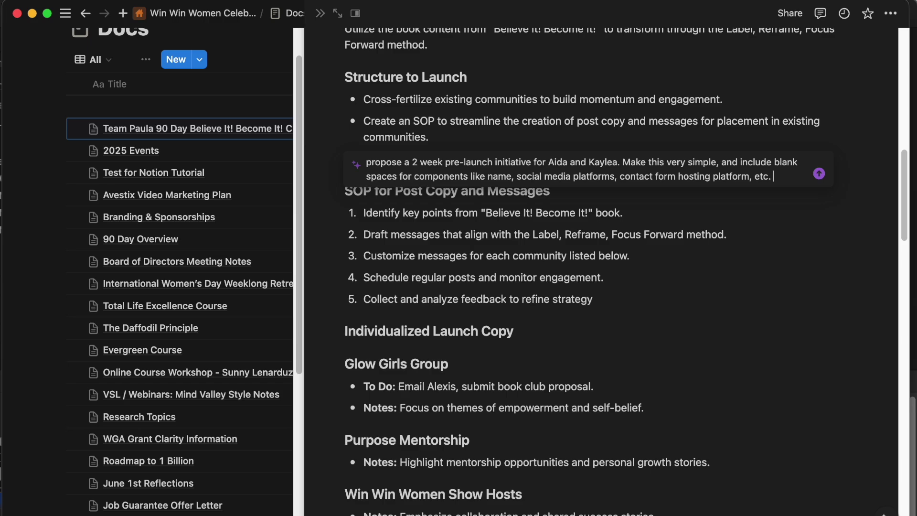
Add a paid Day 100 Believe It! Become It! masterclass event to the prompt, generate, and keep the plan.
{"action": "key", "text": "shift+Return"}
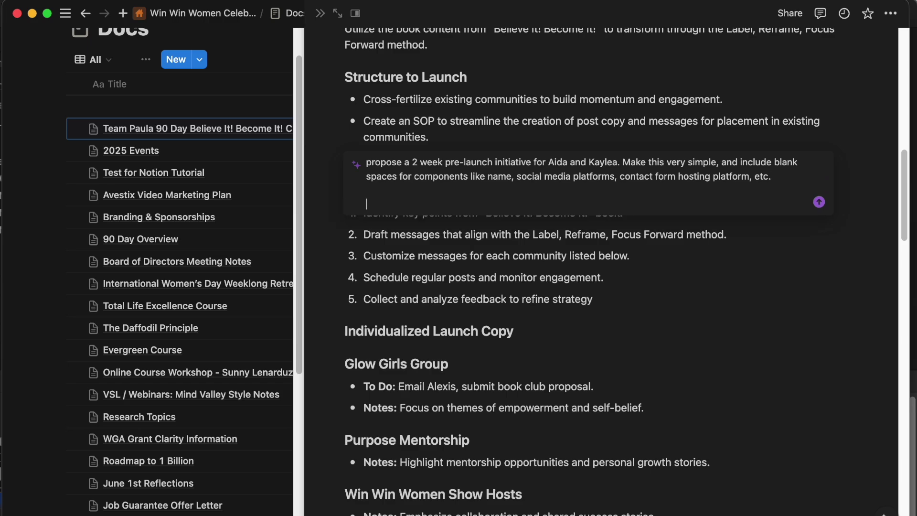
{"action": "type", "text": "have fay"}
{"action": "key", "text": "BackSpace"}
{"action": "key", "text": "BackSpace"}
{"action": "type", "text": "day 100 b"}
{"action": "type", "text": "e an event with Dr. Paula"}
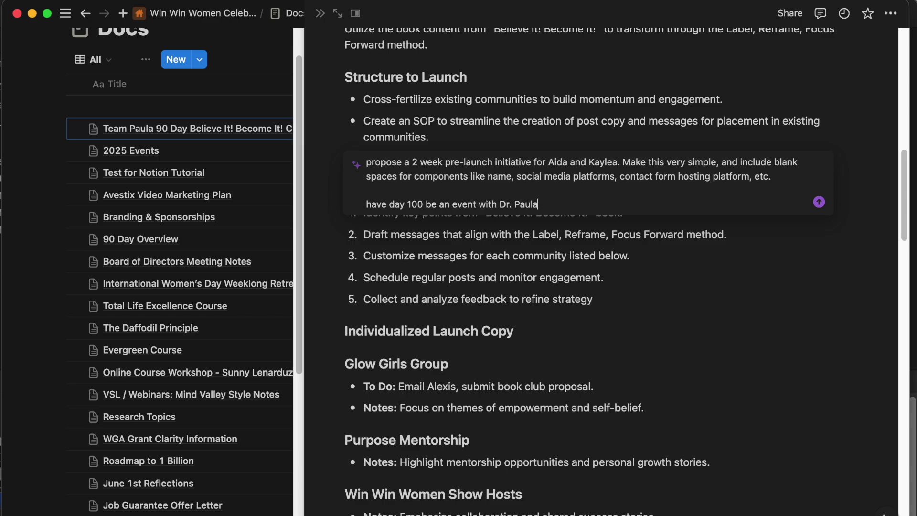
{"action": "type", "text": " masterca"}
{"action": "type", "text": " Believe It! Become It! Have this be paid"}
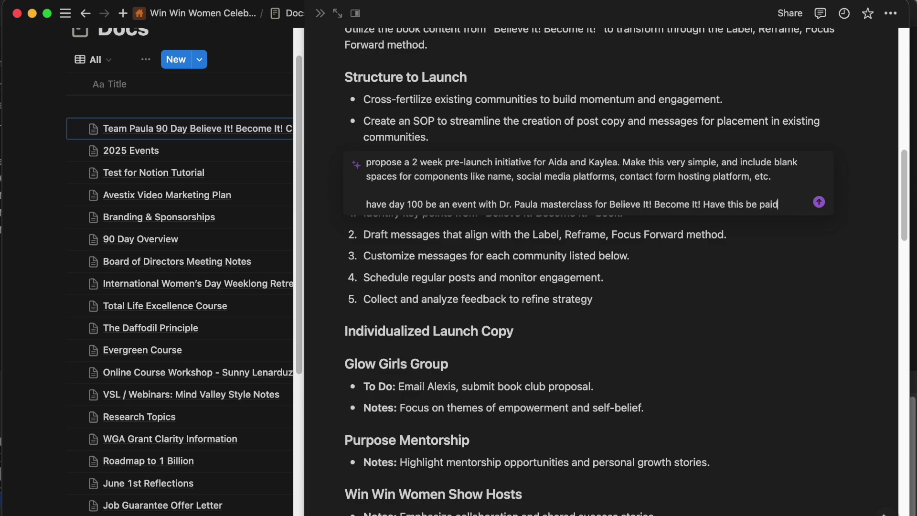
{"action": "type", "text": "."}
{"action": "key", "text": "Return"}
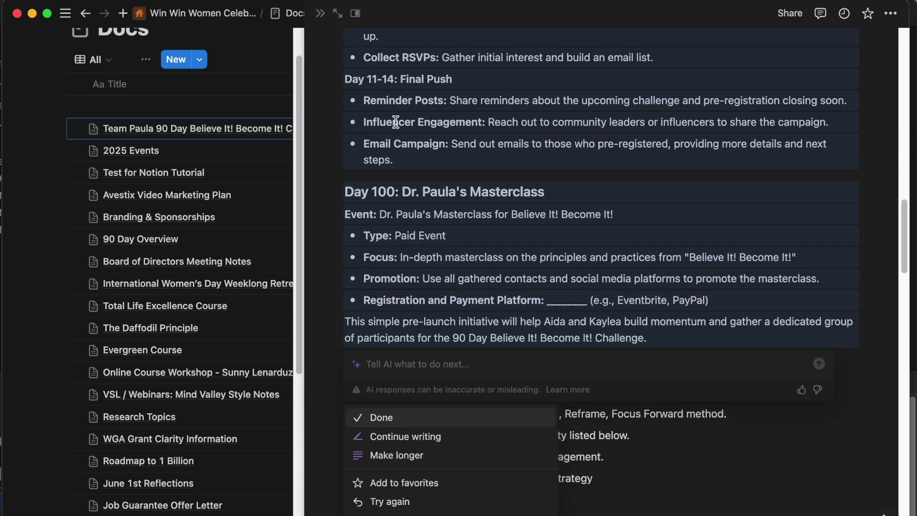
{"action": "scroll", "coordinate": [395, 122], "scroll_direction": "up", "scroll_amount": 4}
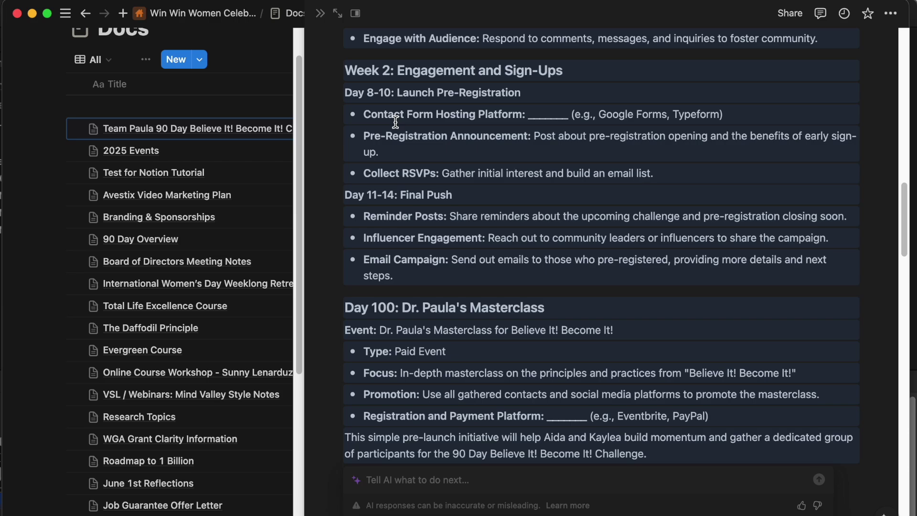
{"action": "scroll", "coordinate": [395, 167], "scroll_direction": "down", "scroll_amount": 2}
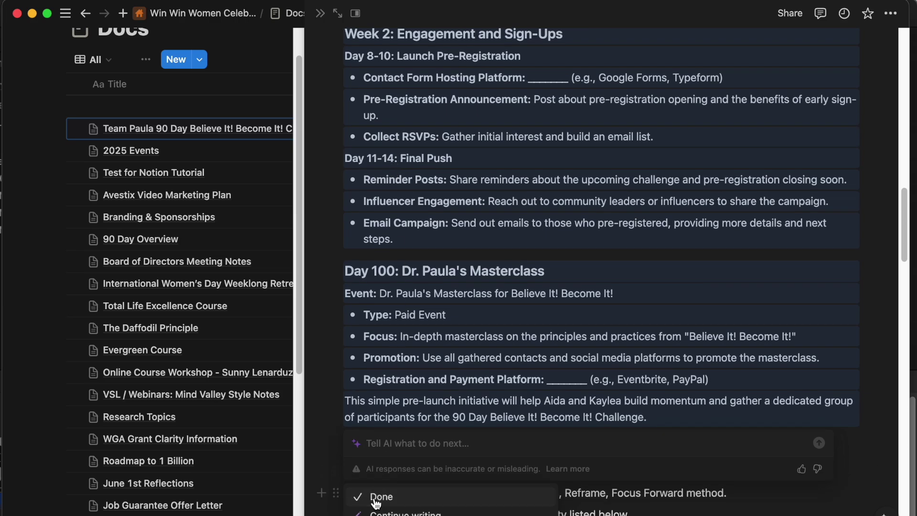
{"action": "left_click", "coordinate": [376, 499]}
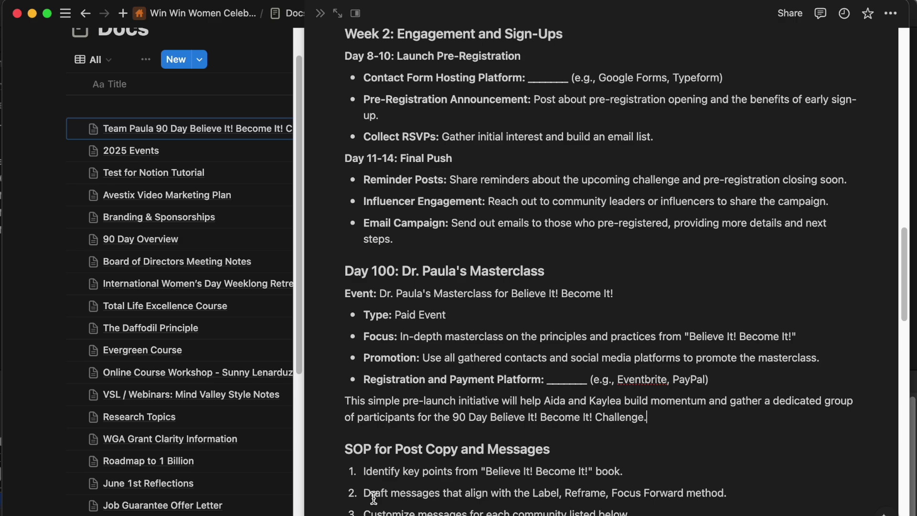
Add an empty plain-text block after the email campaign bullet.
{"action": "scroll", "coordinate": [393, 460], "scroll_direction": "up", "scroll_amount": 2}
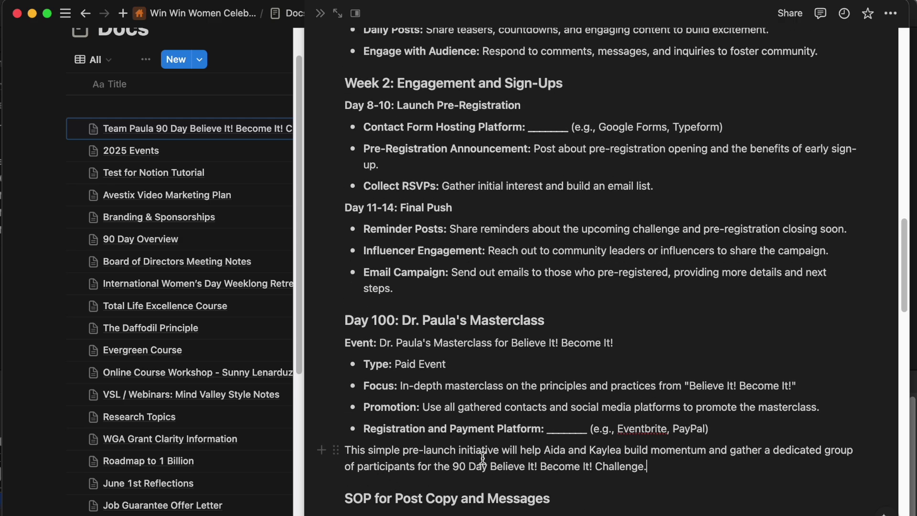
{"action": "left_click_drag", "start_coordinate": [649, 466], "coordinate": [411, 299]}
{"action": "left_click", "coordinate": [440, 292]}
{"action": "key", "text": "Return"}
{"action": "key", "text": "BackSpace"}
{"action": "left_click", "coordinate": [651, 344]}
{"action": "scroll", "coordinate": [654, 342], "scroll_direction": "down", "scroll_amount": 5}
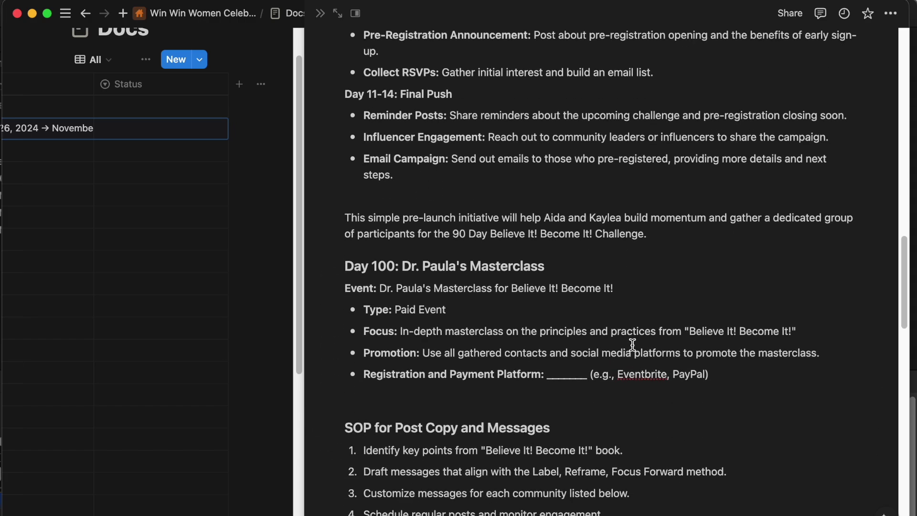
Write a closing paragraph: the post-launch event drives podcast traffic and balances team responsibilities.
{"action": "left_click", "coordinate": [440, 404]}
{"action": "type", "text": "This simple post-launchg event wit"}
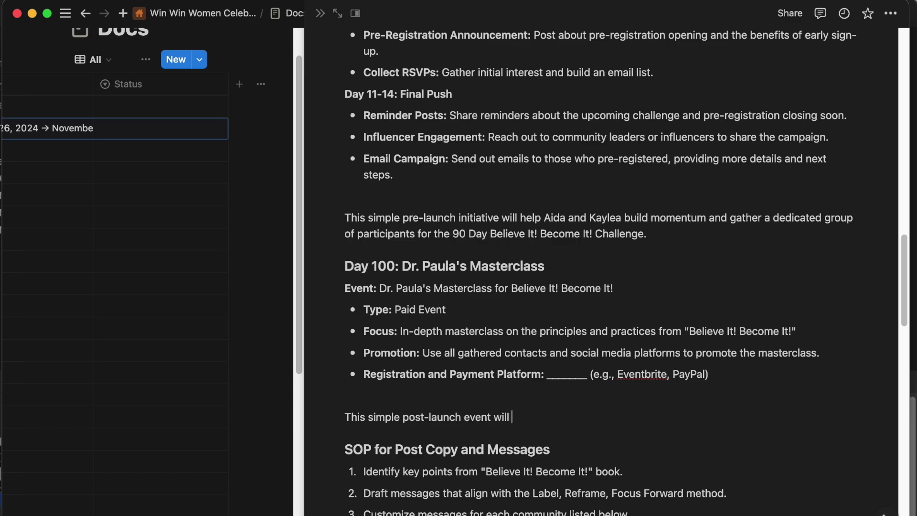
{"action": "type", "text": "l bring to life edification for our"}
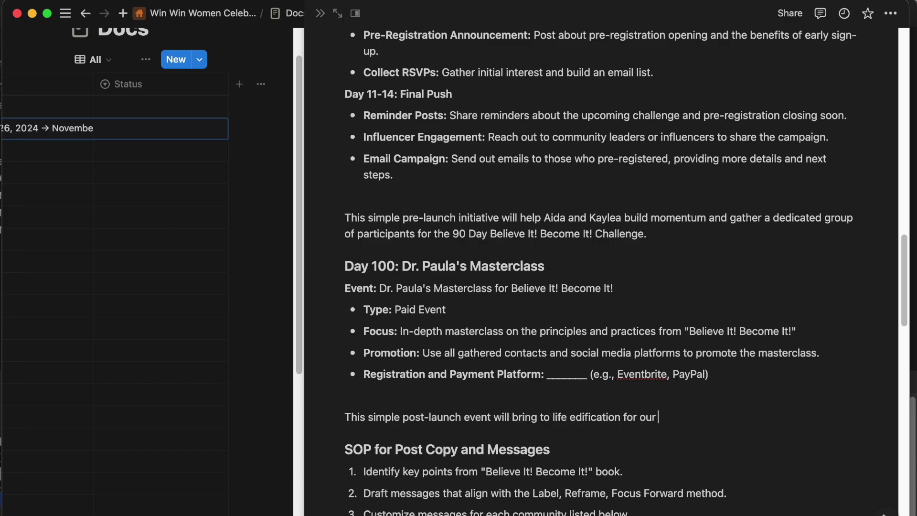
{"action": "type", "text": " community, and wrap the year up with a bang! This "}
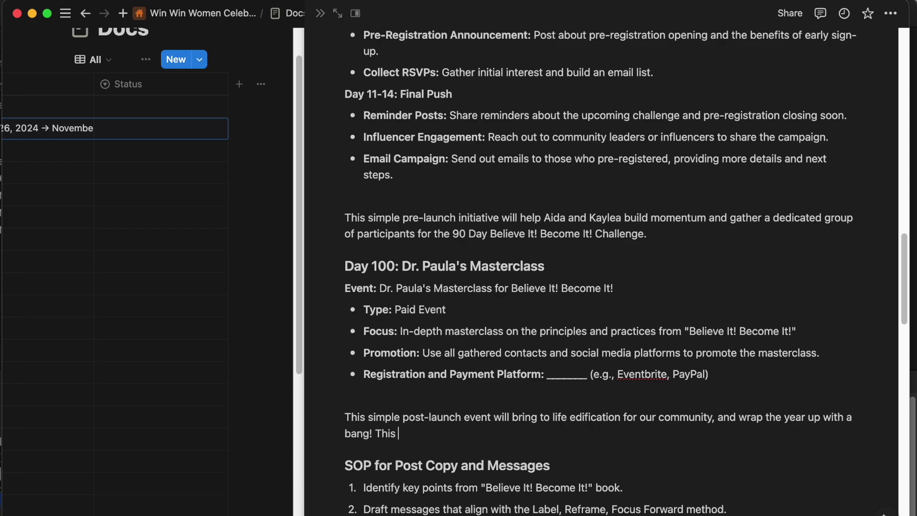
{"action": "type", "text": "qil"}
{"action": "key", "text": "BackSpace"}
{"action": "key", "text": "BackSpace"}
{"action": "key", "text": "BackSpace"}
{"action": "type", "text": "will start us strong to drive"}
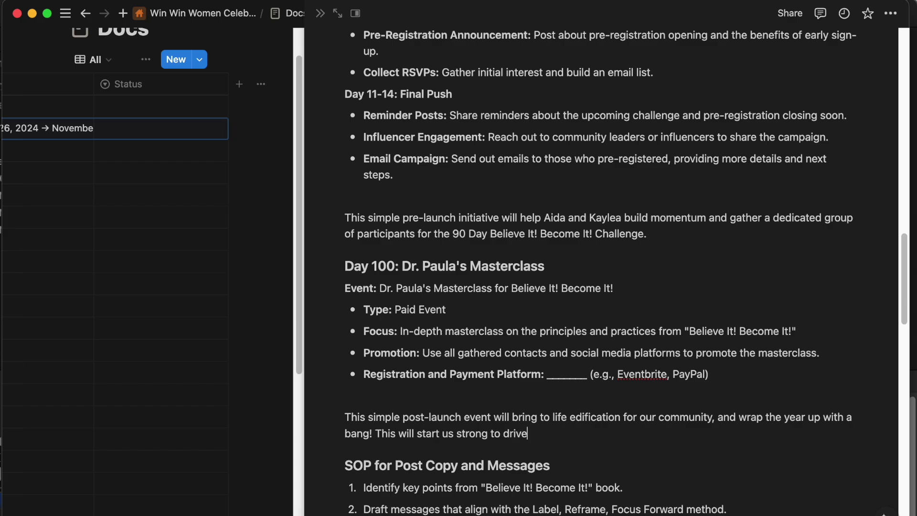
{"action": "type", "text": " traffic to Dr. Paula's podcast, a"}
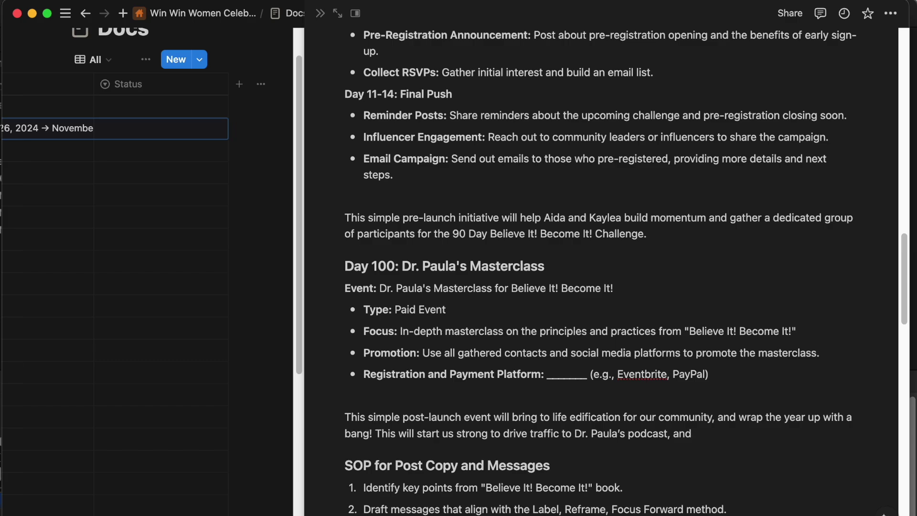
{"action": "type", "text": "nd balance team responsibilities."}
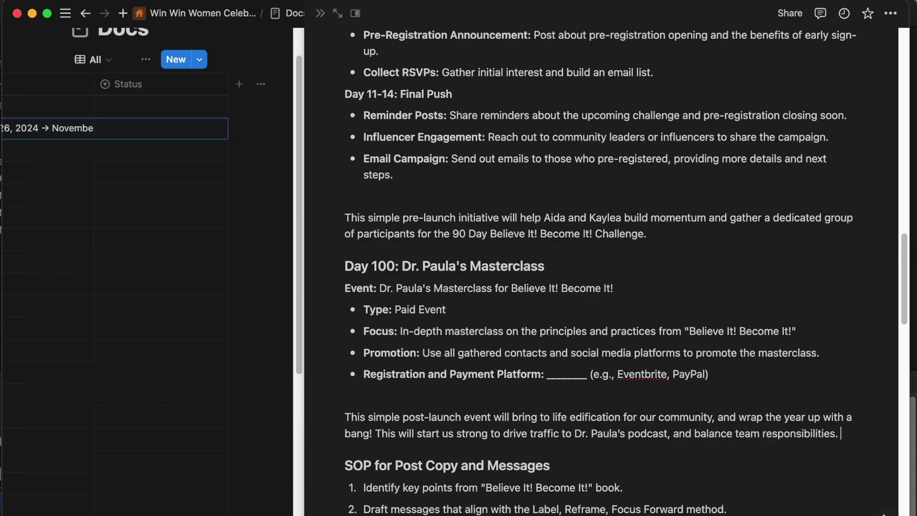
{"action": "scroll", "coordinate": [715, 446], "scroll_direction": "down", "scroll_amount": 20}
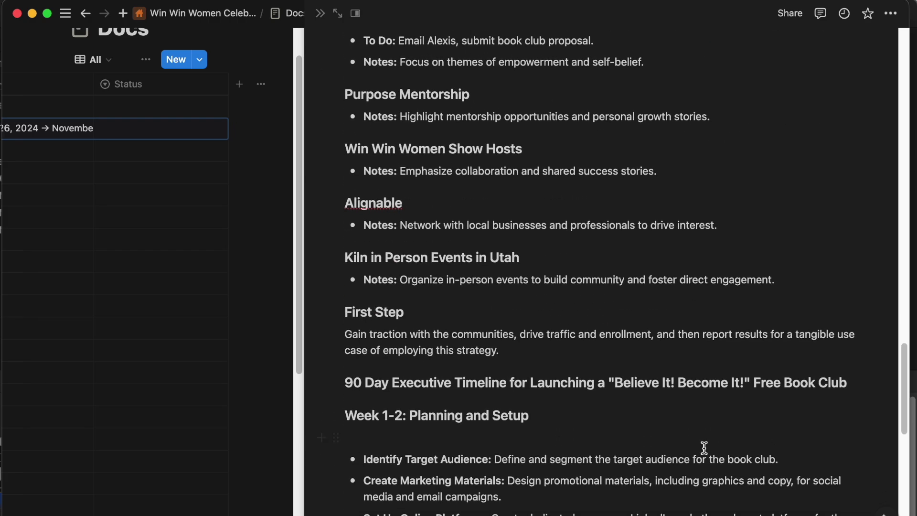
Start exporting the challenge page and choose PDF as the format.
{"action": "scroll", "coordinate": [701, 445], "scroll_direction": "up", "scroll_amount": 20}
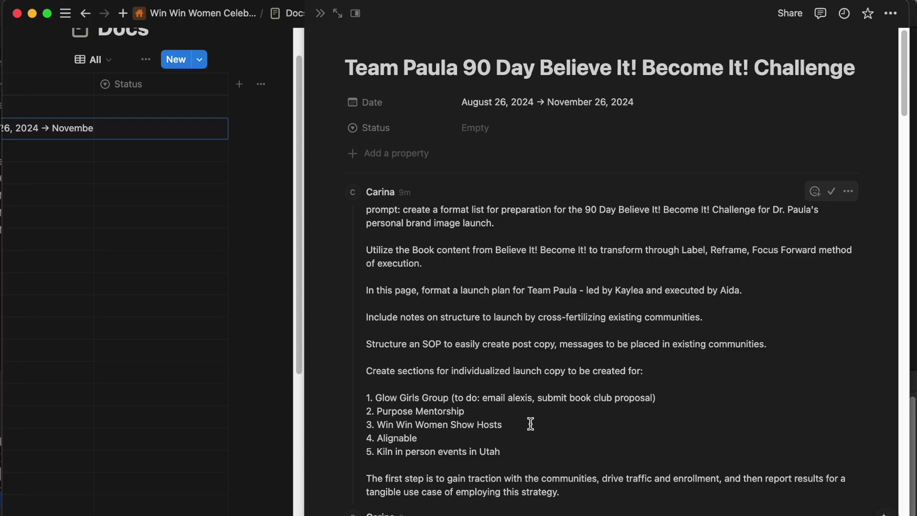
{"action": "scroll", "coordinate": [529, 424], "scroll_direction": "down", "scroll_amount": 12}
{"action": "left_click", "coordinate": [806, 14]}
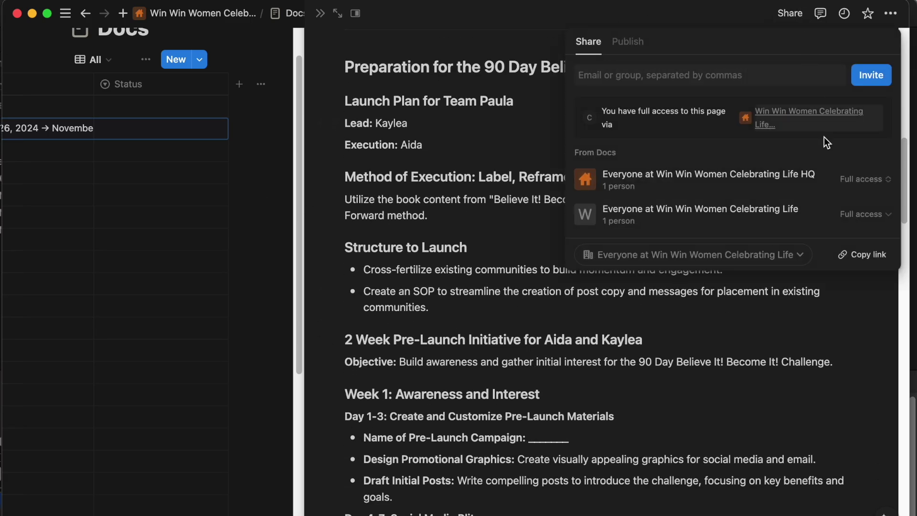
{"action": "left_click", "coordinate": [890, 13]}
{"action": "left_click", "coordinate": [780, 455]}
{"action": "left_click", "coordinate": [499, 212]}
{"action": "left_click", "coordinate": [466, 238]}
Set the export to include Everything with databases' Default View, then export.
{"action": "left_click", "coordinate": [503, 215]}
{"action": "left_click", "coordinate": [498, 236]}
{"action": "left_click", "coordinate": [498, 236]}
{"action": "left_click", "coordinate": [442, 233]}
{"action": "left_click", "coordinate": [520, 234]}
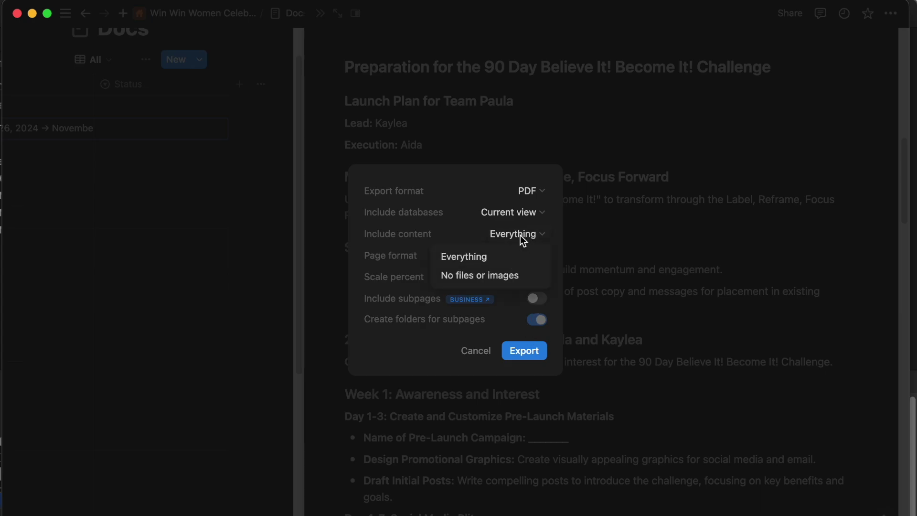
{"action": "left_click", "coordinate": [501, 212]}
{"action": "left_click", "coordinate": [476, 254]}
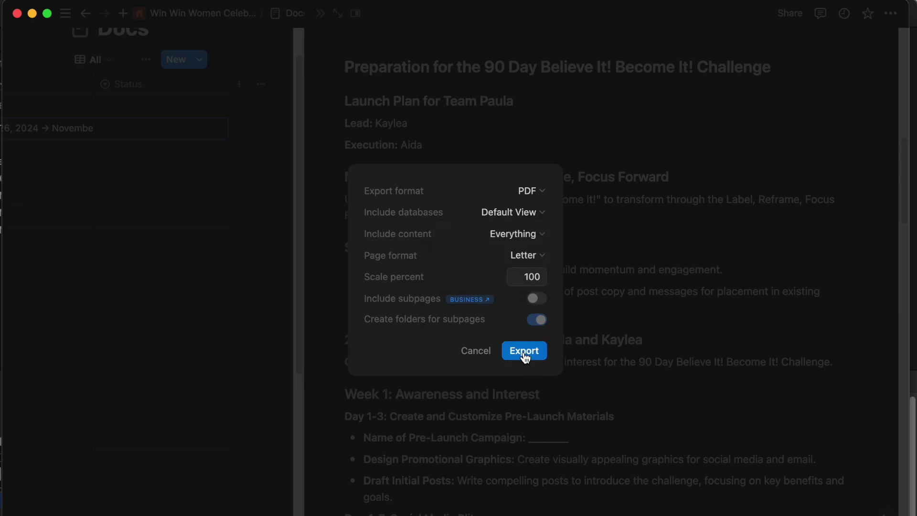
{"action": "left_click", "coordinate": [523, 351]}
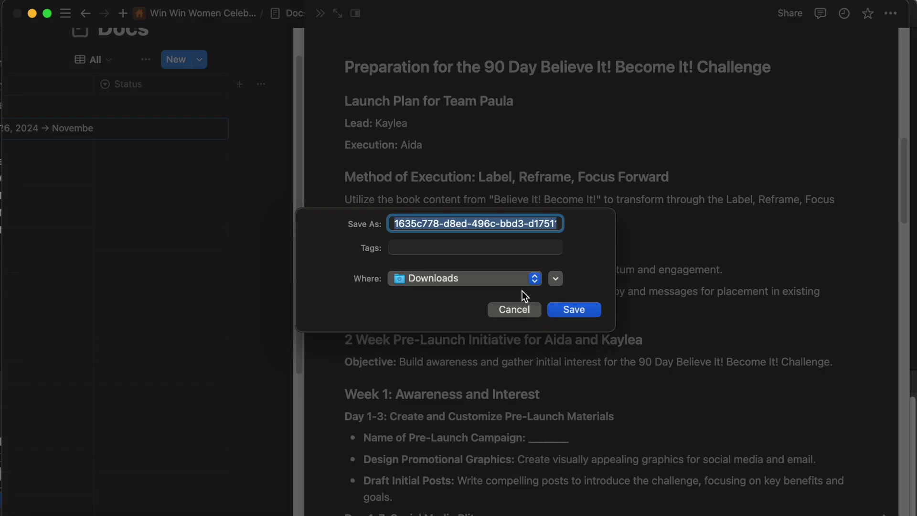
Save the PDF as 'Team Paula Believe It! Become It! Book Club Launch' in Downloads and open it.
{"action": "type", "text": "Team Paula "}
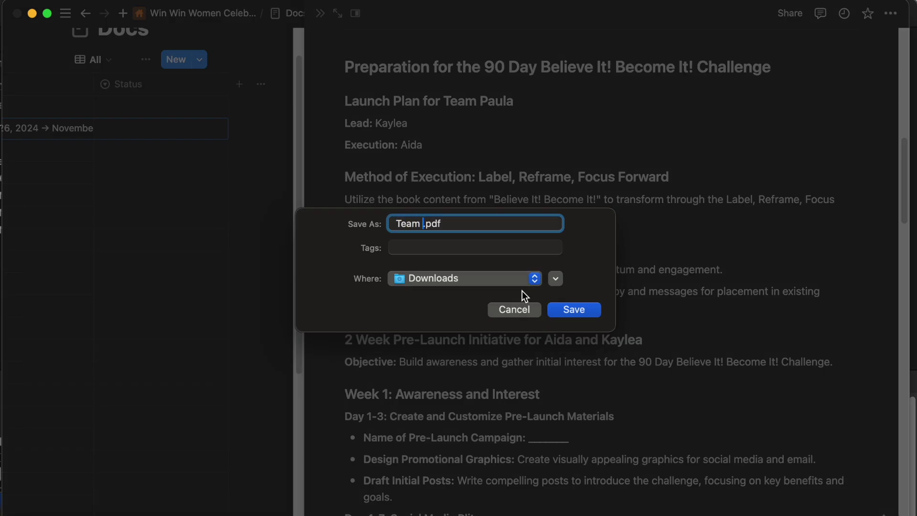
{"action": "type", "text": "Believe It! Become"}
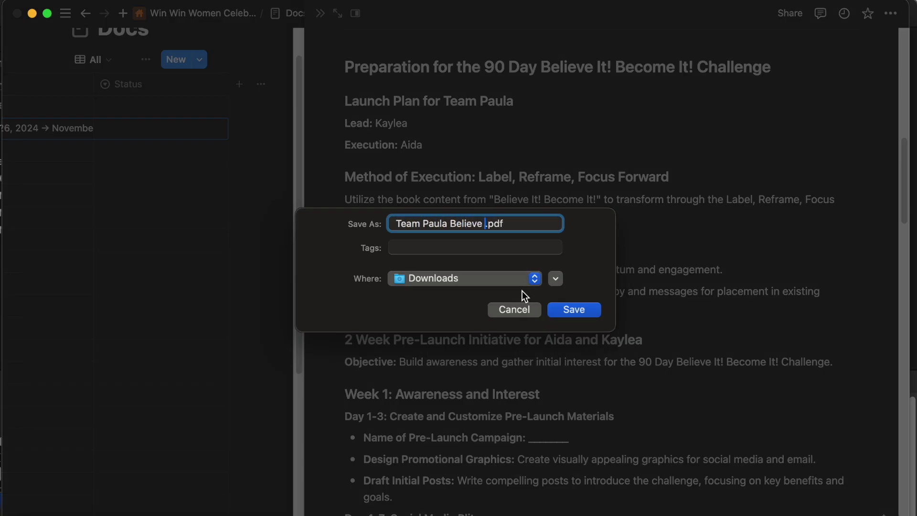
{"action": "type", "text": " It! Book"}
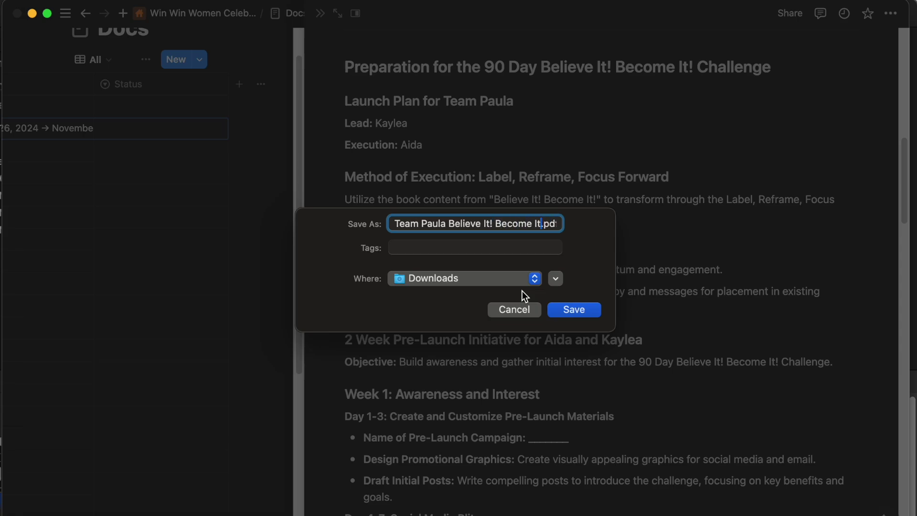
{"action": "type", "text": " Club Launch"}
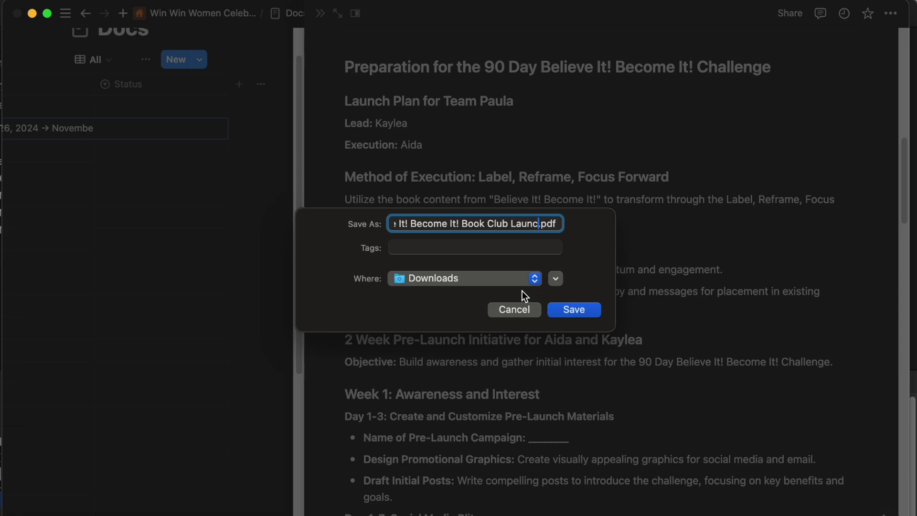
{"action": "key", "text": "Return"}
{"action": "left_click", "coordinate": [764, 515]}
{"action": "left_click", "coordinate": [766, 512]}
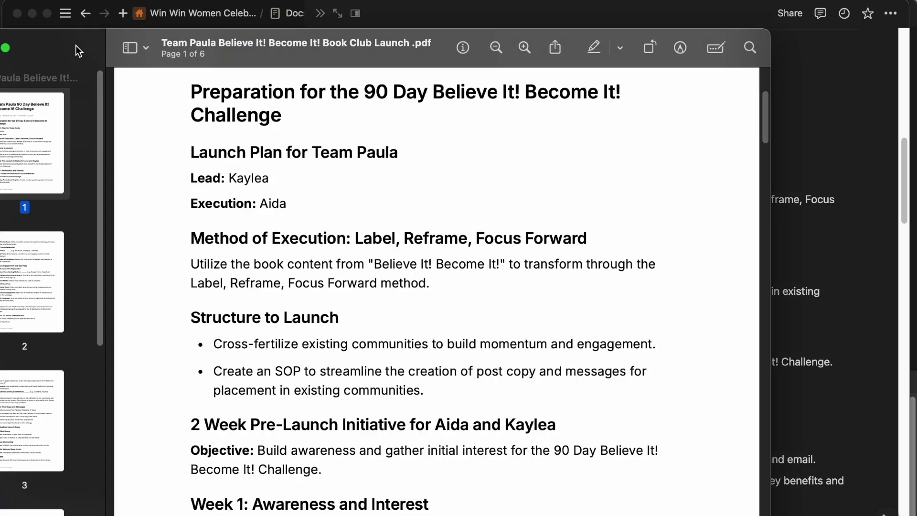
Scroll through all six pages of the exported Book Club Launch PDF in Preview.
{"action": "scroll", "coordinate": [403, 353], "scroll_direction": "up", "scroll_amount": 5}
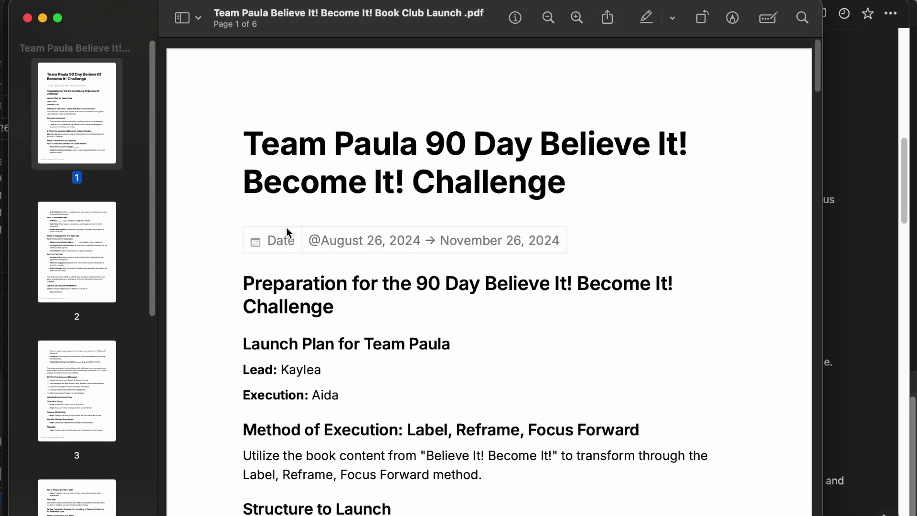
{"action": "scroll", "coordinate": [371, 243], "scroll_direction": "down", "scroll_amount": 10}
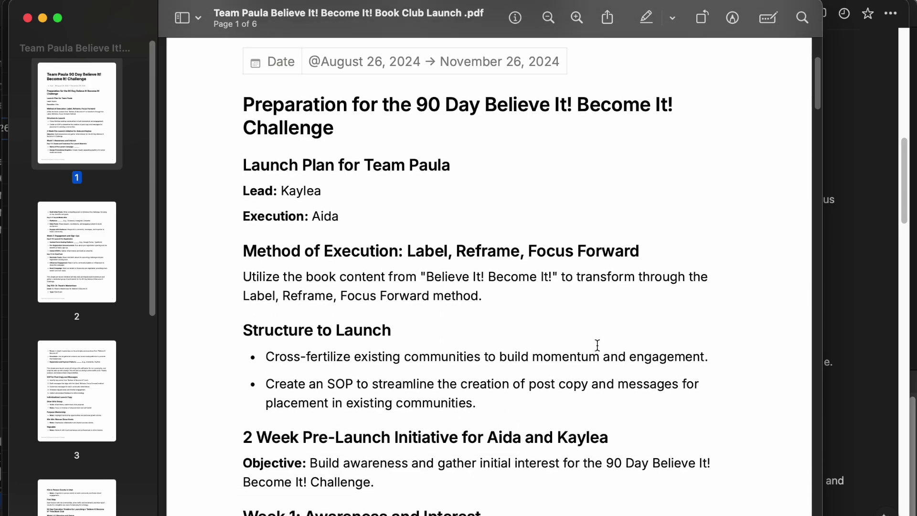
{"action": "scroll", "coordinate": [596, 346], "scroll_direction": "down", "scroll_amount": 15}
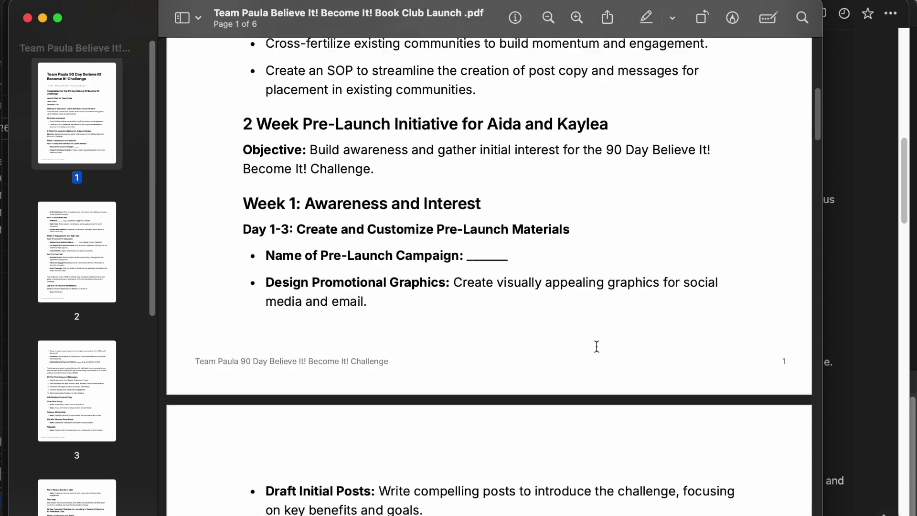
{"action": "scroll", "coordinate": [596, 346], "scroll_direction": "down", "scroll_amount": 20}
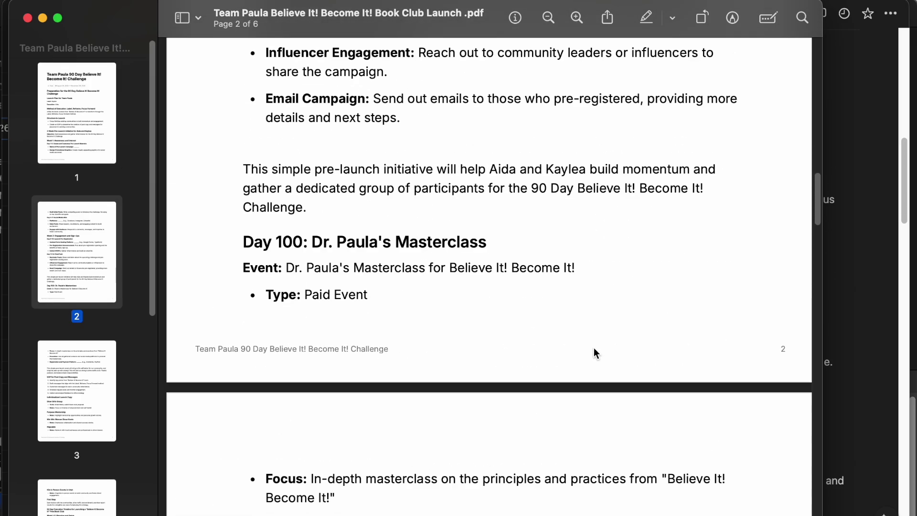
{"action": "scroll", "coordinate": [594, 347], "scroll_direction": "down", "scroll_amount": 20}
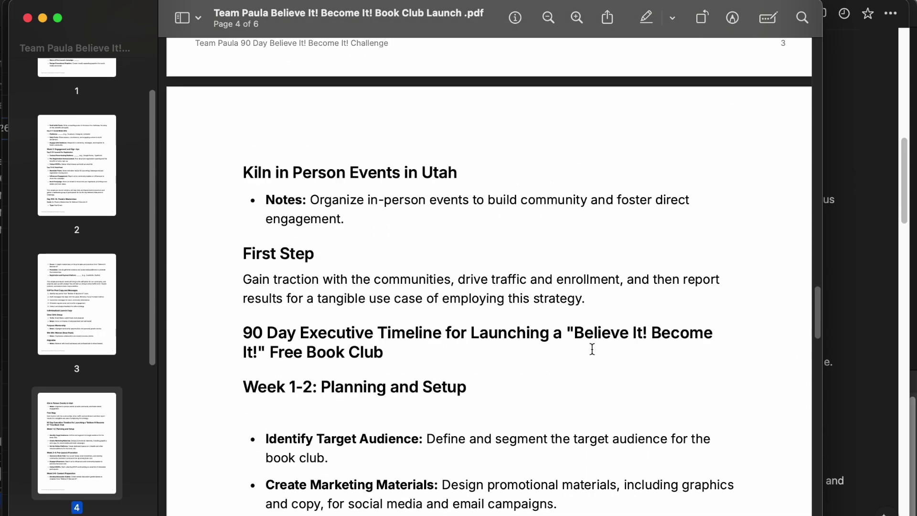
{"action": "scroll", "coordinate": [590, 350], "scroll_direction": "down", "scroll_amount": 20}
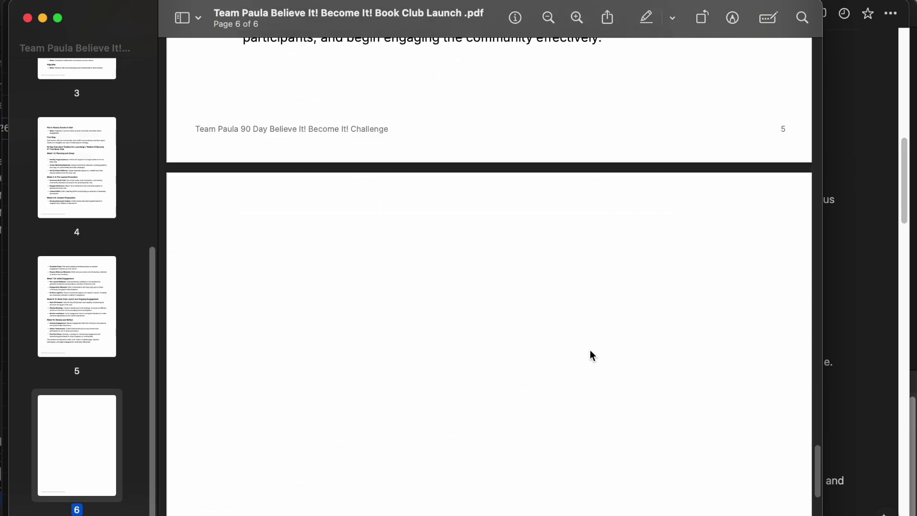
Close the PDF preview and open the Overarching Vision page from the Docs database.
{"action": "left_click", "coordinate": [26, 15]}
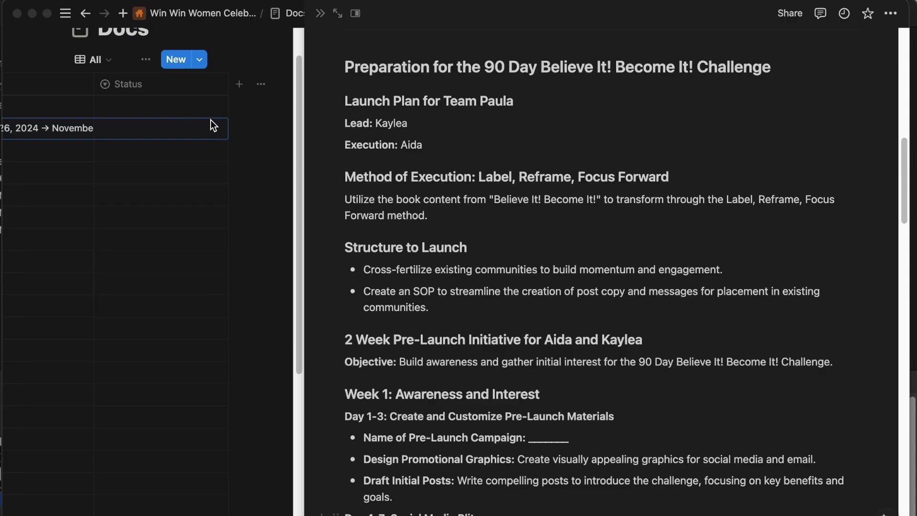
{"action": "left_click", "coordinate": [319, 14]}
{"action": "mouse_move", "coordinate": [285, 14]}
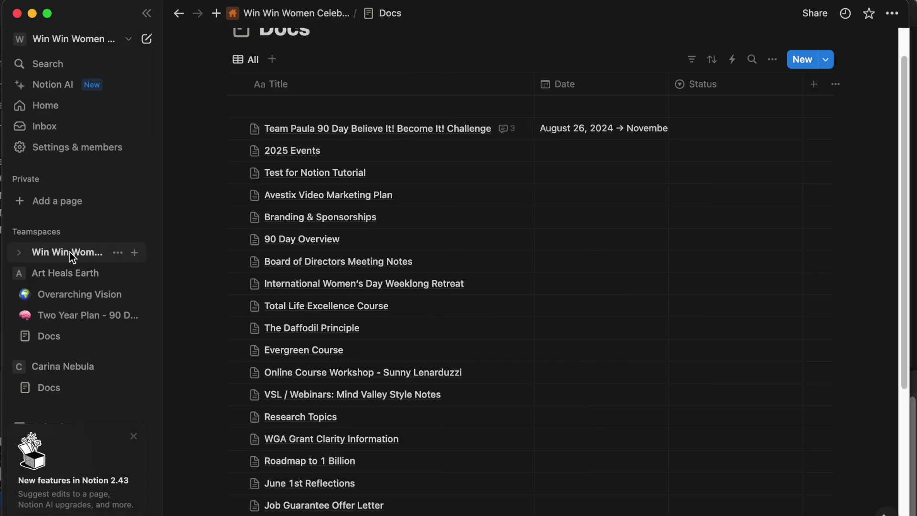
{"action": "left_click", "coordinate": [67, 270]}
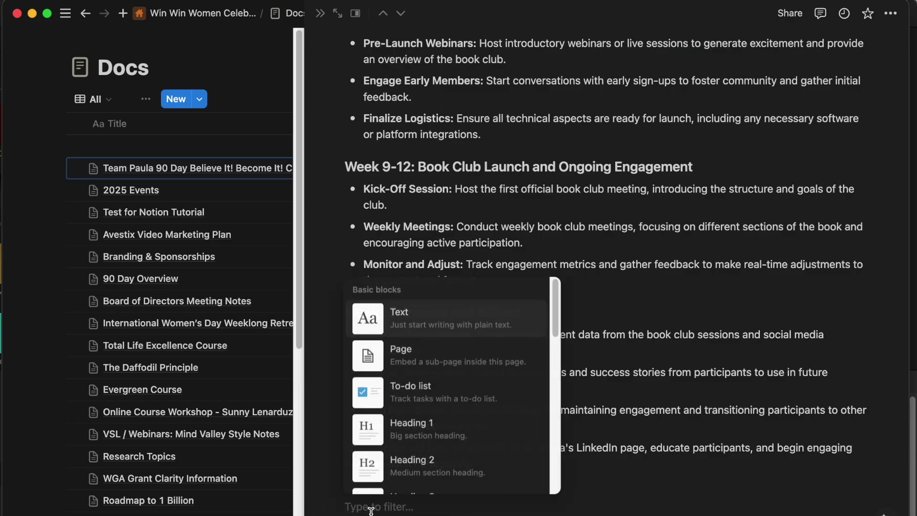
{"action": "scroll", "coordinate": [390, 458], "scroll_direction": "down", "scroll_amount": 10}
{"action": "scroll", "coordinate": [389, 458], "scroll_direction": "up", "scroll_amount": 10}
{"action": "scroll", "coordinate": [389, 459], "scroll_direction": "up", "scroll_amount": 3}
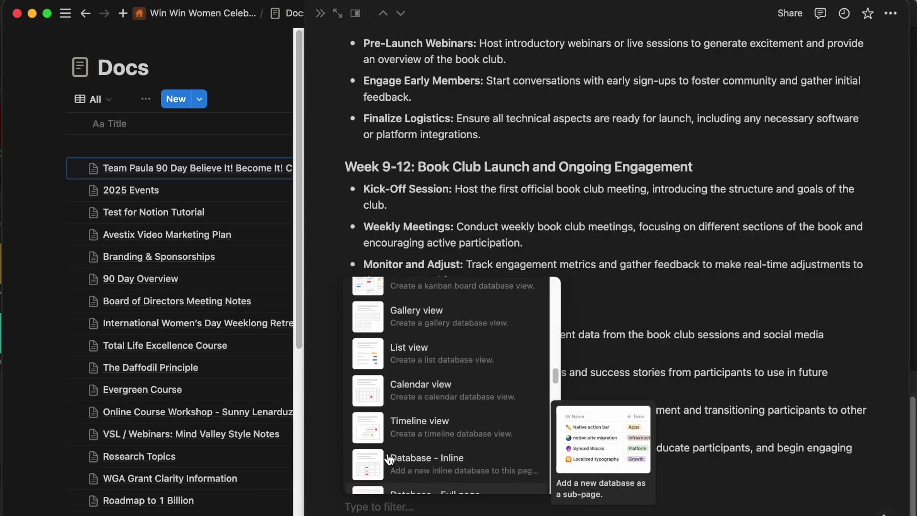
Insert a new blank Untitled timeline database into the page instead of linking an existing one.
{"action": "left_click", "coordinate": [389, 441]}
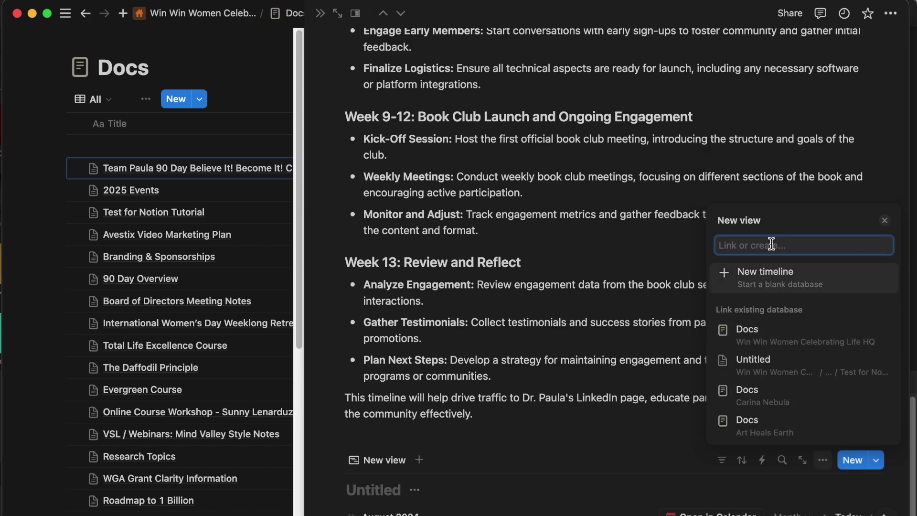
{"action": "type", "text": "team p"}
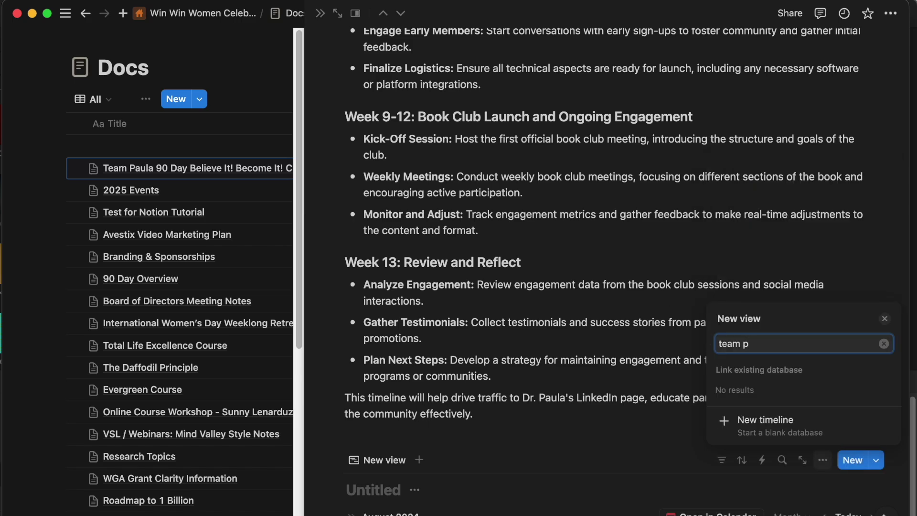
{"action": "key", "text": "BackSpace"}
{"action": "key", "text": "BackSpace"}
{"action": "key", "text": "BackSpace"}
{"action": "key", "text": "BackSpace"}
{"action": "key", "text": "BackSpace"}
{"action": "key", "text": "BackSpace"}
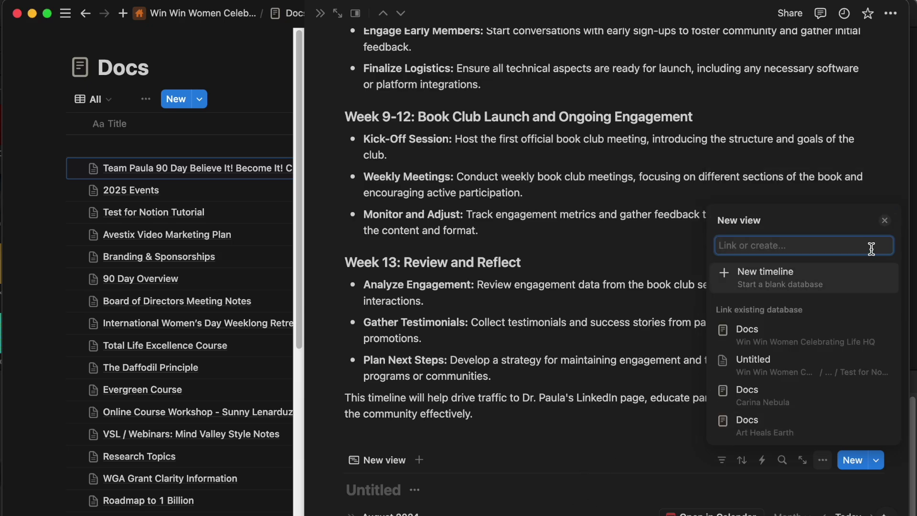
{"action": "key", "text": "Escape"}
{"action": "scroll", "coordinate": [885, 225], "scroll_direction": "down", "scroll_amount": 5}
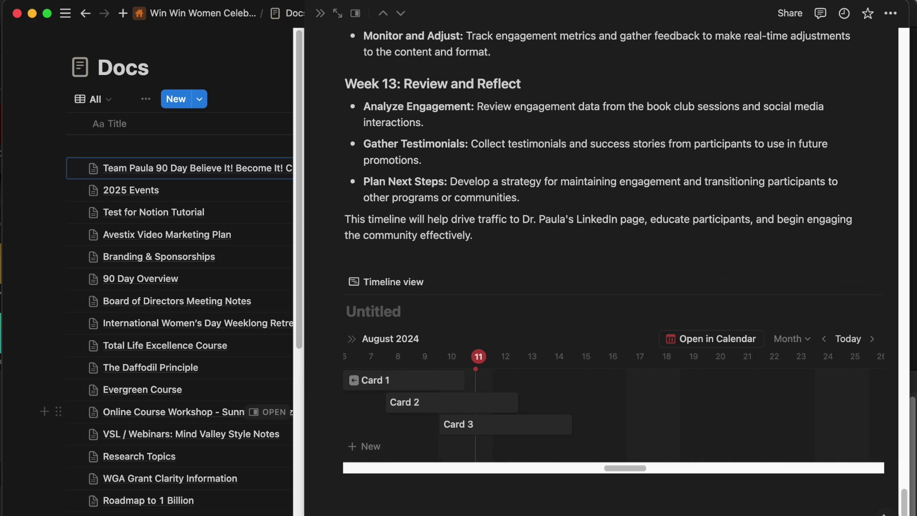
Below the timeline, ask Notion AI to assign the action items into the timeline view by syncing datapoints.
{"action": "left_click", "coordinate": [412, 485]}
{"action": "key", "text": "space"}
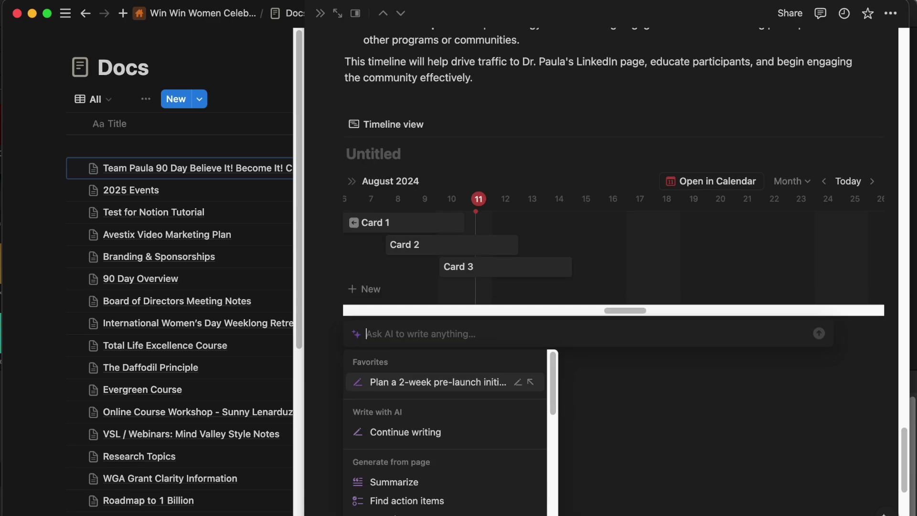
{"action": "type", "text": "assign some of the above action idems within the time"}
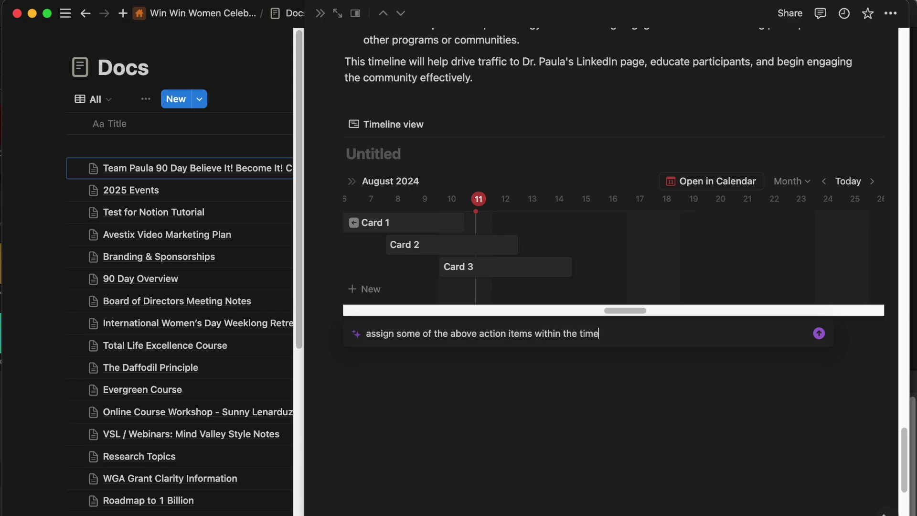
{"action": "type", "text": "line view by syncing datapoint "}
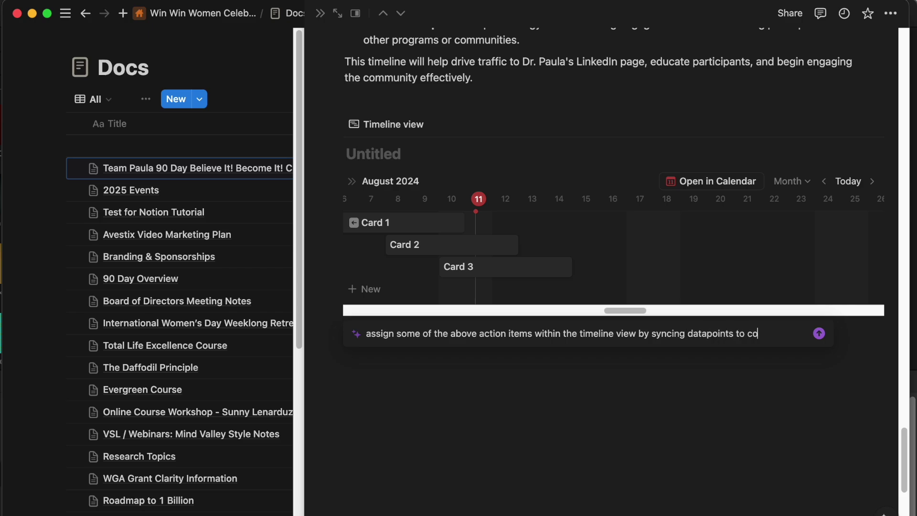
{"action": "type", "text": "s to convey a strategic implementation of"}
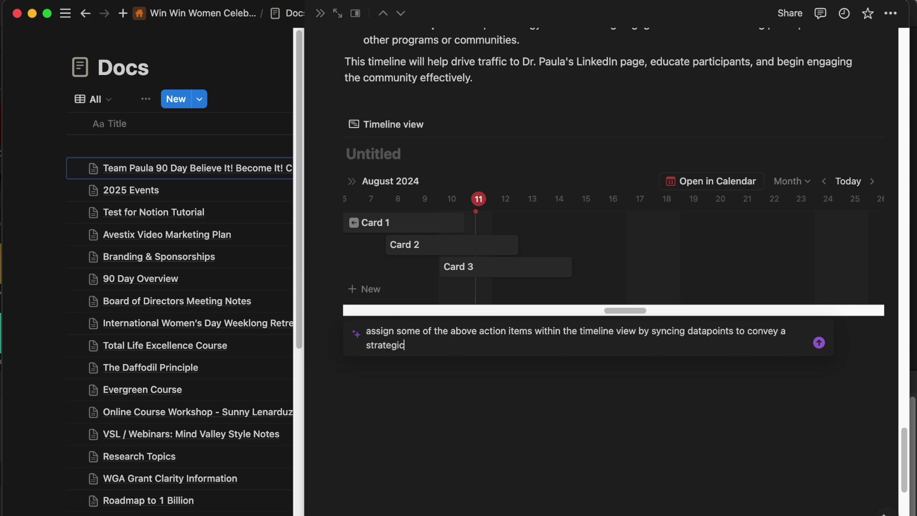
{"action": "type", "text": " the 14 fday"}
{"action": "type", "text": "day - pre-launch"}
Generate the AI timeline with Week 1 and Week 2 day-range tasks and keep it.
{"action": "key", "text": "Return"}
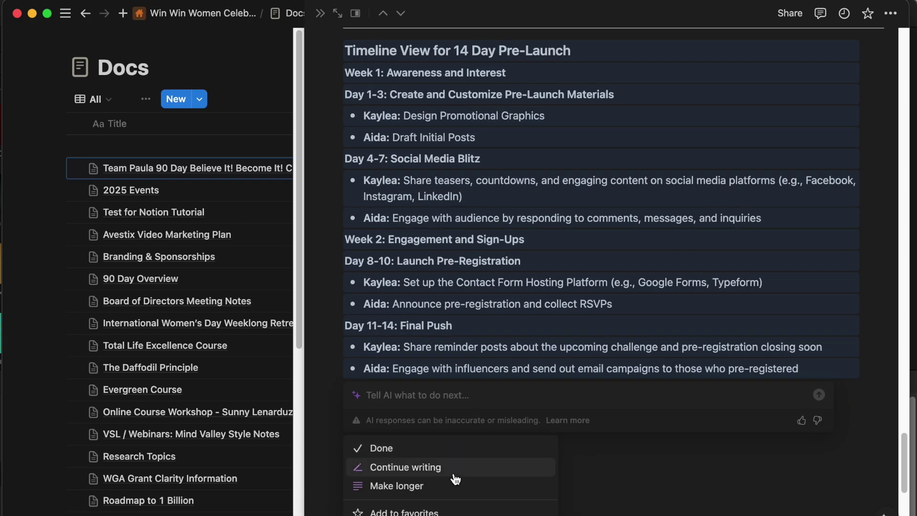
{"action": "left_click", "coordinate": [403, 406]}
{"action": "scroll", "coordinate": [403, 405], "scroll_direction": "up", "scroll_amount": 20}
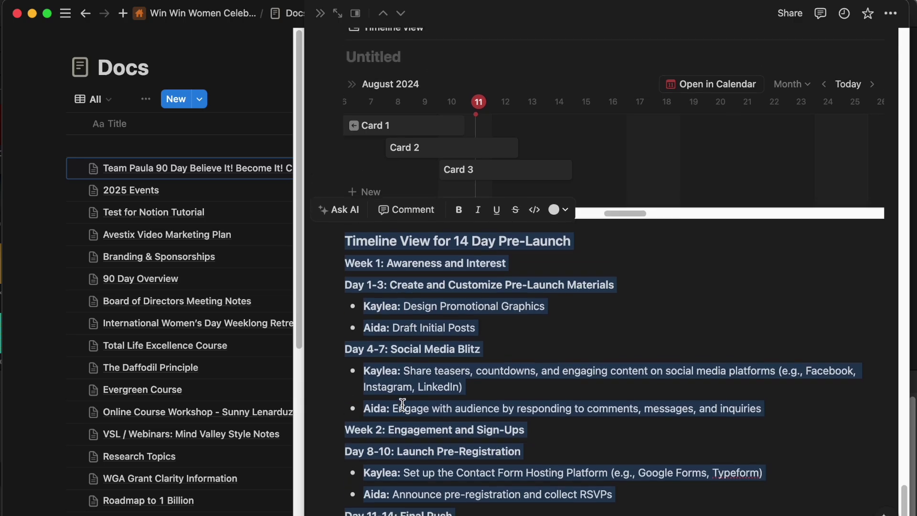
{"action": "scroll", "coordinate": [403, 405], "scroll_direction": "up", "scroll_amount": 10}
{"action": "scroll", "coordinate": [420, 396], "scroll_direction": "down", "scroll_amount": 20}
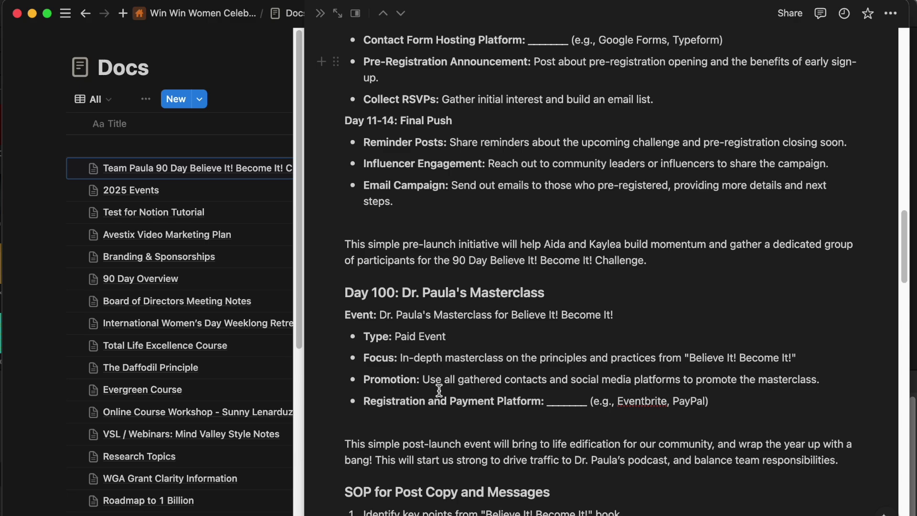
{"action": "scroll", "coordinate": [439, 390], "scroll_direction": "down", "scroll_amount": 10}
Deselect and review the generated 14 Day Pre-Launch timeline view.
{"action": "left_click", "coordinate": [439, 390]}
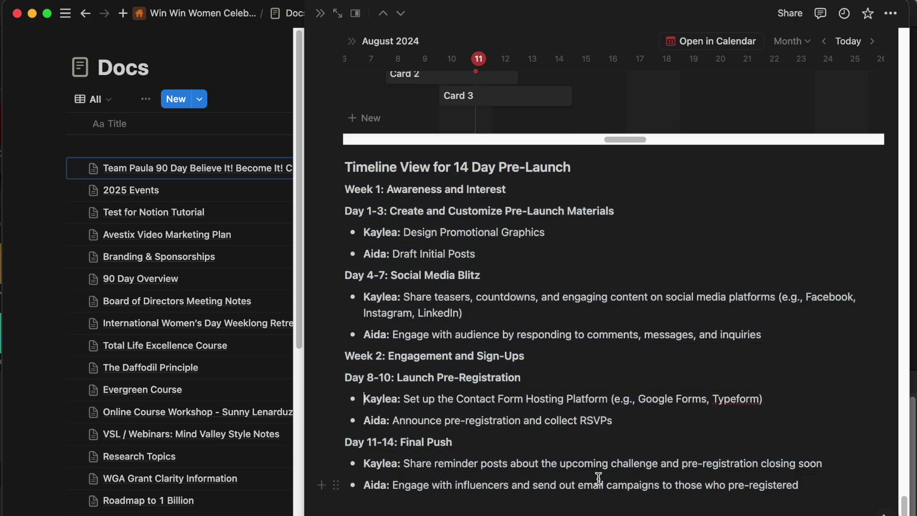
{"action": "scroll", "coordinate": [581, 442], "scroll_direction": "up", "scroll_amount": 20}
{"action": "scroll", "coordinate": [579, 439], "scroll_direction": "up", "scroll_amount": 15}
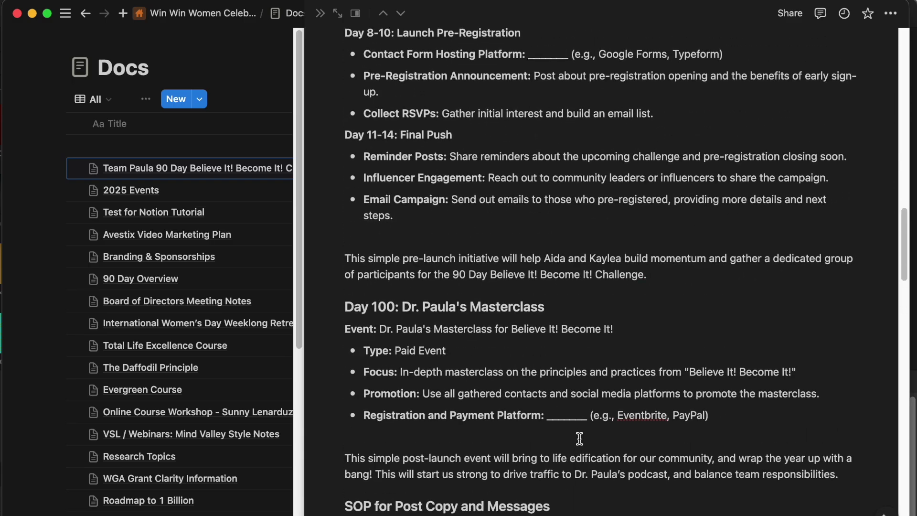
{"action": "scroll", "coordinate": [597, 450], "scroll_direction": "down", "scroll_amount": 20}
{"action": "scroll", "coordinate": [597, 451], "scroll_direction": "down", "scroll_amount": 15}
{"action": "scroll", "coordinate": [589, 446], "scroll_direction": "up", "scroll_amount": 1}
{"action": "scroll", "coordinate": [573, 415], "scroll_direction": "down", "scroll_amount": 1}
{"action": "scroll", "coordinate": [559, 381], "scroll_direction": "up", "scroll_amount": 5}
{"action": "scroll", "coordinate": [559, 381], "scroll_direction": "down", "scroll_amount": 5}
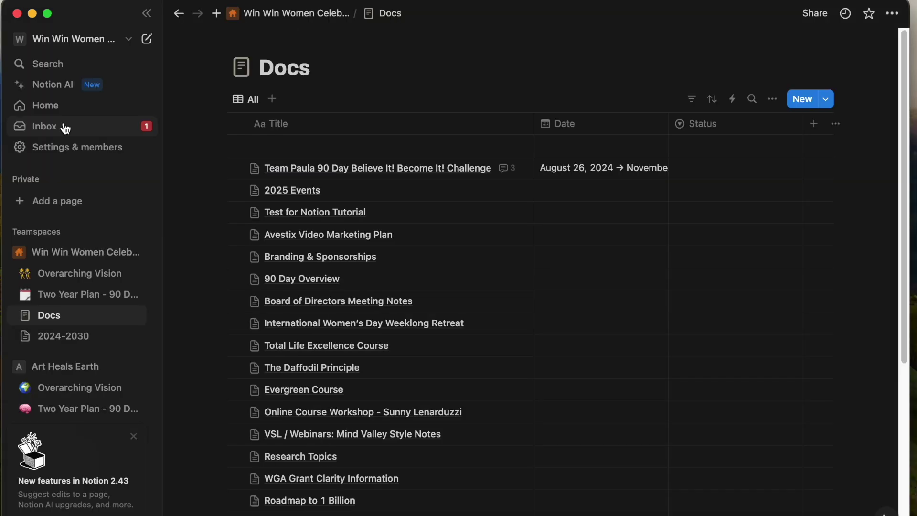
Approve the guest's access request from Inbox and reopen the Team Paula challenge page.
{"action": "left_click", "coordinate": [64, 127]}
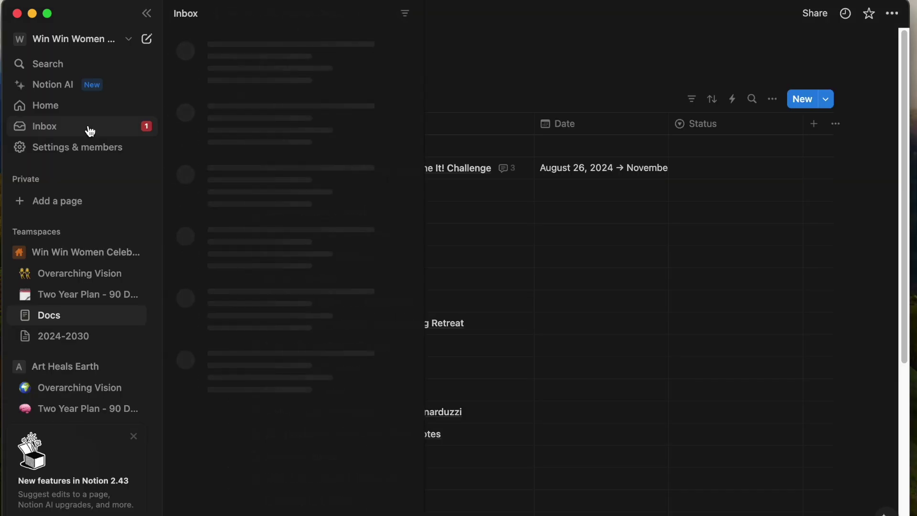
{"action": "left_click", "coordinate": [287, 153]}
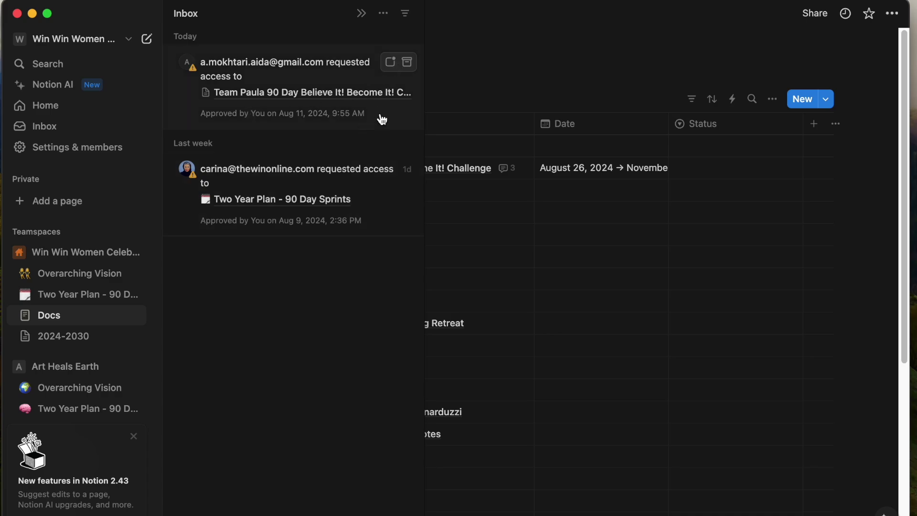
{"action": "left_click", "coordinate": [371, 126]}
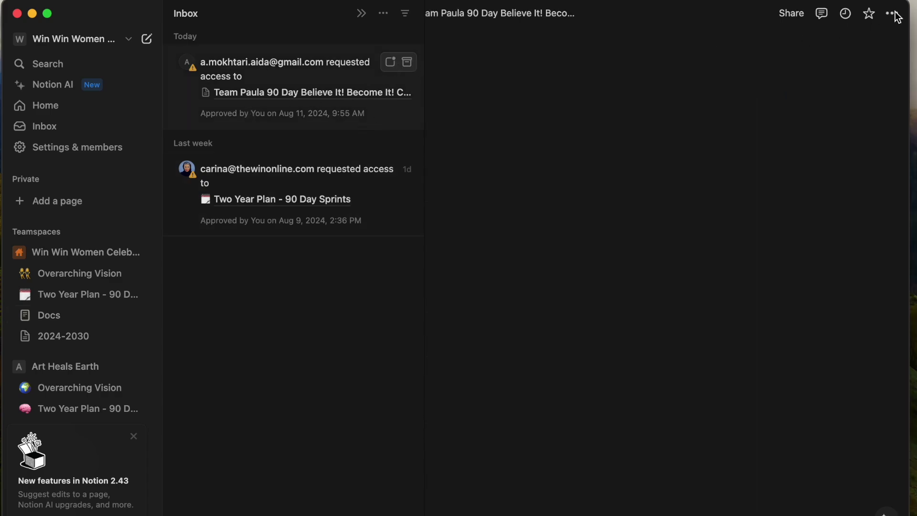
{"action": "left_click", "coordinate": [720, 111]}
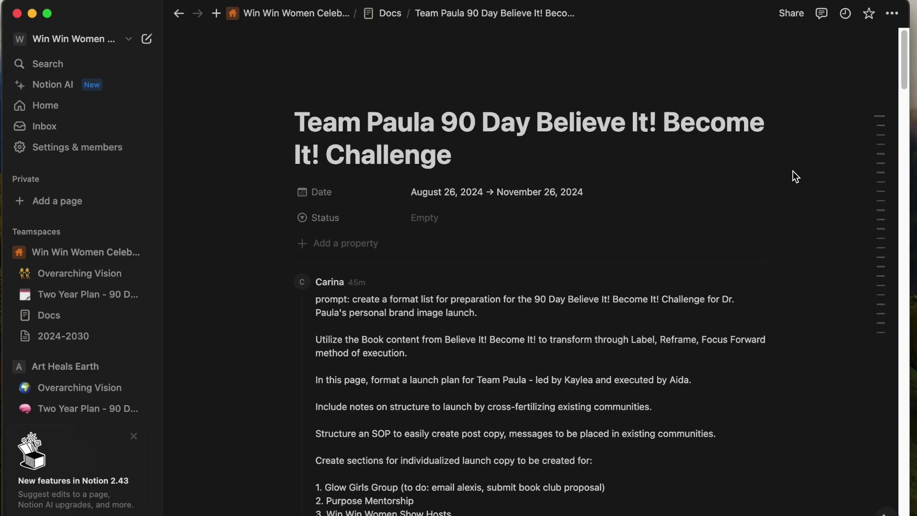
{"action": "left_click", "coordinate": [894, 15]}
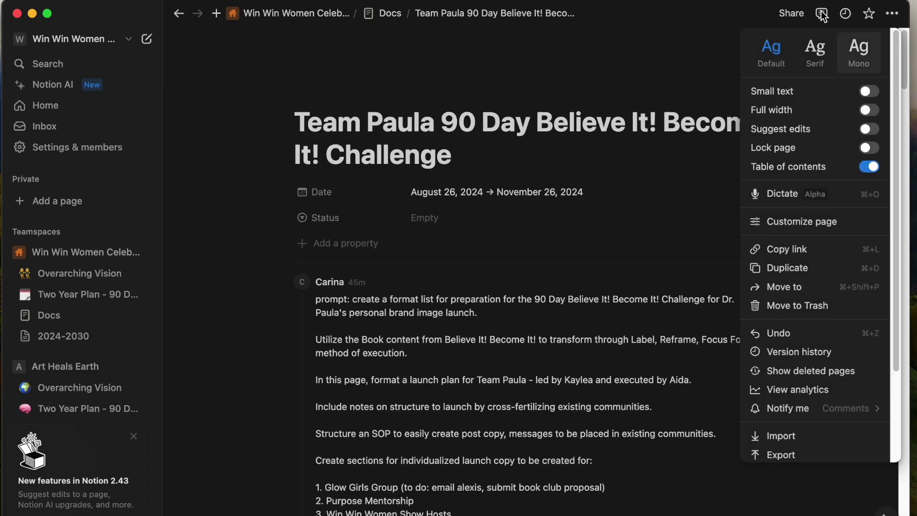
Change the guest's permission on the challenge page from Can view to Full access.
{"action": "left_click", "coordinate": [791, 13]}
{"action": "left_click", "coordinate": [791, 12]}
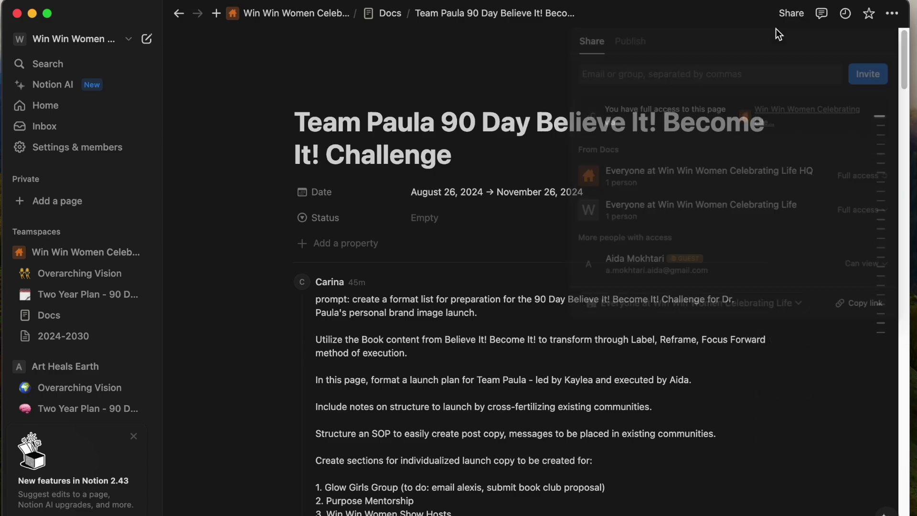
{"action": "left_click", "coordinate": [860, 269]}
{"action": "left_click", "coordinate": [828, 309]}
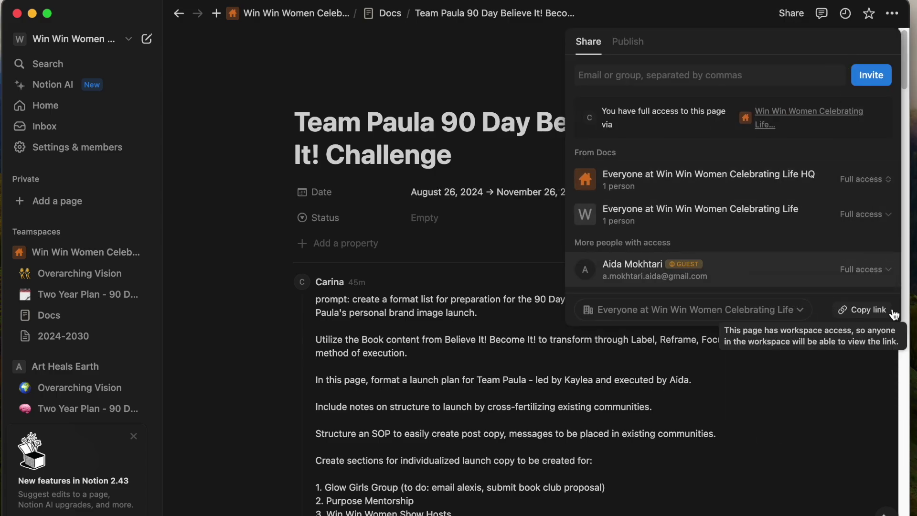
{"action": "left_click", "coordinate": [807, 359]}
{"action": "scroll", "coordinate": [780, 386], "scroll_direction": "down", "scroll_amount": 20}
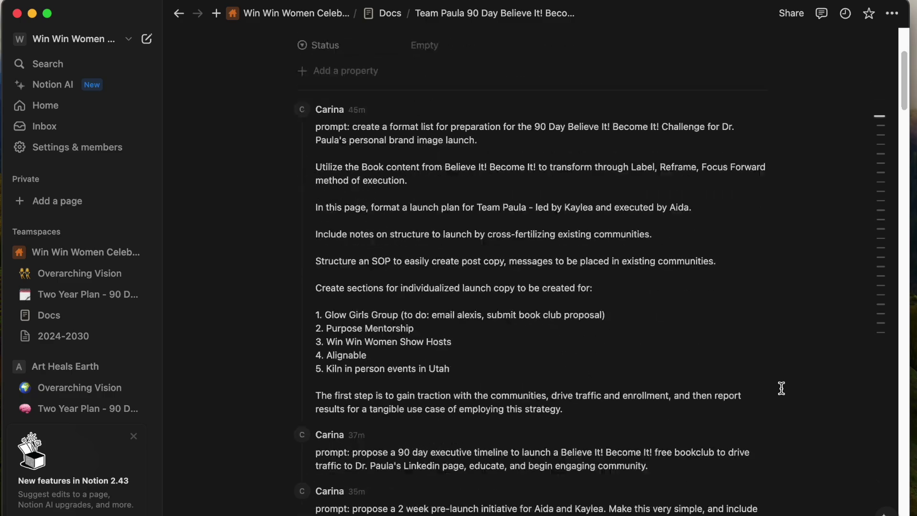
{"action": "scroll", "coordinate": [781, 388], "scroll_direction": "down", "scroll_amount": 15}
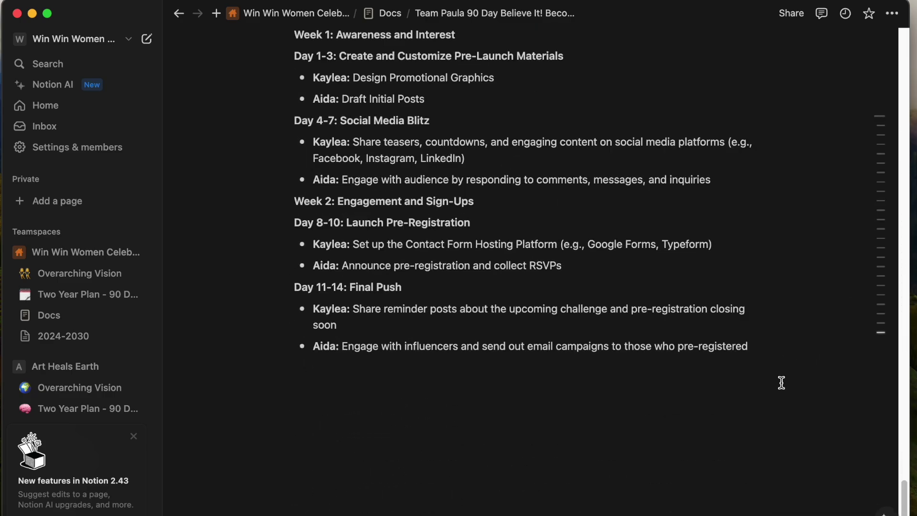
{"action": "scroll", "coordinate": [776, 382], "scroll_direction": "up", "scroll_amount": 8}
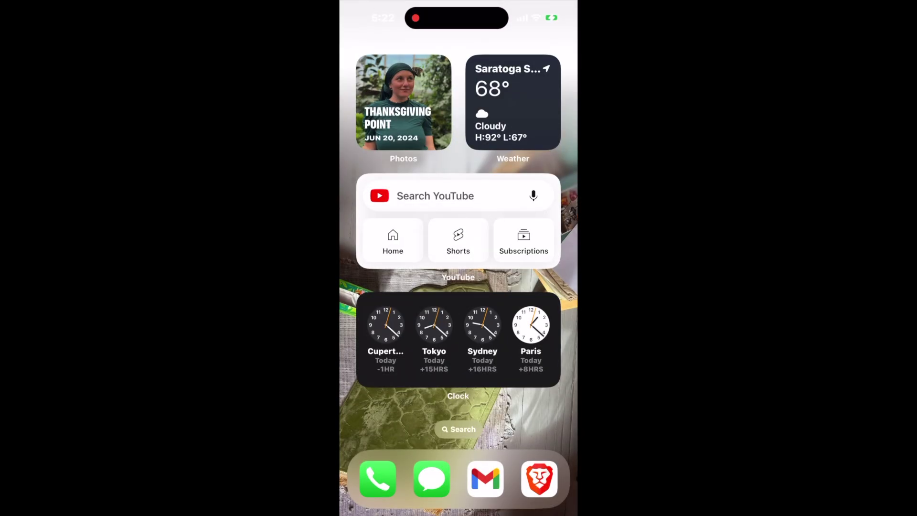
Launch the Notion app on the iPhone.
{"action": "left_click", "coordinate": [458, 429]}
{"action": "type", "text": "n"}
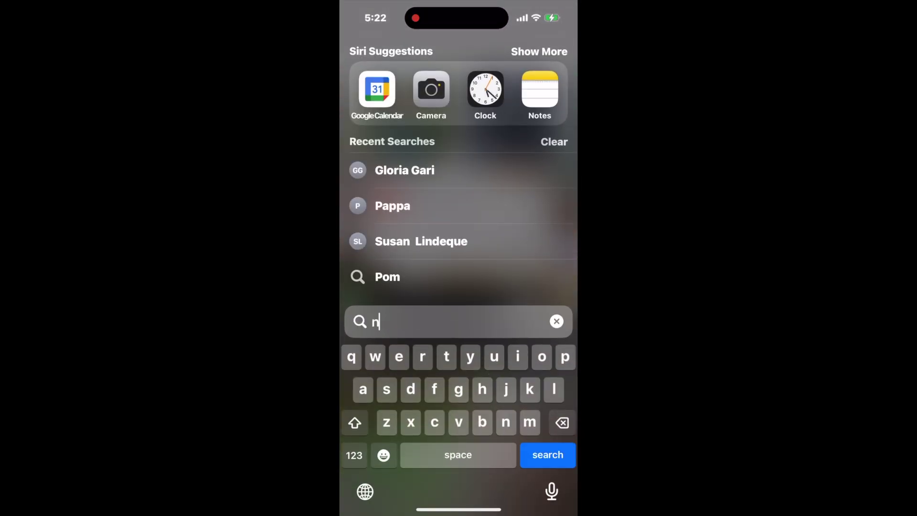
{"action": "type", "text": "ot"}
{"action": "left_click", "coordinate": [432, 89]}
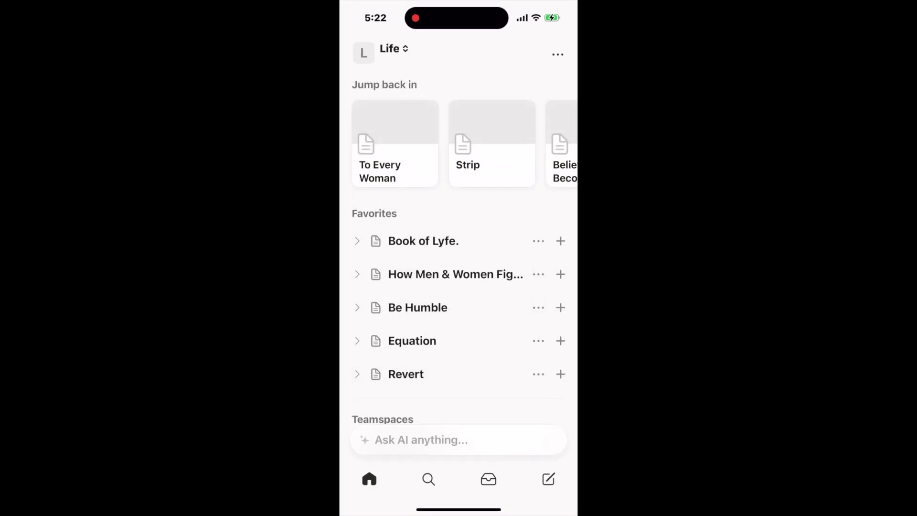
{"action": "scroll", "coordinate": [459, 286], "scroll_direction": "down", "scroll_amount": 2}
{"action": "scroll", "coordinate": [459, 286], "scroll_direction": "up", "scroll_amount": 2}
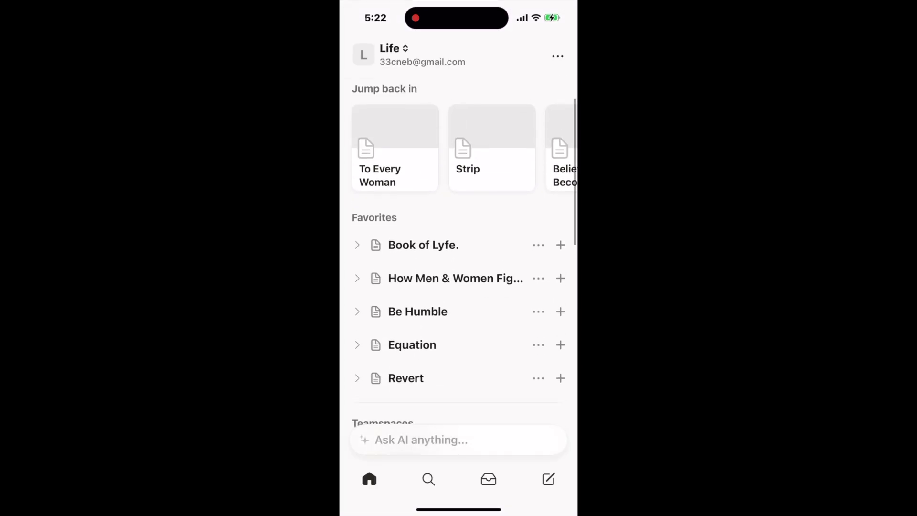
Browse the To Every Woman and Believe it, Become It pages, then return Home.
{"action": "left_click", "coordinate": [395, 163]}
{"action": "scroll", "coordinate": [458, 267], "scroll_direction": "down", "scroll_amount": 3}
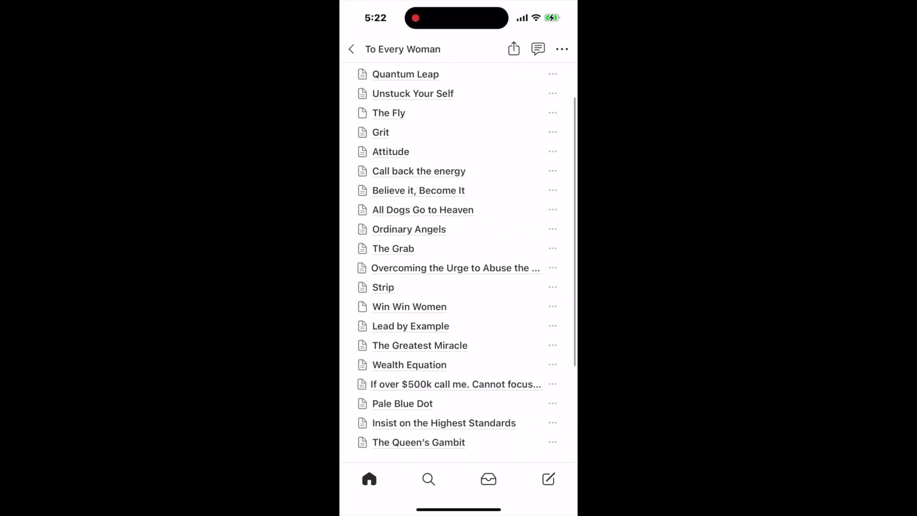
{"action": "scroll", "coordinate": [459, 263], "scroll_direction": "up", "scroll_amount": 3}
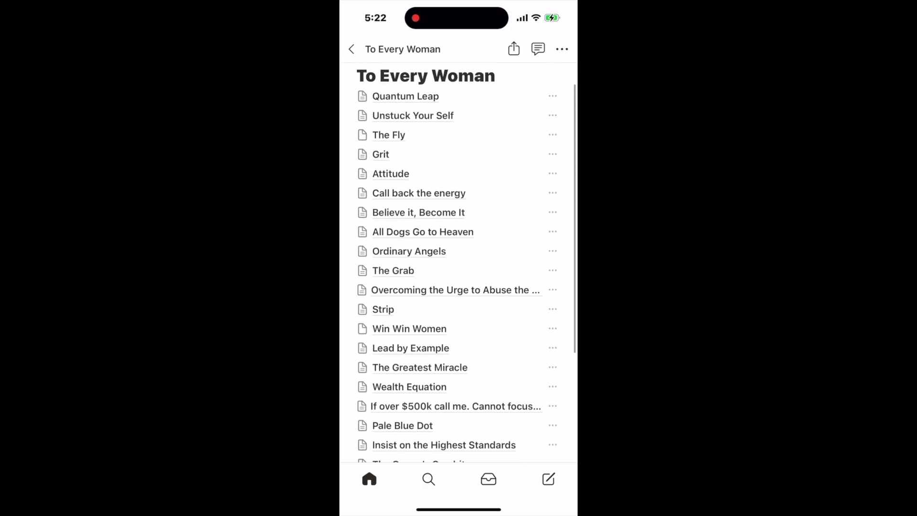
{"action": "scroll", "coordinate": [458, 262], "scroll_direction": "down", "scroll_amount": 2}
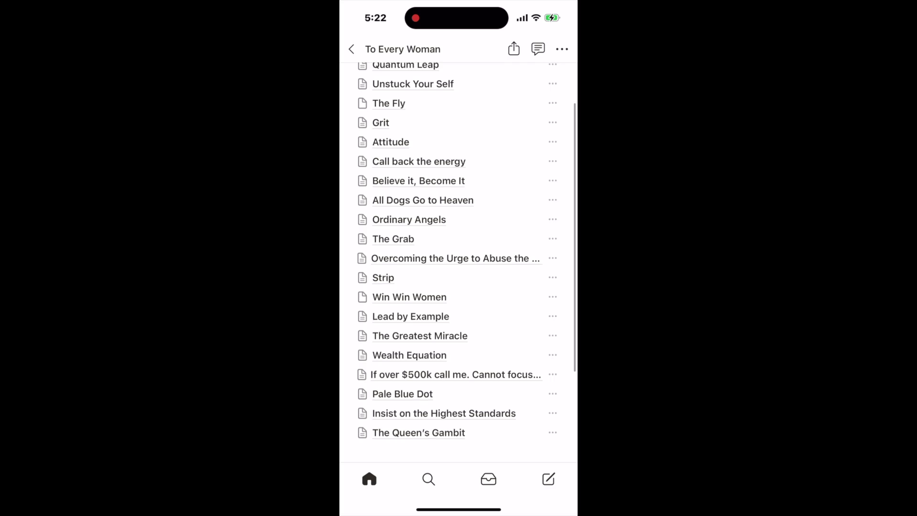
{"action": "left_click", "coordinate": [418, 191]}
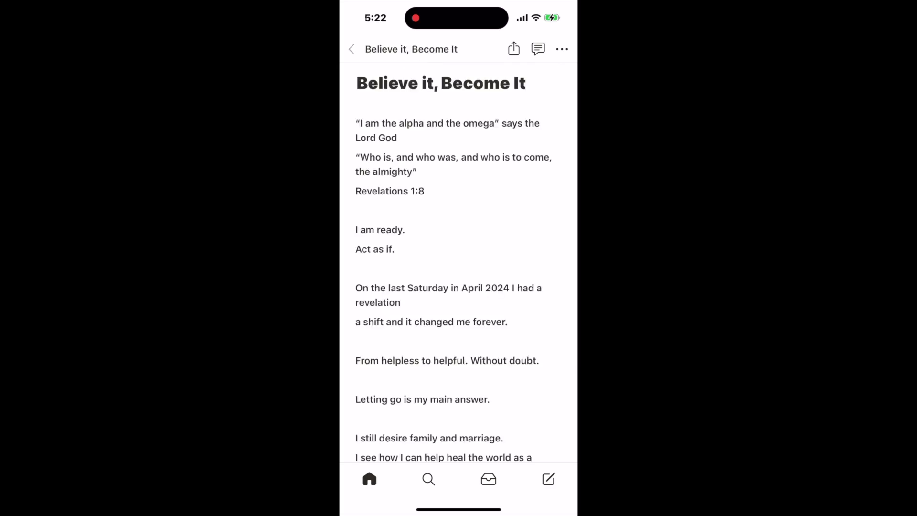
{"action": "left_click", "coordinate": [351, 49]}
{"action": "left_click", "coordinate": [351, 50]}
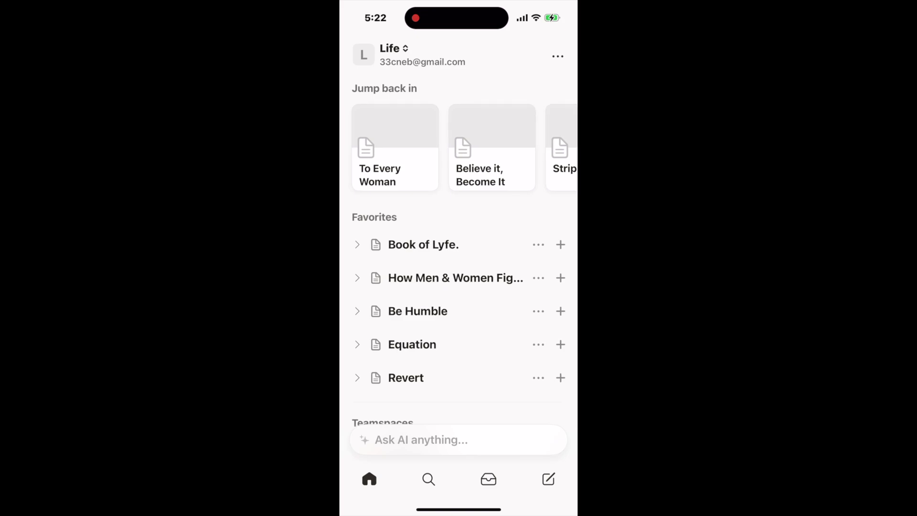
Show the accounts and workspaces list, dismissing the app rating prompt with Not Now.
{"action": "left_click", "coordinate": [393, 48]}
{"action": "left_click", "coordinate": [458, 320]}
{"action": "scroll", "coordinate": [458, 382], "scroll_direction": "down", "scroll_amount": 2}
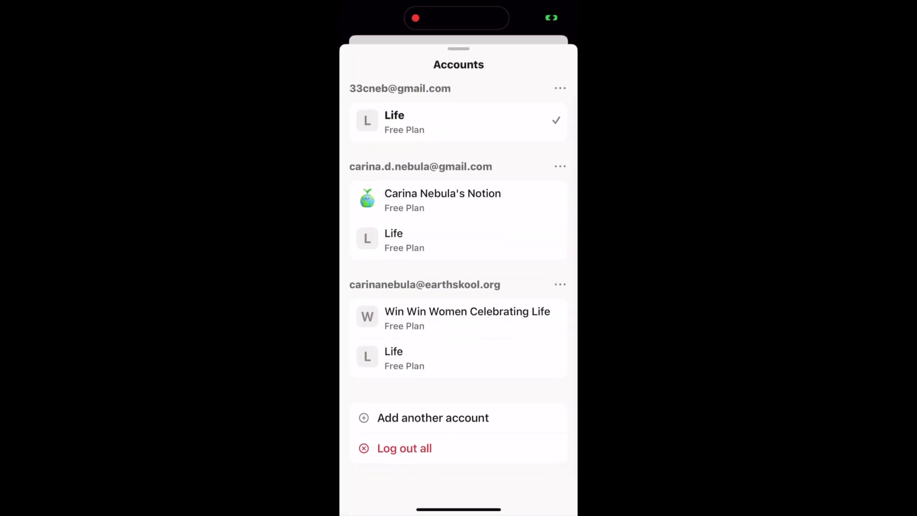
Switch to the Win Win Women Celebrating Life workspace and read through the Overarching Vision page.
{"action": "left_click", "coordinate": [466, 311]}
{"action": "scroll", "coordinate": [459, 310], "scroll_direction": "down", "scroll_amount": 2}
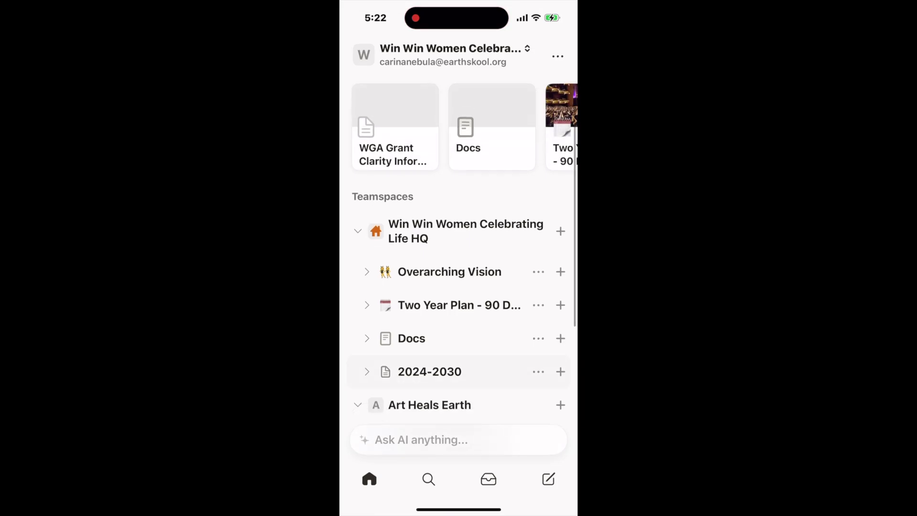
{"action": "left_click", "coordinate": [449, 227]}
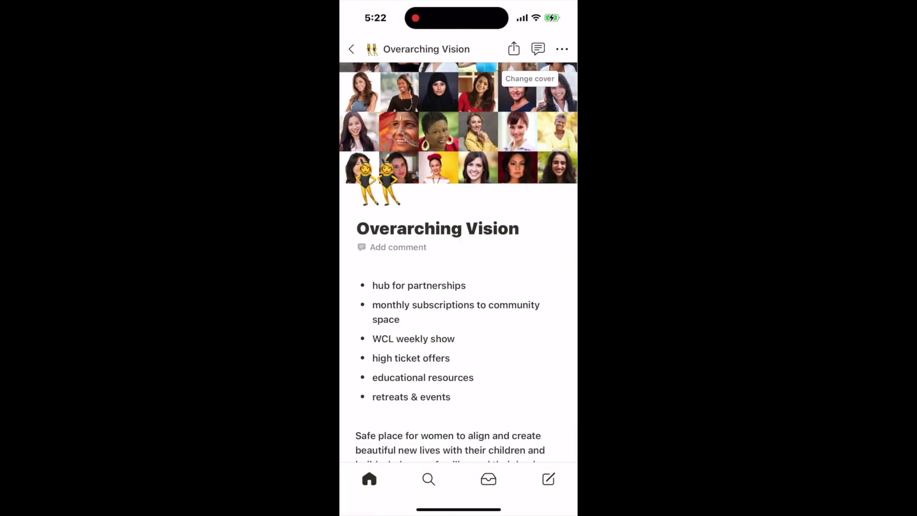
{"action": "scroll", "coordinate": [458, 263], "scroll_direction": "down", "scroll_amount": 10}
{"action": "scroll", "coordinate": [458, 263], "scroll_direction": "down", "scroll_amount": 2}
Return to the page list and scroll through the Two Year Plan - 90 Day Sprints page.
{"action": "left_click", "coordinate": [351, 49]}
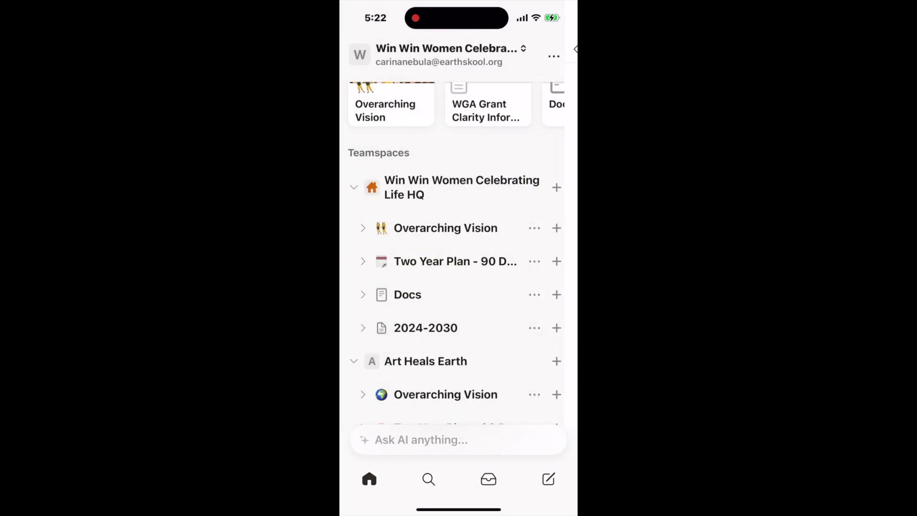
{"action": "left_click", "coordinate": [475, 260]}
{"action": "scroll", "coordinate": [458, 263], "scroll_direction": "down", "scroll_amount": 10}
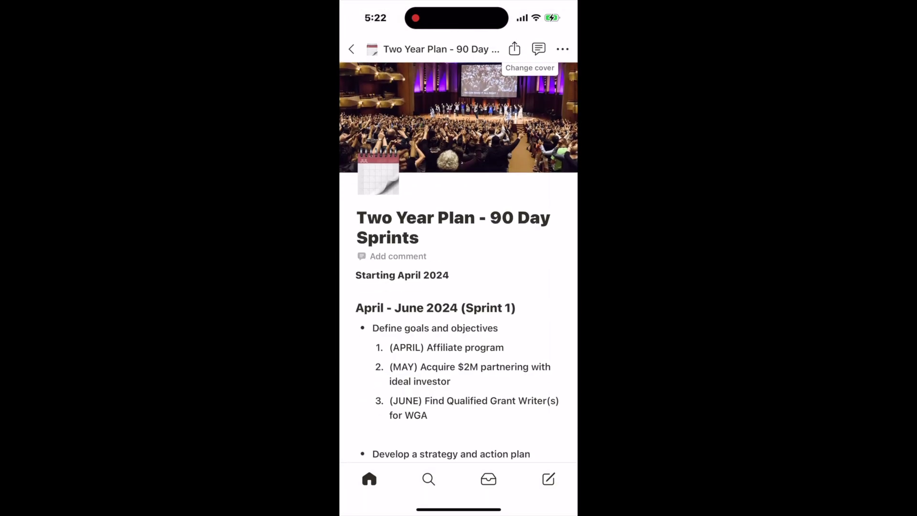
{"action": "scroll", "coordinate": [459, 263], "scroll_direction": "down", "scroll_amount": 10}
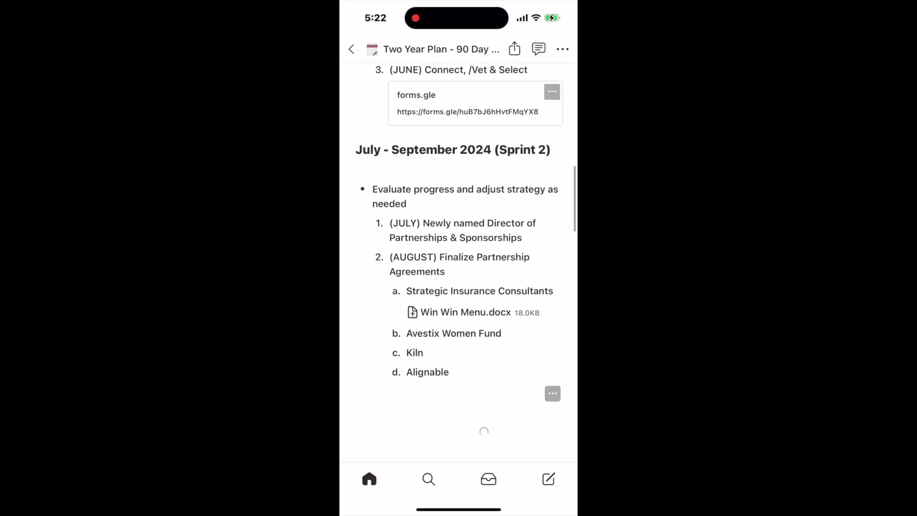
{"action": "scroll", "coordinate": [459, 263], "scroll_direction": "down", "scroll_amount": 10}
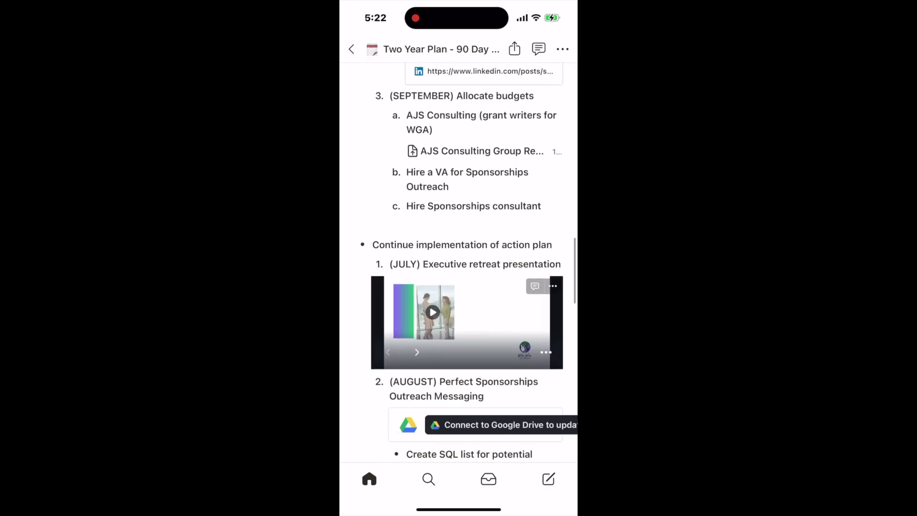
{"action": "scroll", "coordinate": [459, 263], "scroll_direction": "down", "scroll_amount": 5}
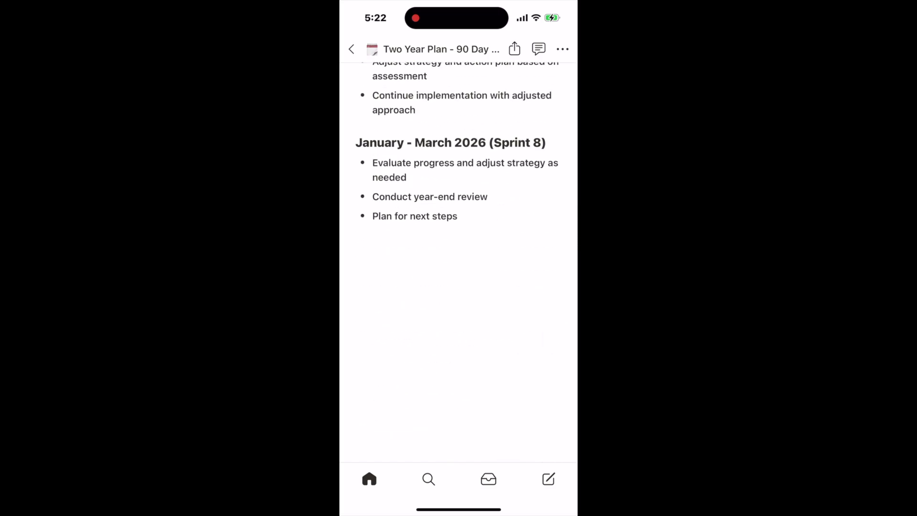
Create and discard a blank untitled page, then check the Inbox notifications.
{"action": "left_click", "coordinate": [548, 479]}
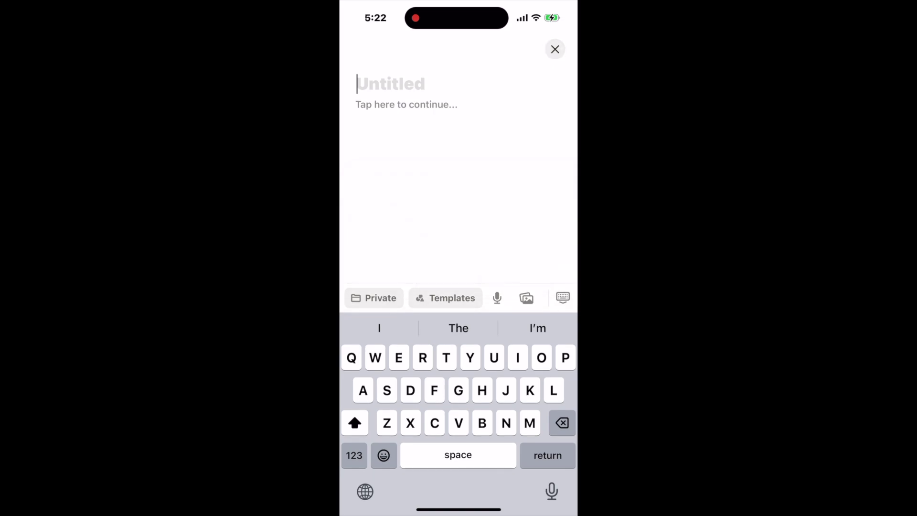
{"action": "left_click", "coordinate": [555, 49]}
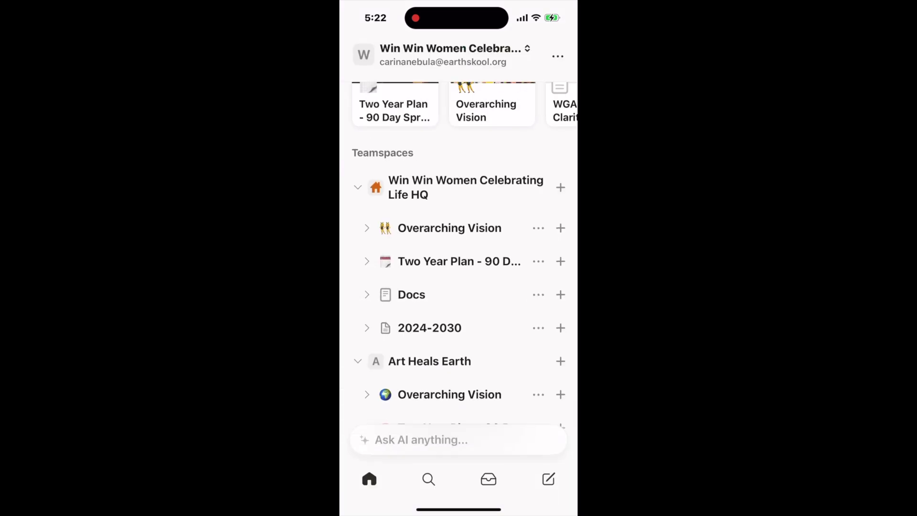
{"action": "left_click", "coordinate": [488, 479]}
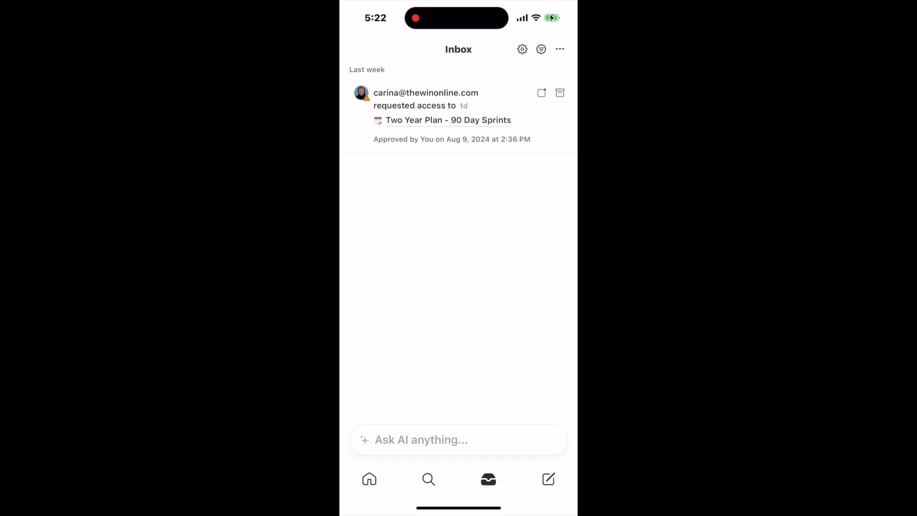
Search the workspace for the owner's first name and scroll the matching docs, like Roadmap to 1 Billion and Bio.
{"action": "left_click", "coordinate": [429, 479]}
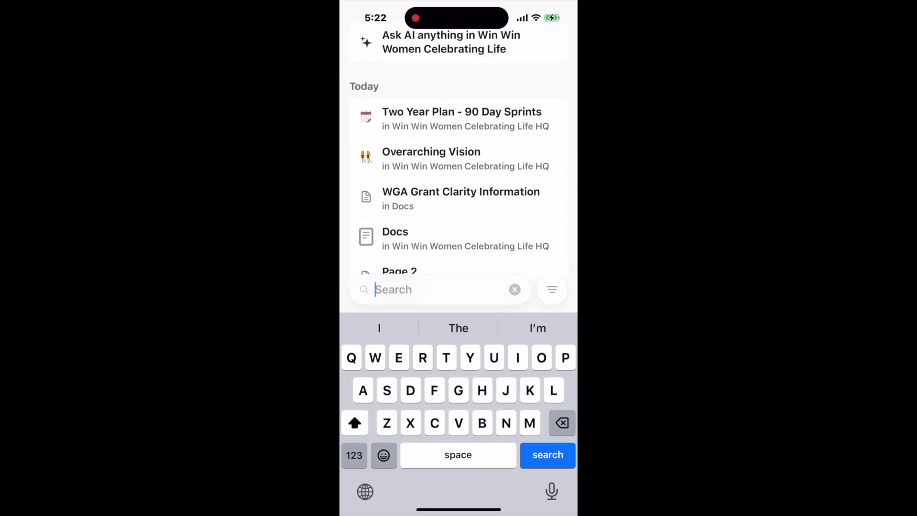
{"action": "type", "text": "Paula"}
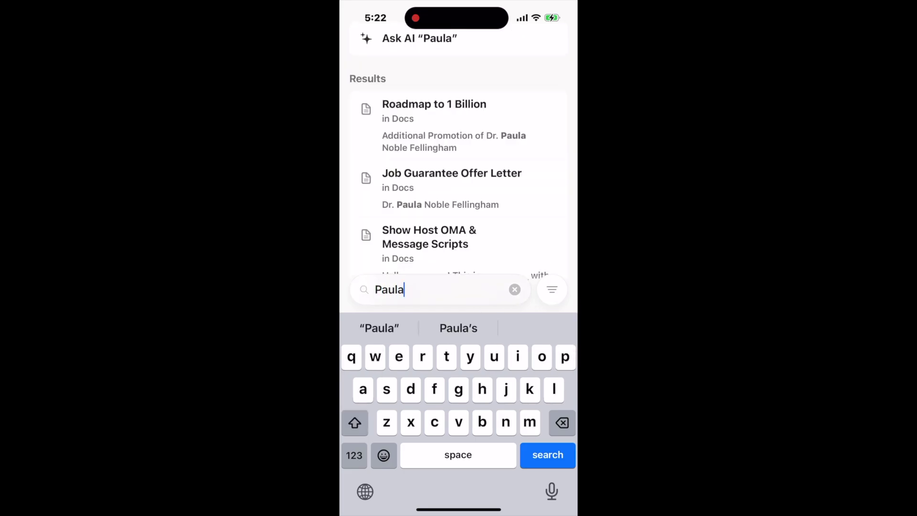
{"action": "scroll", "coordinate": [458, 191], "scroll_direction": "down", "scroll_amount": 2}
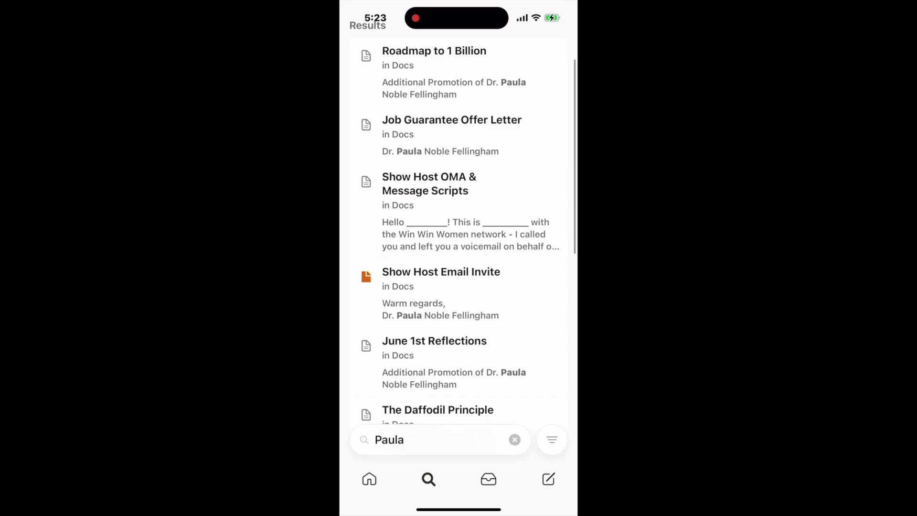
{"action": "scroll", "coordinate": [463, 213], "scroll_direction": "down", "scroll_amount": 3}
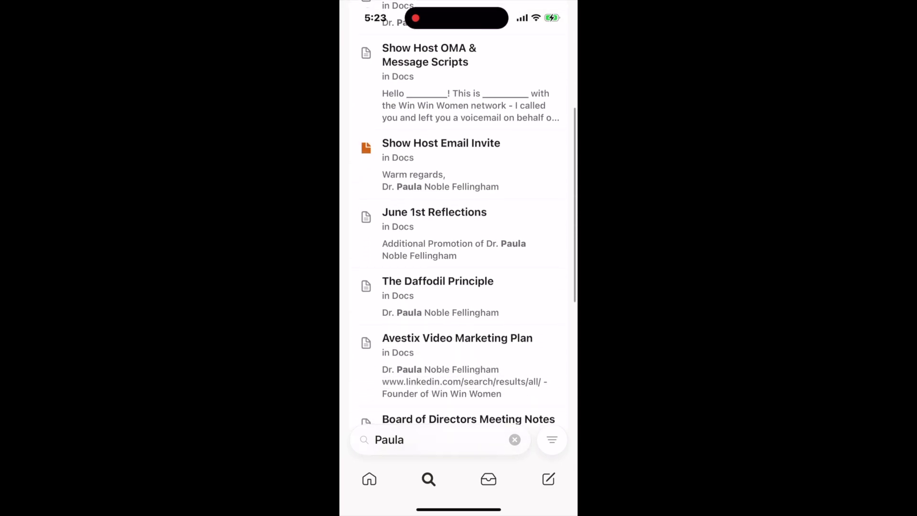
{"action": "scroll", "coordinate": [459, 212], "scroll_direction": "down", "scroll_amount": 3}
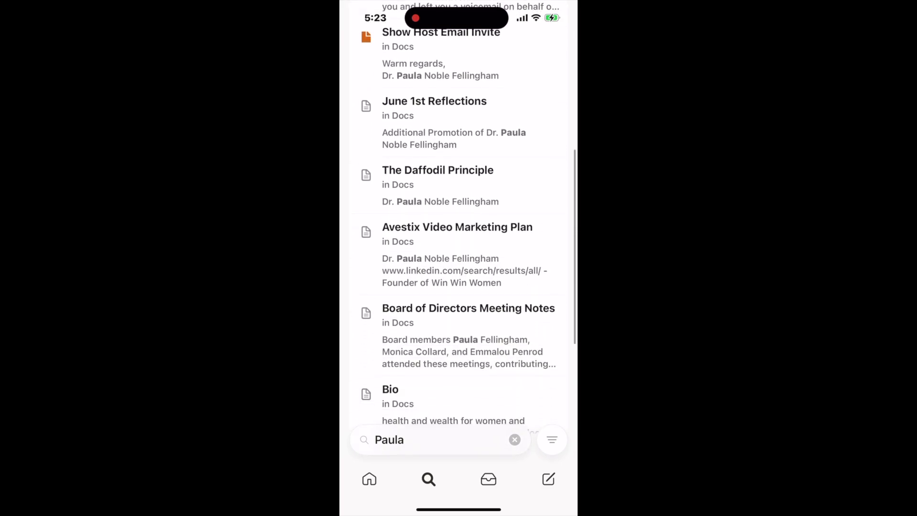
{"action": "scroll", "coordinate": [459, 213], "scroll_direction": "down", "scroll_amount": 3}
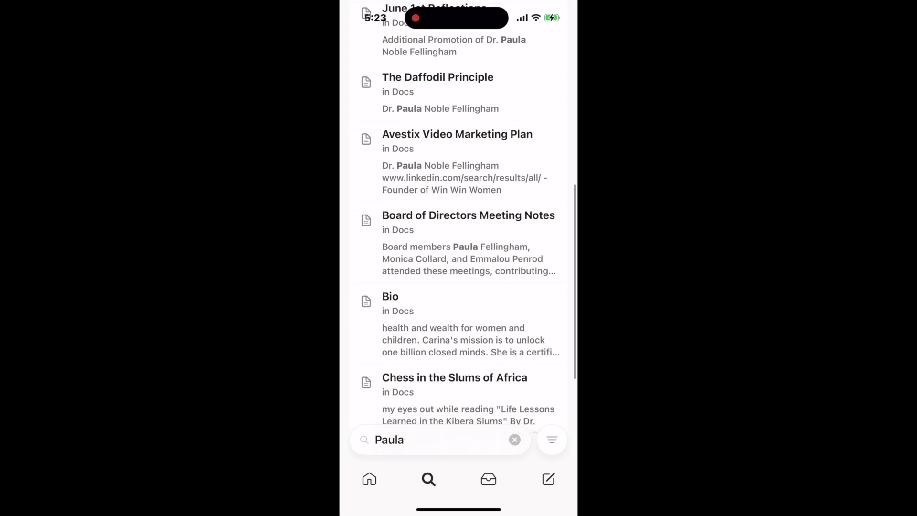
{"action": "scroll", "coordinate": [458, 213], "scroll_direction": "down", "scroll_amount": 2}
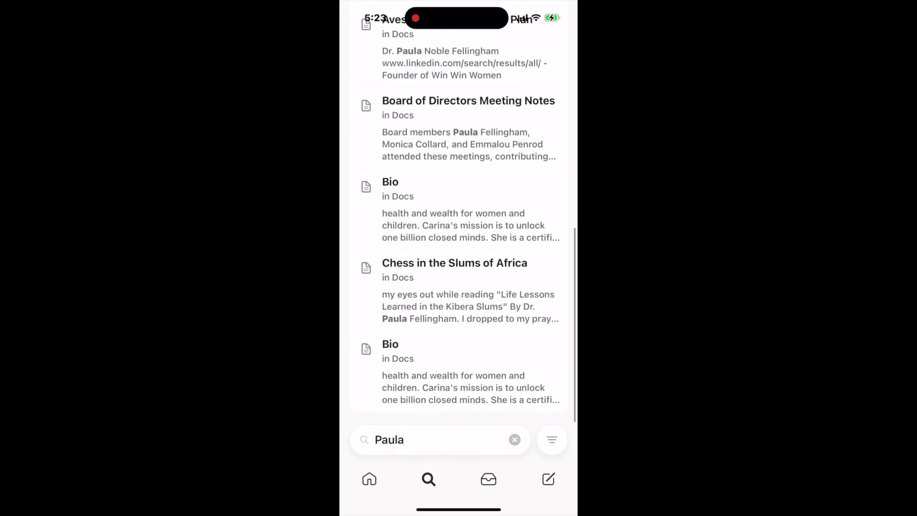
{"action": "left_click_drag", "start_coordinate": [458, 509], "coordinate": [459, 334]}
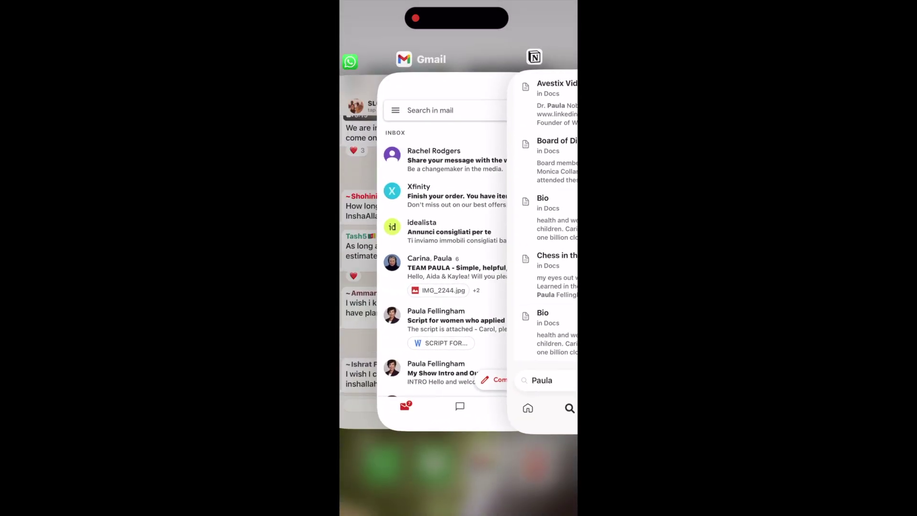
Close the Notion, Gmail and WhatsApp apps from the app switcher.
{"action": "left_click_drag", "start_coordinate": [546, 268], "coordinate": [547, 96]}
{"action": "left_click_drag", "start_coordinate": [459, 305], "coordinate": [458, 95]}
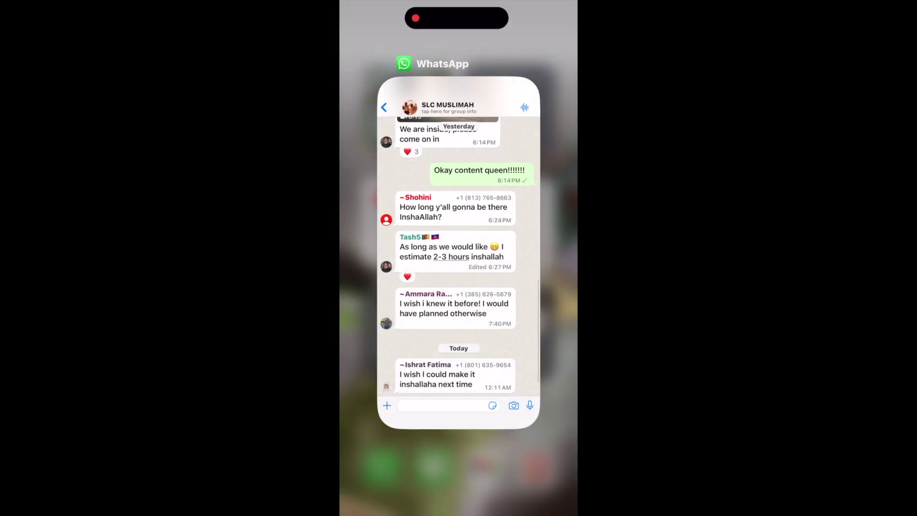
{"action": "left_click_drag", "start_coordinate": [458, 306], "coordinate": [458, 95]}
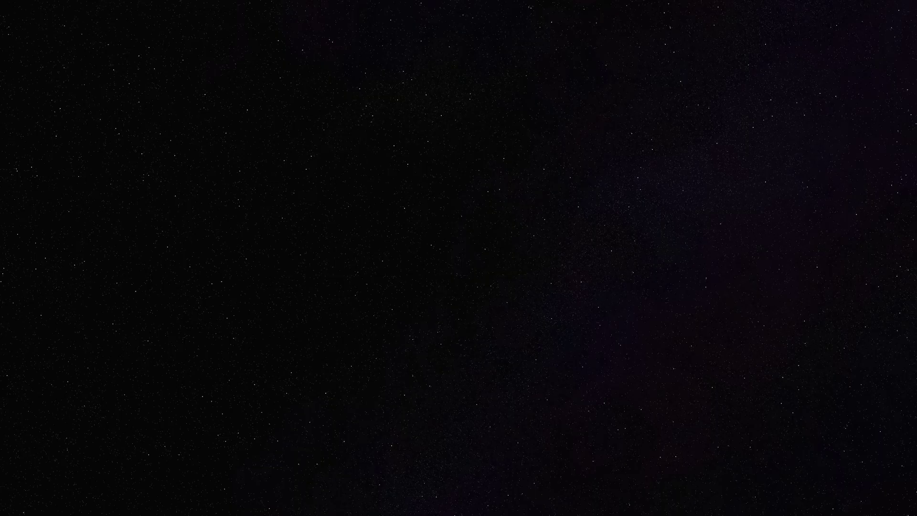